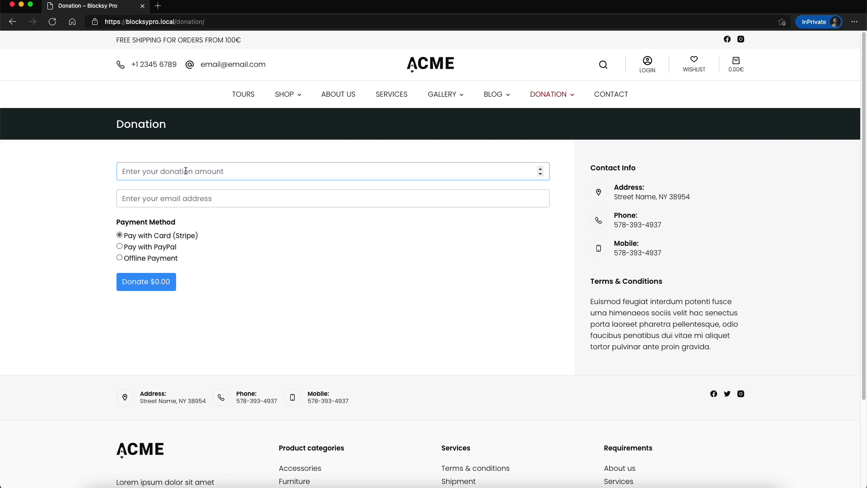
- Fill in the donation form with an amount of 10 and the donor's email address, then submit the donation
text(10)
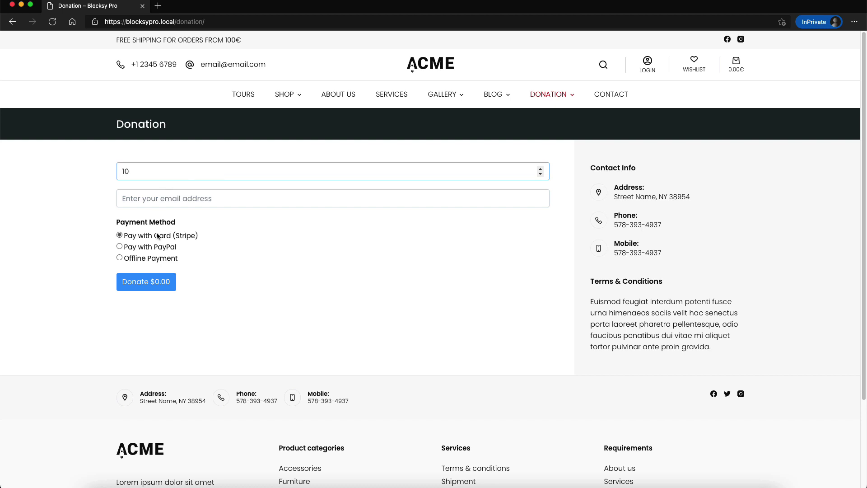
click(163, 201)
text(email@email.com)
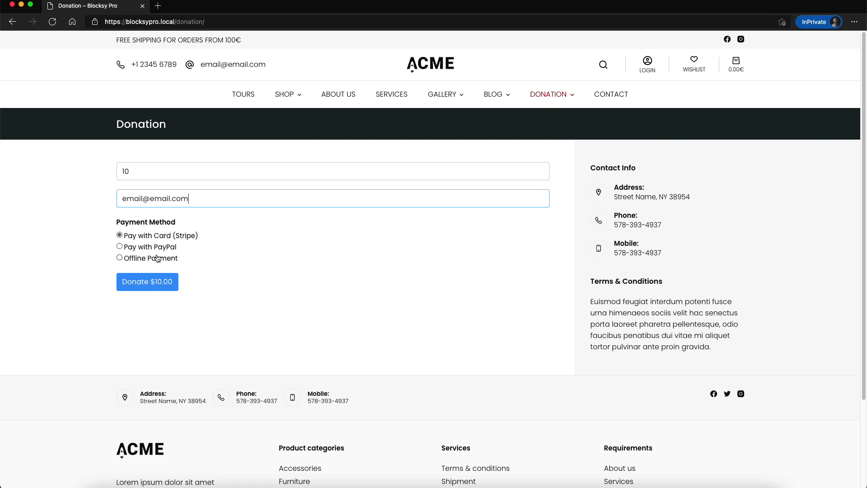
click(149, 280)
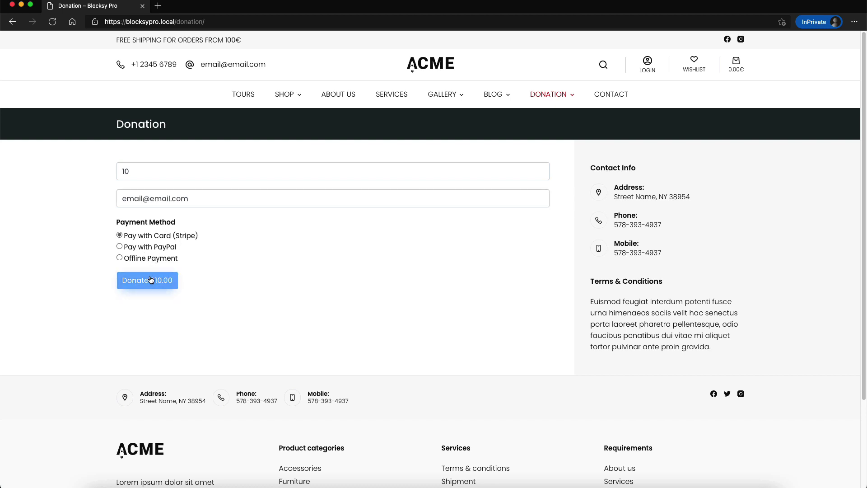
- Open the Albums order form and select the albums Believe in Nothing and Symbol of life
mouse_move(551, 94)
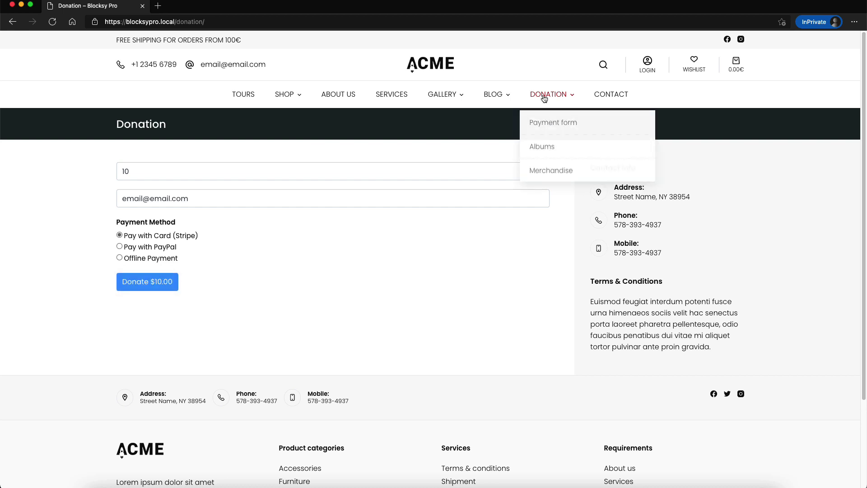
click(545, 123)
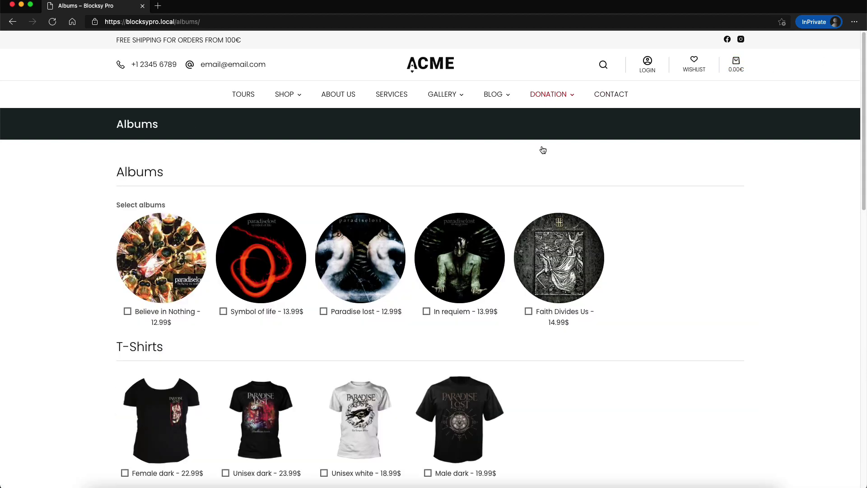
click(167, 259)
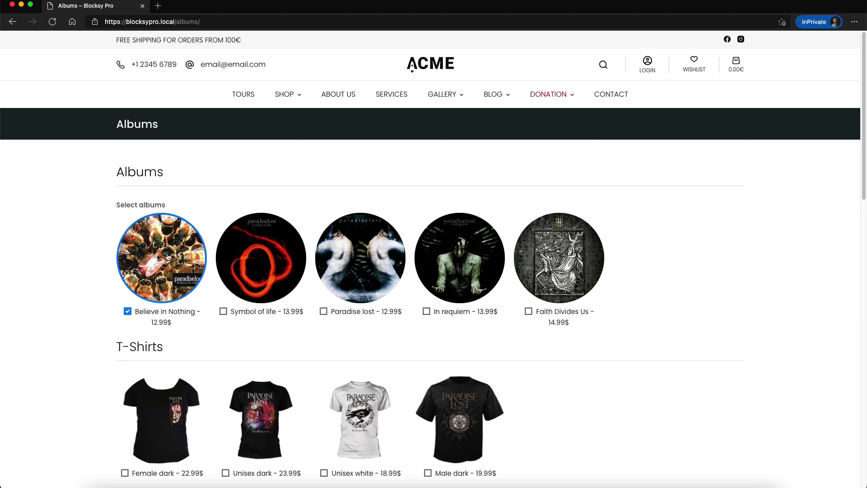
click(258, 270)
- Add the Unisex white T-shirt in size M to the album order
scroll(289, 258, down, 5)
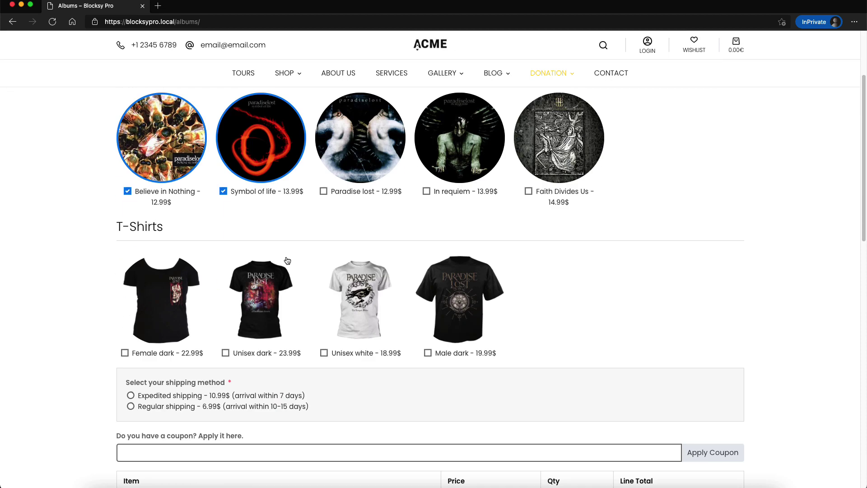
click(361, 192)
click(121, 280)
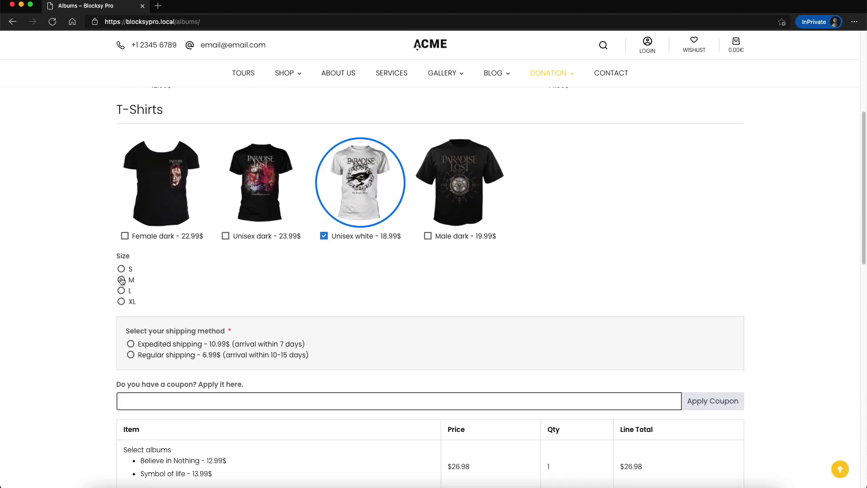
scroll(365, 300, down, 2)
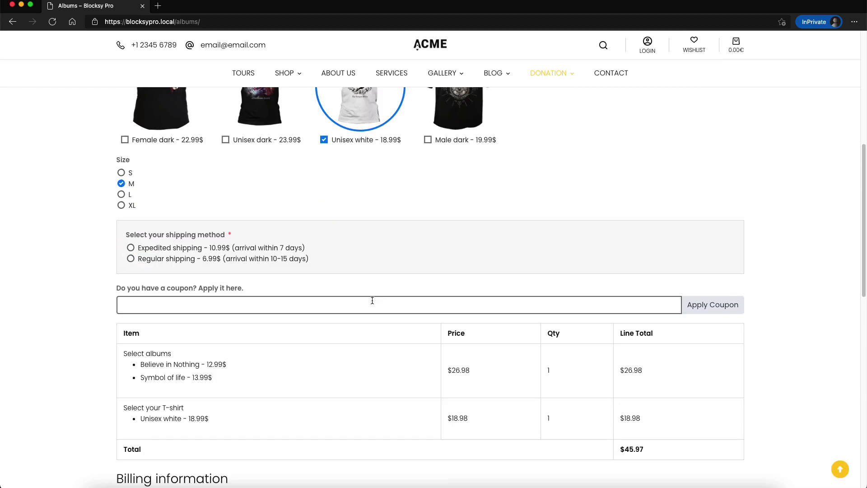
- Choose expedited shipping and apply the coupon demo20 to the order
click(166, 252)
scroll(267, 273, down, 2)
click(267, 194)
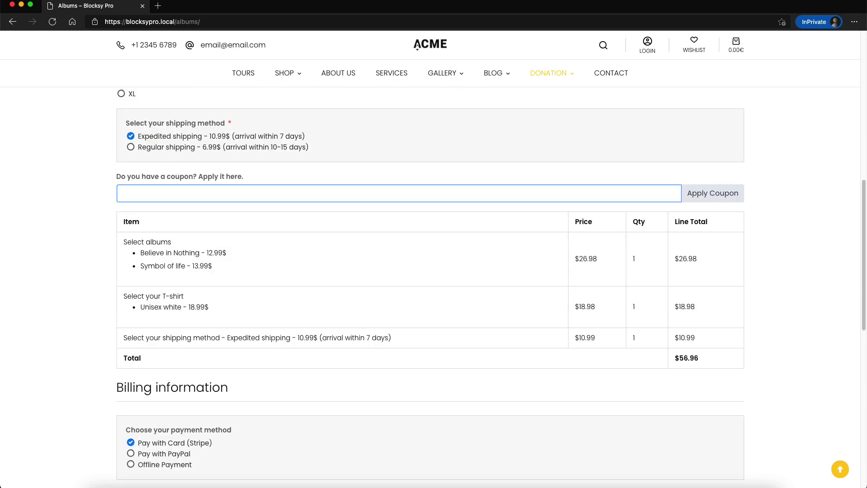
text(demo20)
click(718, 195)
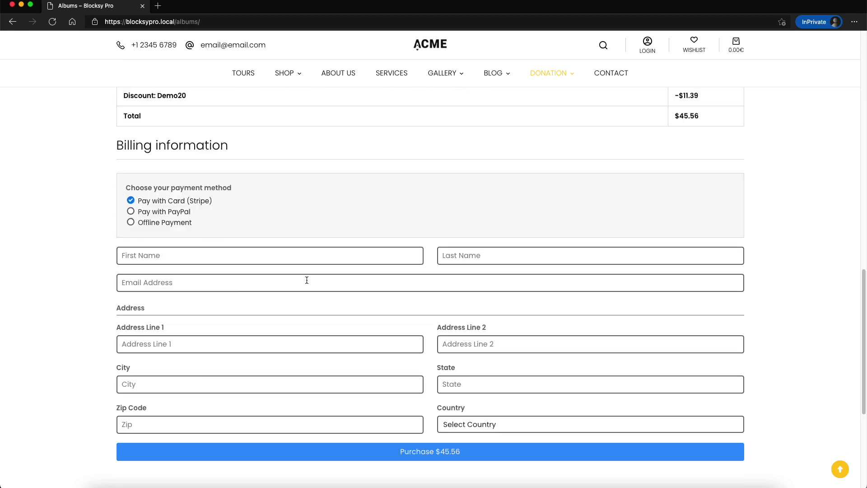
scroll(406, 324, down, 2)
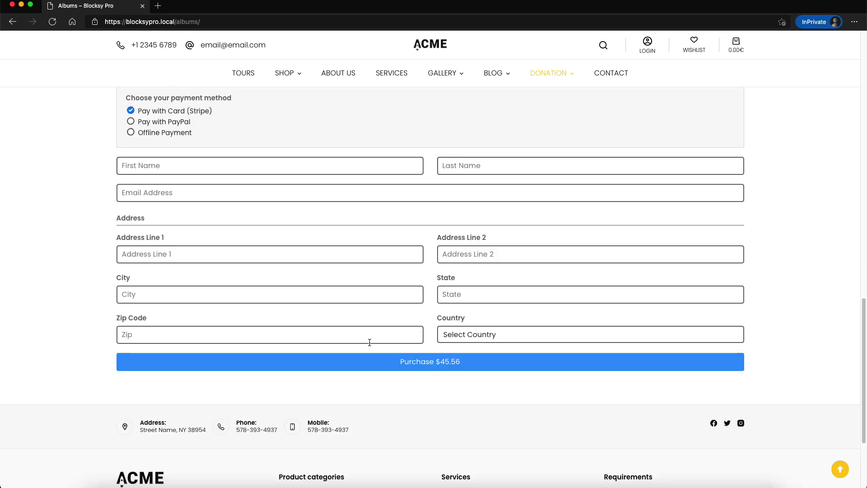
- Open the multi-step Merchandise form and select the Symbol of life album
scroll(406, 325, up, 15)
mouse_move(561, 99)
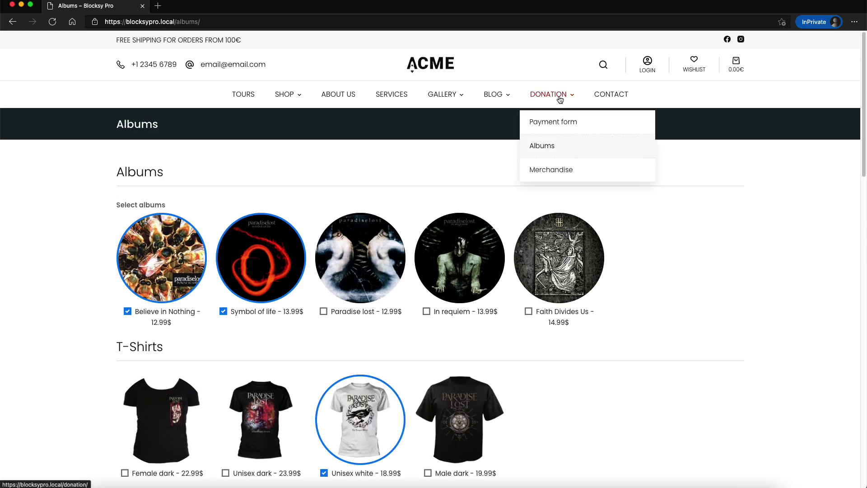
click(551, 170)
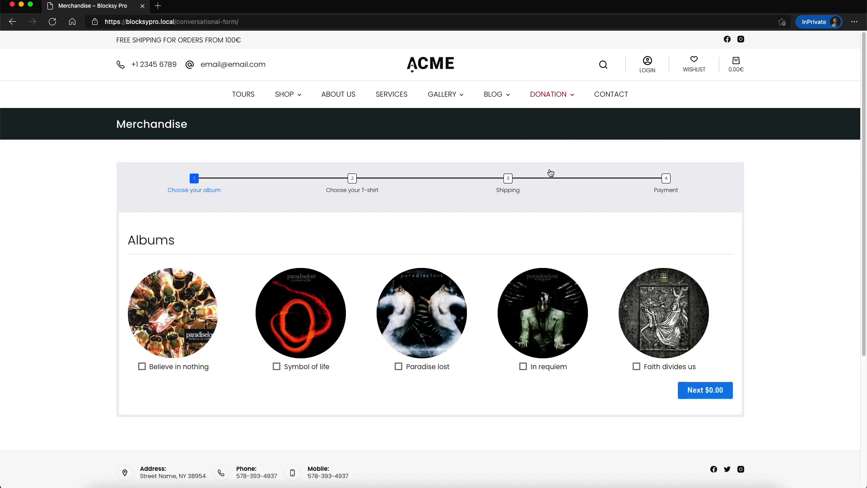
click(322, 309)
scroll(282, 336, down, 2)
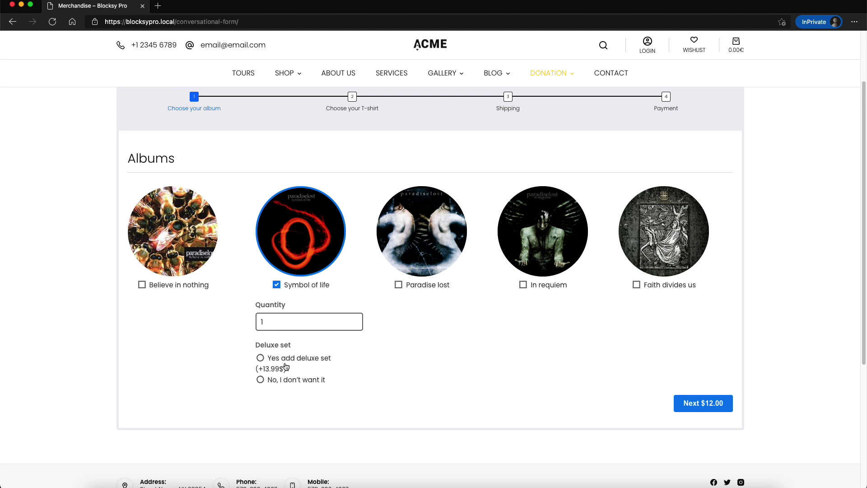
- Advance to the T-shirt stage and choose the Unisex dark shirt in size L
click(709, 404)
click(267, 256)
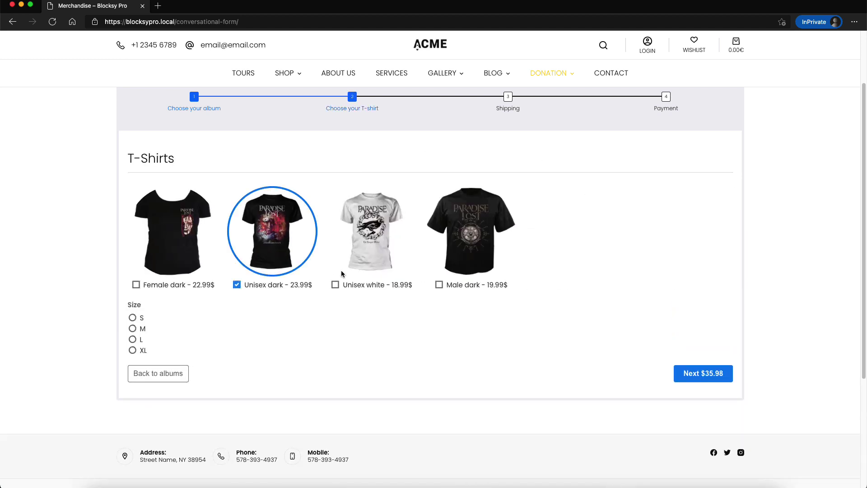
click(132, 340)
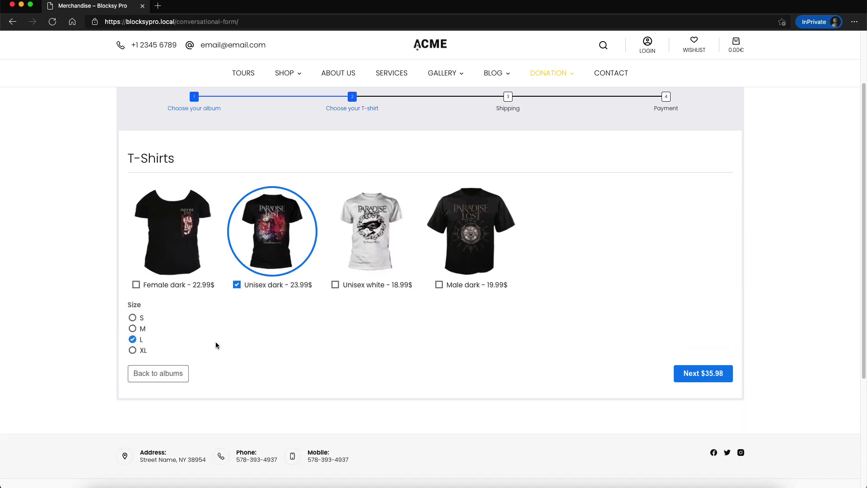
- Continue to the shipping stage, choose regular shipping and apply the coupon demo20
click(701, 380)
click(194, 188)
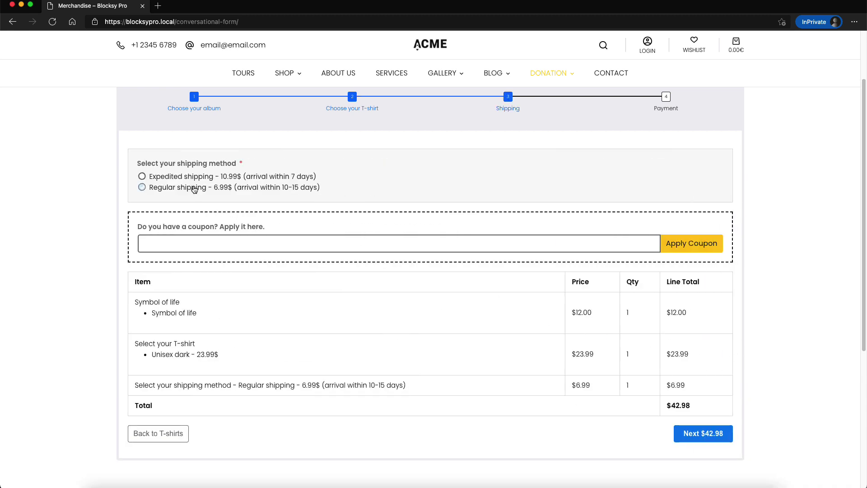
click(213, 238)
text(demo20)
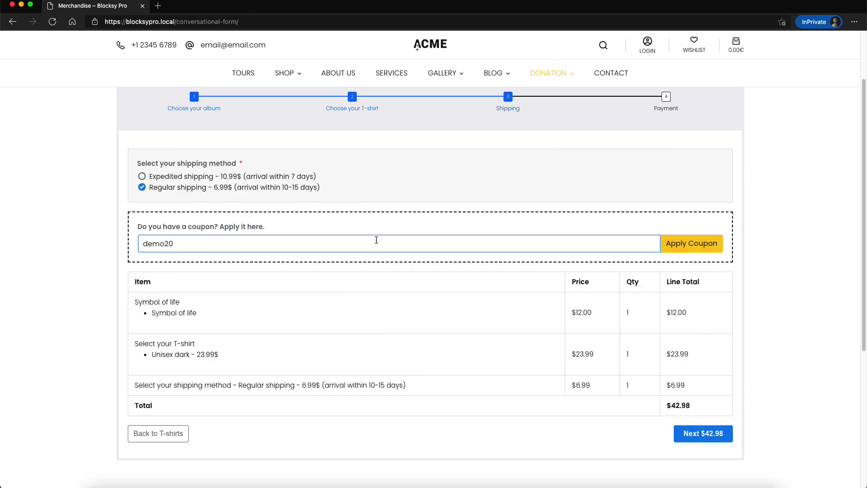
click(692, 243)
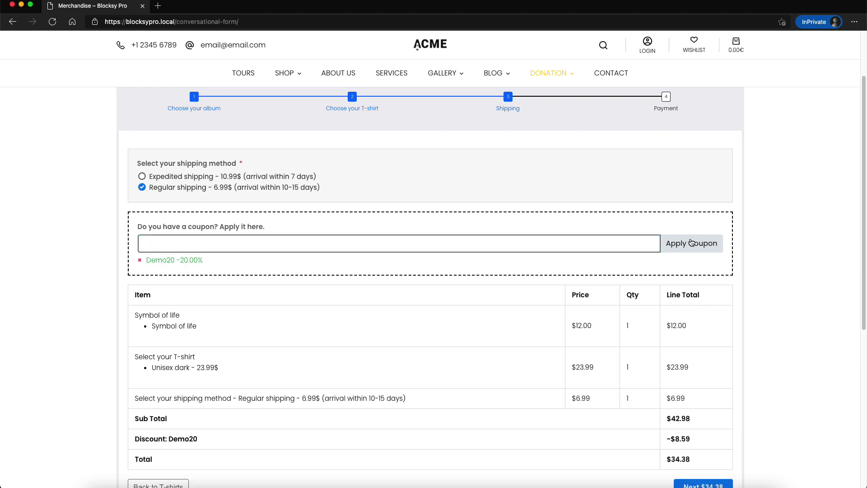
- Advance the Merchandise form to the payment stage and view its billing fields
scroll(699, 280, down, 3)
click(700, 314)
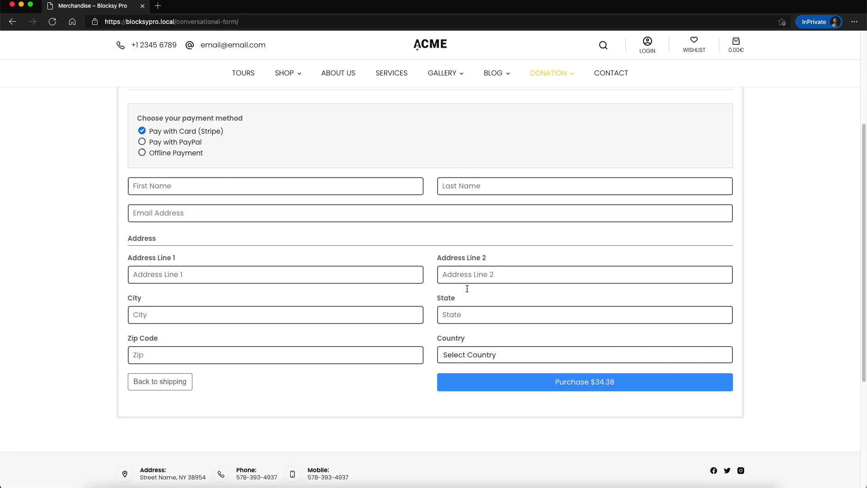
scroll(467, 291, down, 1)
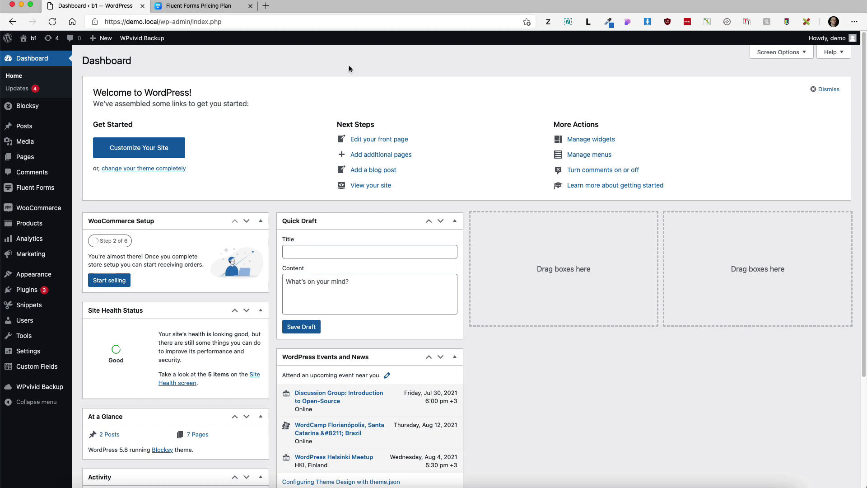
- Examine the annual and lifetime license prices on the Fluent Forms pricing page
click(205, 7)
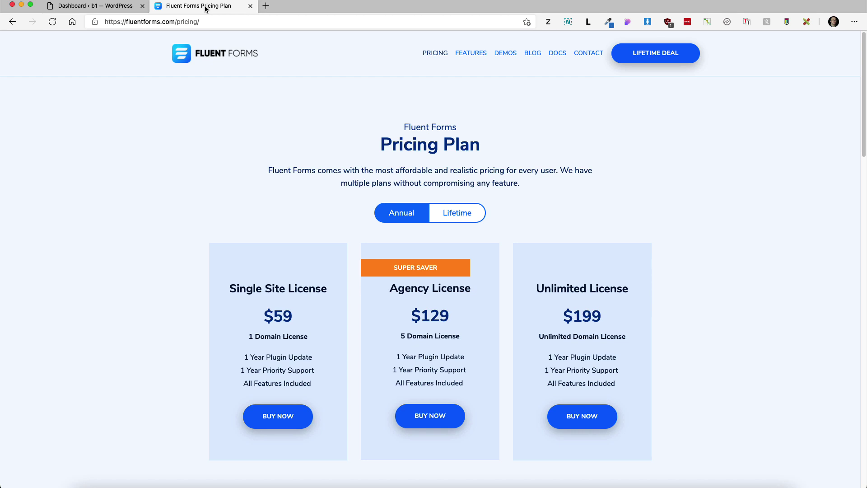
scroll(120, 175, down, 1)
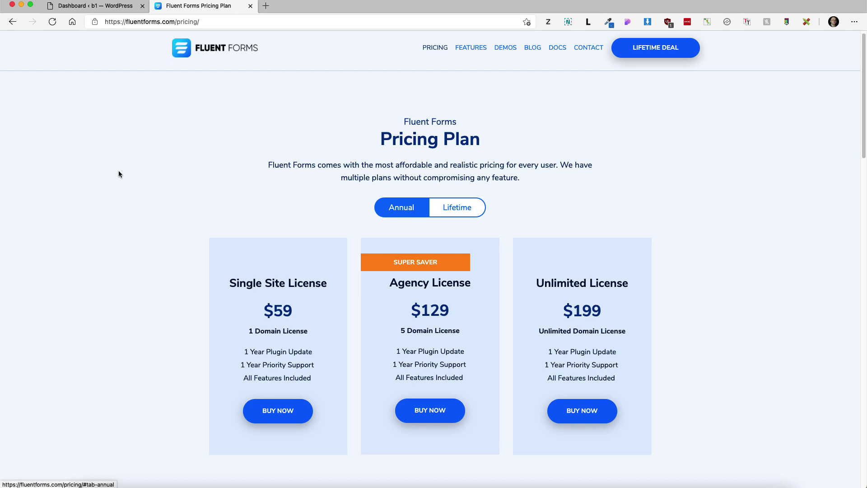
drag(302, 300, 253, 298)
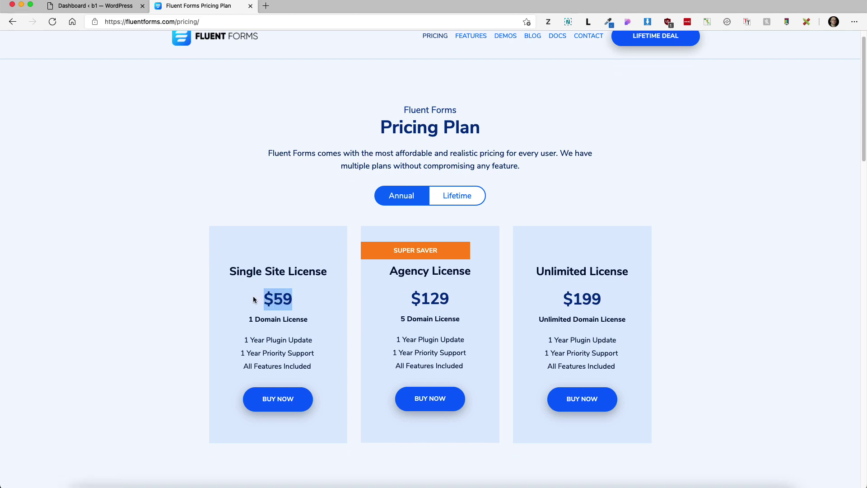
drag(606, 302, 566, 299)
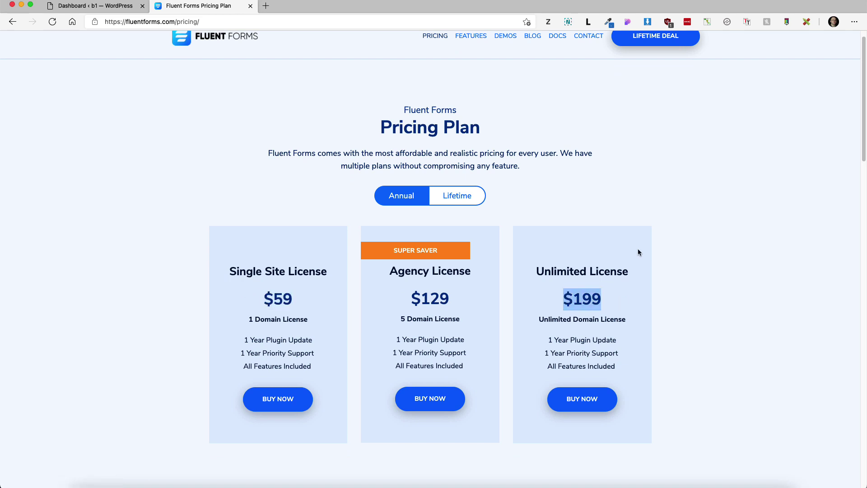
click(460, 198)
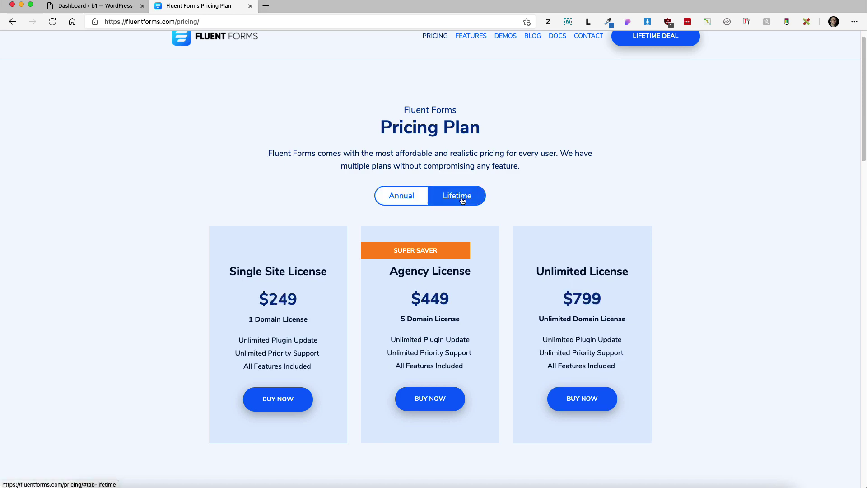
click(403, 197)
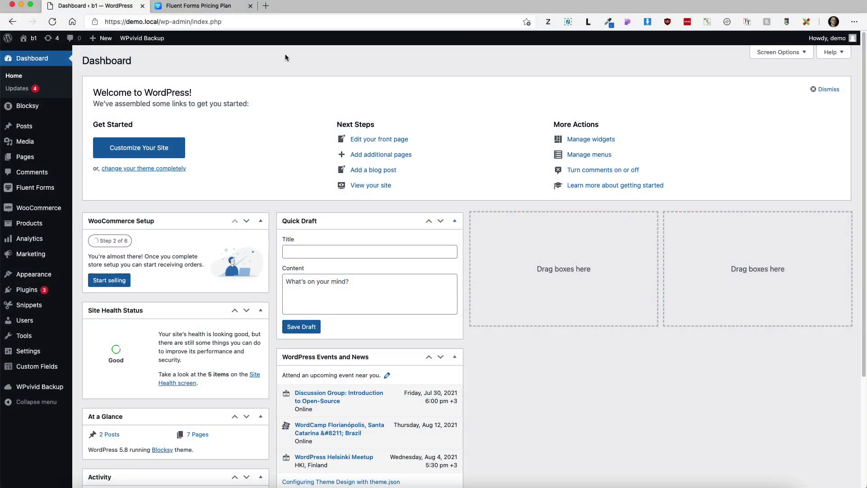
- Search the WordPress plugin directory for "fluent forms" from the site's admin
mouse_move(27, 290)
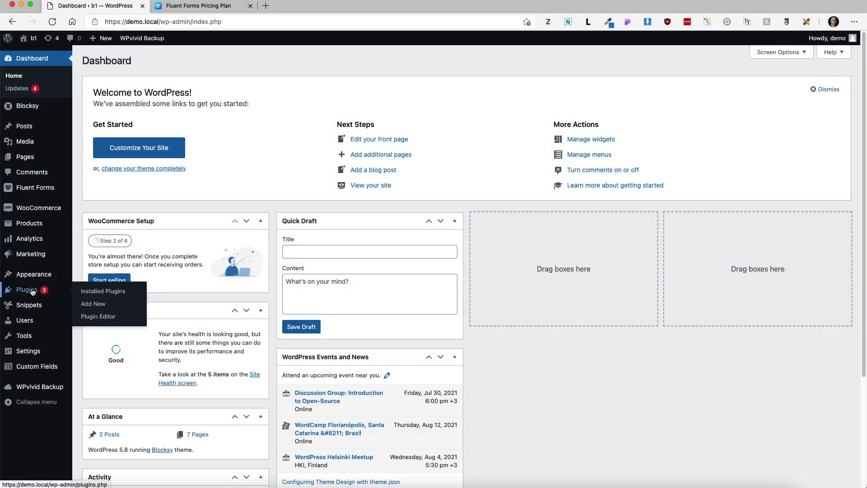
click(107, 305)
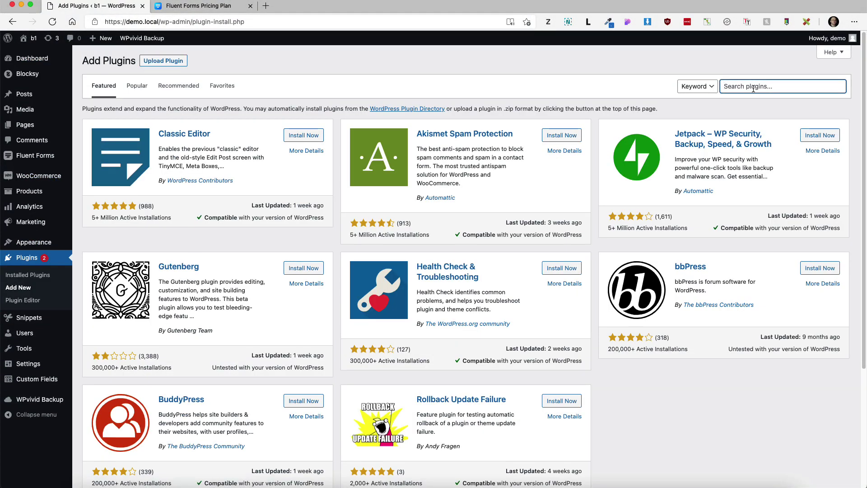
text(fluent forms)
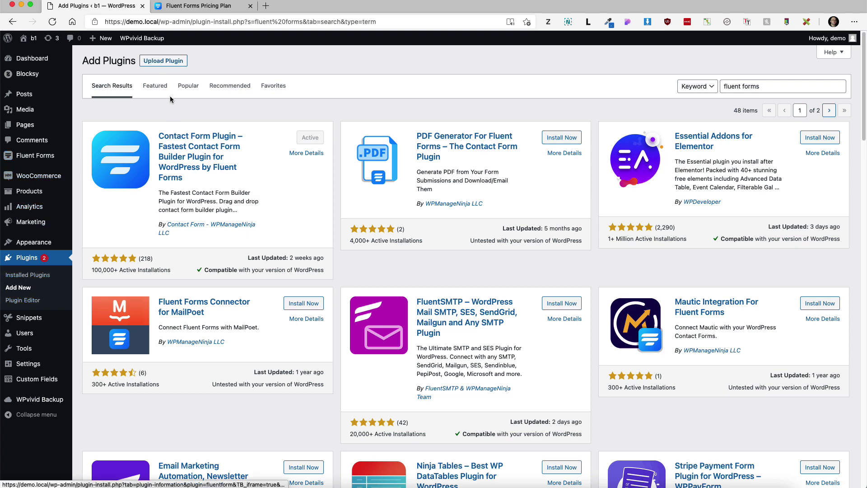
- Upload and install the plugin file fluentformpro-4.1.5.zip, then activate it
click(170, 61)
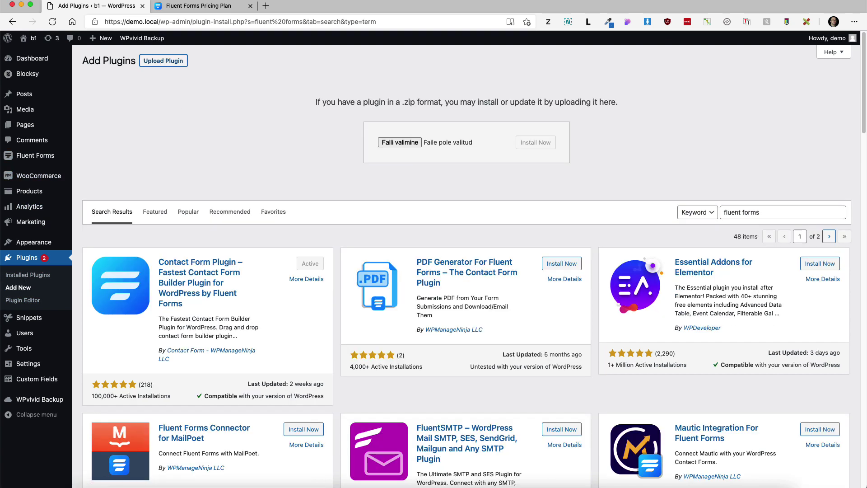
click(535, 144)
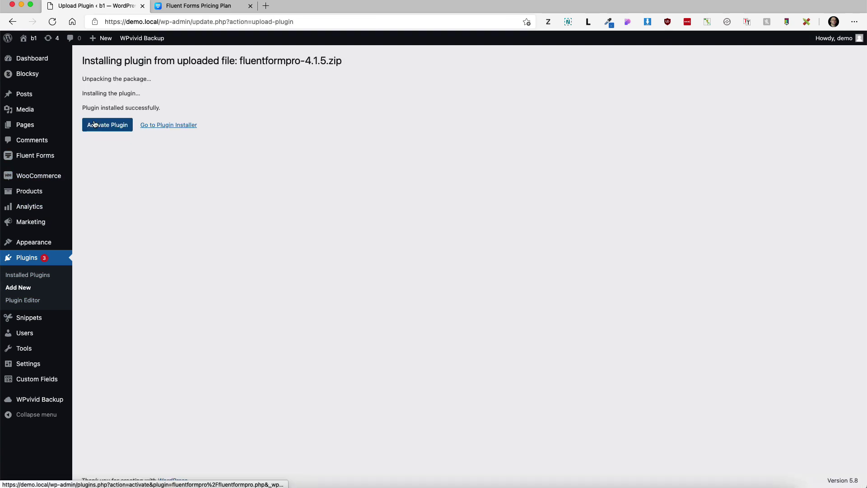
click(94, 124)
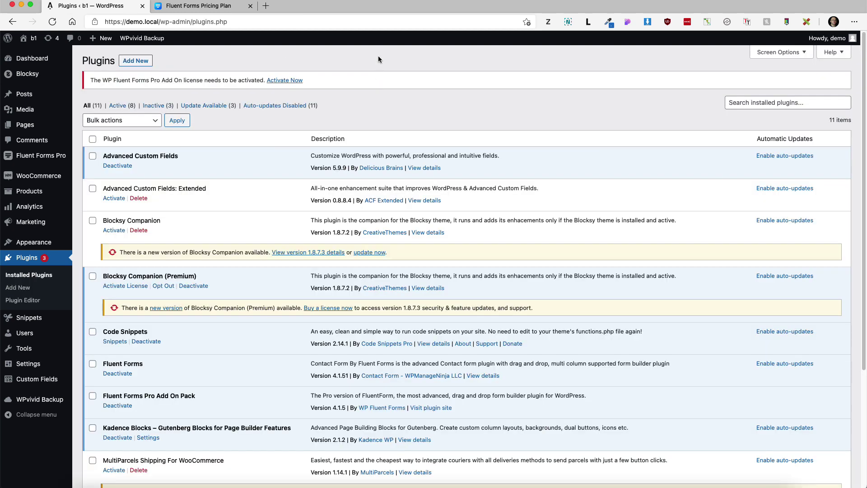
- Enable the Fluent Forms payment module in the plugin's global payment settings
mouse_move(37, 161)
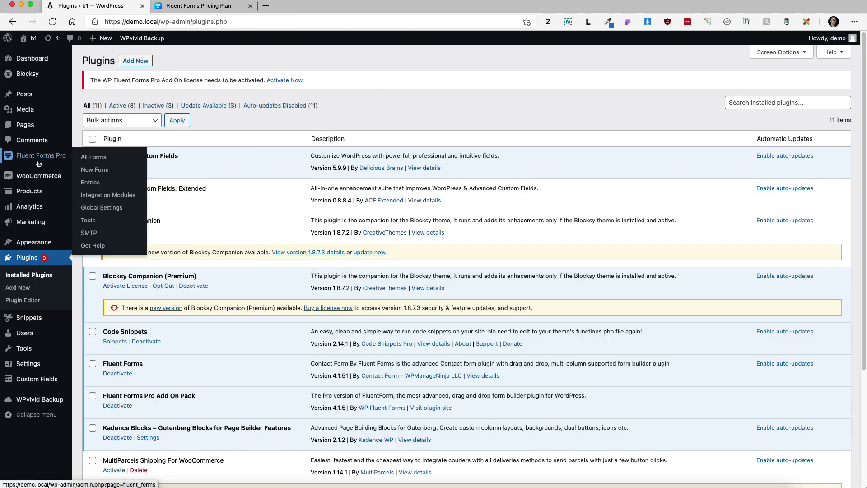
click(101, 212)
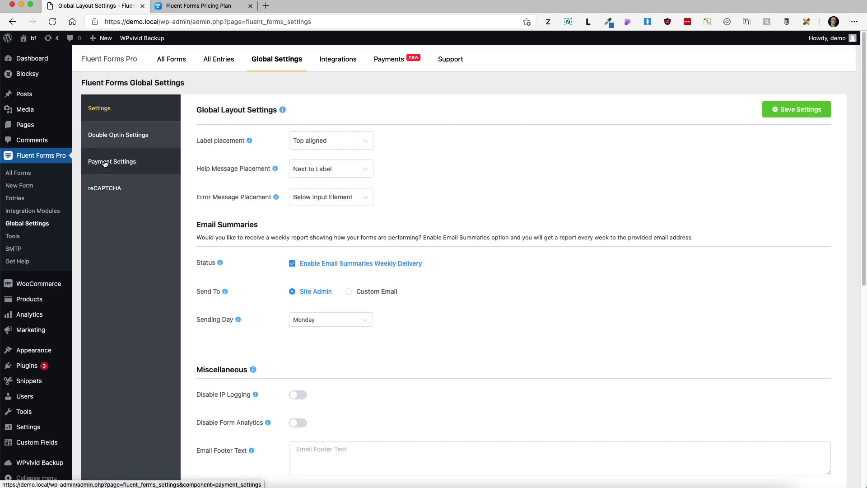
click(104, 163)
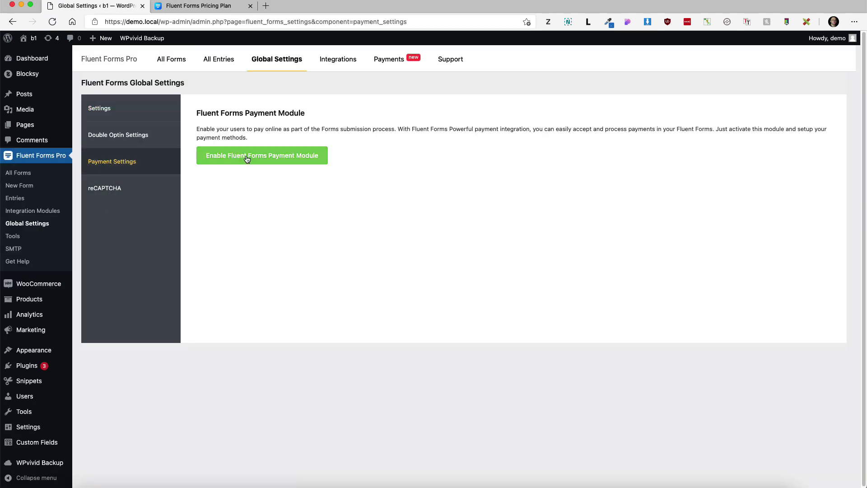
click(262, 159)
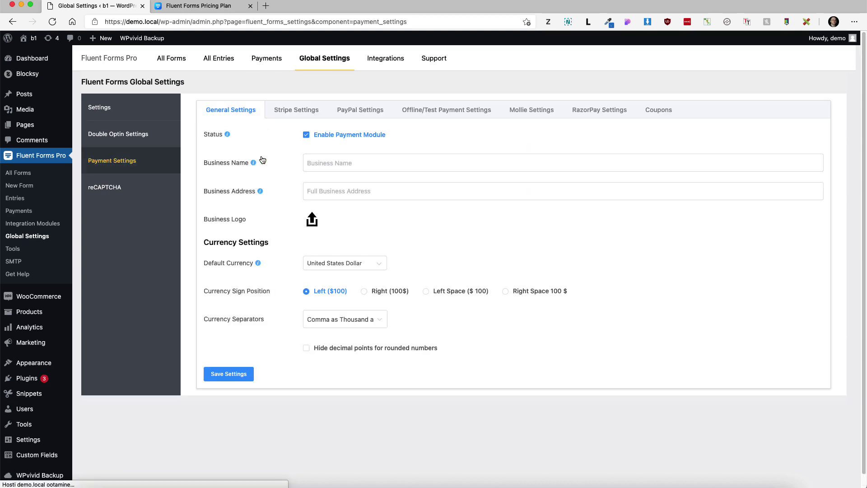
- Set the business name to "Demo Ltd" and the business address to "My address" in the general payment settings
click(338, 166)
text(Demo Ltd)
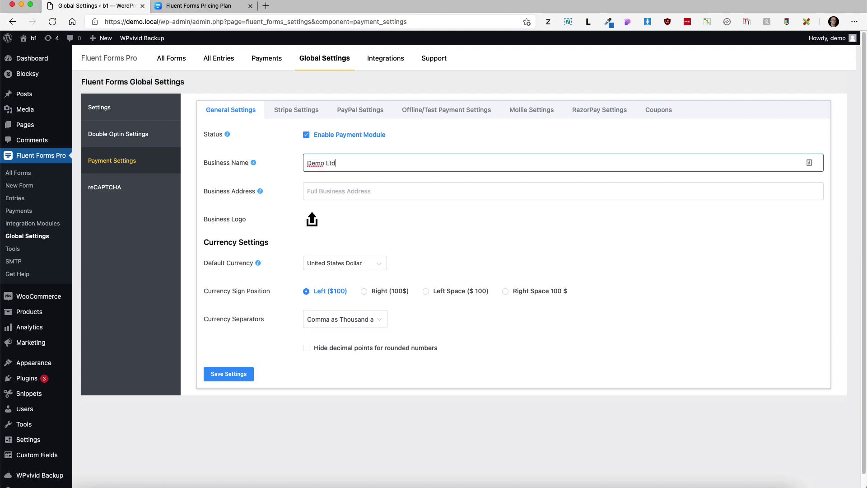
key(Tab)
text(My ad)
text(r)
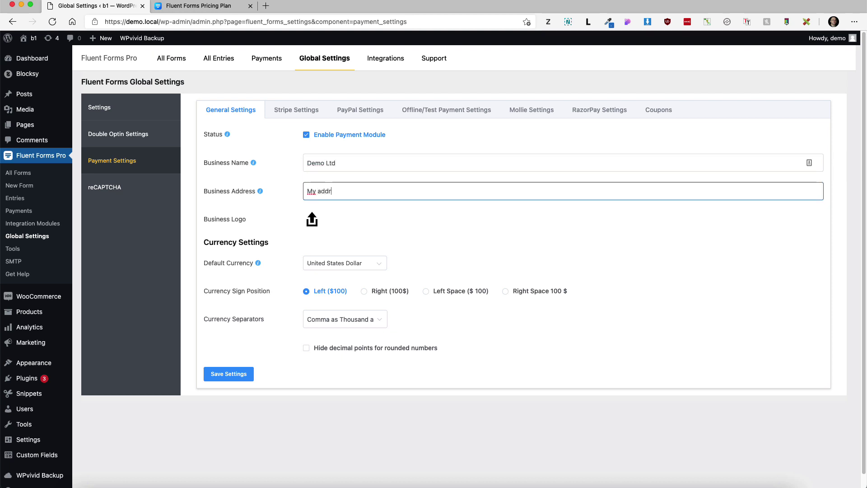
text(ess)
- Insert the first black ACME image from the media library as the business logo
click(312, 220)
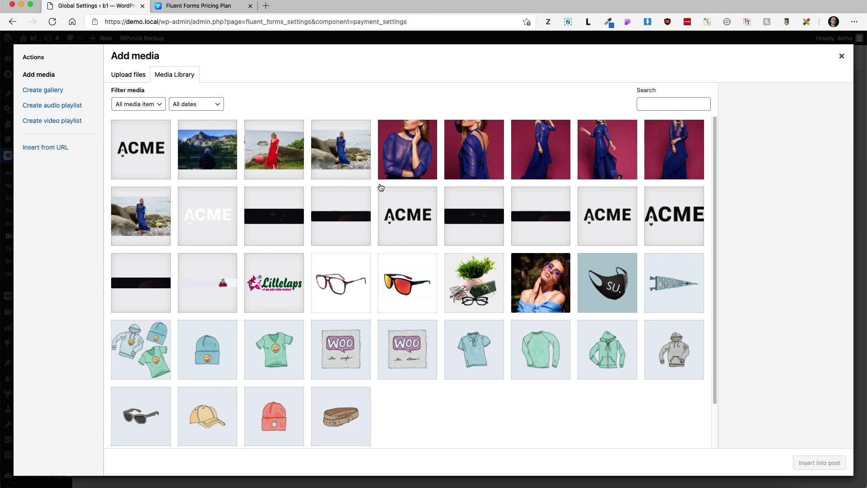
click(141, 149)
click(819, 462)
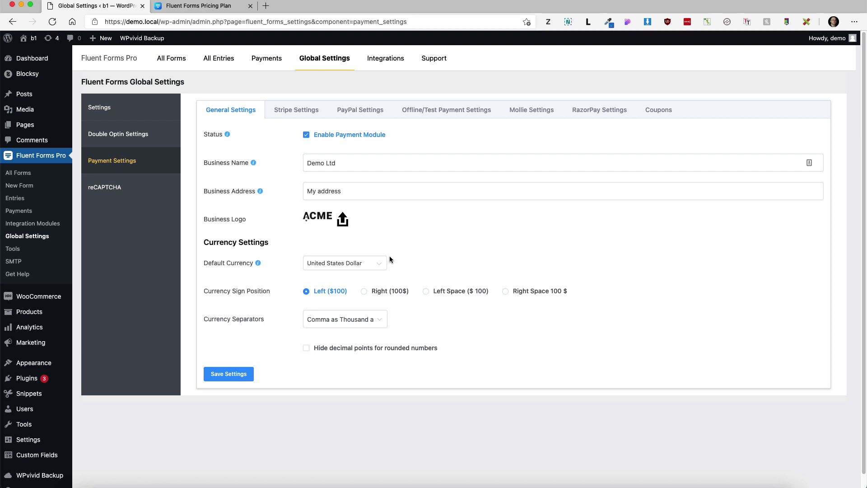
- Set the currency sign position to Right (100$) and view the available currency separator formats
click(364, 293)
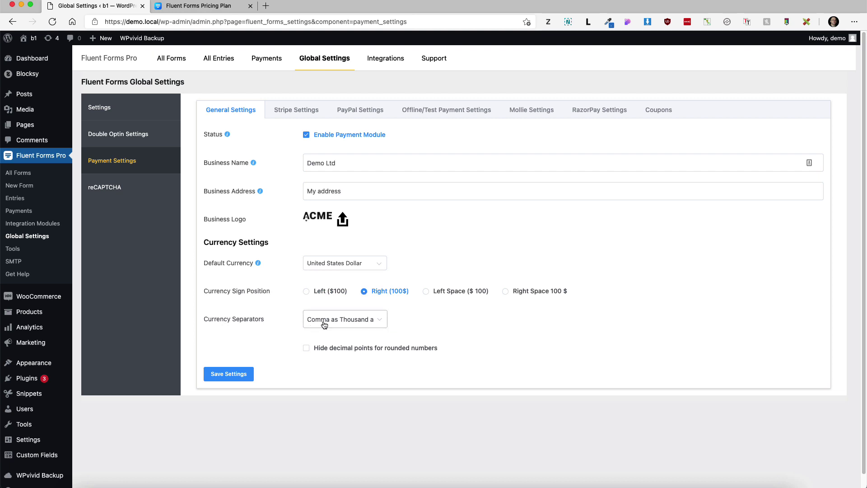
click(364, 322)
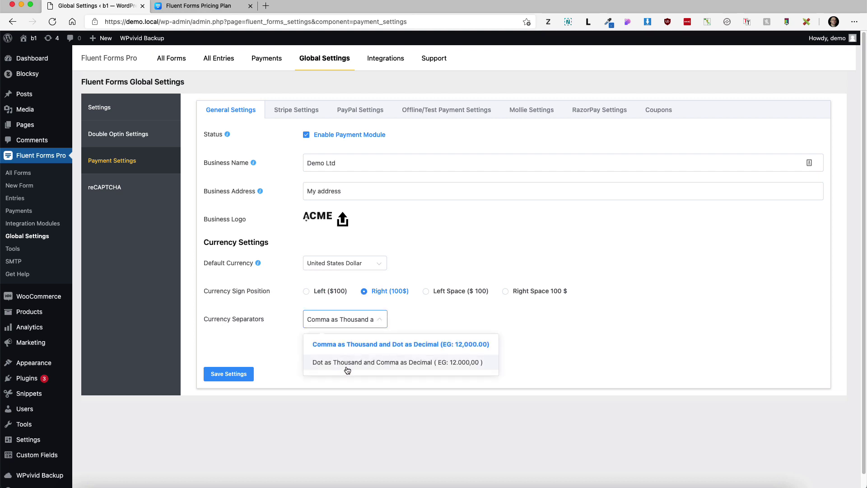
click(240, 343)
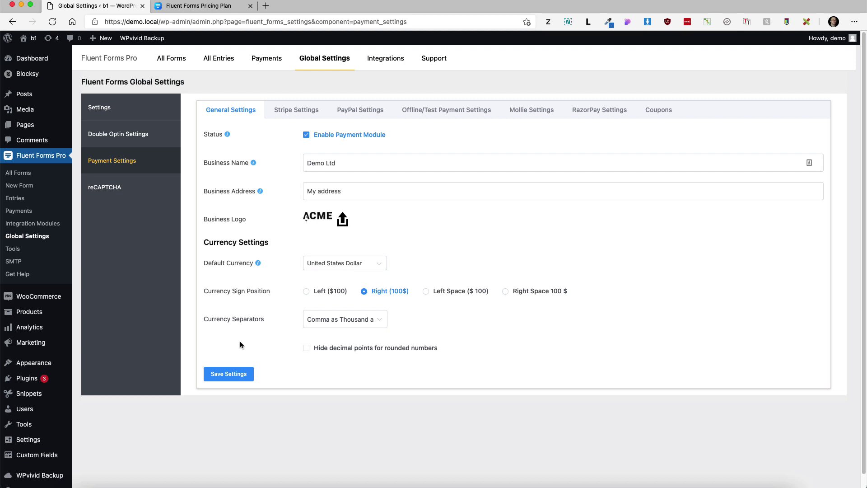
- Enable the Stripe payment method and set its payment mode to Live Mode
click(298, 108)
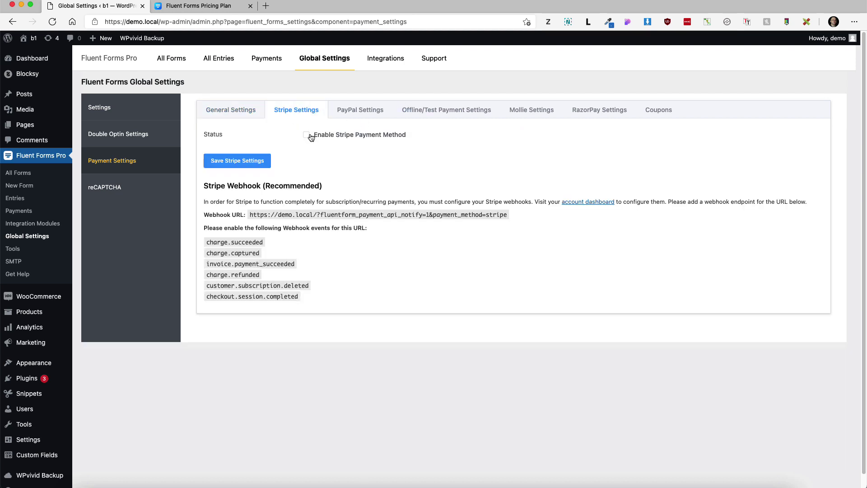
click(308, 136)
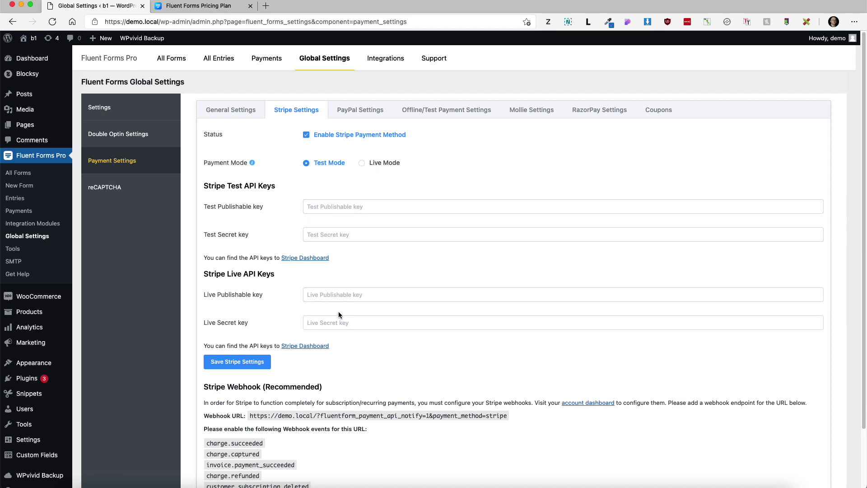
click(362, 163)
- Paste the Stripe live publishable key and live secret key, and save the Stripe settings
click(336, 293)
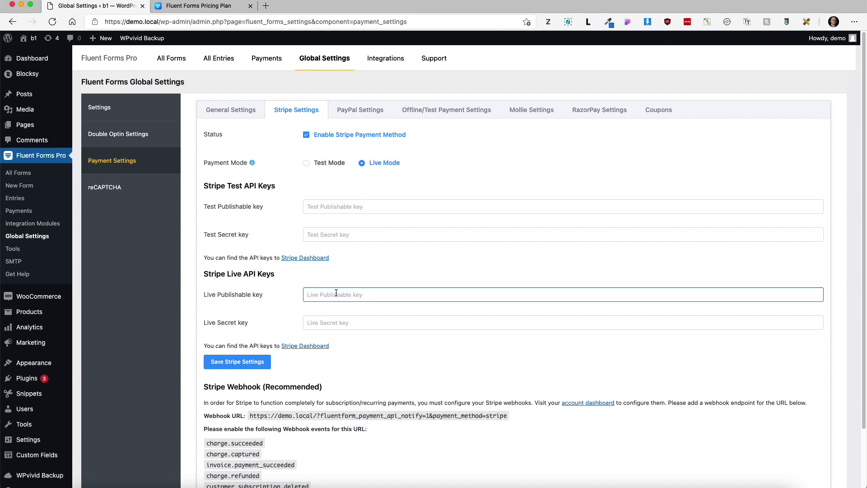
key(super+v)
click(358, 322)
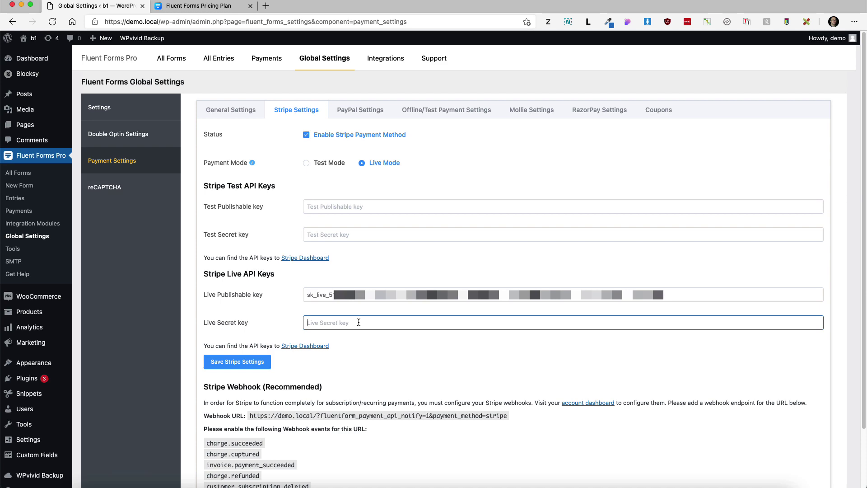
key(super+v)
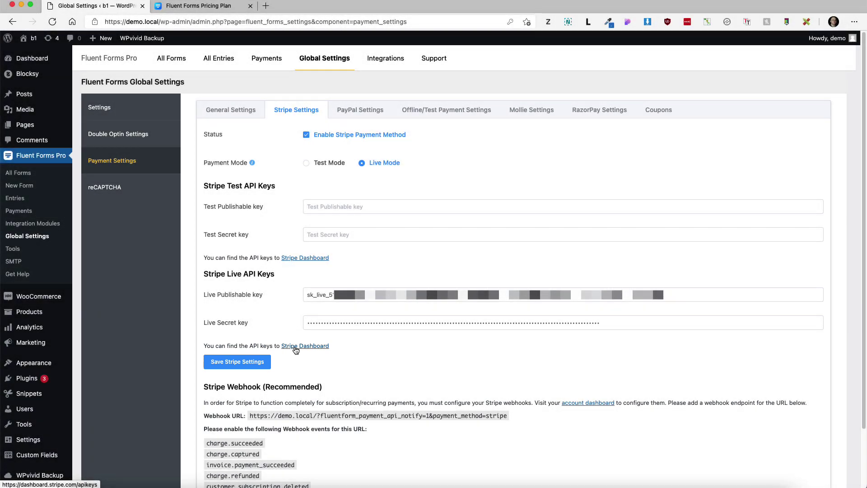
click(235, 364)
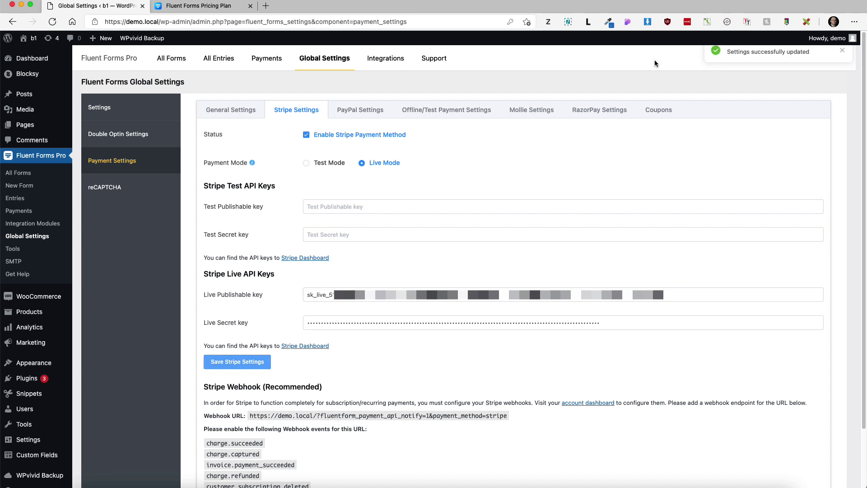
- Enable the PayPal payment method in Live Mode with the business's PayPal email, and save the PayPal settings
click(353, 111)
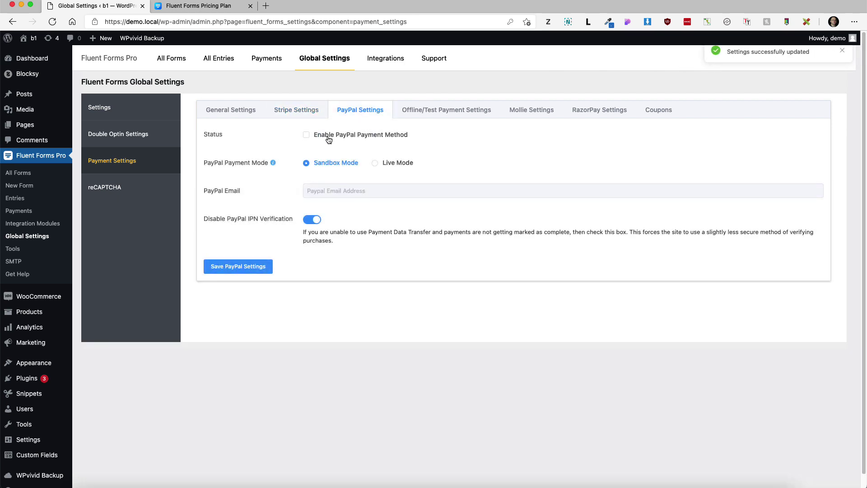
click(307, 135)
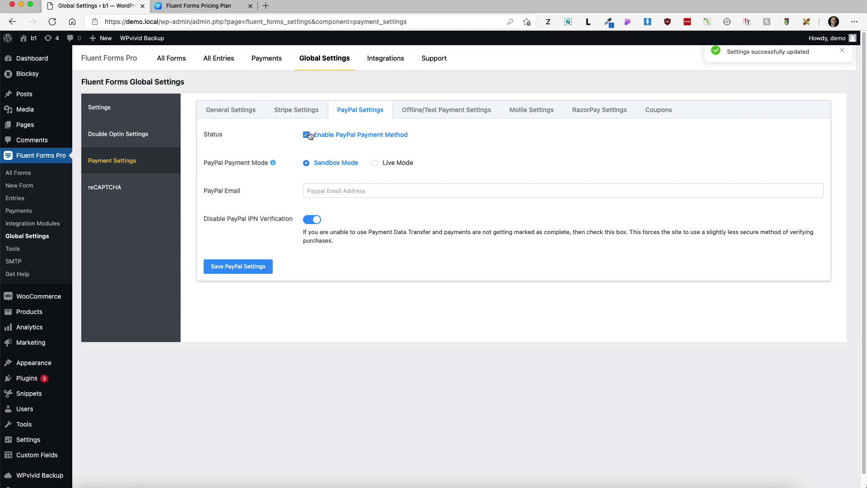
click(375, 163)
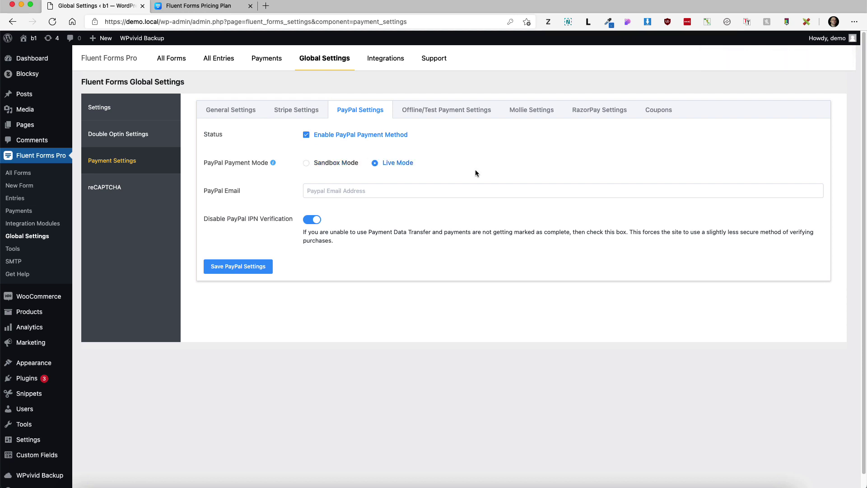
click(328, 191)
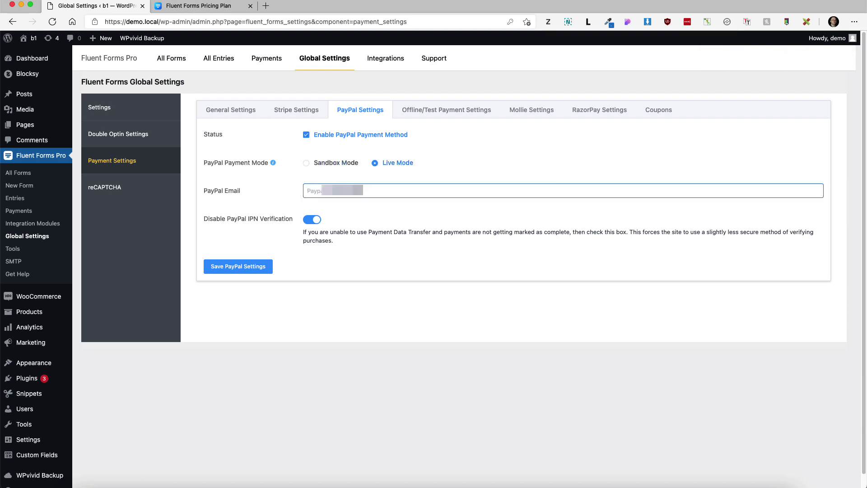
key(super+v)
click(238, 266)
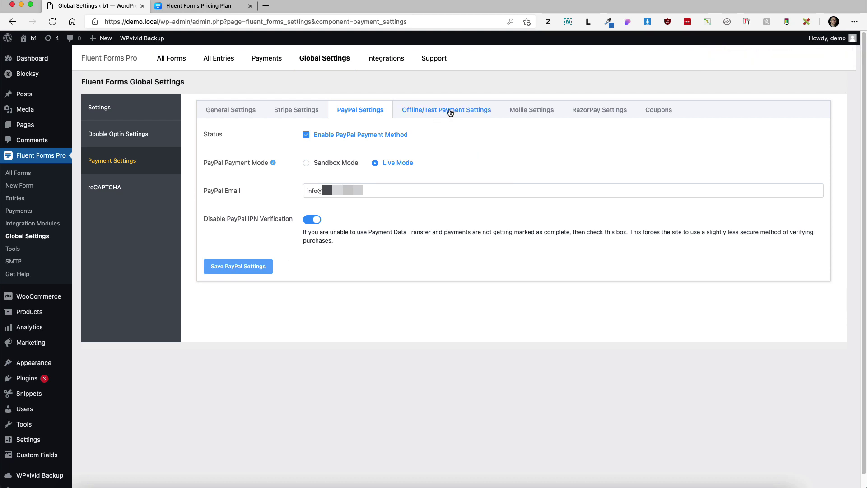
- Enable the Offline/Test payment method in Live Mode and save its settings
click(450, 112)
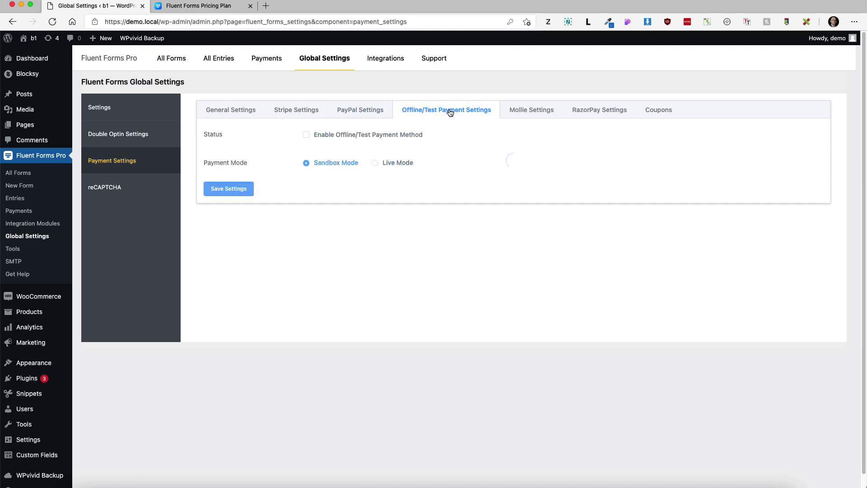
click(306, 135)
click(374, 166)
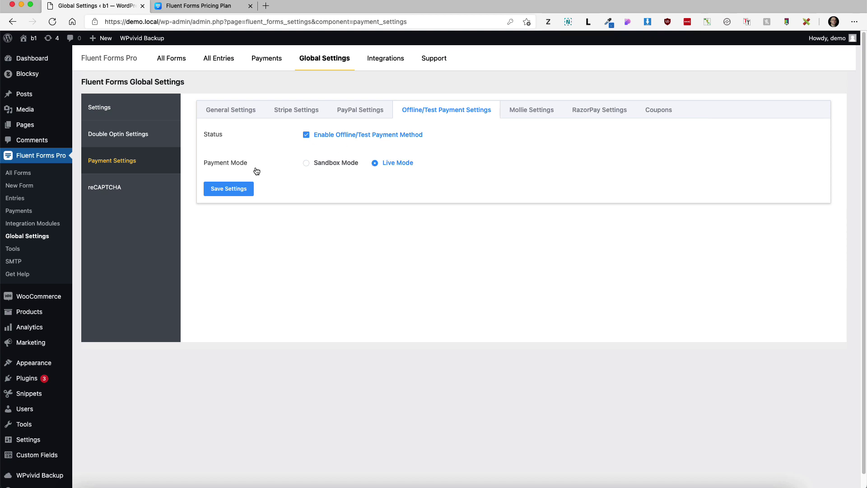
click(234, 193)
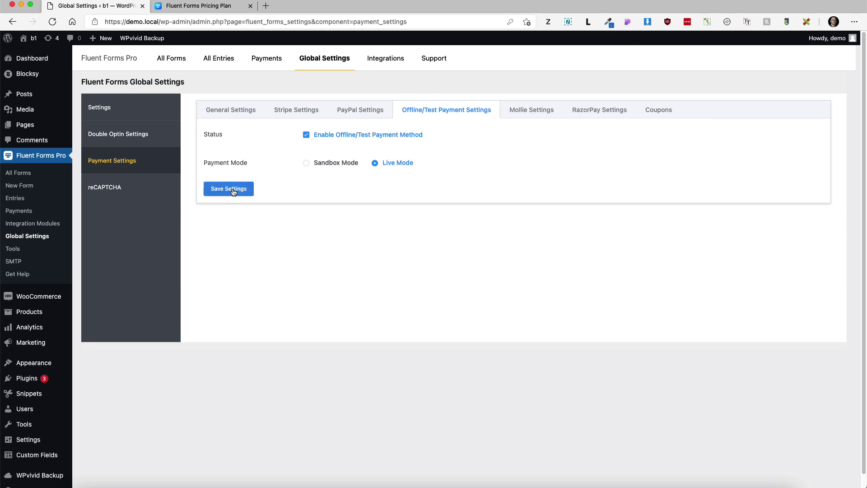
- Look over the Mollie and RazorPay payment settings, and enable the Fluent Forms coupon module
click(536, 114)
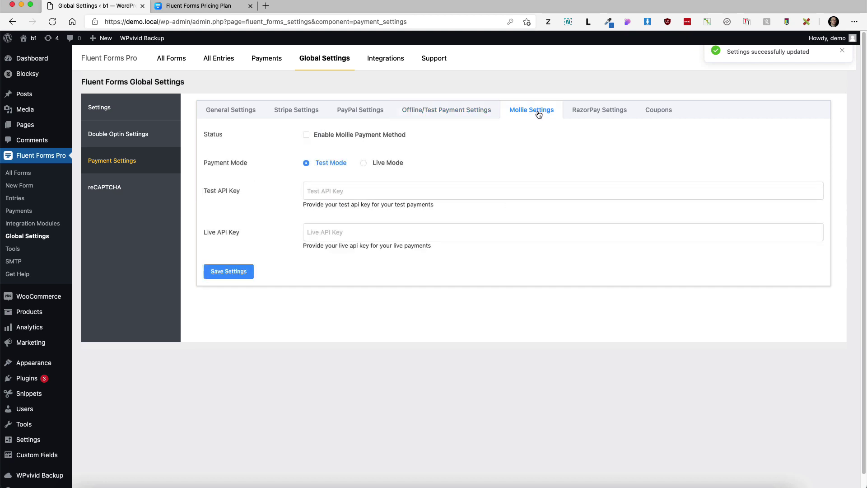
click(603, 113)
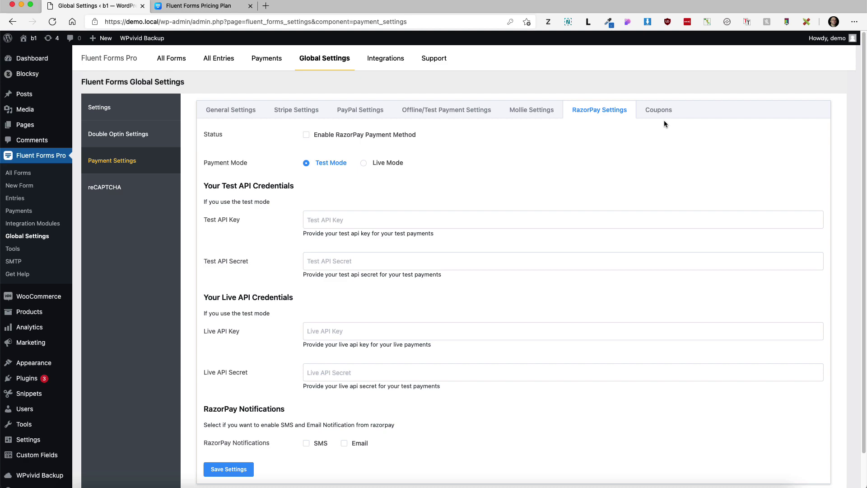
click(658, 115)
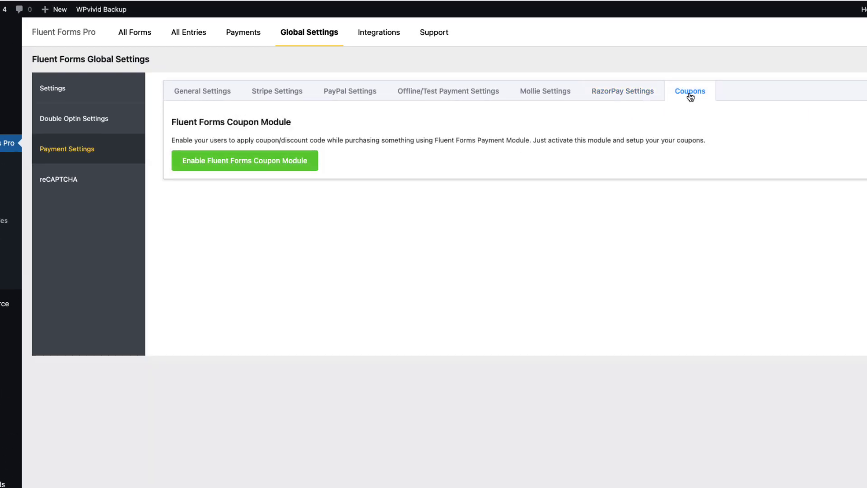
click(229, 161)
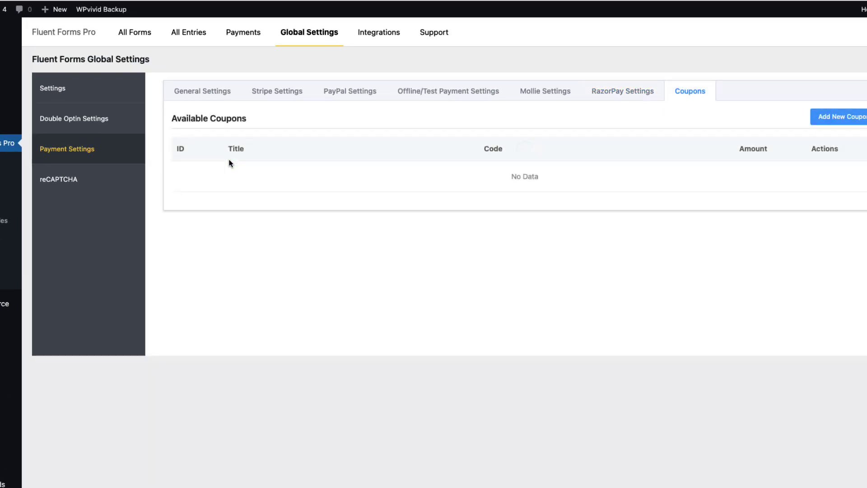
- Create and save an active coupon titled Demo20 with code demo20 and a 20 percent-based discount
click(850, 121)
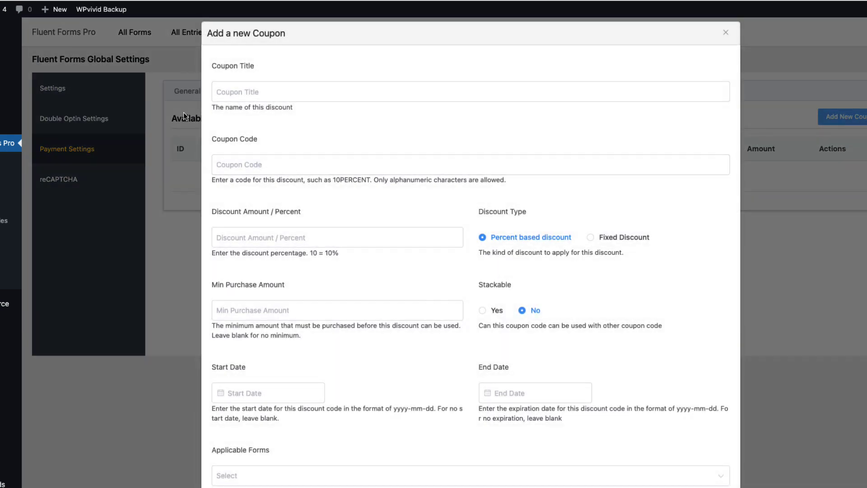
click(274, 90)
text(D)
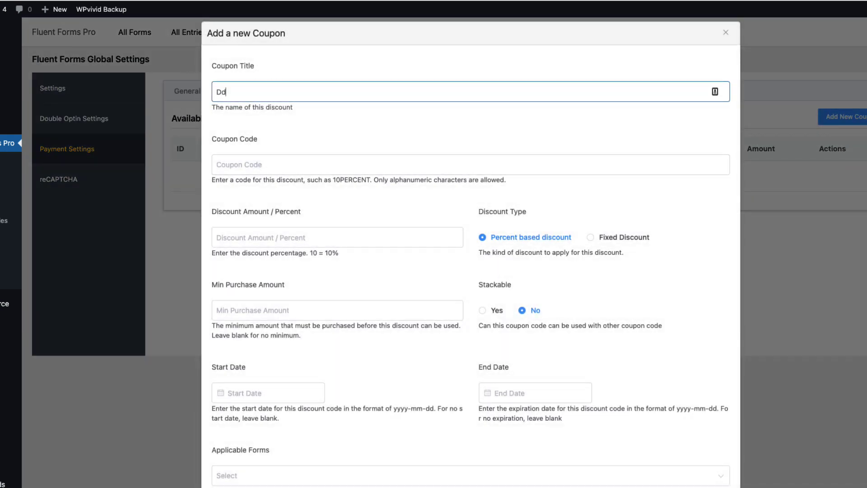
text(emo29)
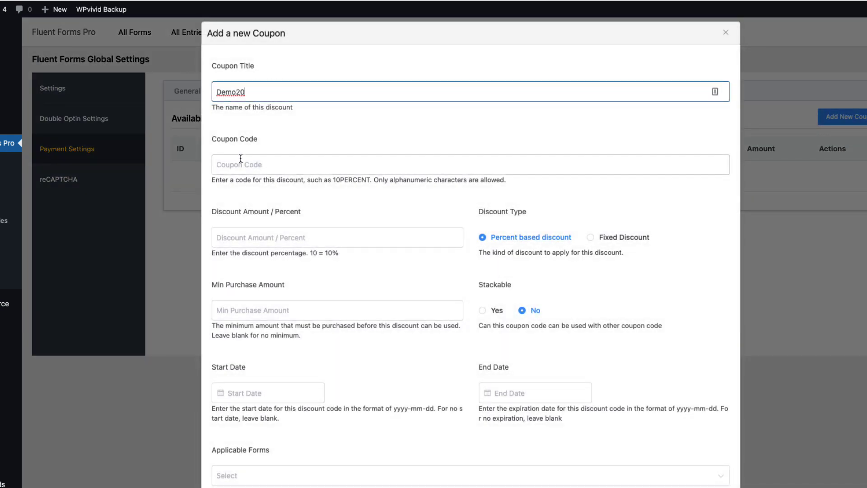
click(241, 159)
text(demo20)
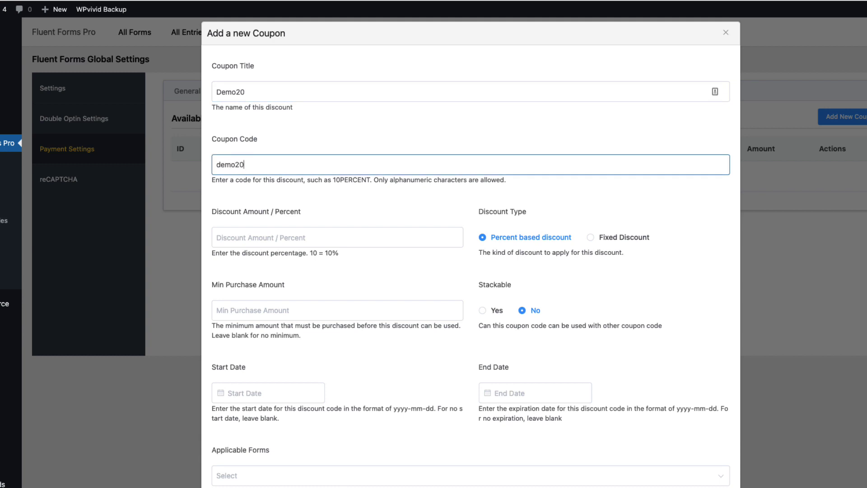
click(267, 236)
text(20)
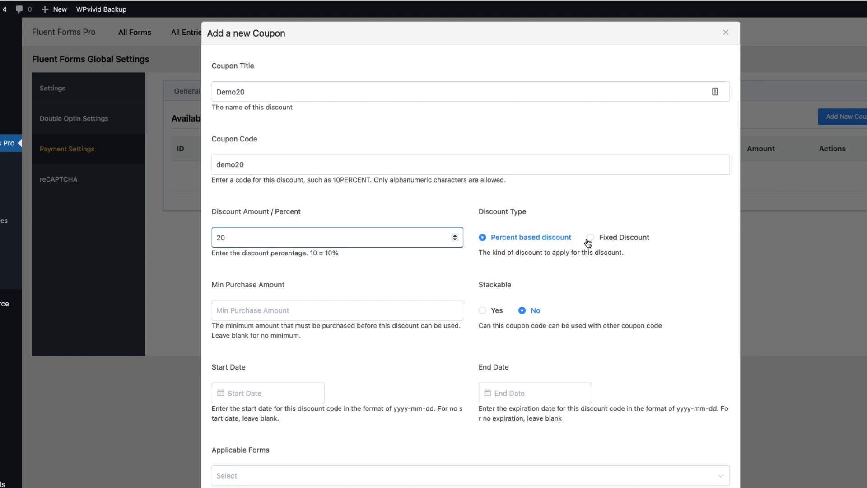
scroll(324, 316, down, 5)
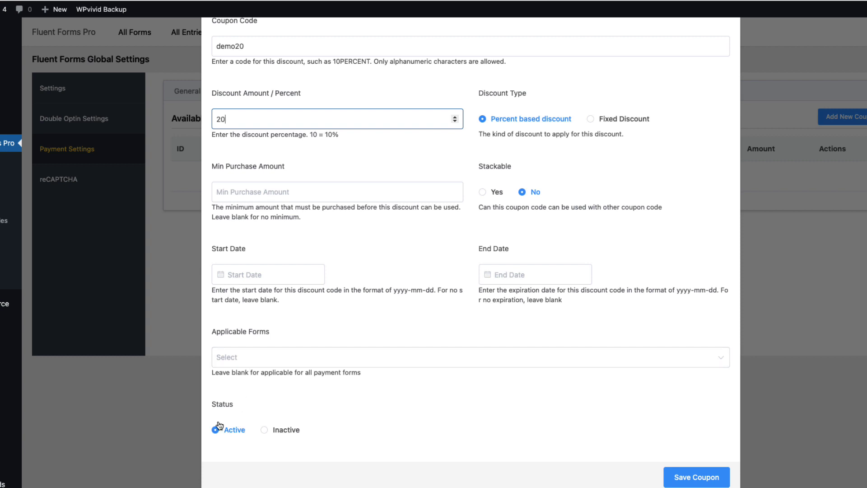
click(687, 474)
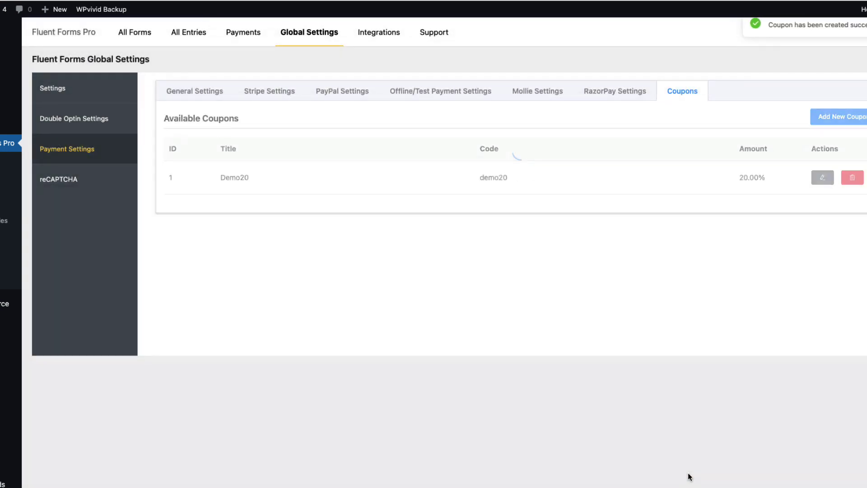
- Turn off the weekly email summaries in the global layout settings of Fluent Forms
click(185, 96)
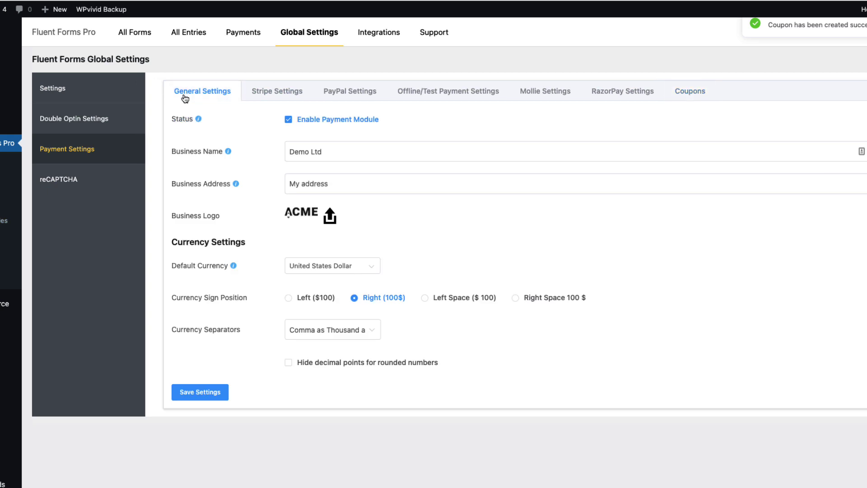
click(47, 90)
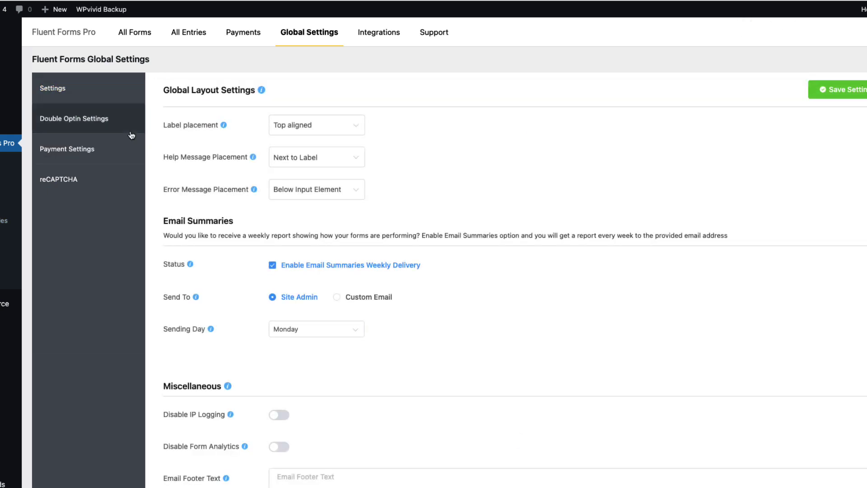
scroll(497, 199, down, 1)
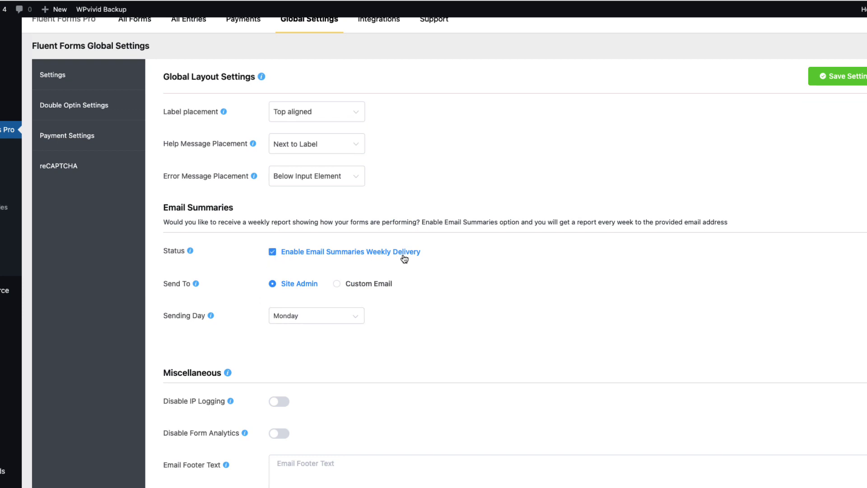
click(273, 251)
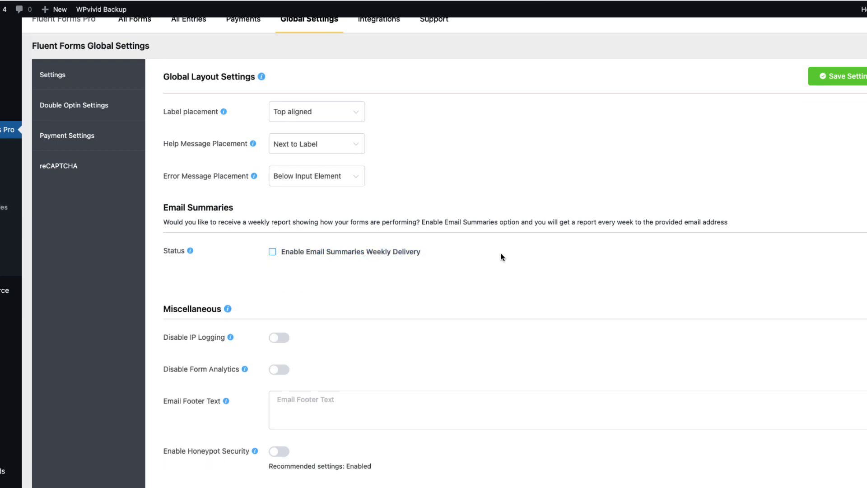
- Enable Honeypot Security and No-Conflict Mode in the miscellaneous global settings, and save the settings
scroll(501, 253, down, 1)
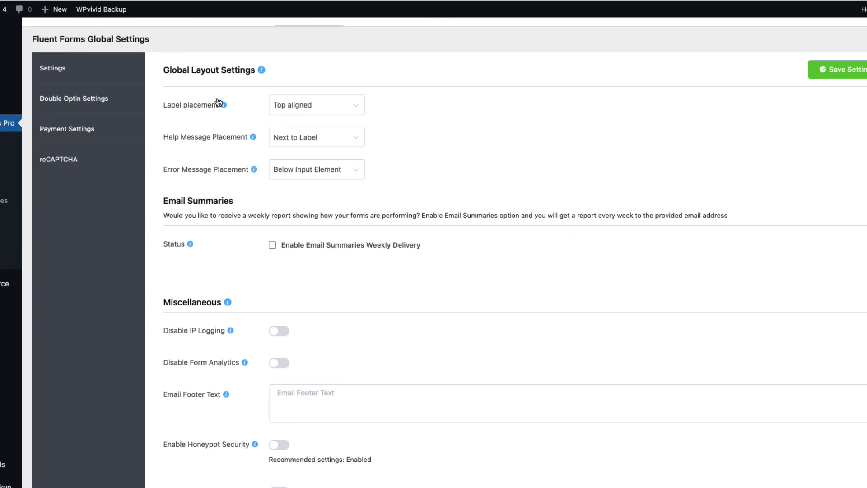
mouse_move(224, 105)
scroll(434, 250, down, 5)
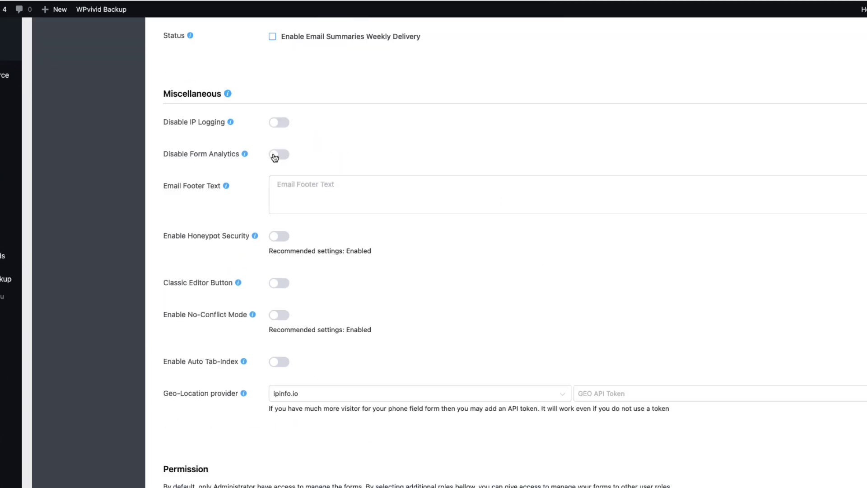
click(278, 242)
click(280, 315)
scroll(478, 310, down, 3)
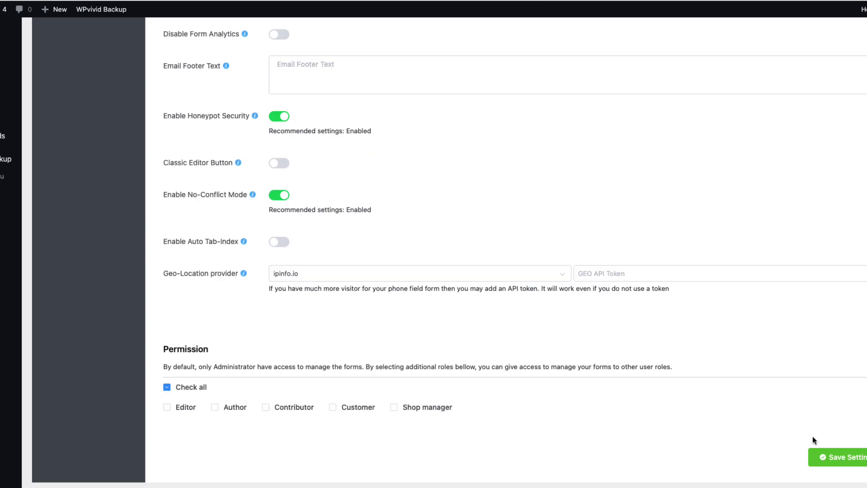
click(850, 465)
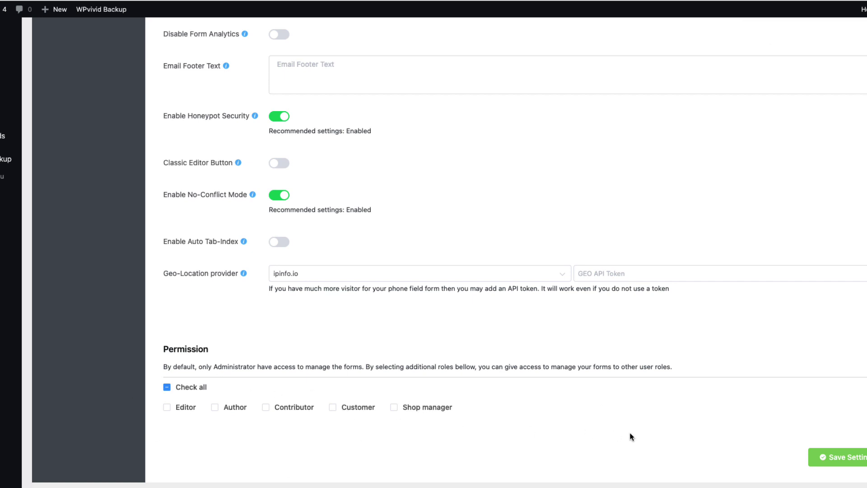
- Start a new form, look through the Basic, Product and Education templates, and create a blank form
scroll(625, 380, up, 9)
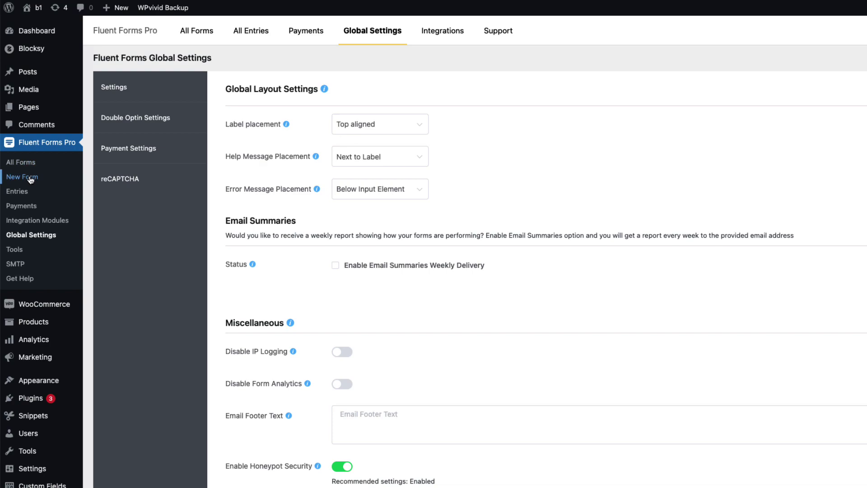
click(30, 179)
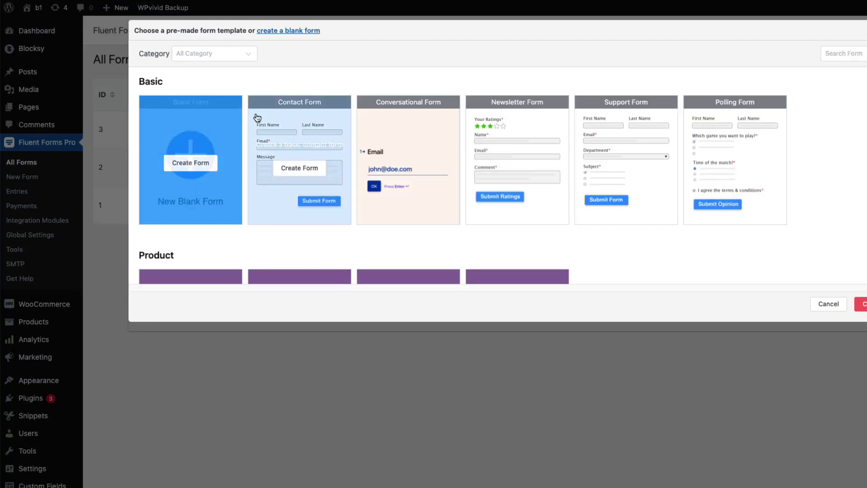
scroll(481, 77, down, 1)
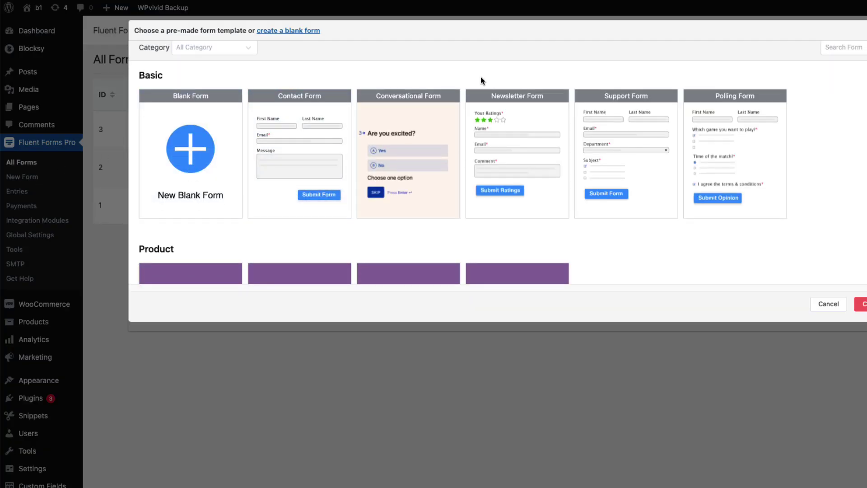
scroll(759, 151, down, 5)
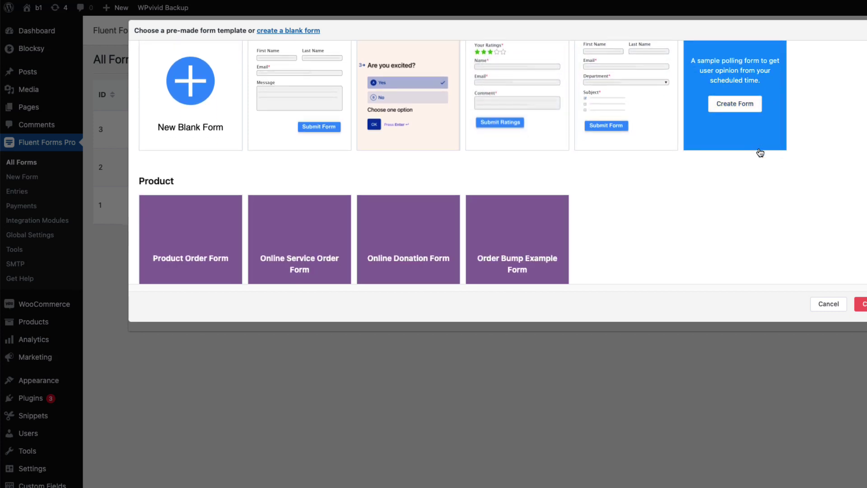
scroll(759, 152, down, 1)
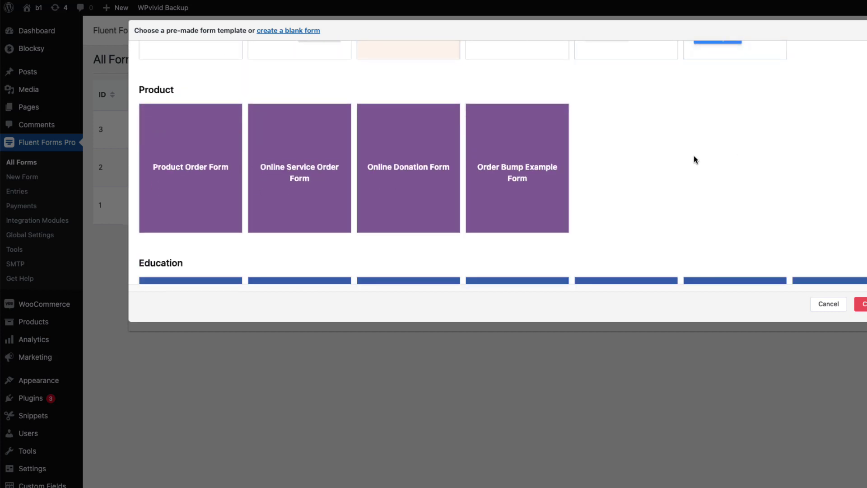
mouse_move(296, 166)
scroll(596, 156, down, 6)
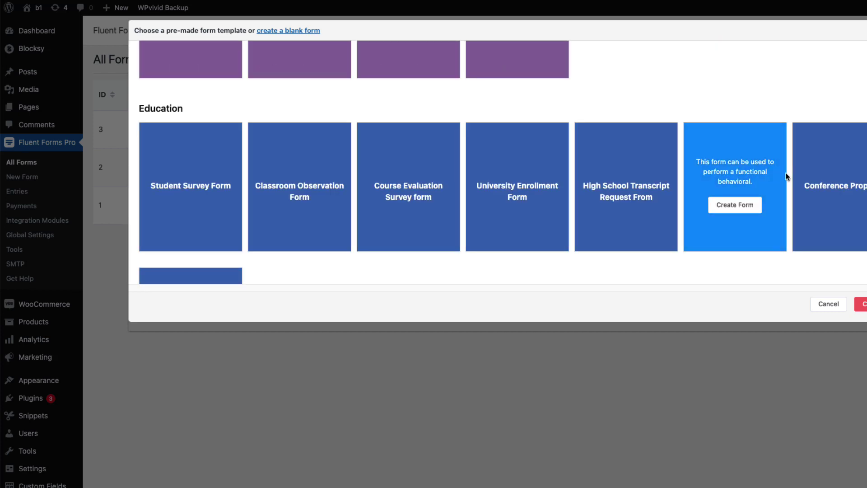
scroll(747, 172, up, 10)
click(166, 65)
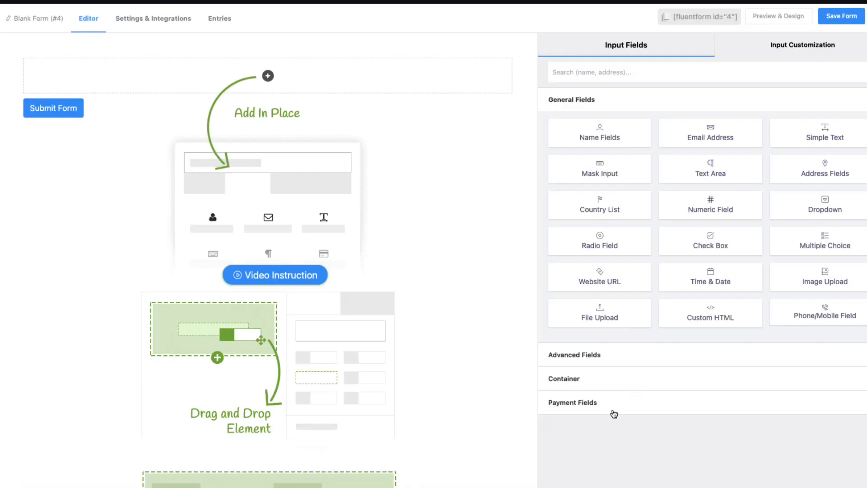
- Rename the blank form as Donation
click(35, 19)
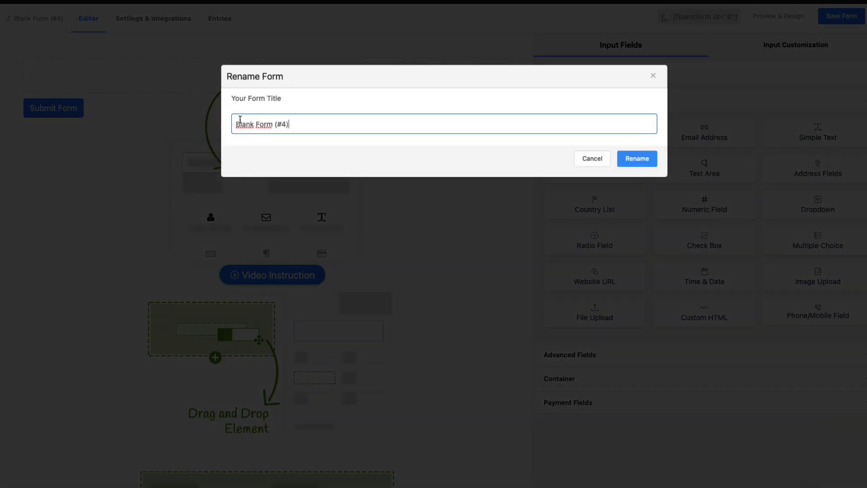
triple_click(330, 122)
text(Donat)
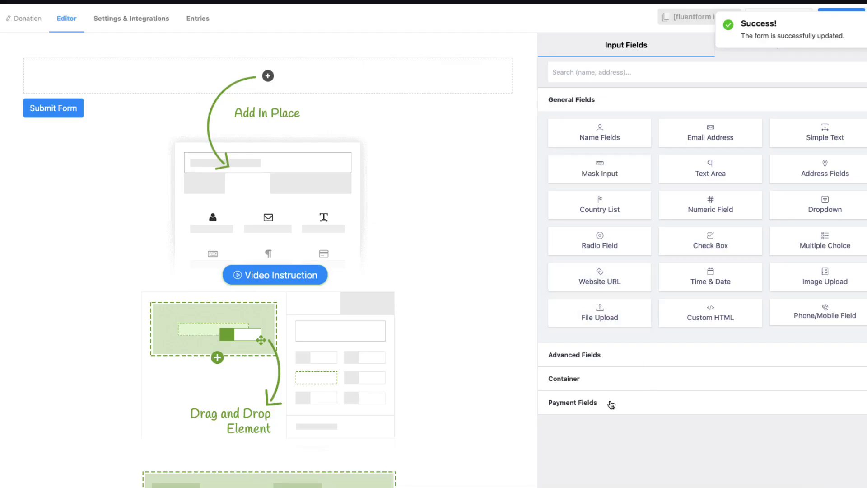
- Add a Custom Payment Amount field to the form and label it "Enter your donation amount"
click(614, 407)
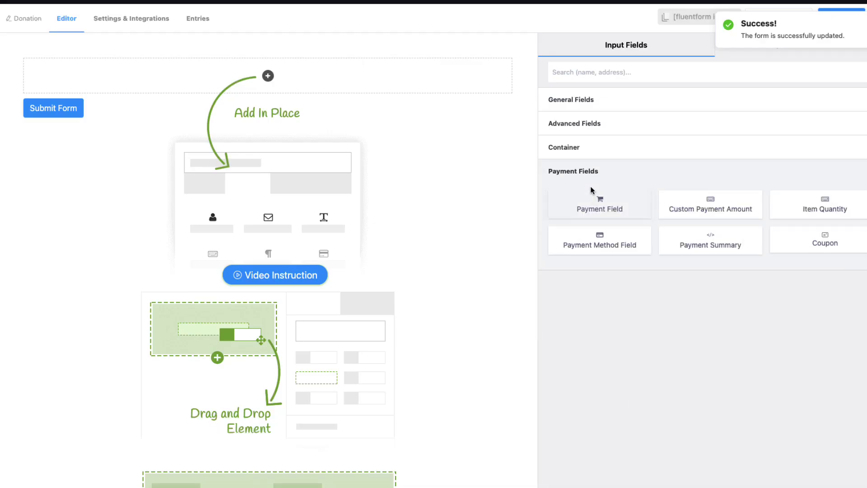
click(702, 203)
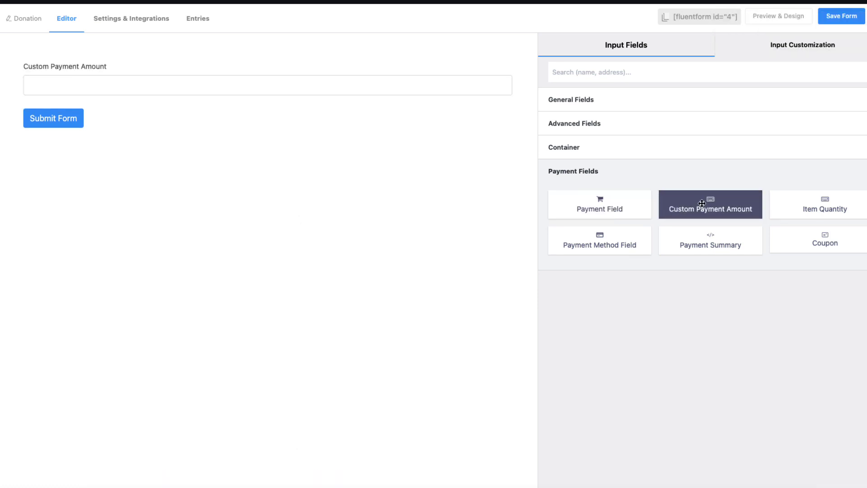
click(190, 87)
click(643, 107)
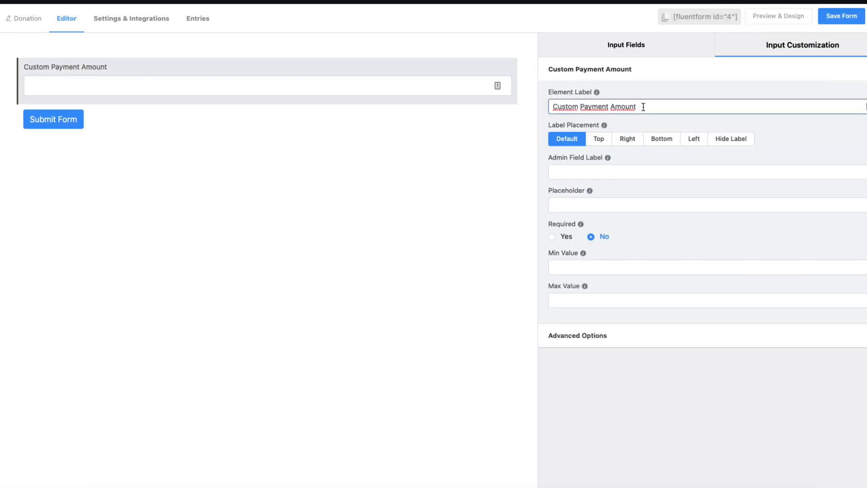
triple_click(667, 109)
text(Enter your donation amount)
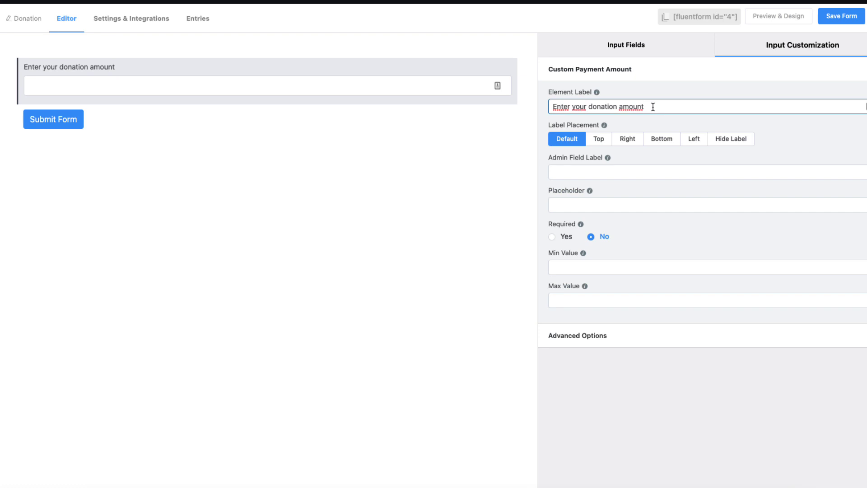
- Hide the donation field's label, set its placeholder to "Enter your donation amount", and make the field required
click(731, 140)
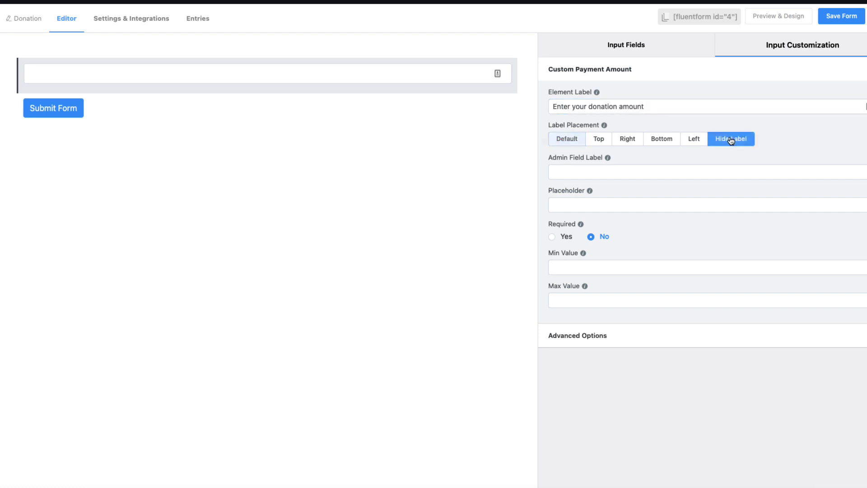
click(583, 201)
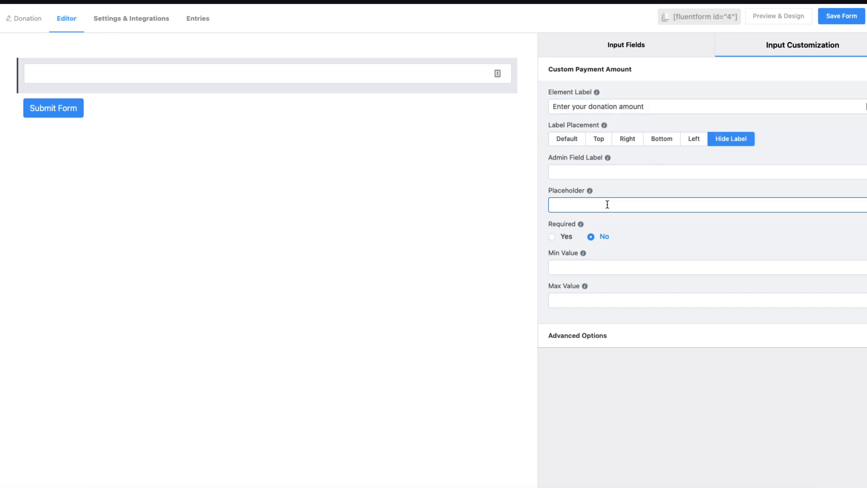
text(Enter your donation amount)
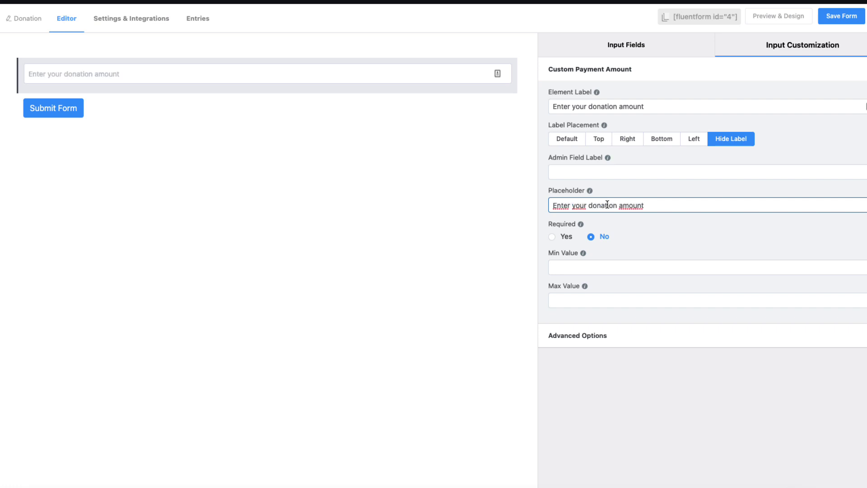
click(552, 237)
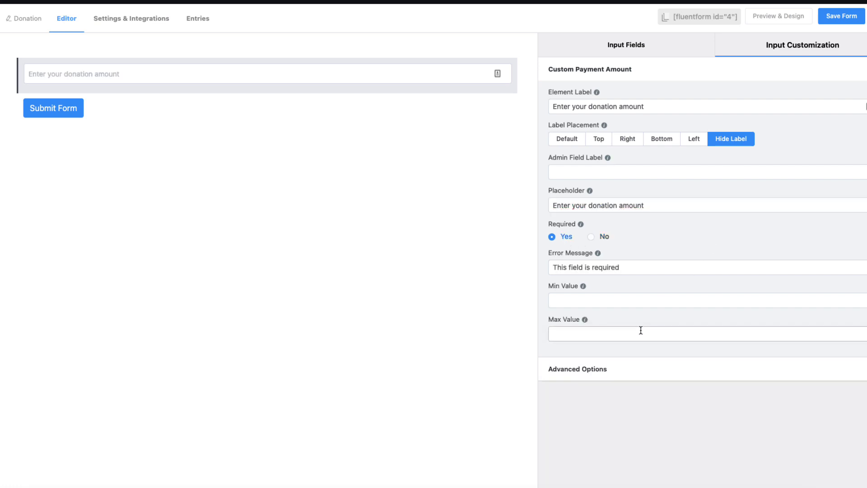
- Set the donation amount field's default value to 5 and return to the list of available input fields
click(640, 365)
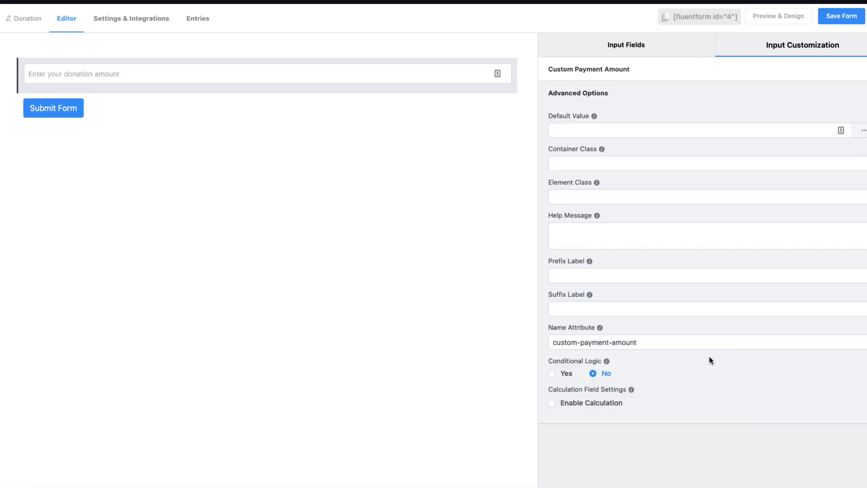
click(562, 131)
text(5)
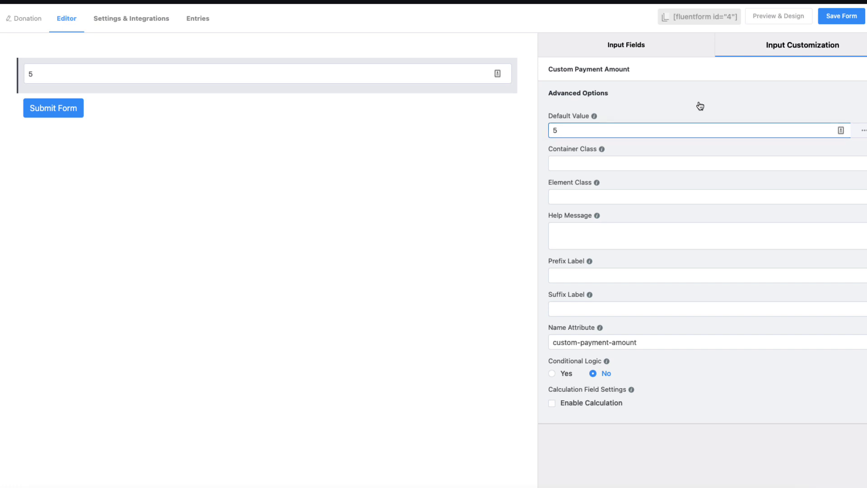
click(614, 93)
click(635, 49)
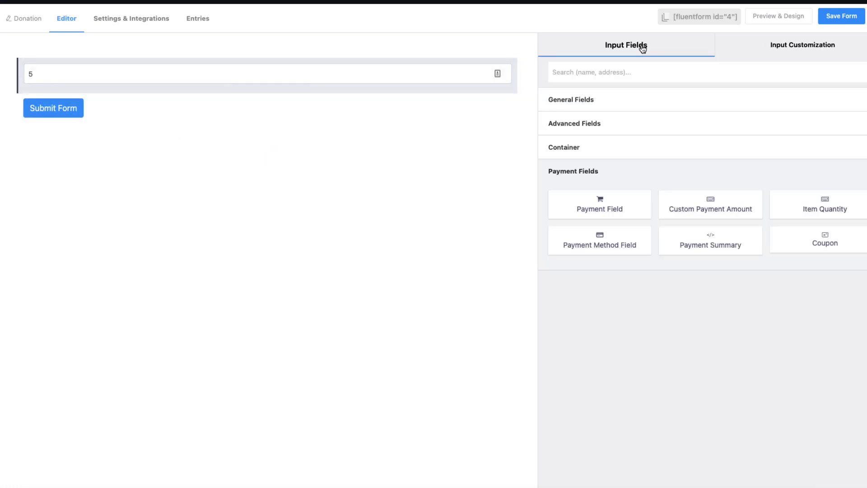
- Add an Email Address field to the form, hide its label, and set its placeholder to "Enter your email address"
click(635, 104)
click(708, 129)
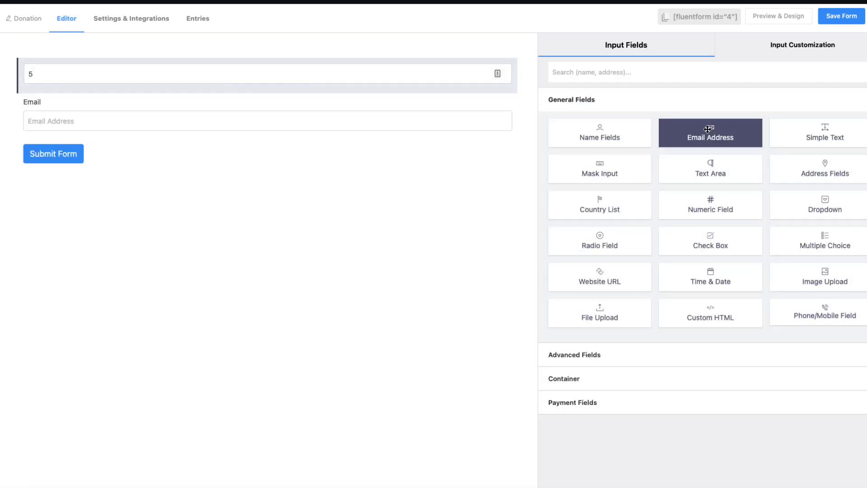
click(258, 117)
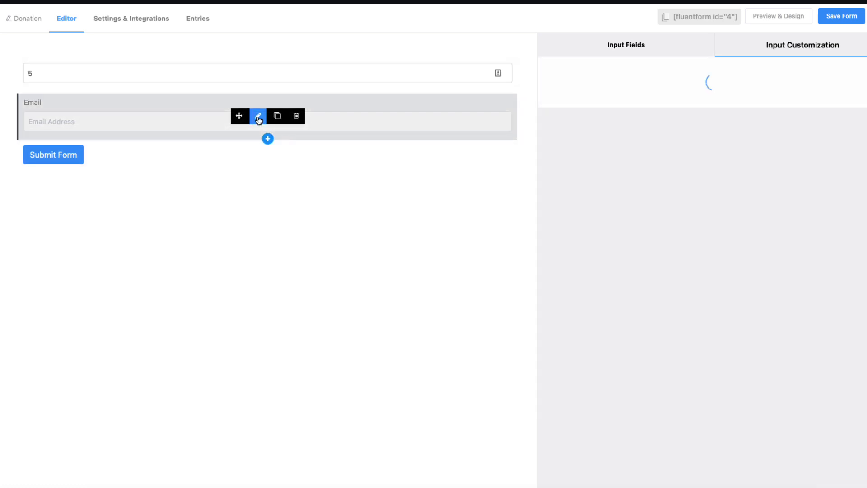
click(731, 139)
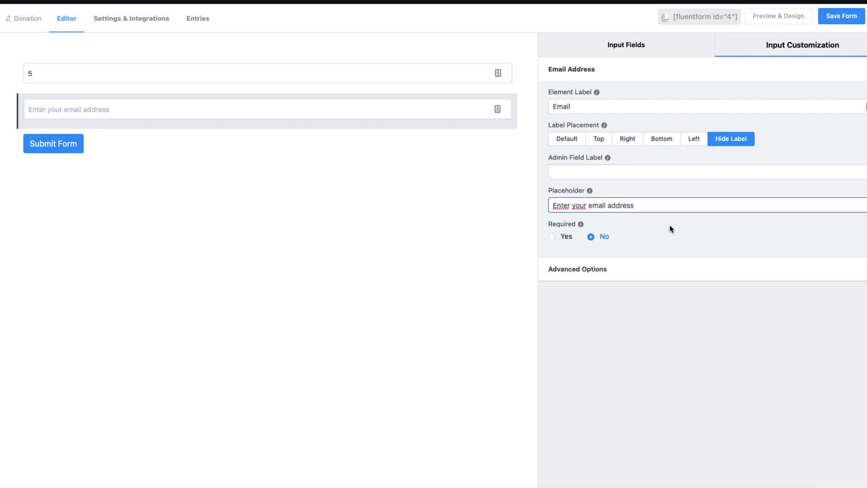
click(642, 239)
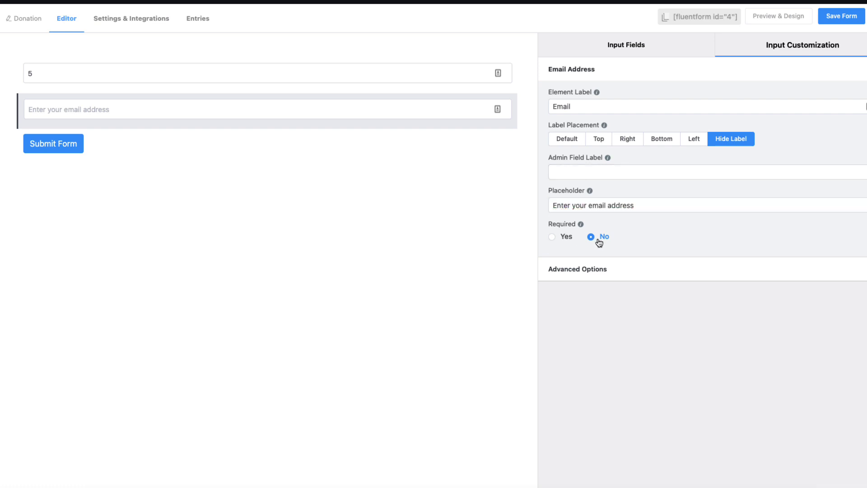
- Change the submit button's text to "Donate {payment_total}" so it includes the payment total shortcode
mouse_move(255, 138)
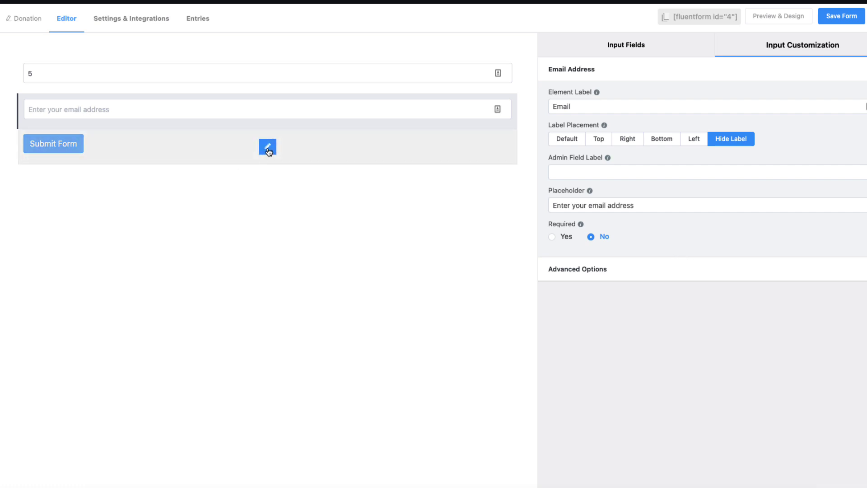
click(268, 150)
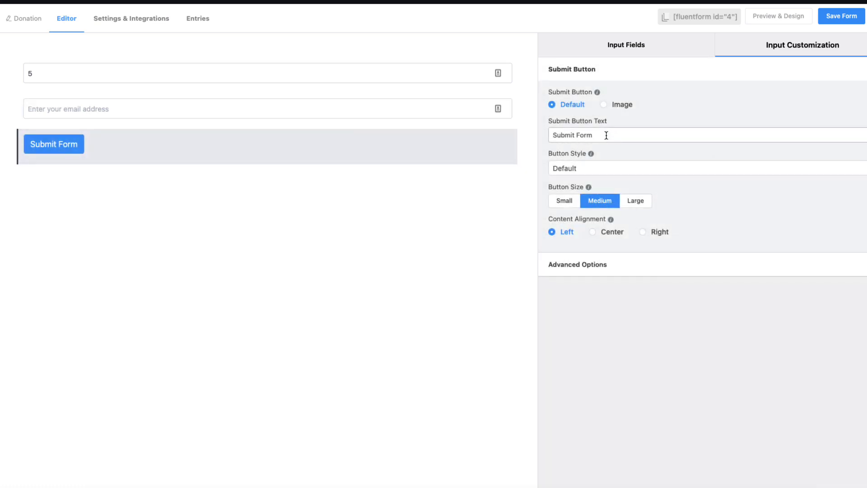
drag(606, 134, 527, 133)
text(Donate)
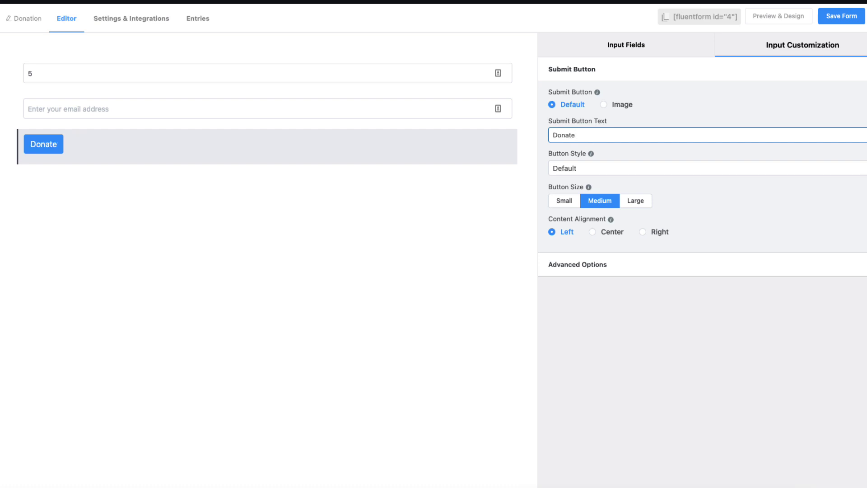
click(527, 133)
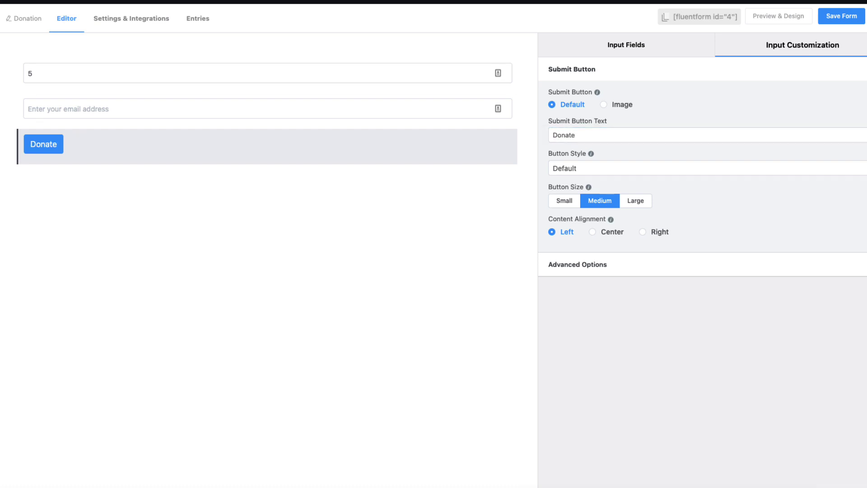
click(594, 139)
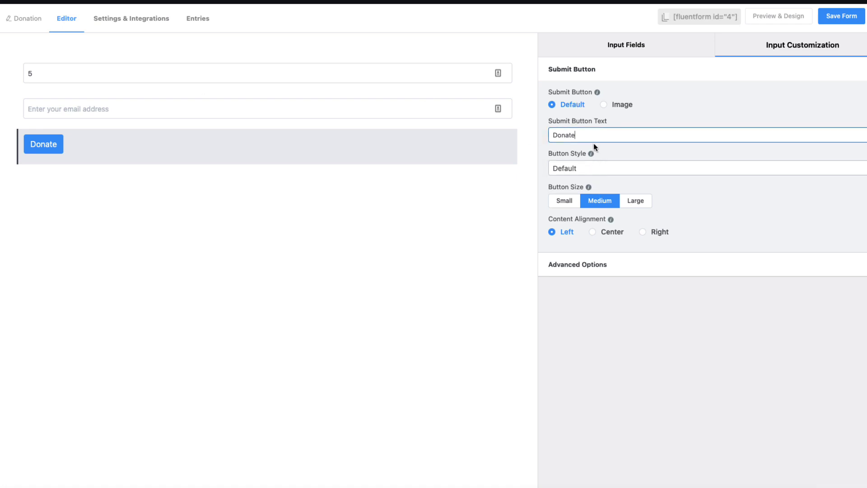
text({payment_total})
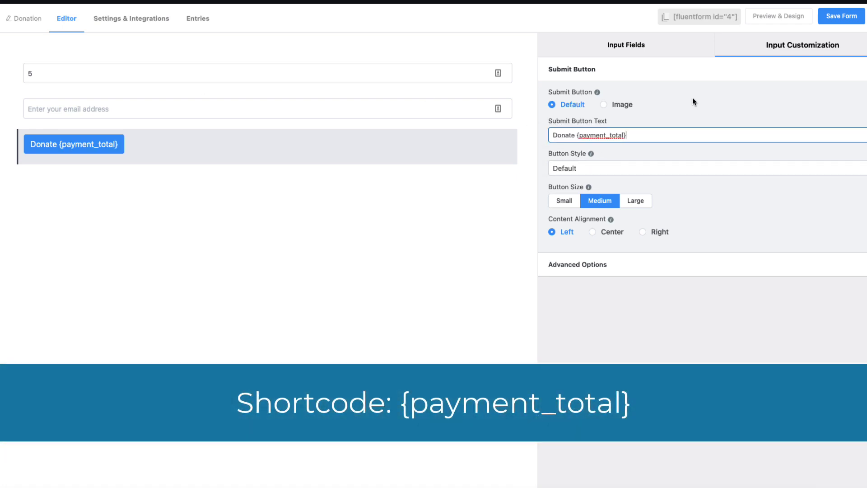
- Save the Donation form and preview it to check the donate button
click(842, 24)
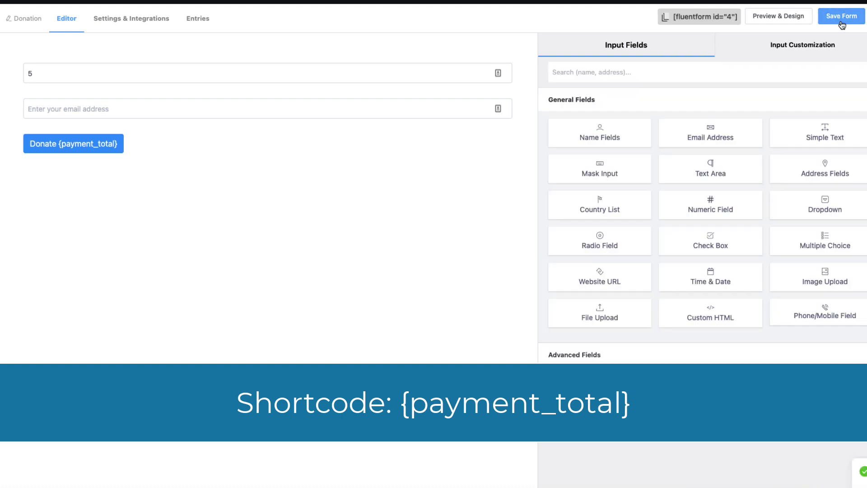
click(779, 18)
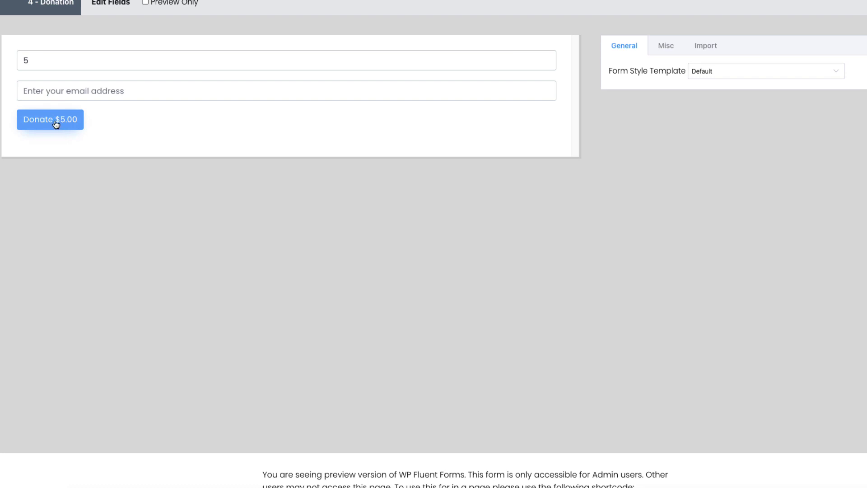
click(89, 87)
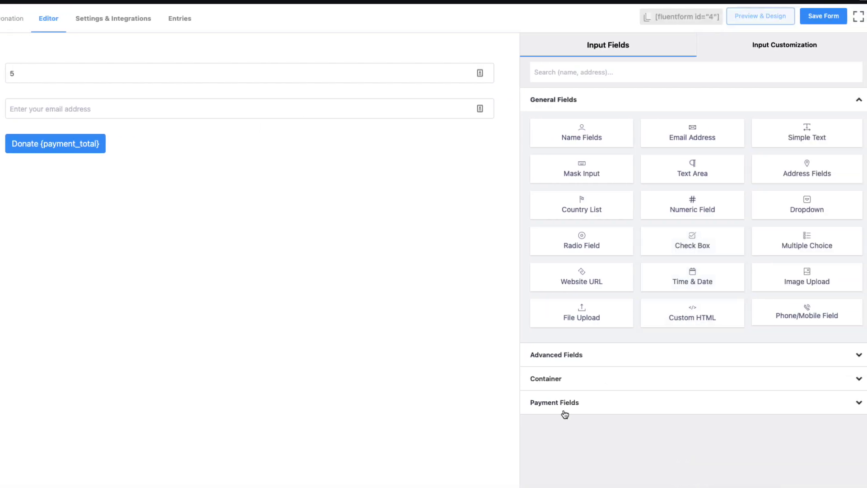
- Add a Payment Method Field to the form and label it "Select your payment method"
click(564, 409)
click(582, 241)
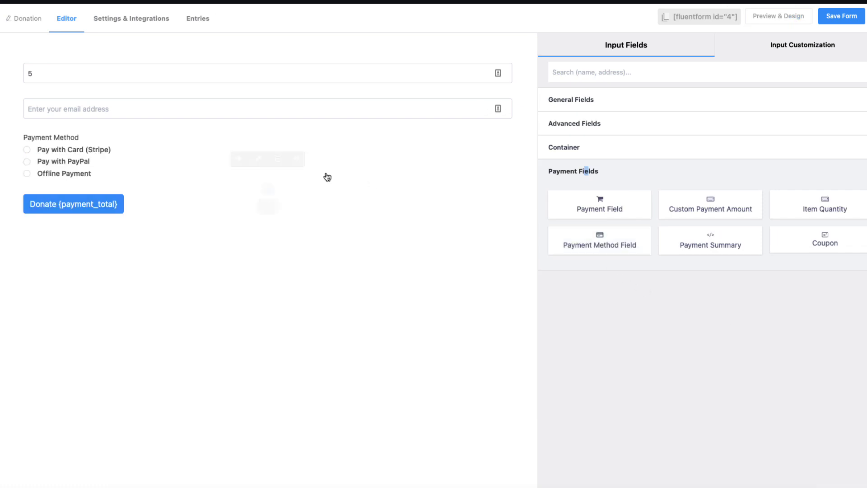
click(254, 164)
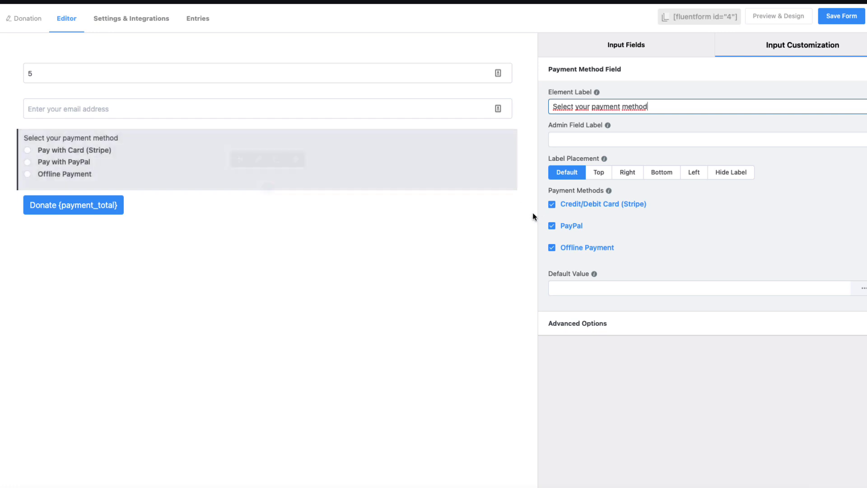
- Switch the Credit/Debit Card (Stripe) and Offline Payment methods off and back on
click(552, 205)
click(546, 205)
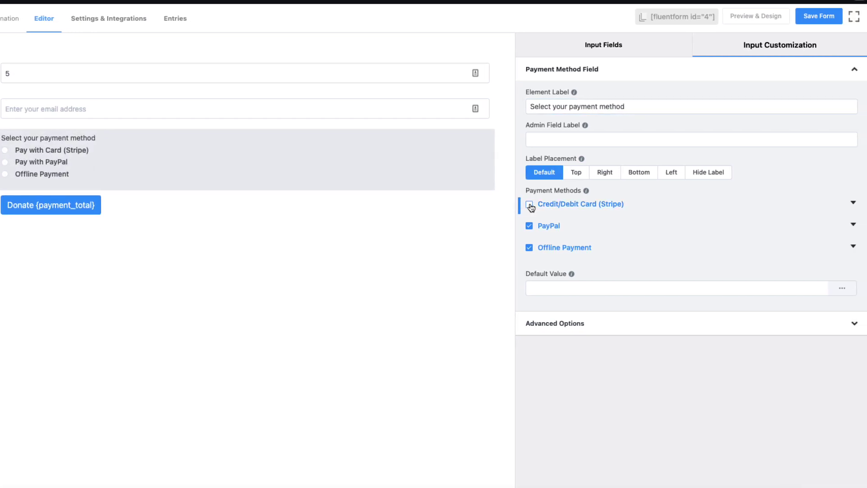
click(529, 248)
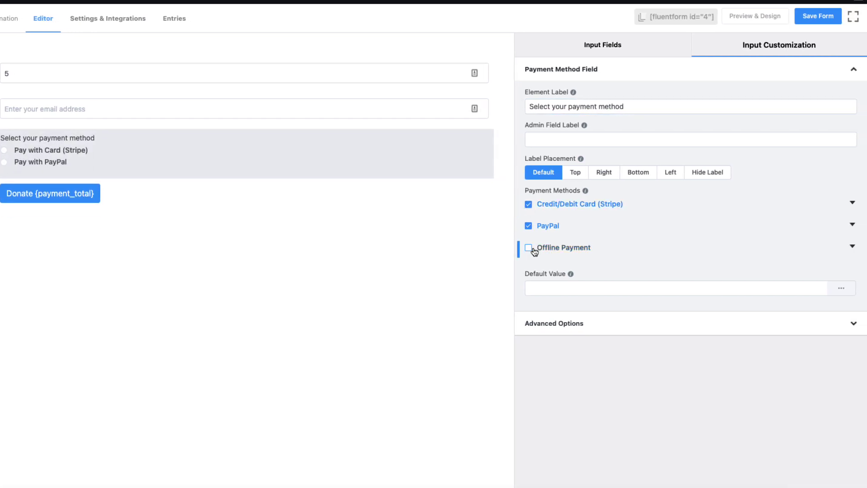
click(529, 250)
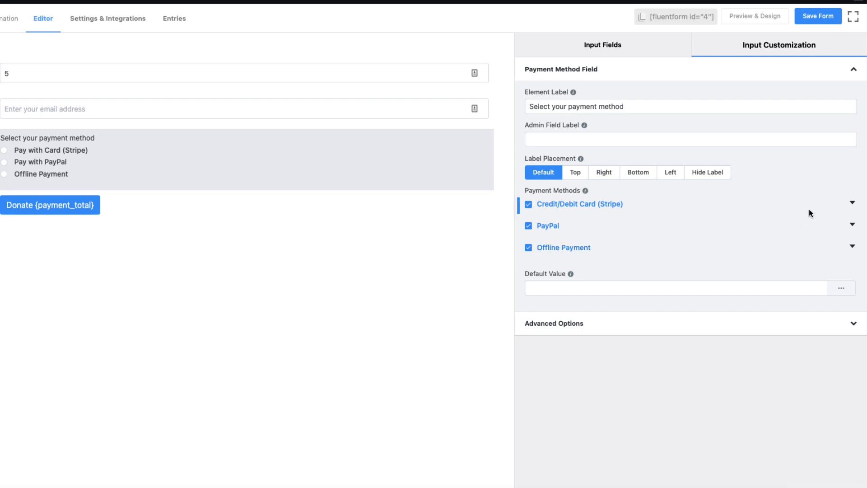
- Expand the Stripe, PayPal and Offline Payment methods and review their label, billing and shipping options
click(852, 203)
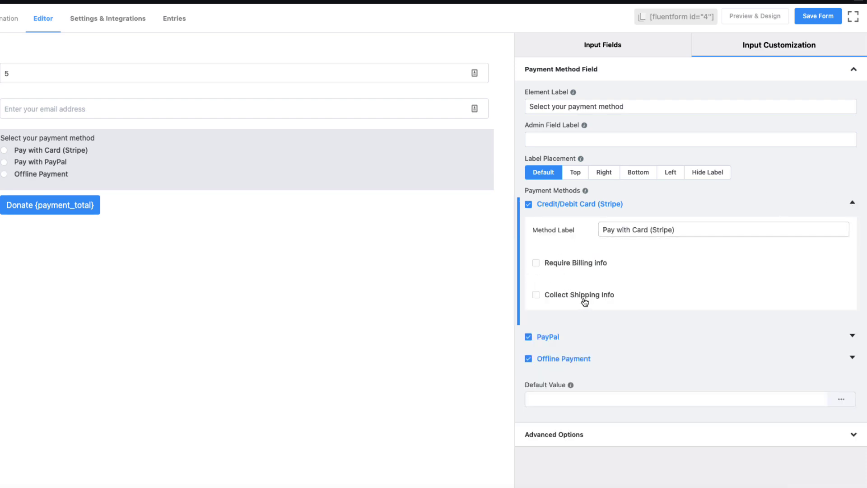
click(853, 338)
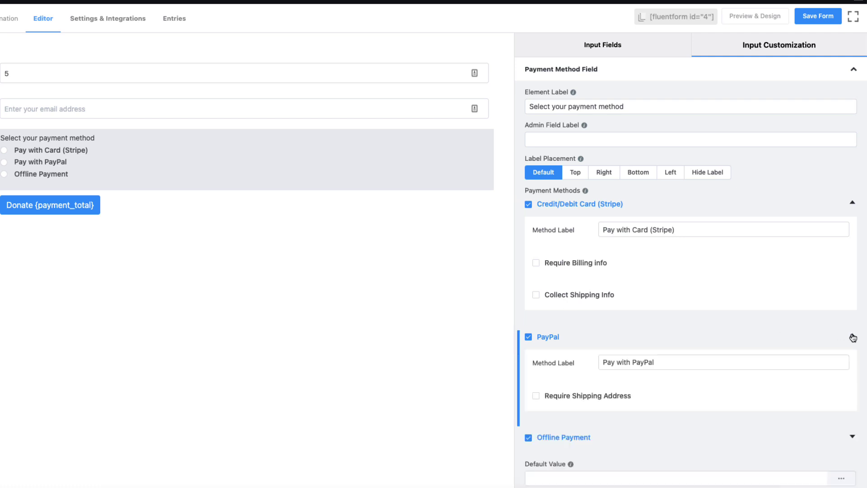
scroll(761, 411, down, 2)
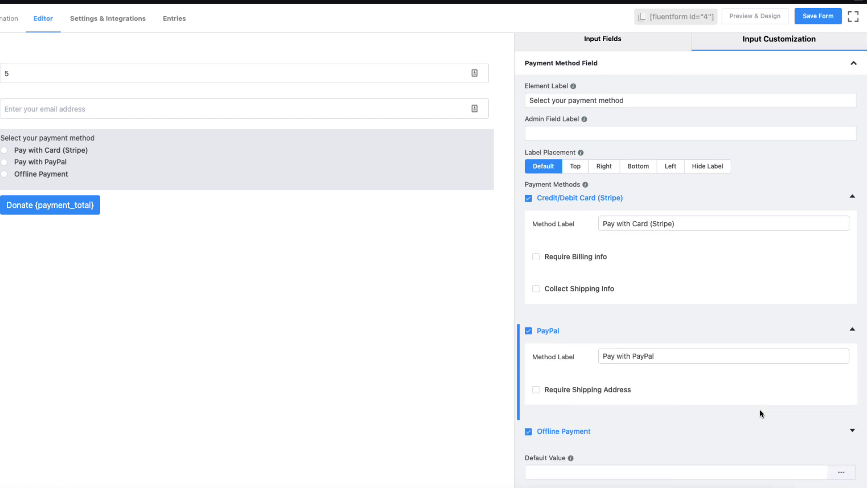
click(851, 384)
scroll(672, 379, down, 2)
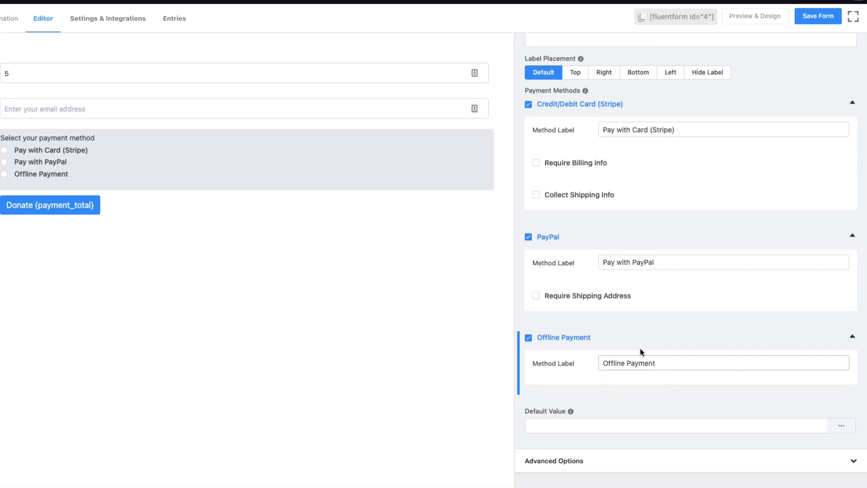
scroll(641, 352, up, 4)
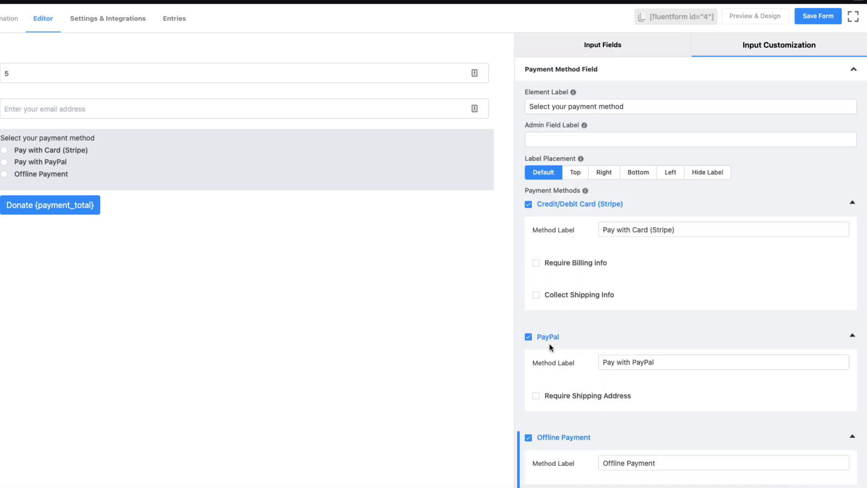
- Save the form and open its settings to review the confirmation message shown after submission
click(818, 16)
click(110, 17)
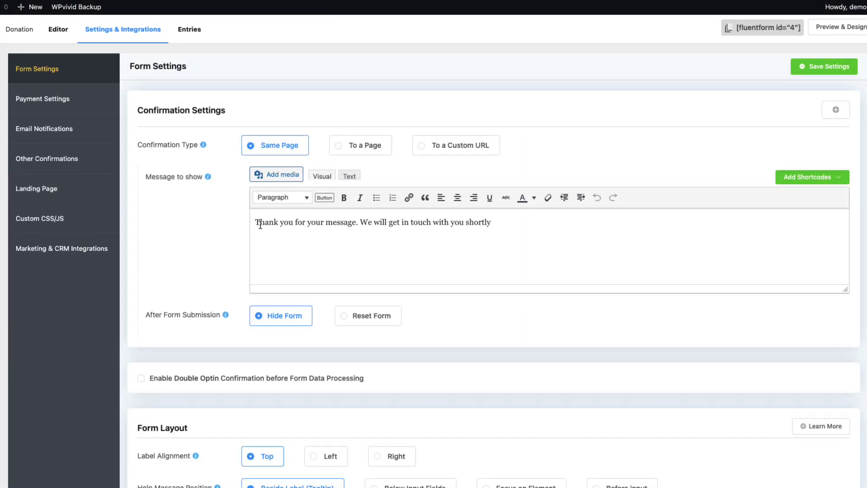
drag(254, 221, 585, 226)
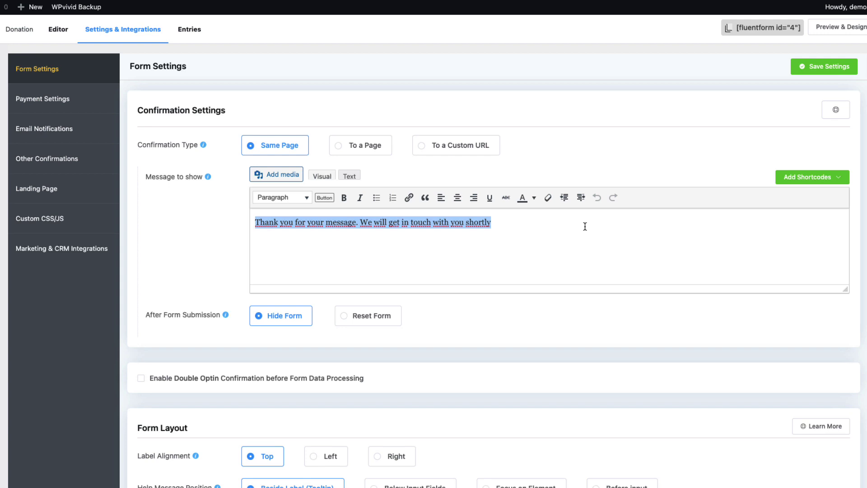
click(515, 230)
scroll(537, 246, down, 1)
scroll(271, 190, up, 1)
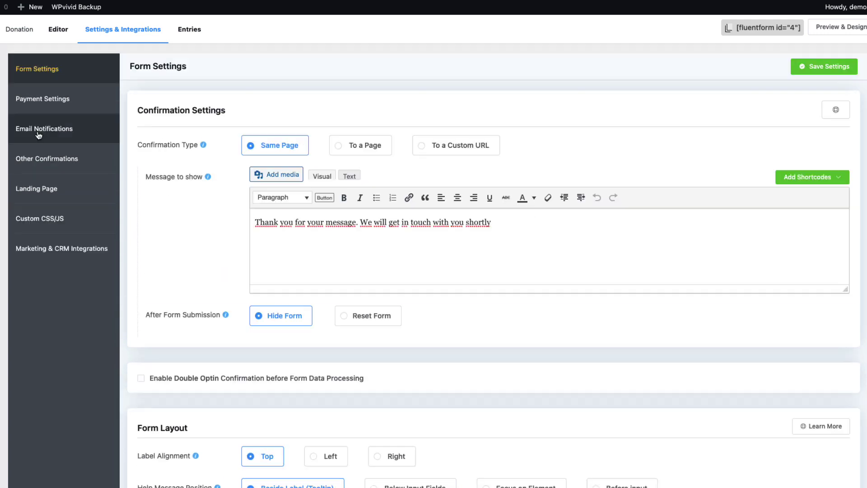
- Enable the form's Admin Notification Email and replace its recipient shortcode with the recipient's email address
click(39, 135)
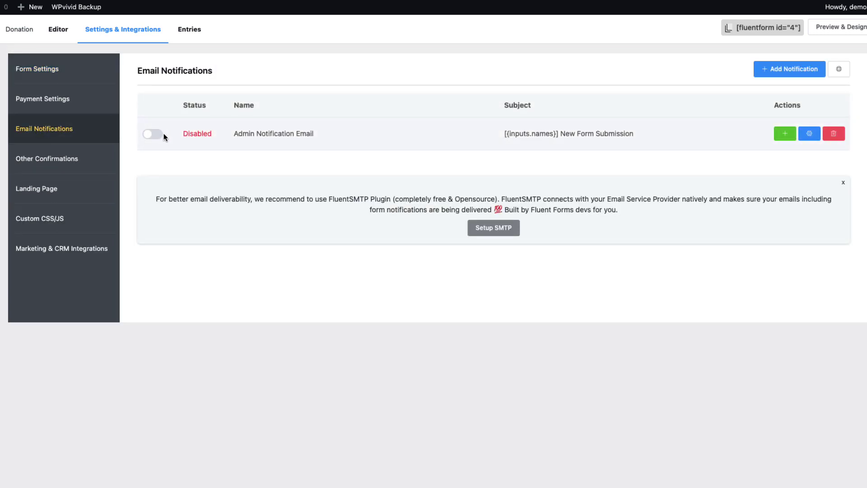
click(163, 135)
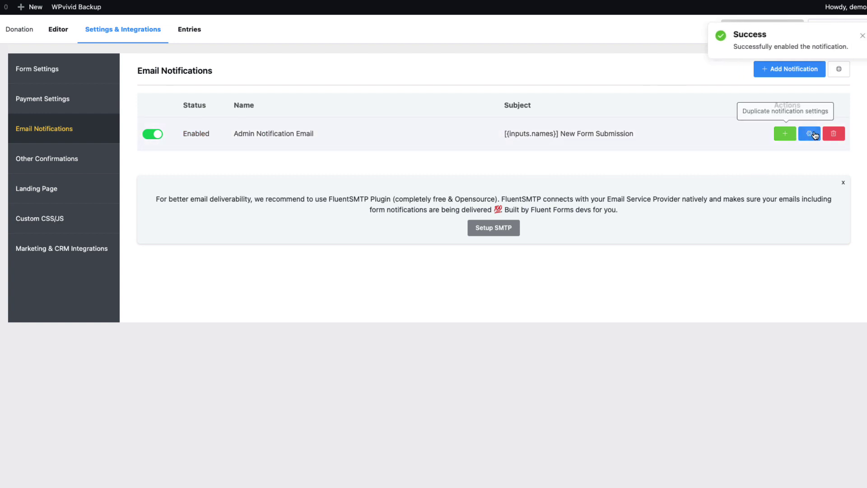
click(815, 135)
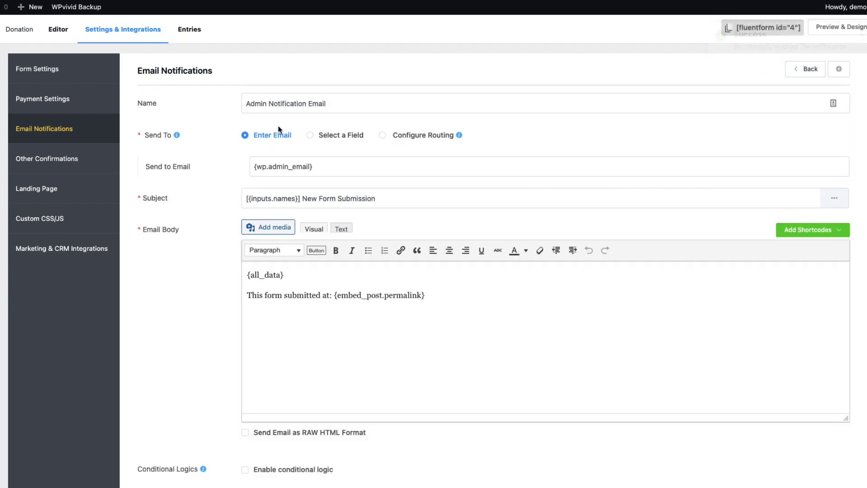
drag(324, 170, 250, 165)
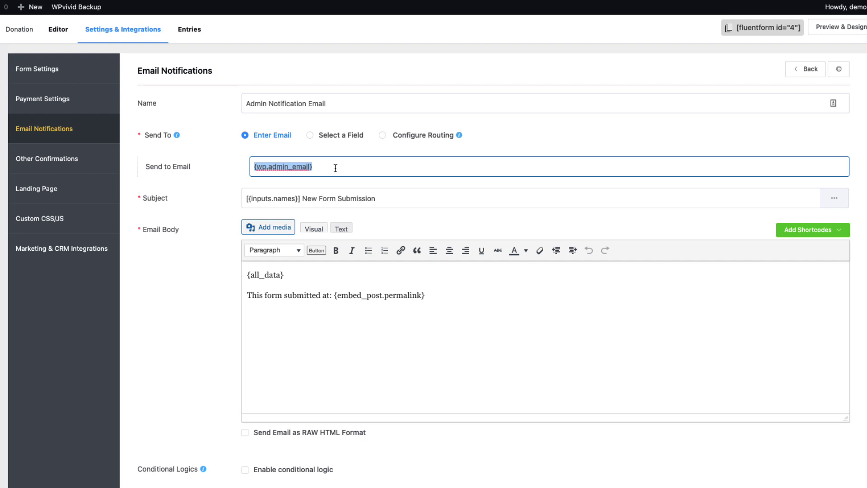
drag(318, 168, 248, 169)
text(email@)
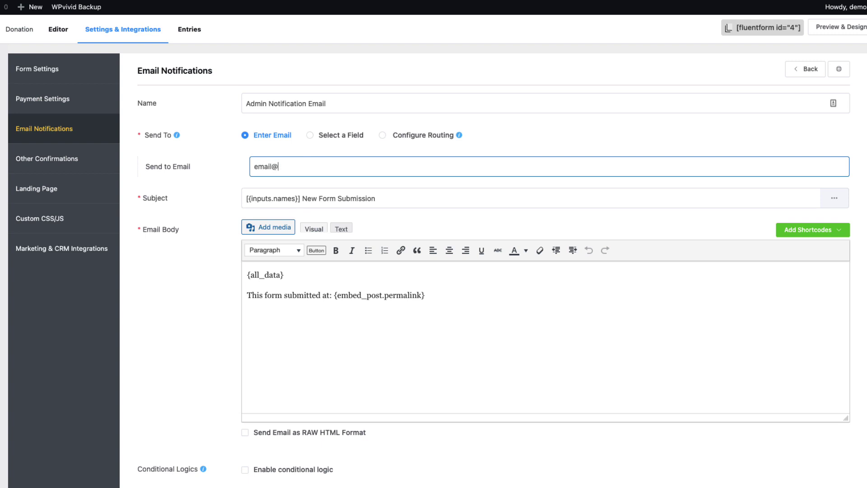
text(email.com)
- Set the notification's subject to "Donation from {inputs.email}", inserting the form's Email input as the shortcode
drag(379, 199, 237, 198)
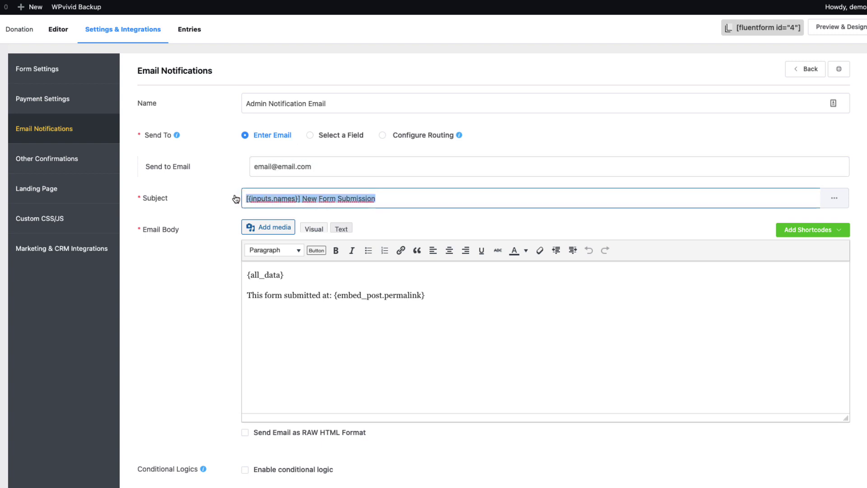
click(383, 199)
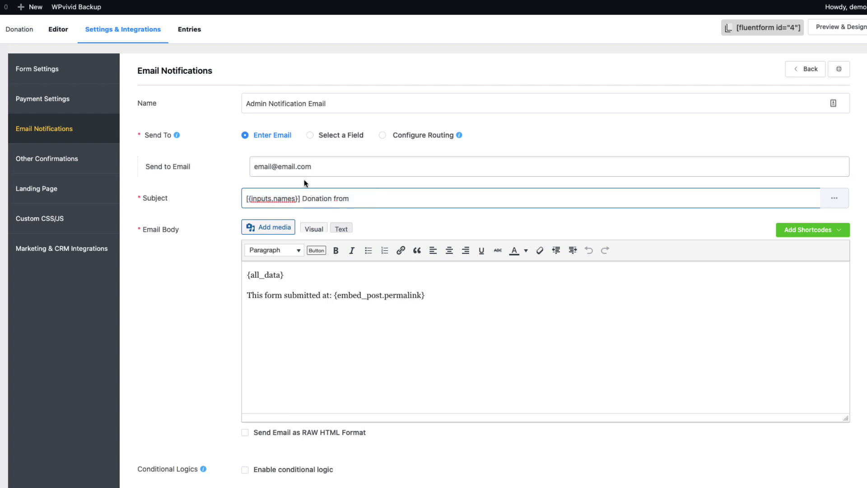
drag(300, 198, 206, 201)
key(BackSpace)
click(835, 200)
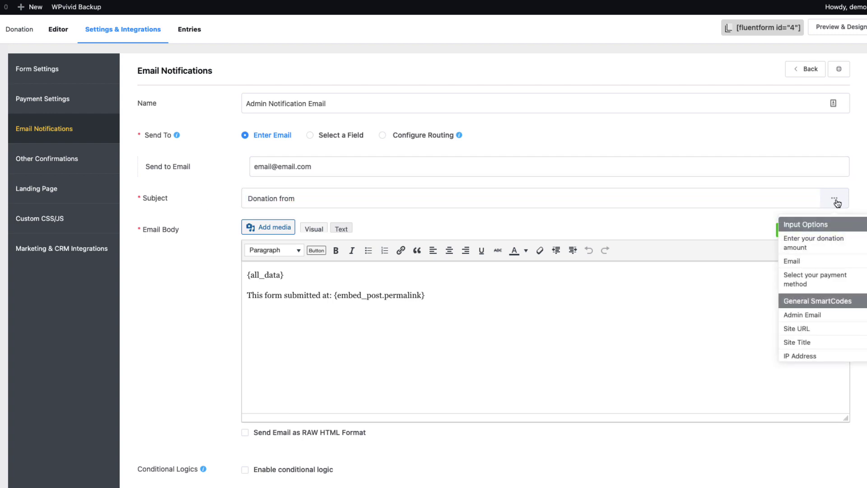
click(792, 261)
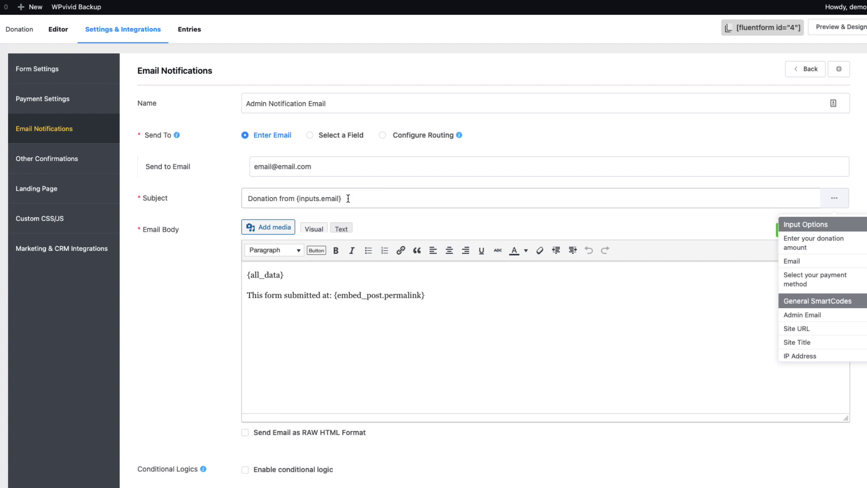
- Replace the notification's whole subject, including the email shortcode, with "New donation"
drag(348, 198, 296, 198)
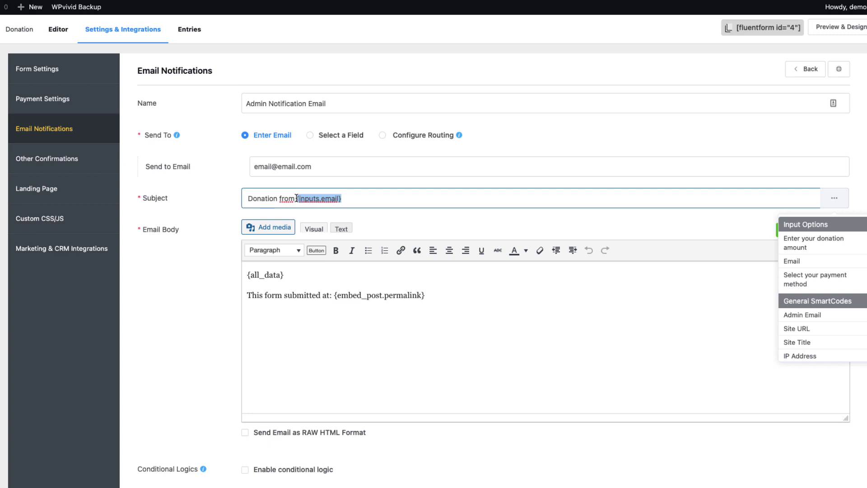
key(BackSpace)
key(BackSpace)
key(BackSpace)
key(BackSpace)
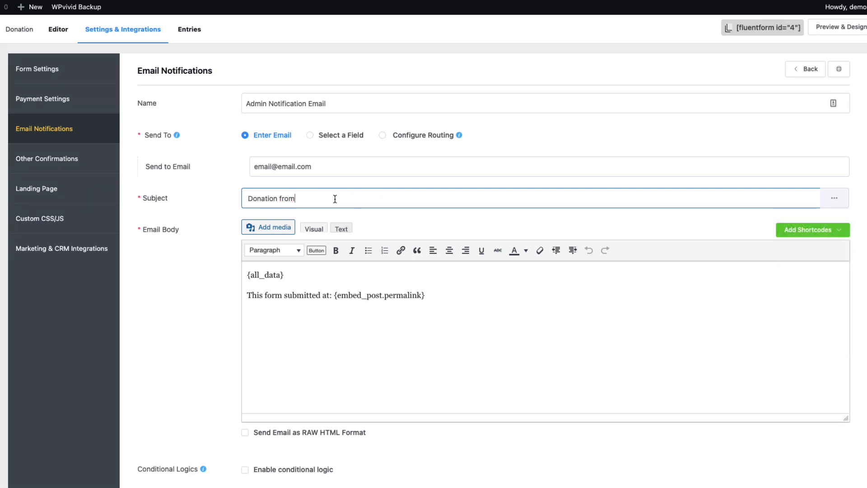
drag(317, 198, 238, 198)
text(New nonation)
- Add the line "Amount: {inputs.custom-payment-amount}" below {all_data} in the email body, using the donation amount shortcode
scroll(305, 250, down, 1)
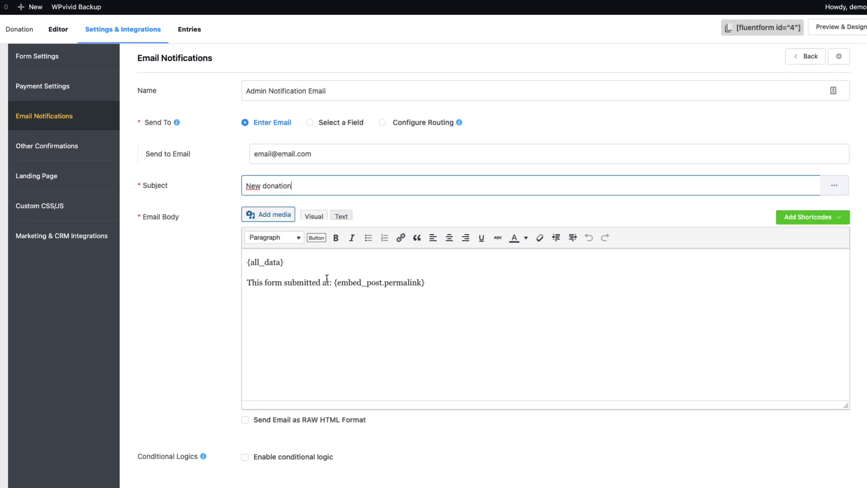
scroll(306, 250, down, 1)
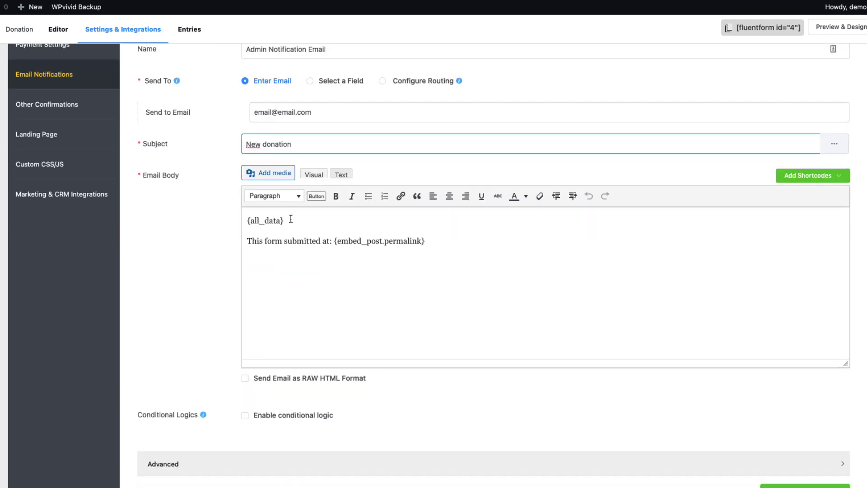
drag(297, 223, 246, 222)
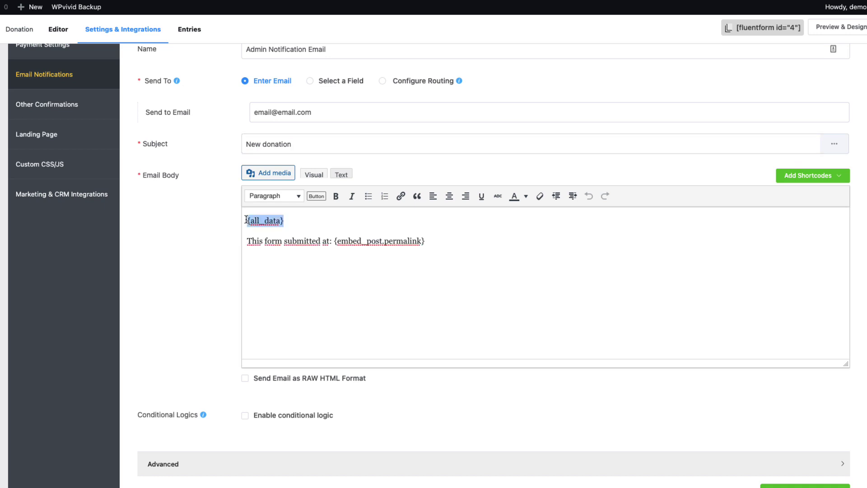
click(316, 220)
key(Return)
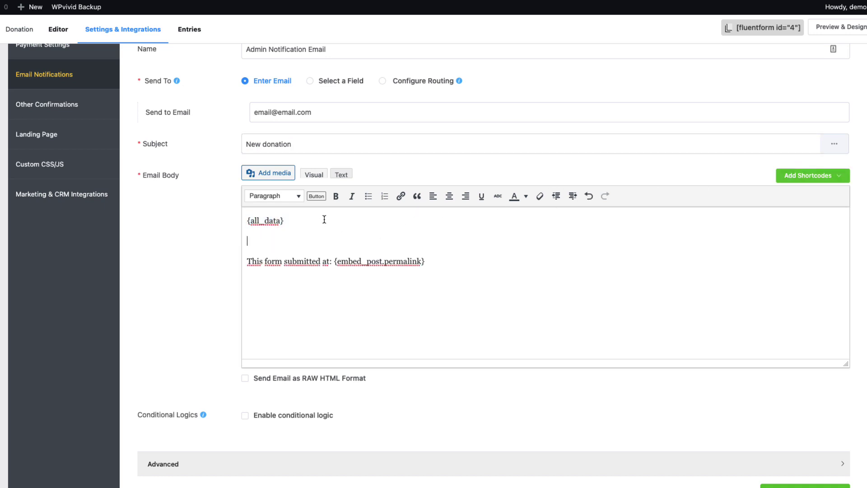
click(830, 178)
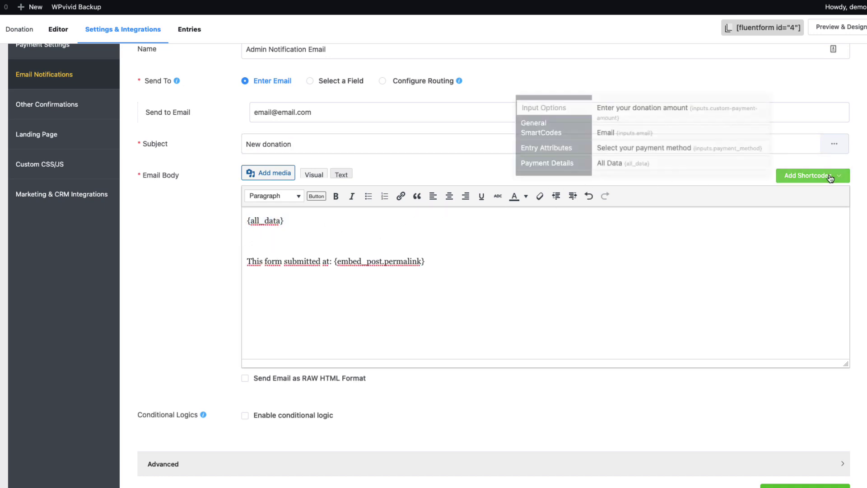
click(625, 110)
text(Adount:)
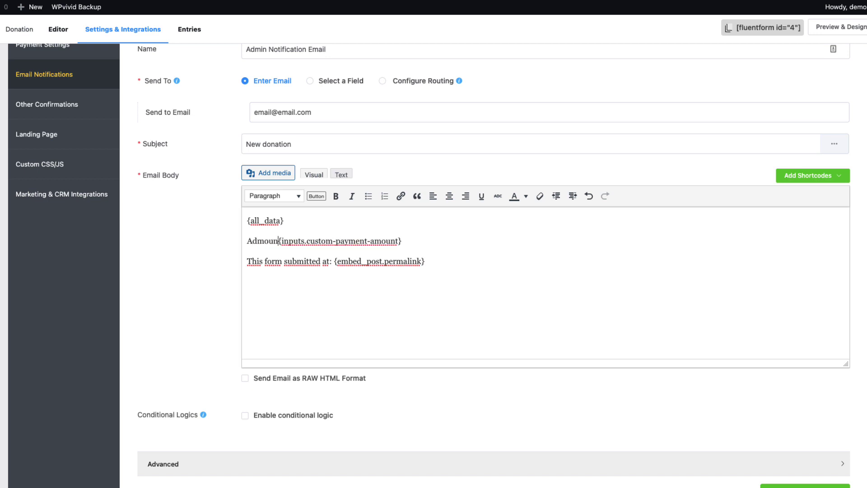
- Add the line "Email: {inputs.email}" below the Amount line in the email body, using the Email shortcode
key(End)
key(Return)
text(Email)
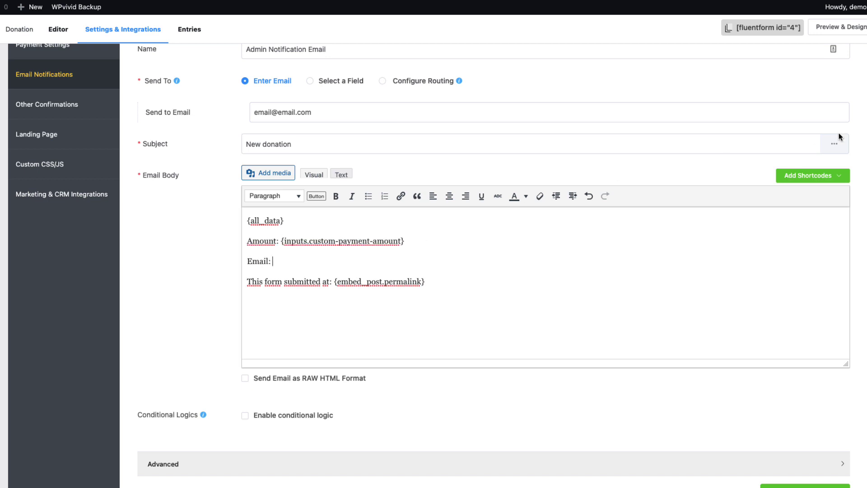
text(:)
click(809, 175)
click(630, 133)
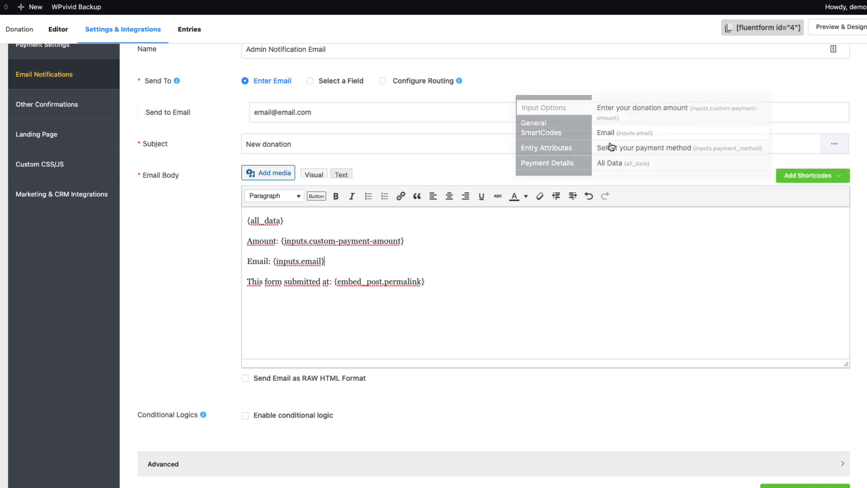
- Add the line "Payment method: {inputs.payment_method}" below the Email line in the email body
key(Return)
text(Payment method:)
click(825, 176)
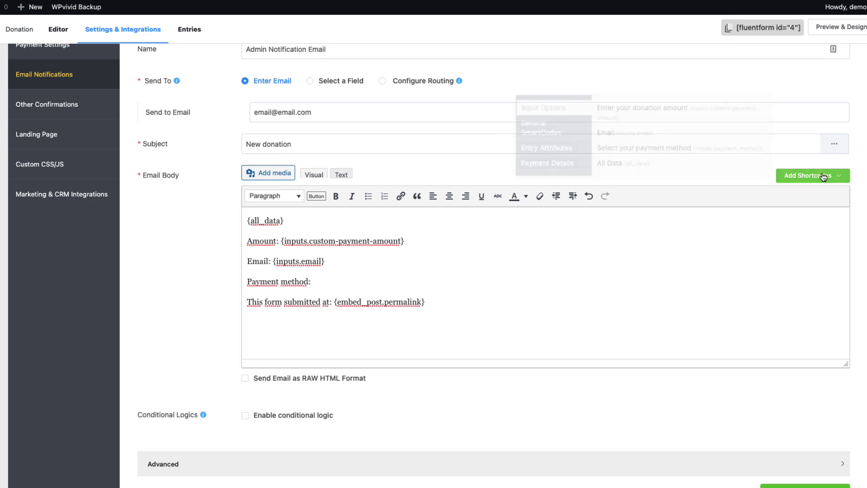
click(641, 150)
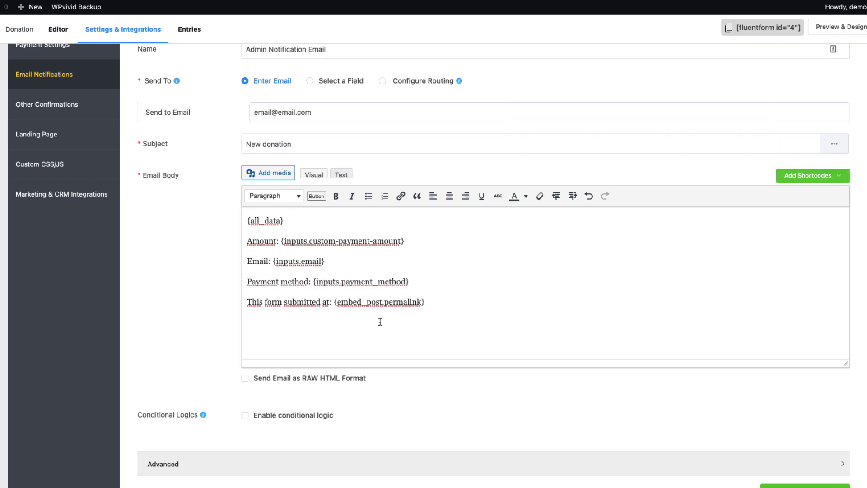
- Expand the notification's Advanced settings, check the From Name shortcodes and enter the sender's email address as From Email
scroll(348, 418, down, 1)
click(361, 430)
scroll(441, 395, down, 4)
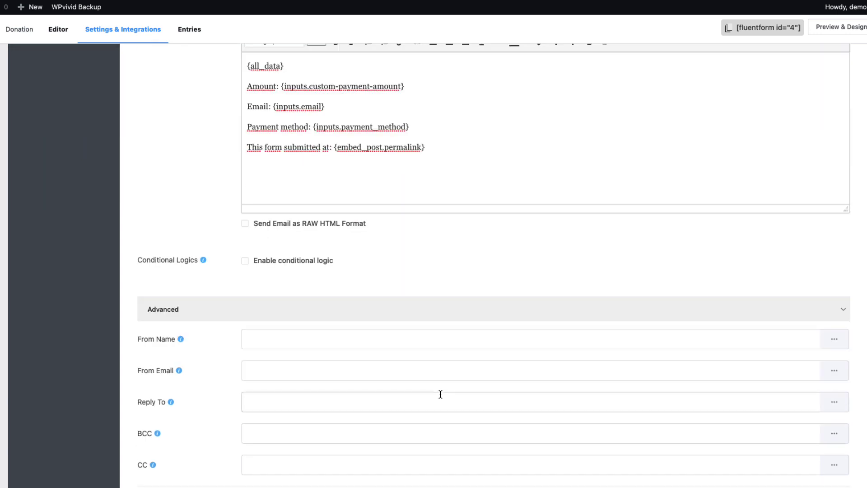
click(282, 295)
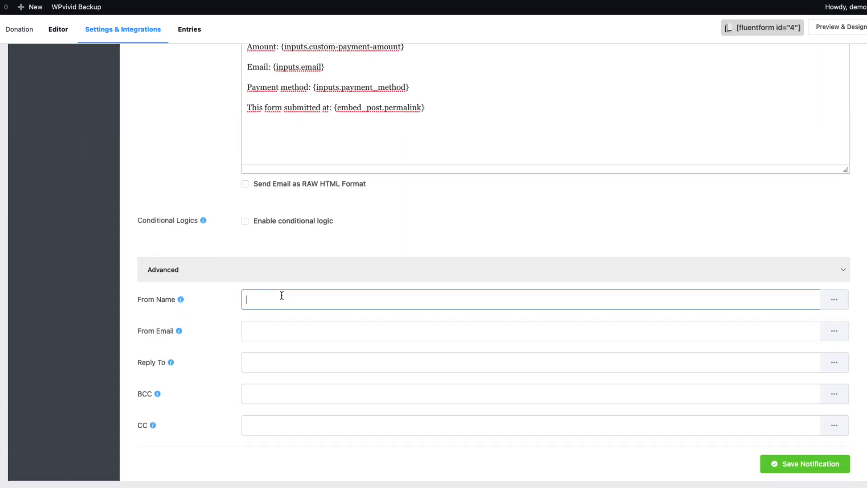
click(834, 300)
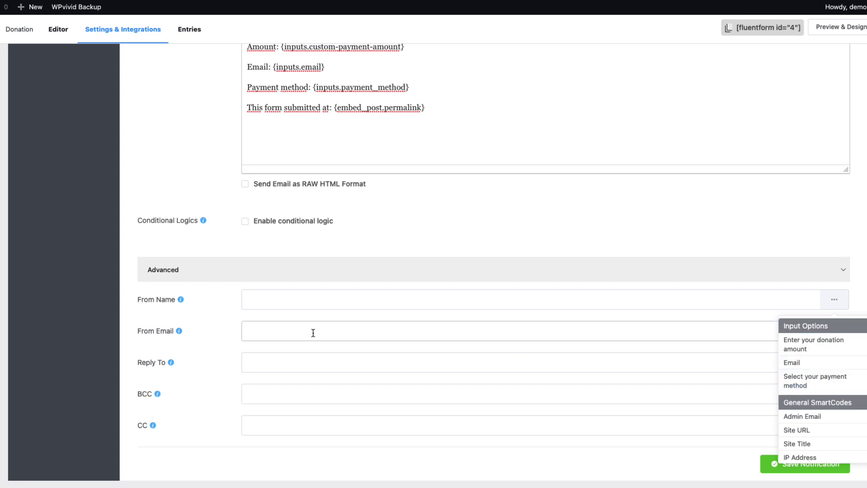
click(289, 328)
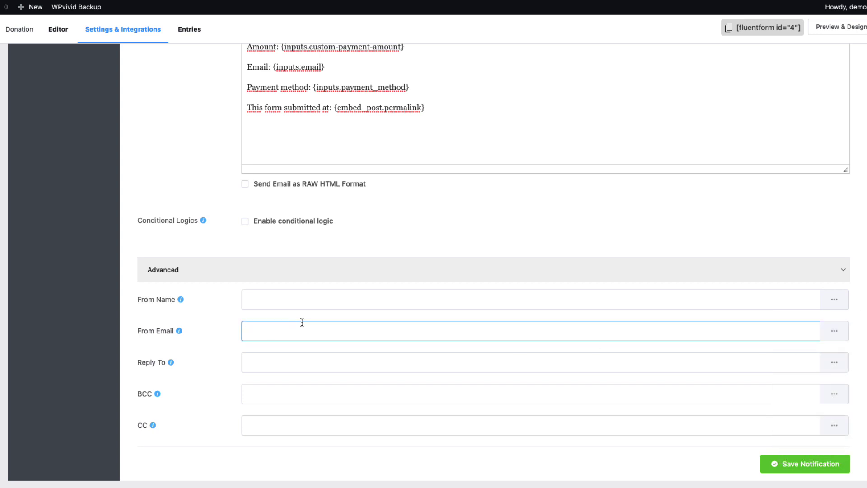
text(email@email.com)
- Set Reply To to the form's Email shortcode, {inputs.email}, and save the notification
click(287, 381)
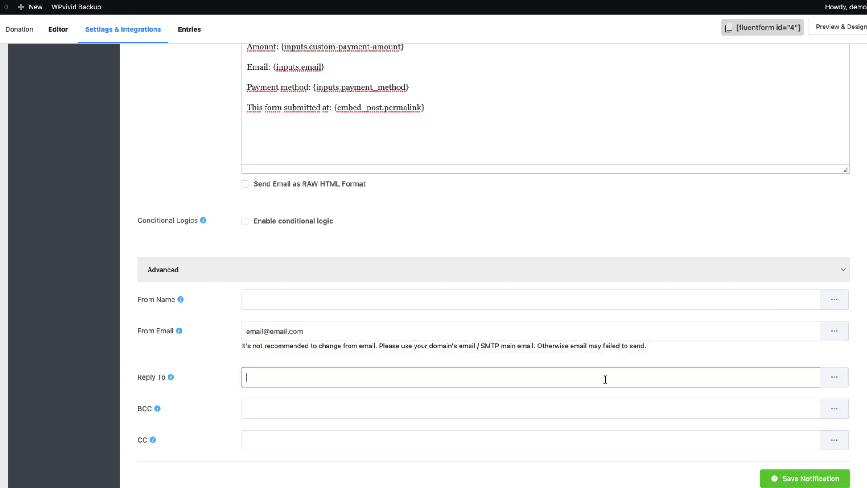
click(835, 380)
click(797, 404)
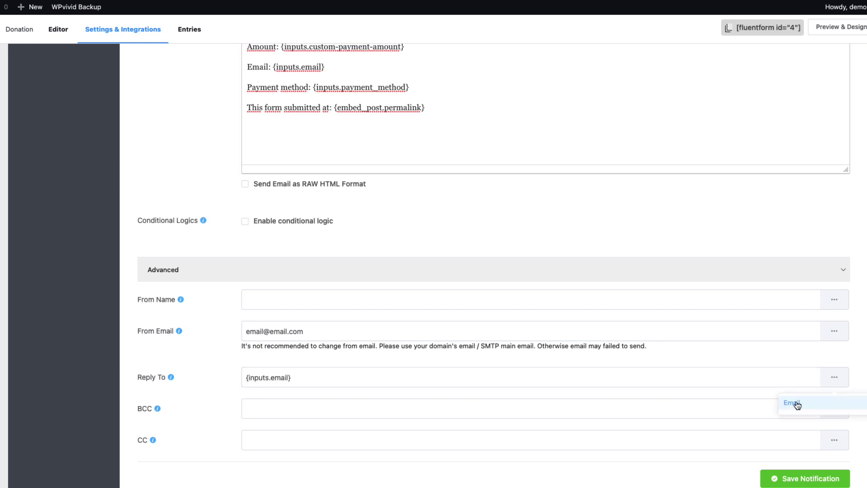
click(812, 480)
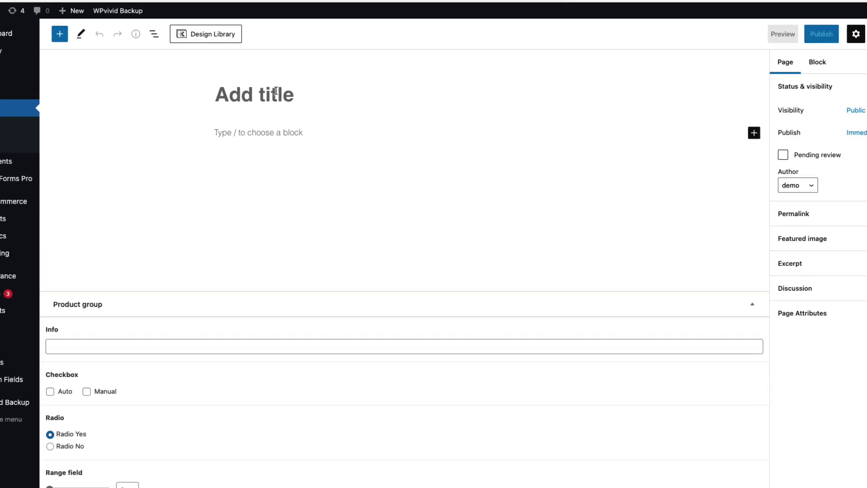
- Title the new WordPress page "Donation"
text(Donato)
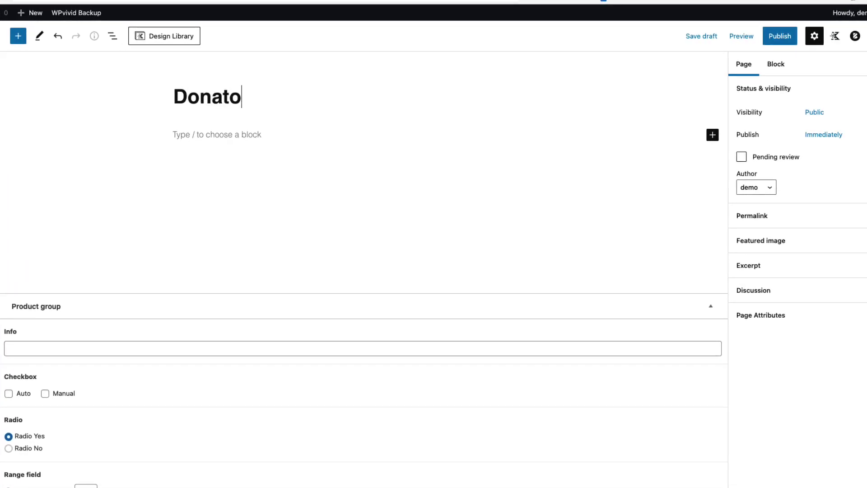
key(BackSpace)
text(ion)
- Insert a Fluent Forms block on the page, select the Donation form for it and publish the page
click(197, 134)
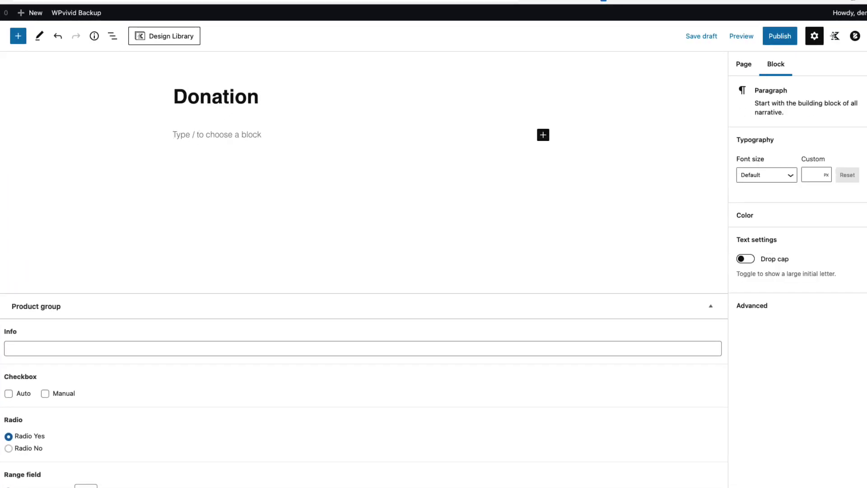
text(/flu)
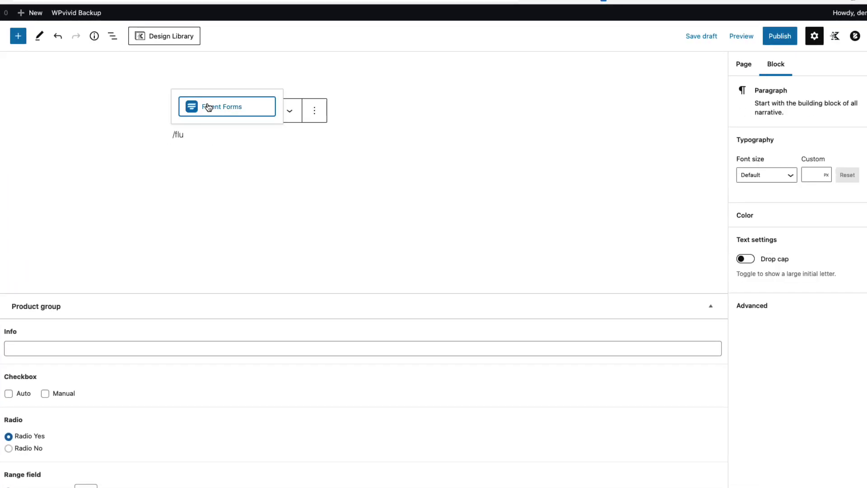
click(208, 107)
click(229, 216)
click(212, 244)
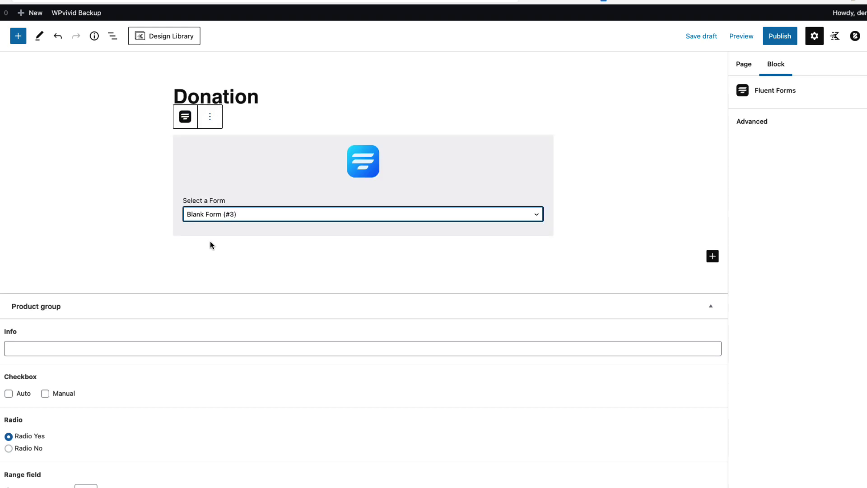
click(218, 213)
click(211, 235)
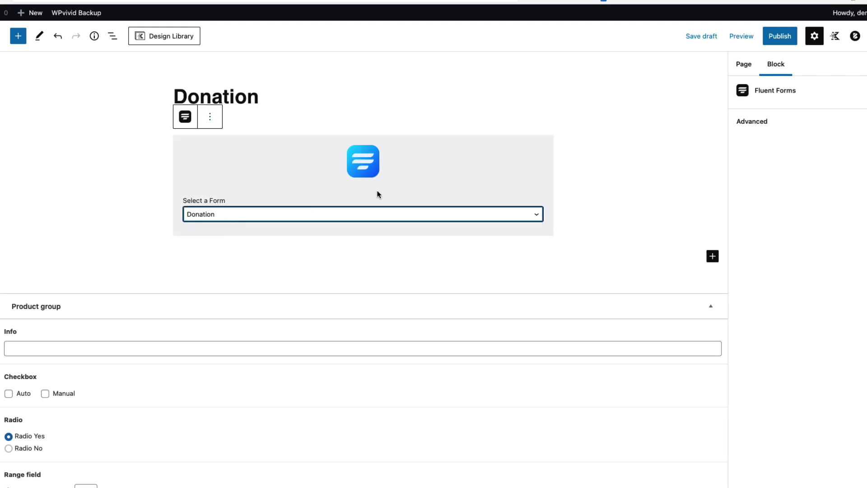
click(772, 38)
click(809, 36)
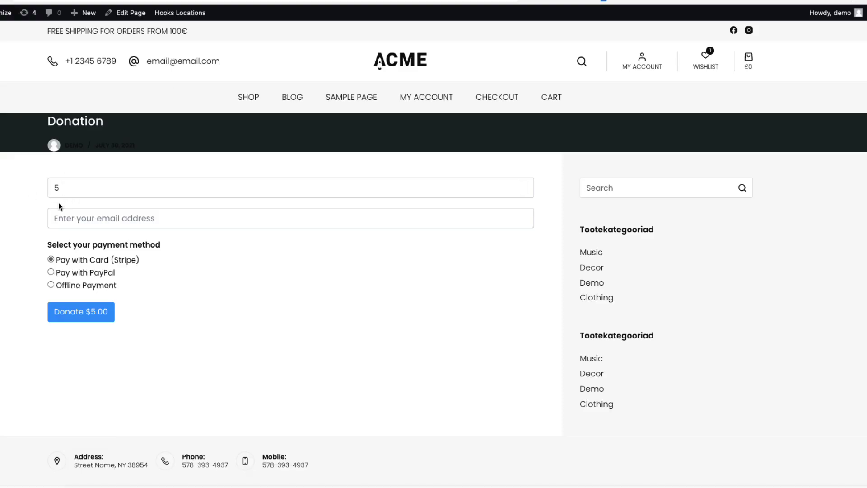
- Test the published donation form with a donor email, submitting $5.00 by card (Stripe) and with PayPal
click(72, 218)
text(asas@)
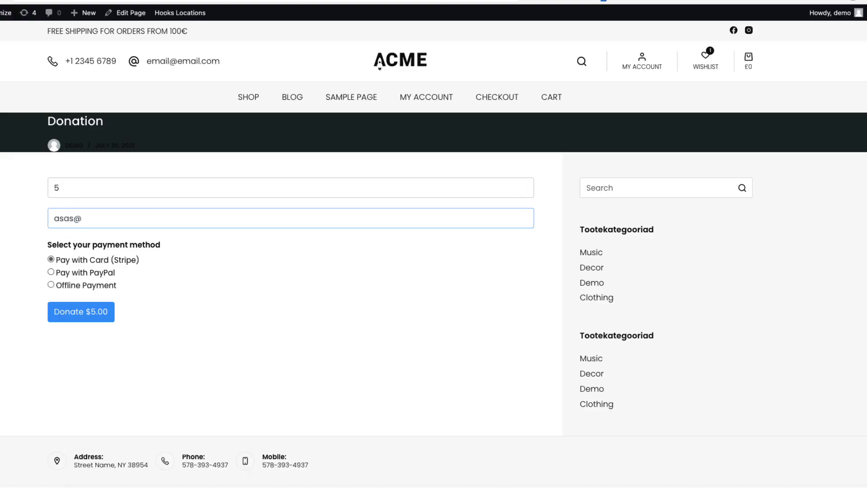
text(email.com)
click(79, 317)
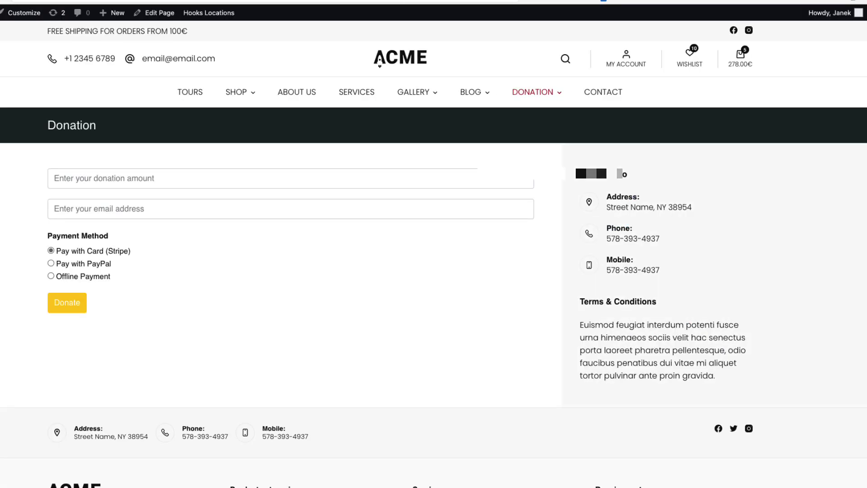
click(86, 264)
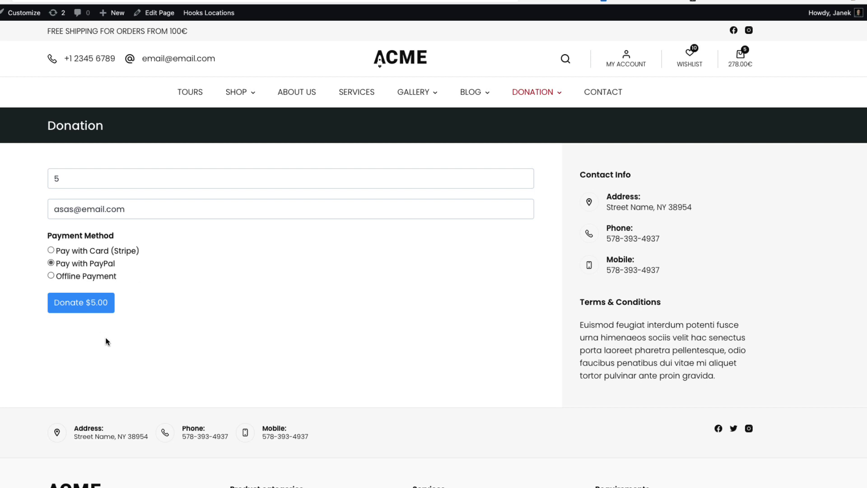
click(71, 302)
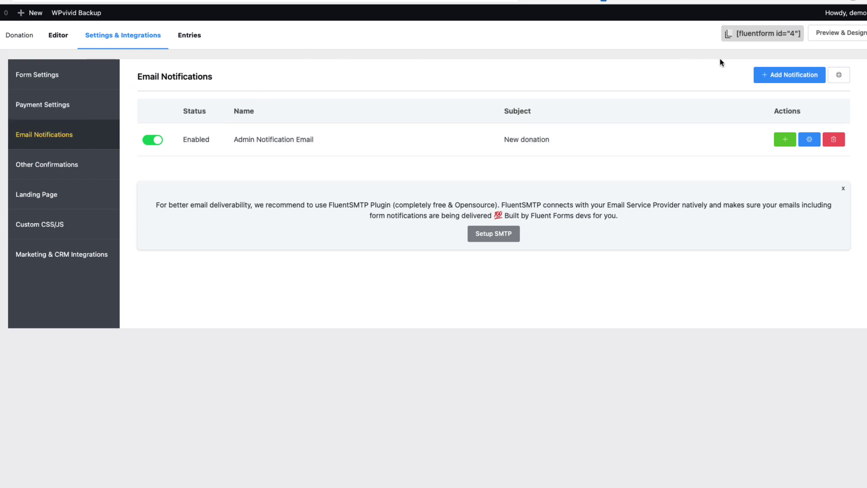
- Add a new email notification for the Donation form that is sent to the form's Email field
click(782, 76)
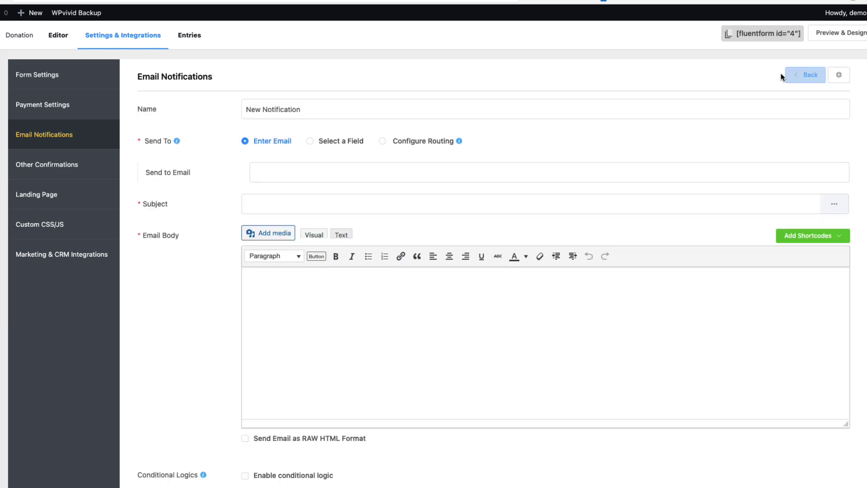
click(260, 173)
click(337, 141)
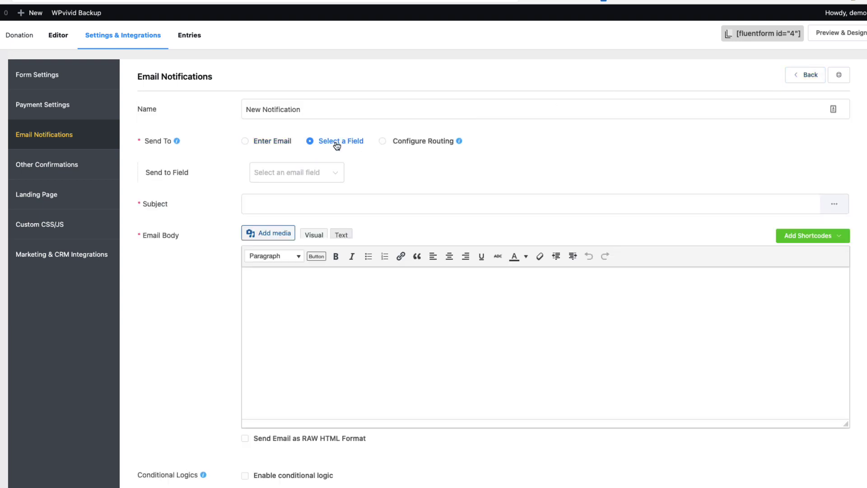
click(307, 172)
click(276, 197)
- Set the new notification's subject to "Thank you for your donation" and enter "asasas" as its email body
click(275, 202)
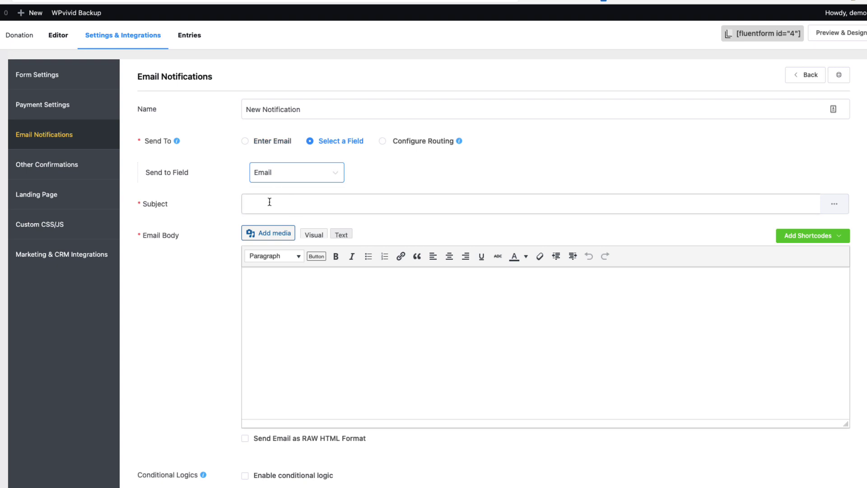
text(Thank you for your donatio)
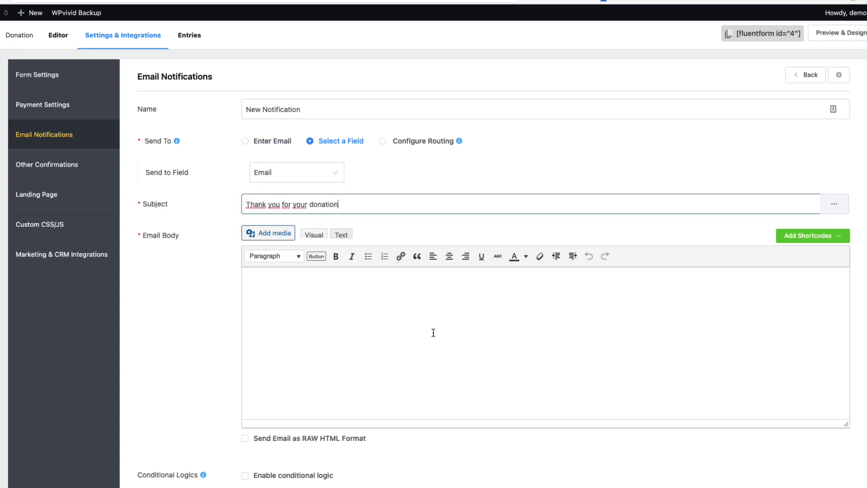
text(n)
click(334, 312)
text(asasas)
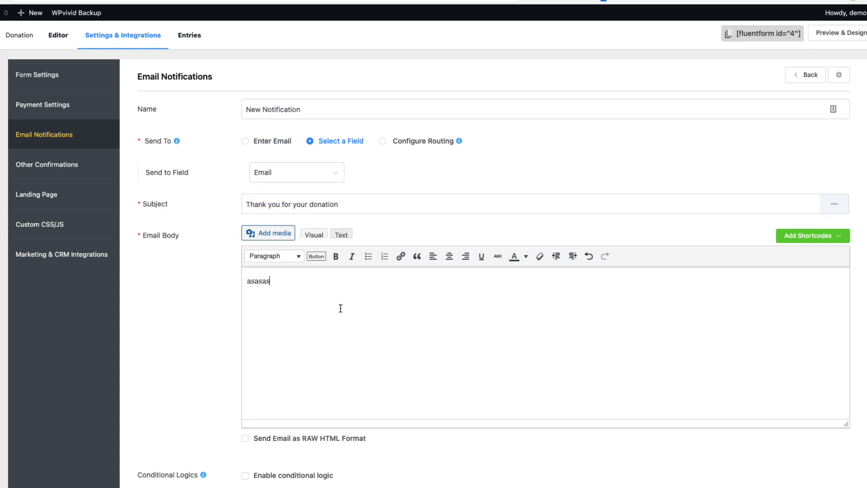
- Enter the sender's name as the notification's From Name, set From Email to the Admin Email shortcode {admin_email}, and save the notification
scroll(386, 338, down, 5)
click(263, 336)
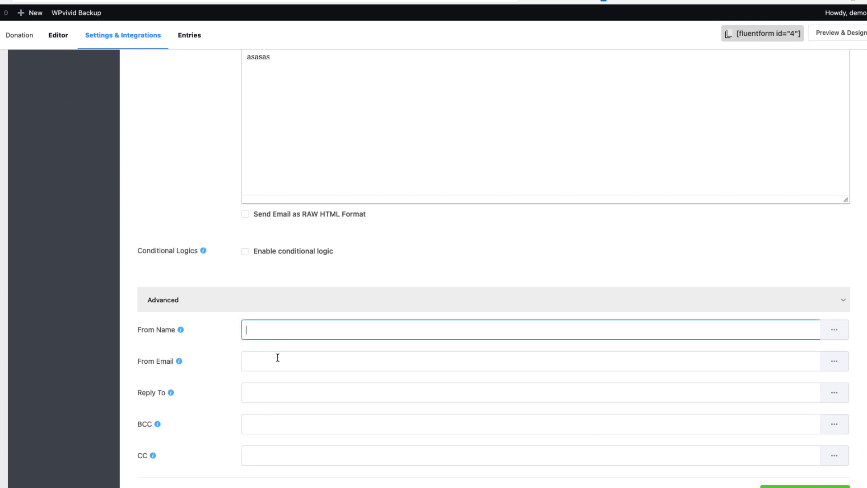
text(Janek)
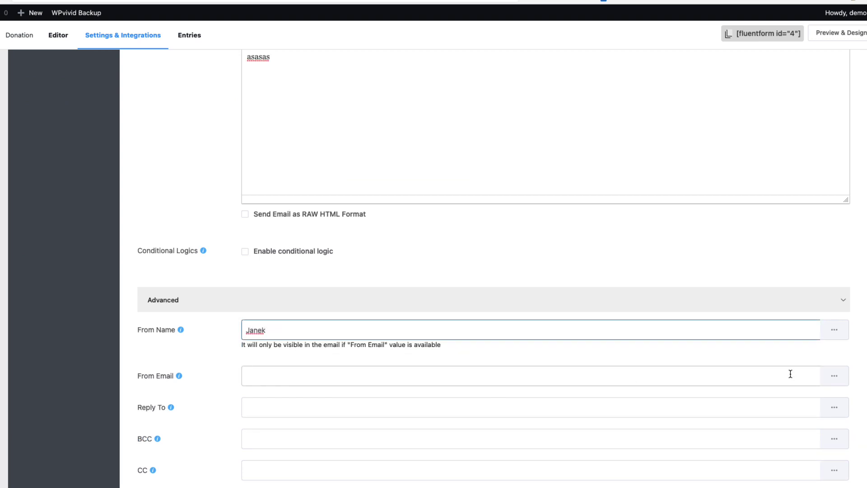
click(838, 375)
click(802, 401)
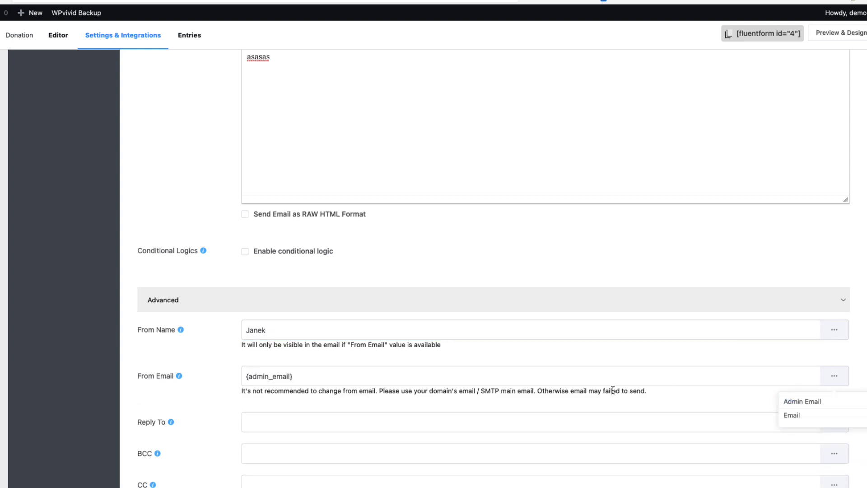
scroll(313, 411, down, 2)
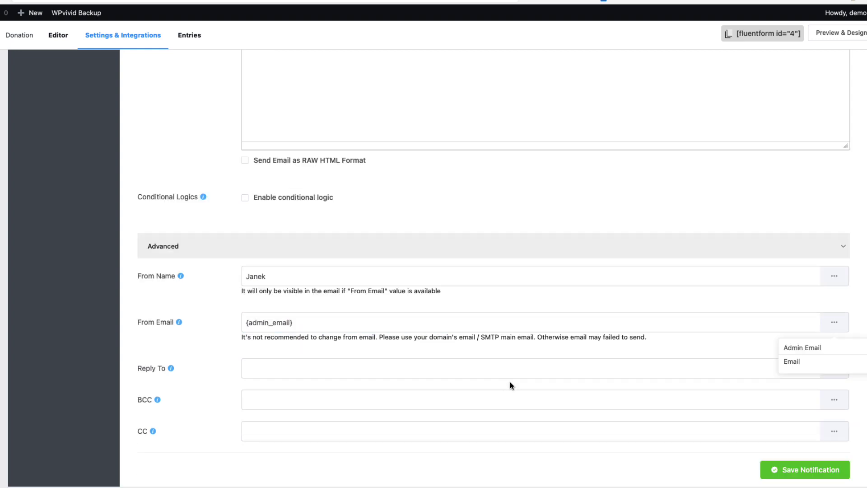
click(790, 472)
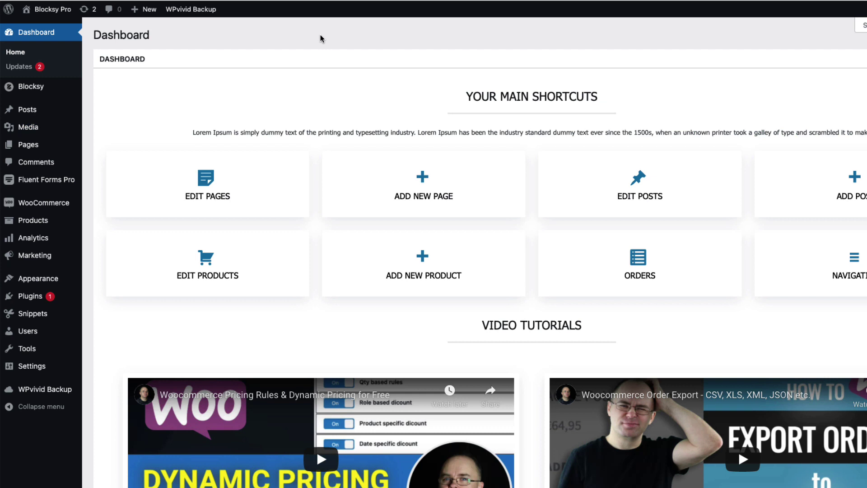
- Review the submissions chart and the list of entries for all forms
mouse_move(68, 178)
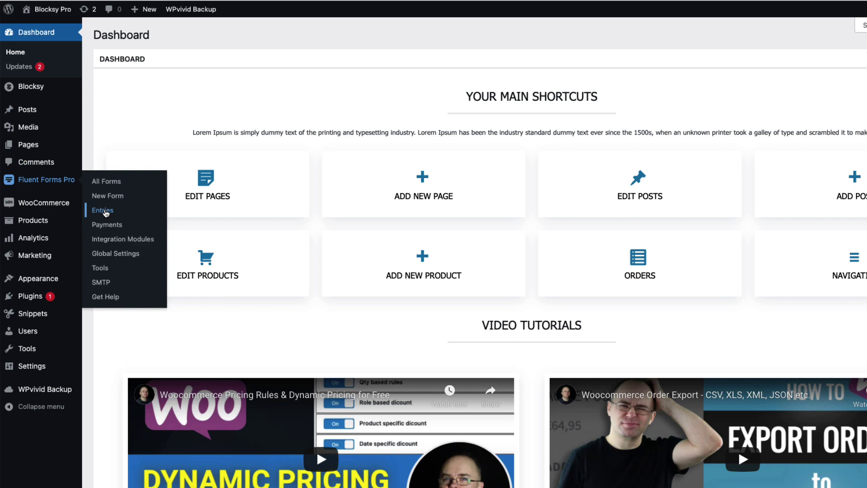
click(104, 211)
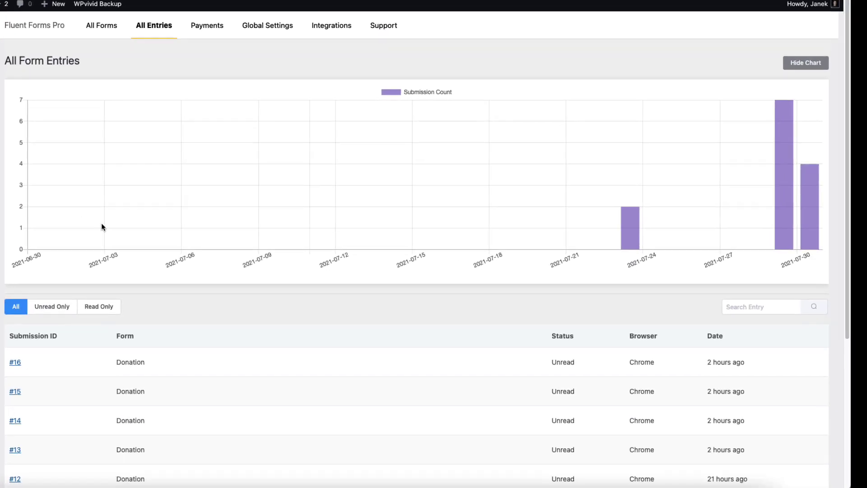
scroll(302, 335, down, 4)
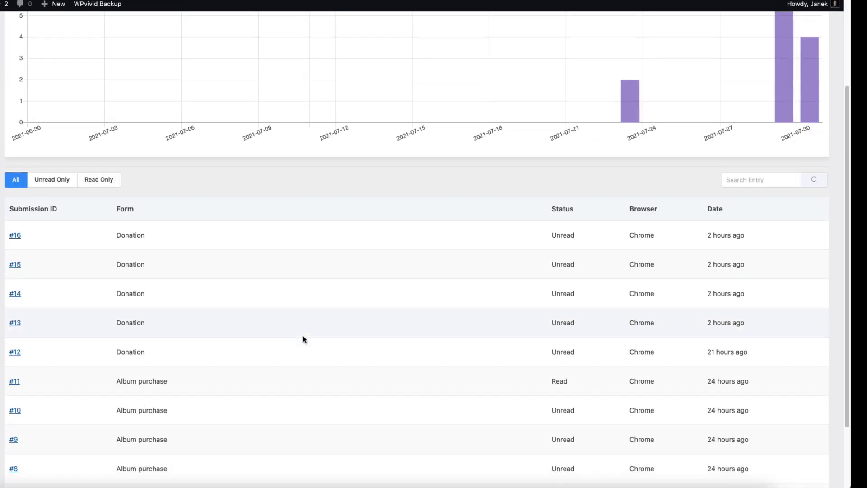
scroll(303, 334, up, 3)
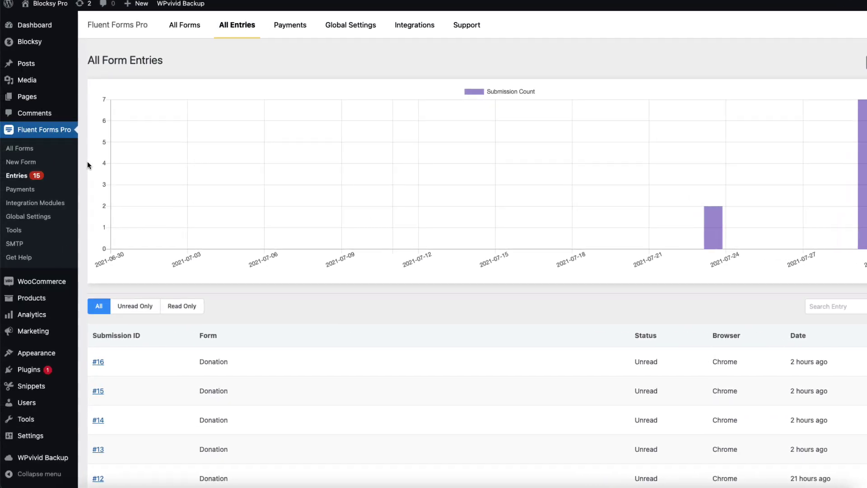
- Open entry 6 of the Album purchase form and set its transaction status to Paid
click(20, 149)
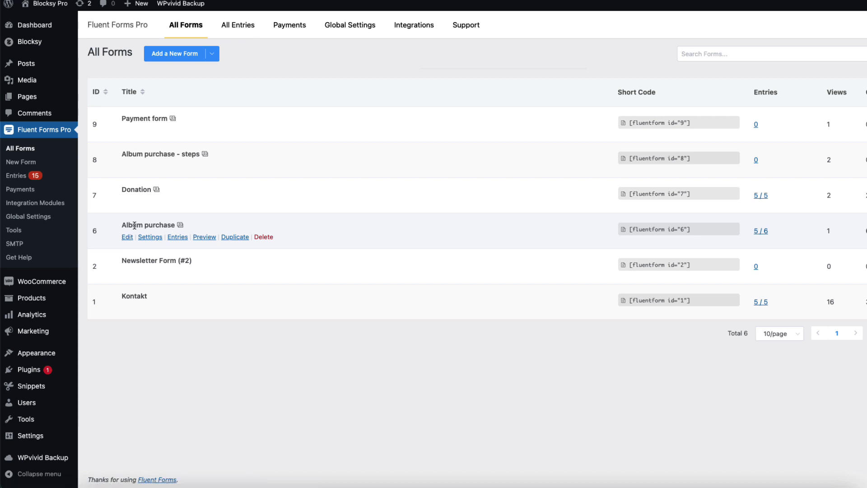
click(178, 237)
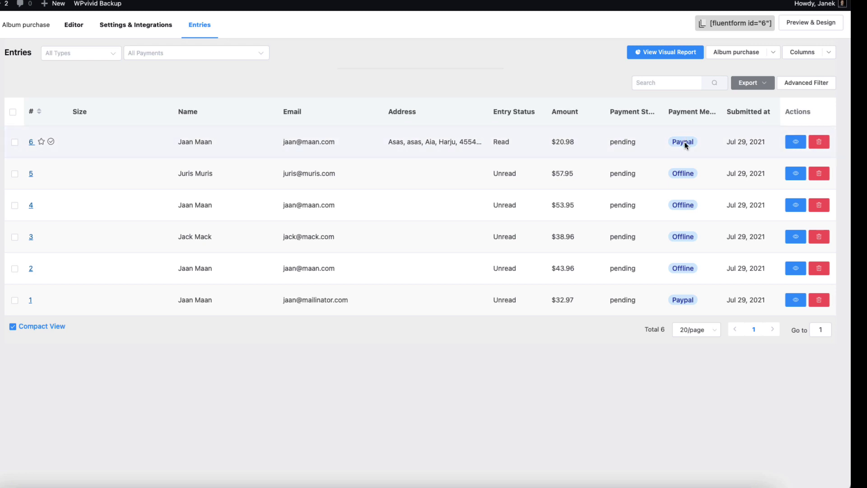
click(30, 142)
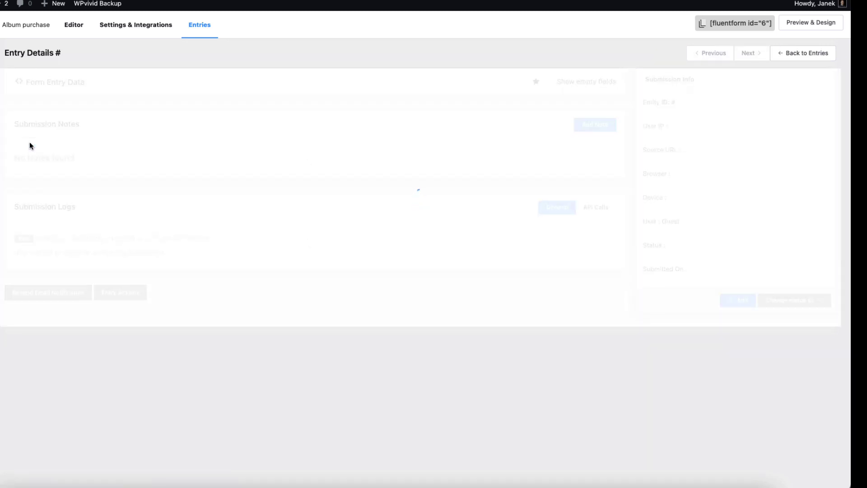
scroll(265, 224, down, 5)
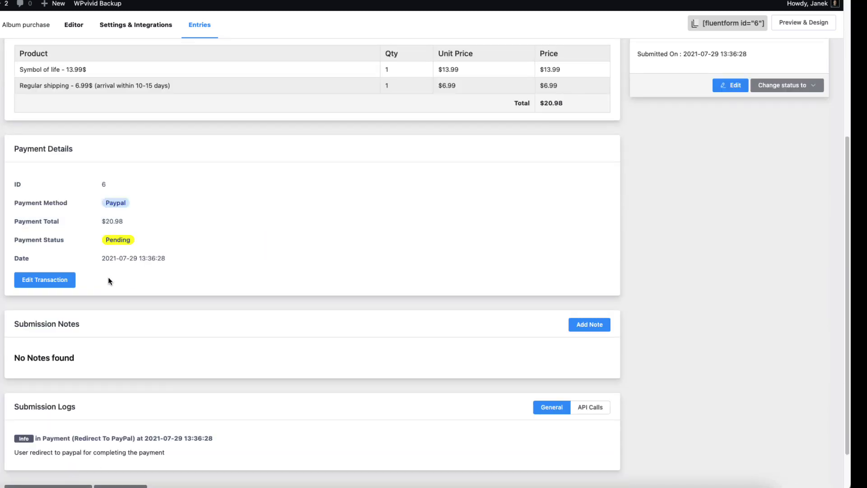
click(44, 283)
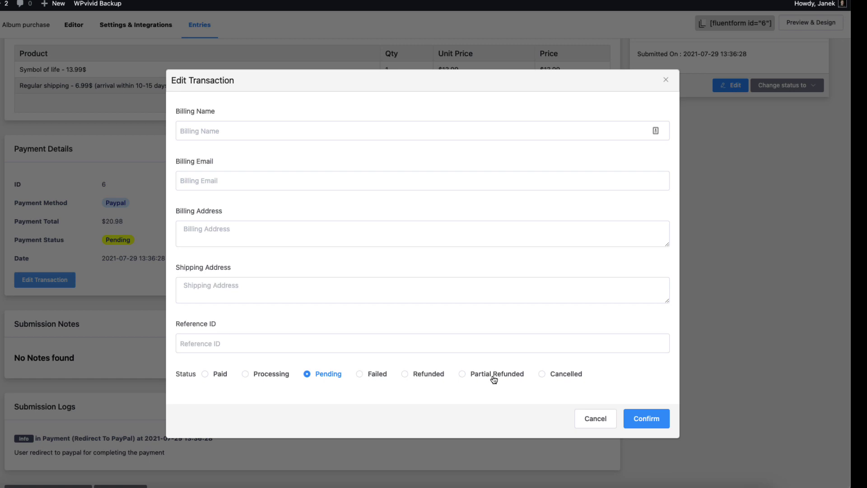
click(205, 374)
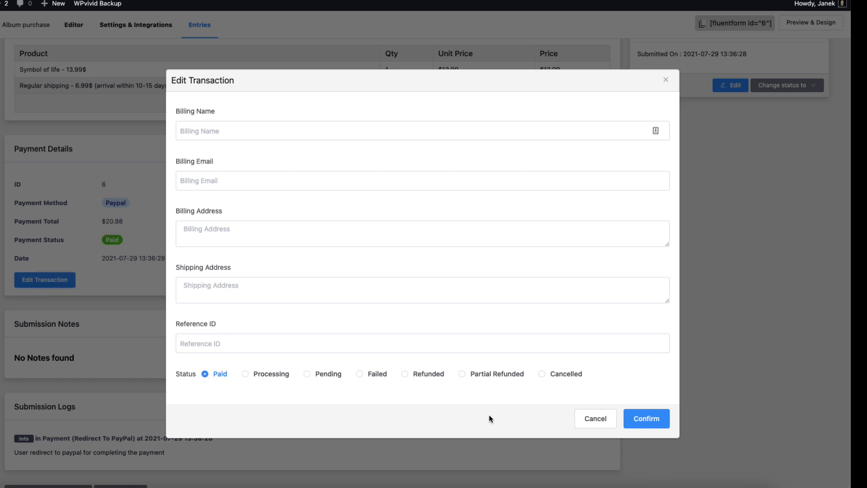
click(647, 420)
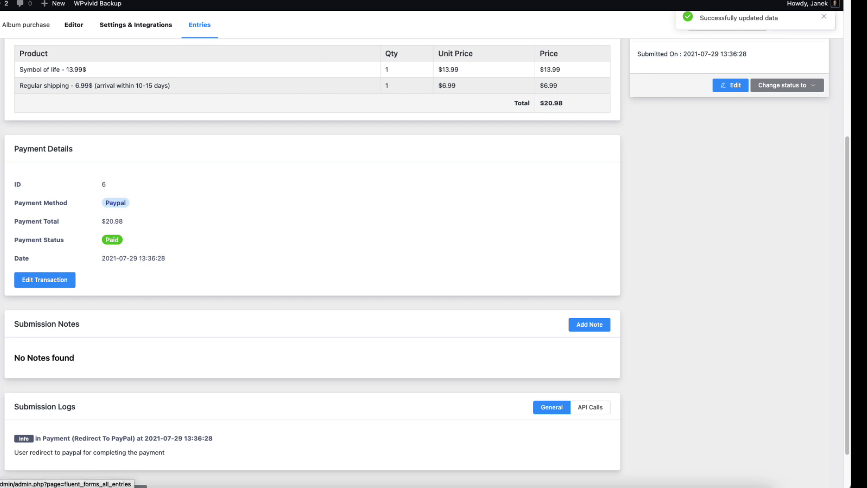
- Return to the Album purchase form's entries and check the payment status of entry 6
click(1, 230)
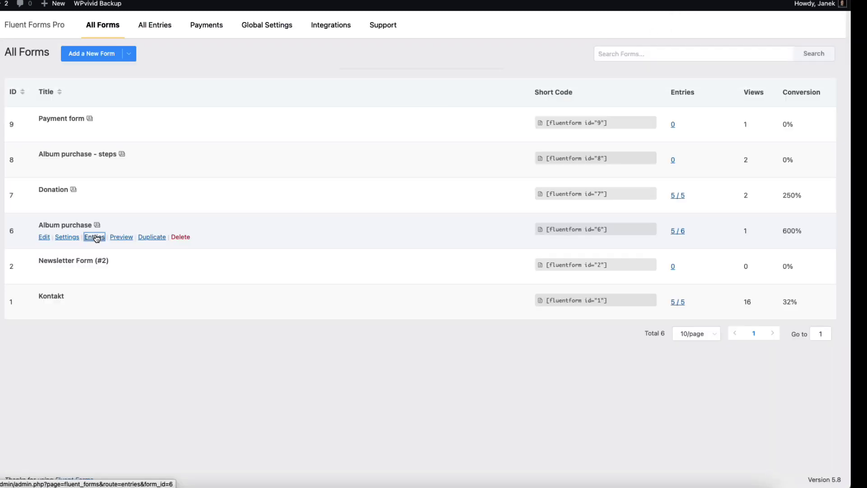
click(94, 237)
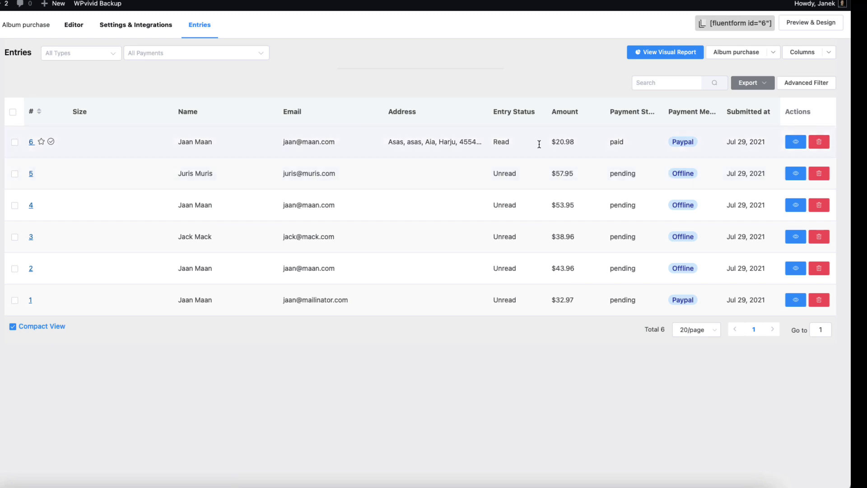
drag(627, 144, 613, 142)
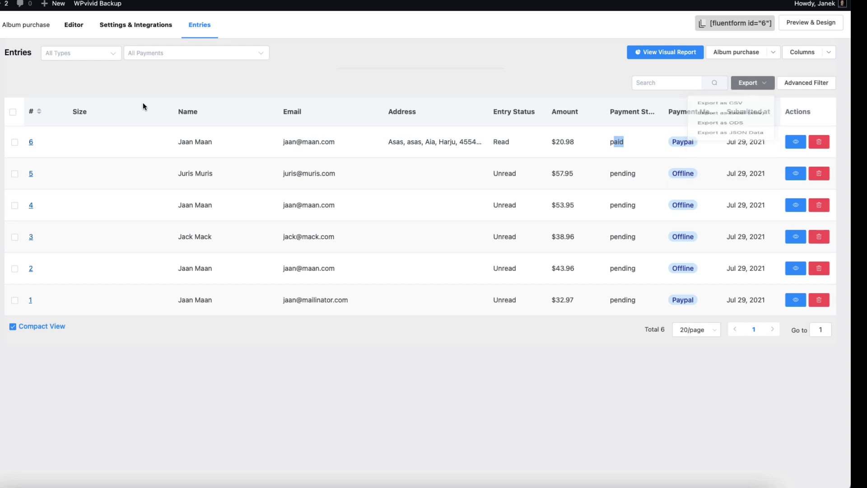
- Select entries 6 and 5 to view the bulk options, and show the export choices and the advanced filter
click(15, 143)
click(15, 174)
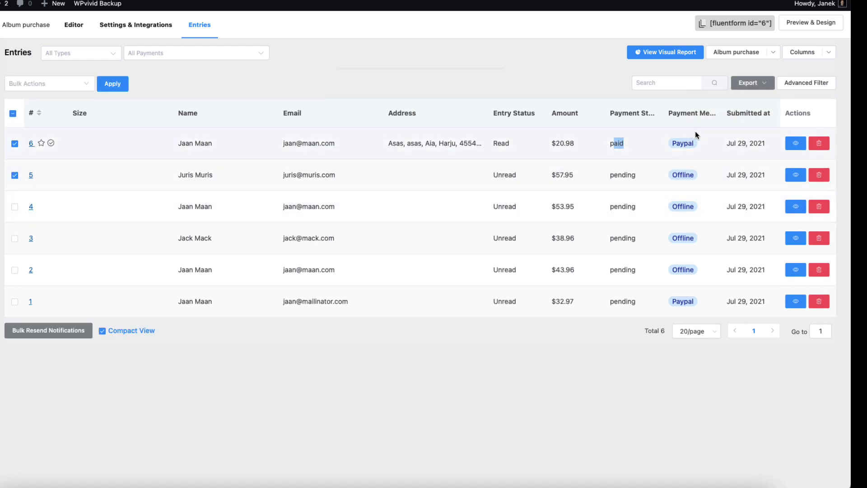
mouse_move(768, 89)
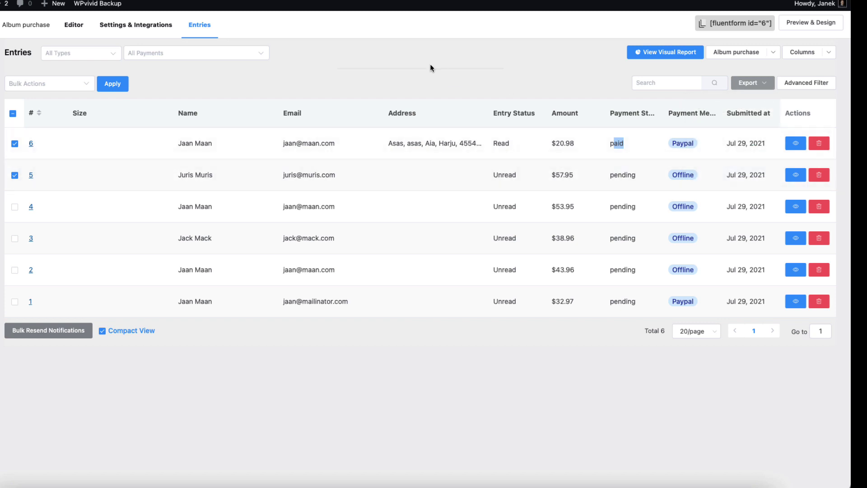
click(807, 84)
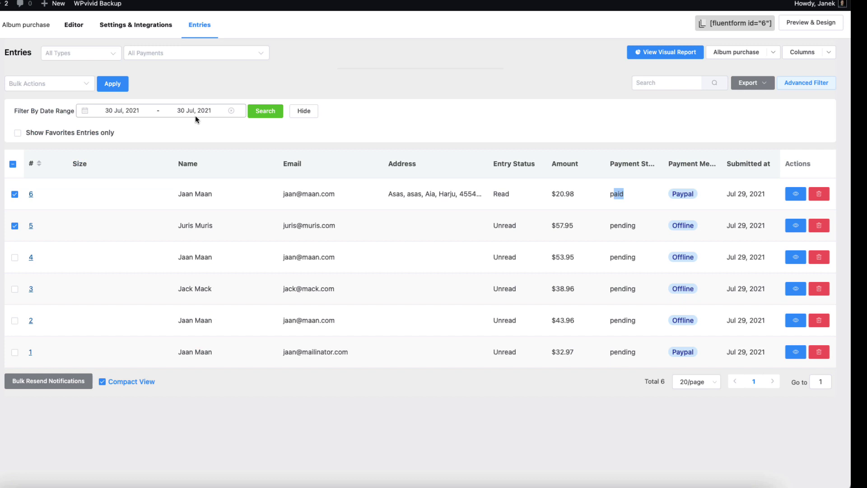
- Hide the Address and Email columns of the Album purchase entries table, and show both again
click(829, 52)
click(774, 110)
click(773, 99)
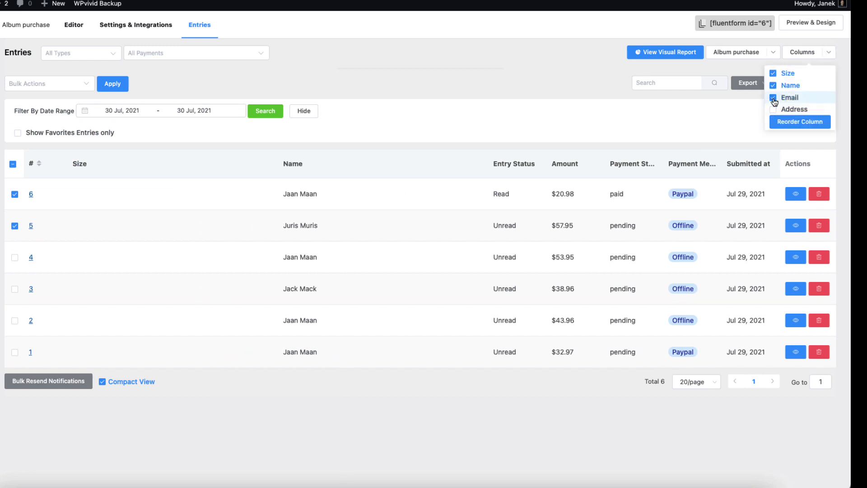
click(774, 98)
click(774, 110)
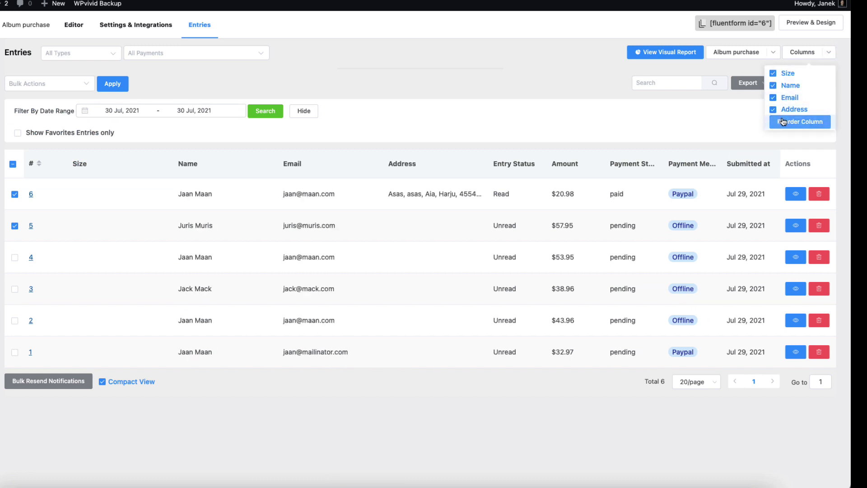
- Move the Email column ahead of Name in the entries table's display order and save the order
click(785, 122)
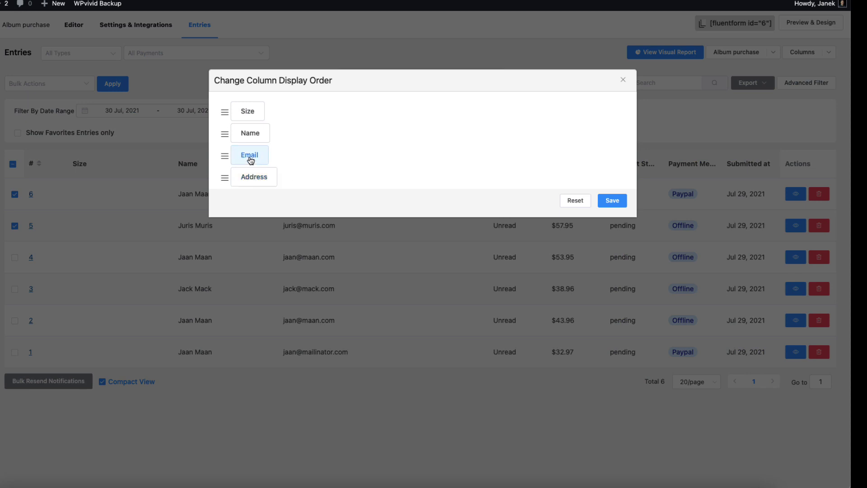
drag(251, 159, 254, 132)
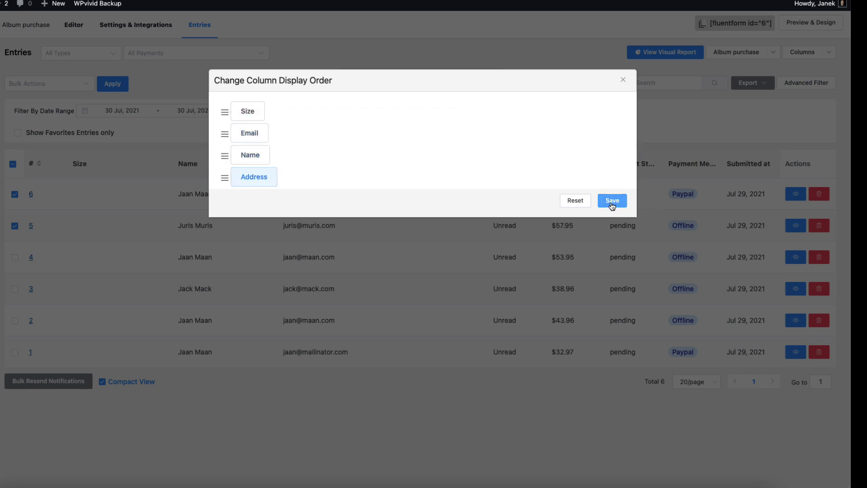
click(612, 201)
- Switch to the Donation form's entries and view their visual report
click(774, 52)
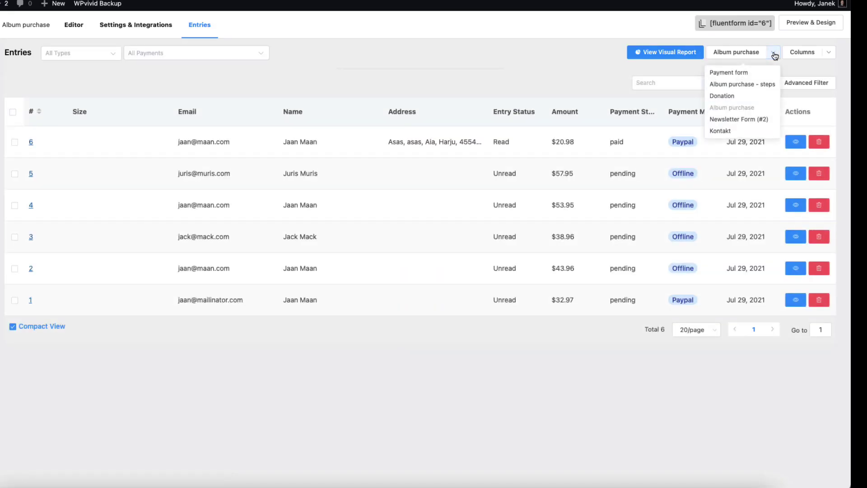
click(723, 96)
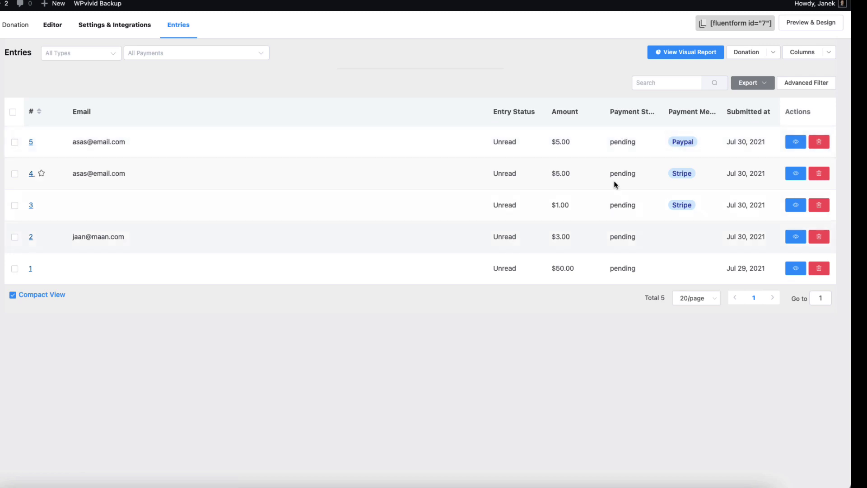
click(683, 53)
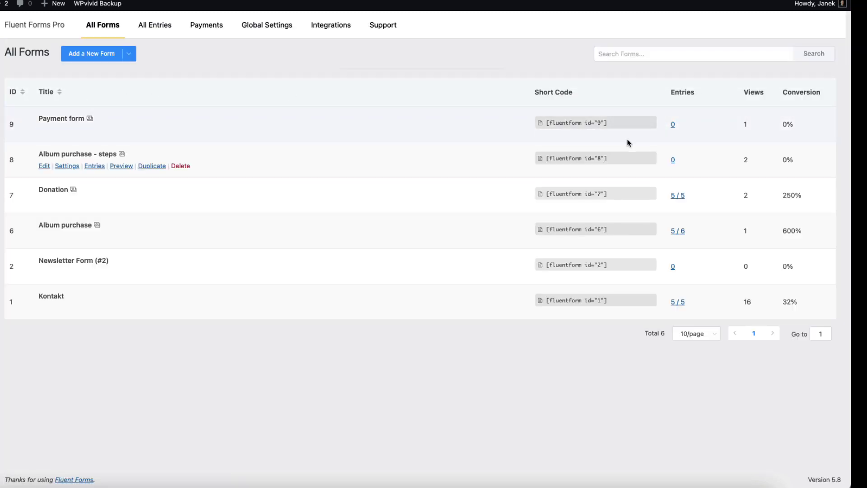
- Compare the entries, views and conversion rates of the Payment form and the Donation form in the forms list
drag(748, 126, 744, 124)
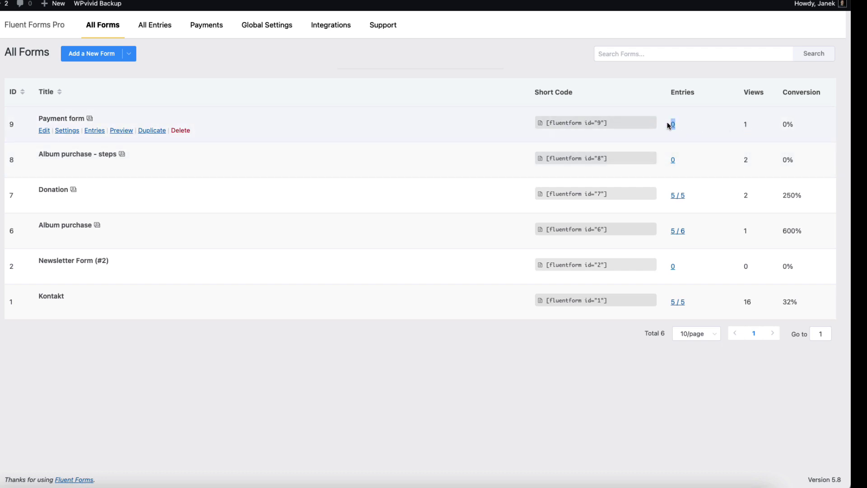
drag(801, 124, 776, 121)
click(726, 201)
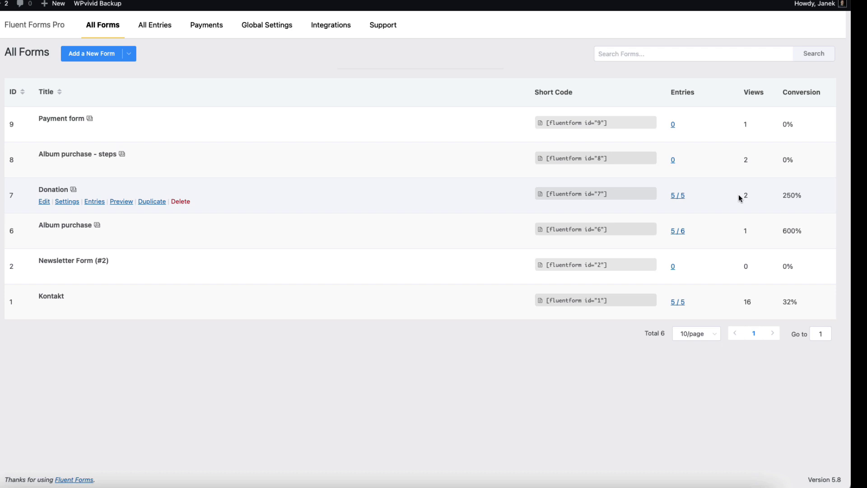
drag(750, 195, 672, 196)
drag(807, 198, 782, 194)
click(679, 197)
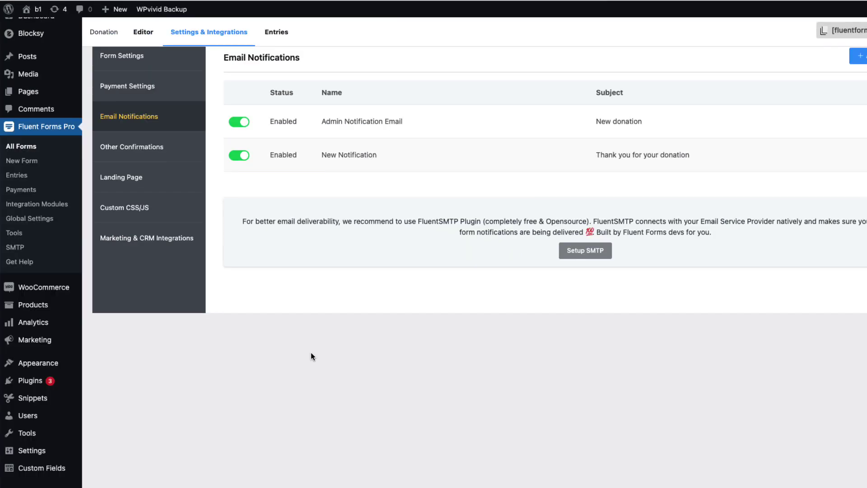
- Create a new blank form and rename it "Payment form"
click(22, 162)
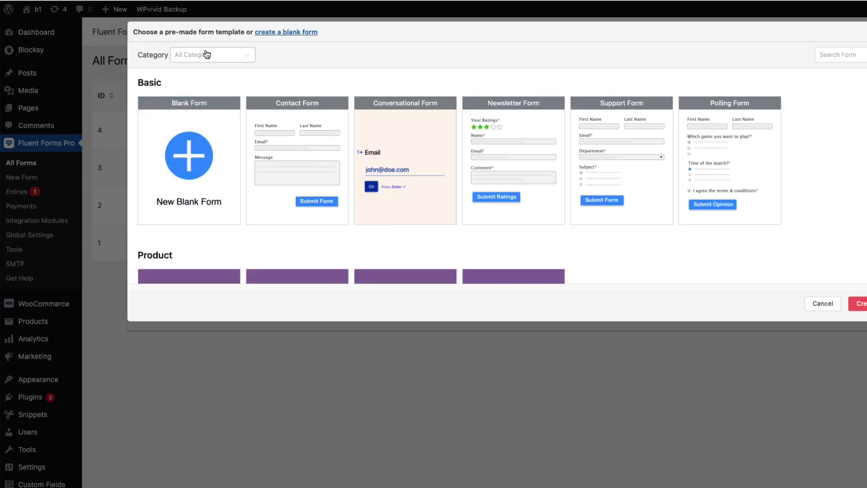
click(205, 162)
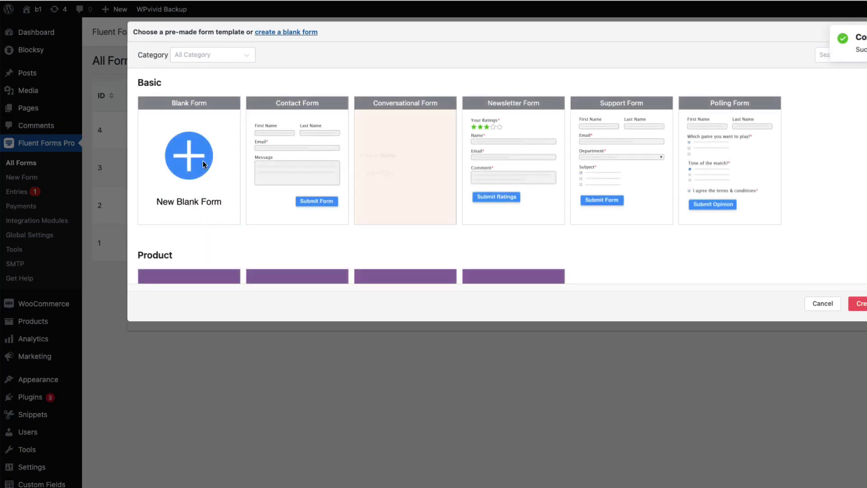
click(107, 40)
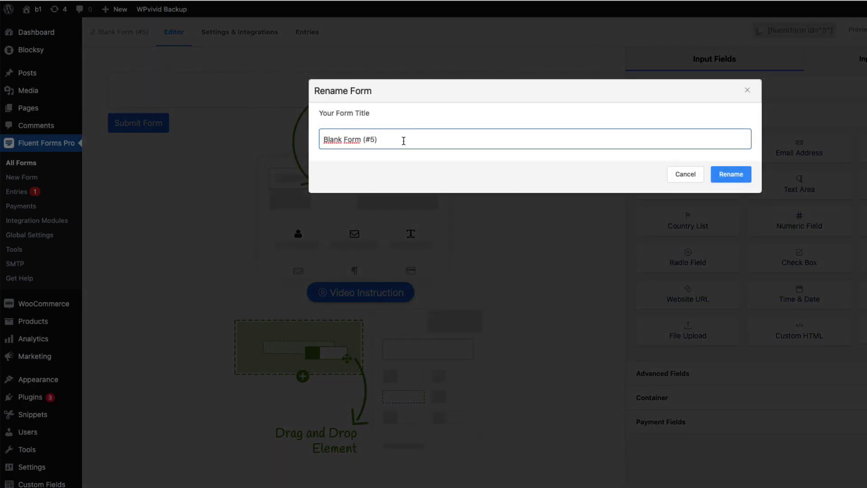
key(ctrl+a)
text(Payment form)
click(737, 175)
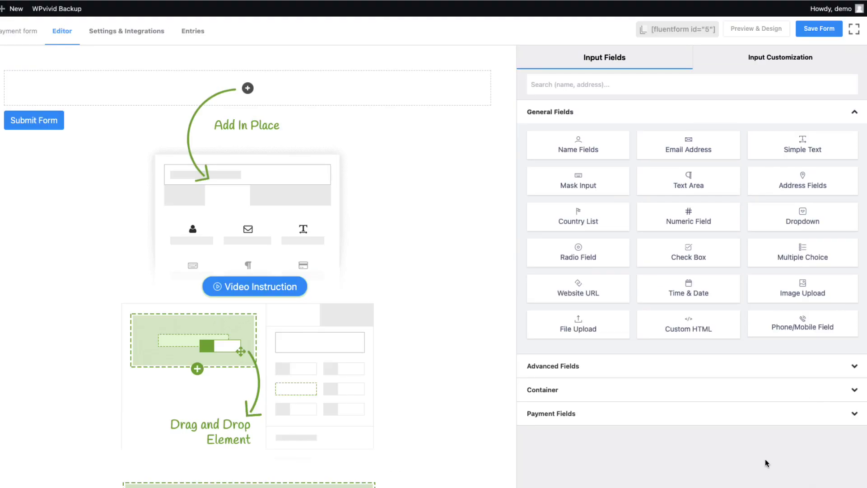
- Add a Payment Field labelled "Amount" as a single item with a payment amount of 100
click(605, 422)
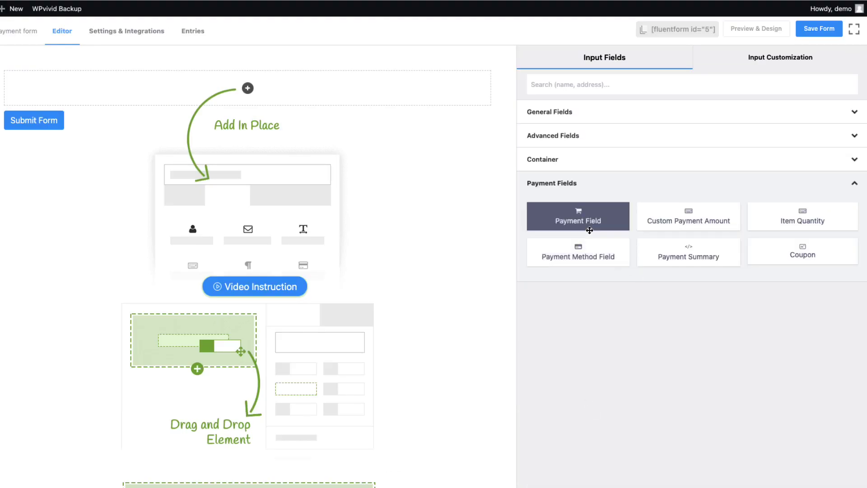
click(583, 215)
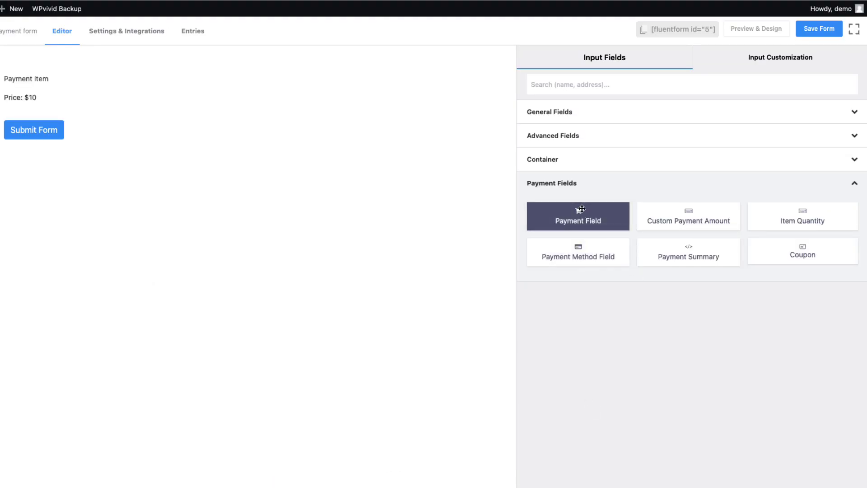
click(238, 92)
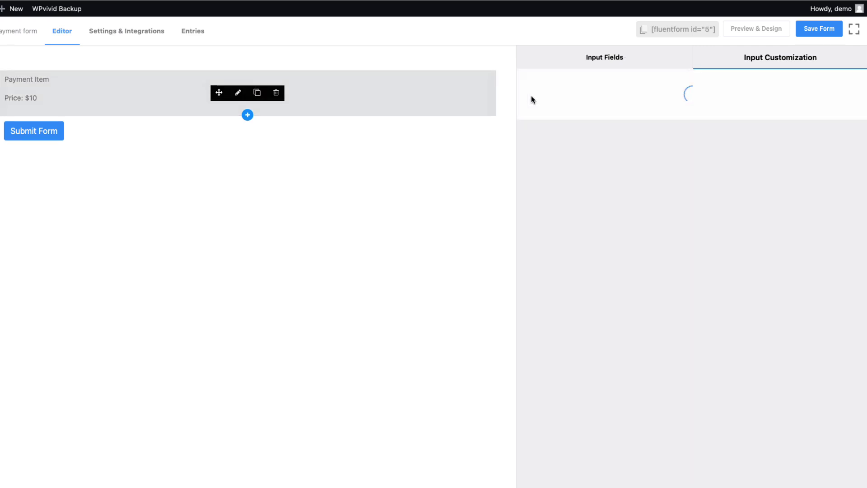
triple_click(590, 123)
text(Am)
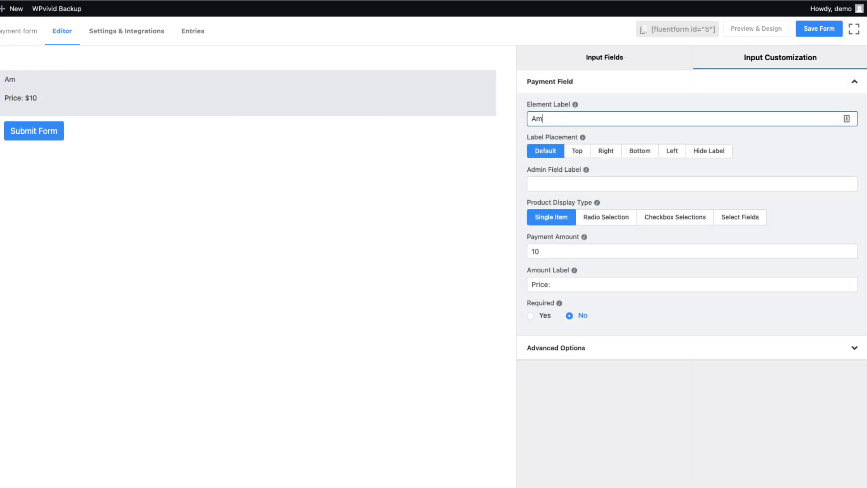
text(ount)
click(550, 219)
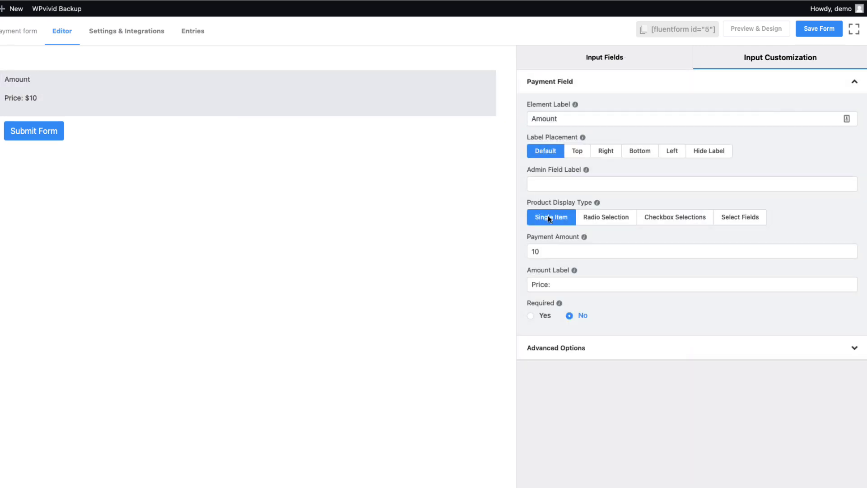
click(542, 250)
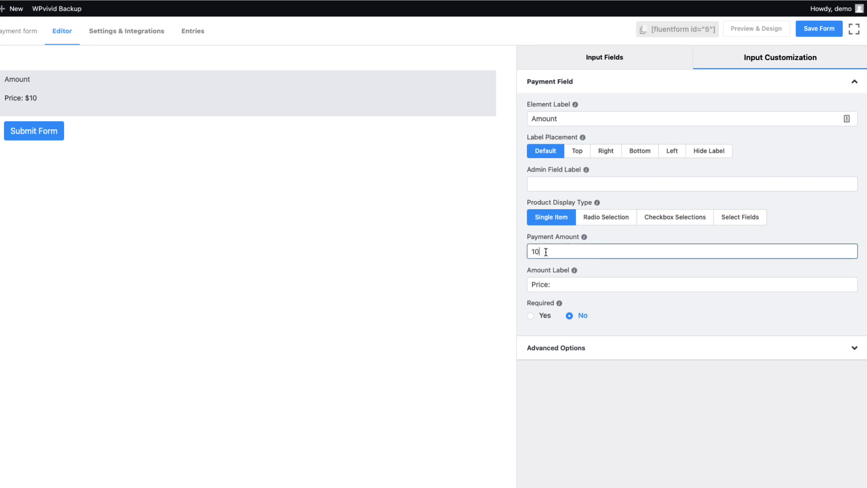
text(0)
click(589, 423)
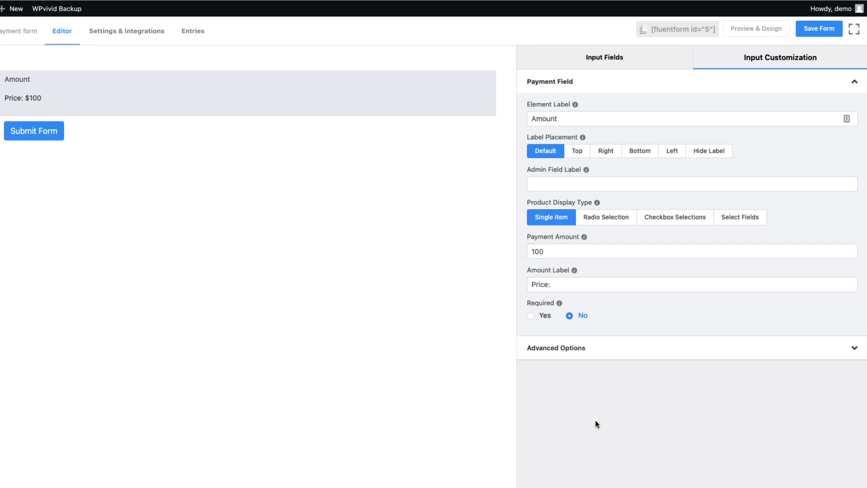
- Set the Amount payment field's container class to ff_force_hide
click(597, 348)
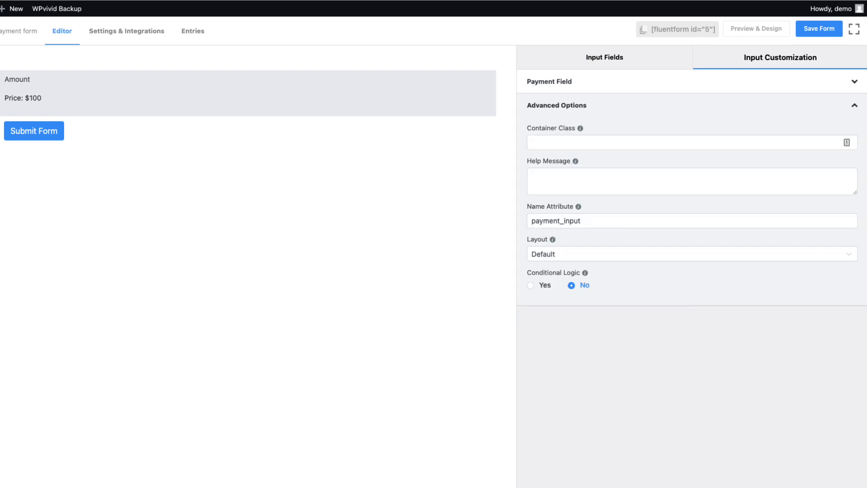
click(556, 141)
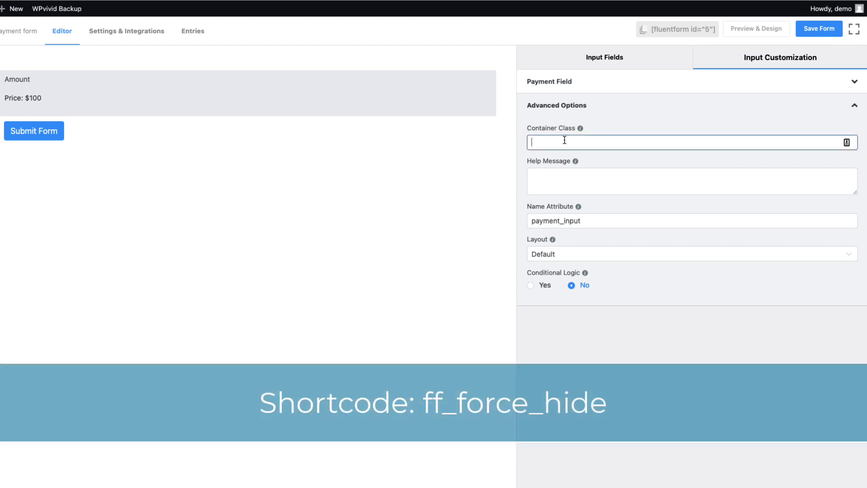
text(ff_force_hide)
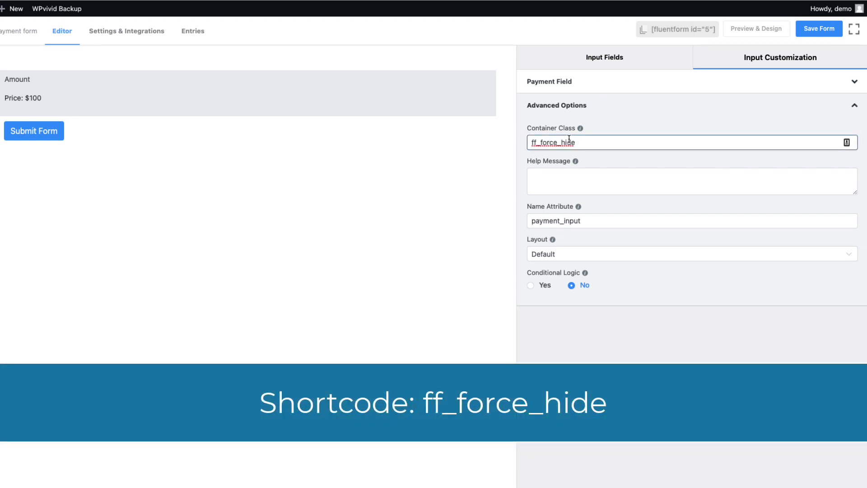
click(642, 444)
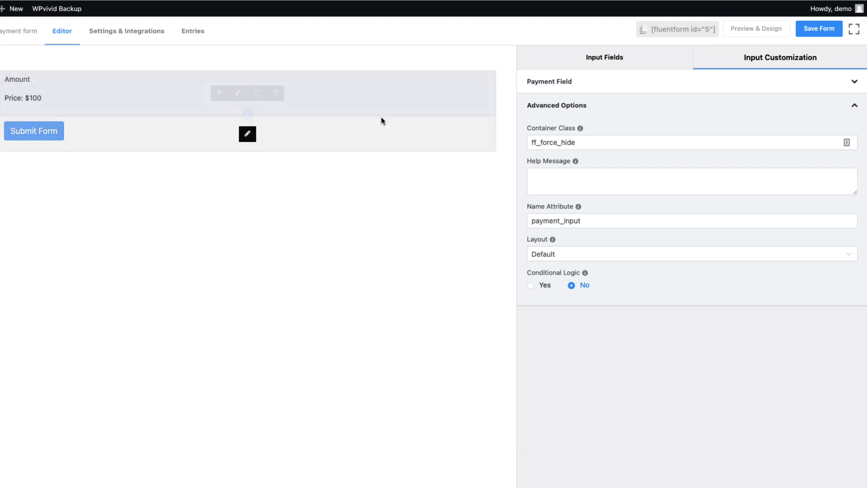
- Add a Payment Summary field below the Amount field
click(614, 57)
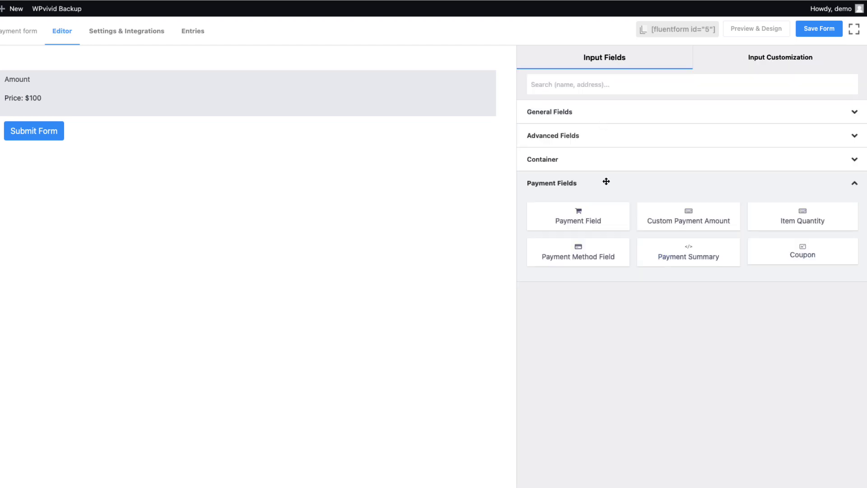
click(691, 250)
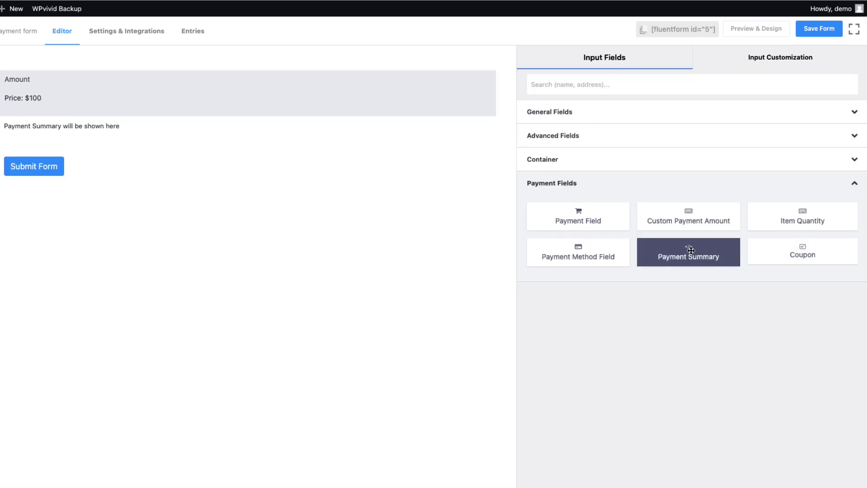
mouse_move(392, 137)
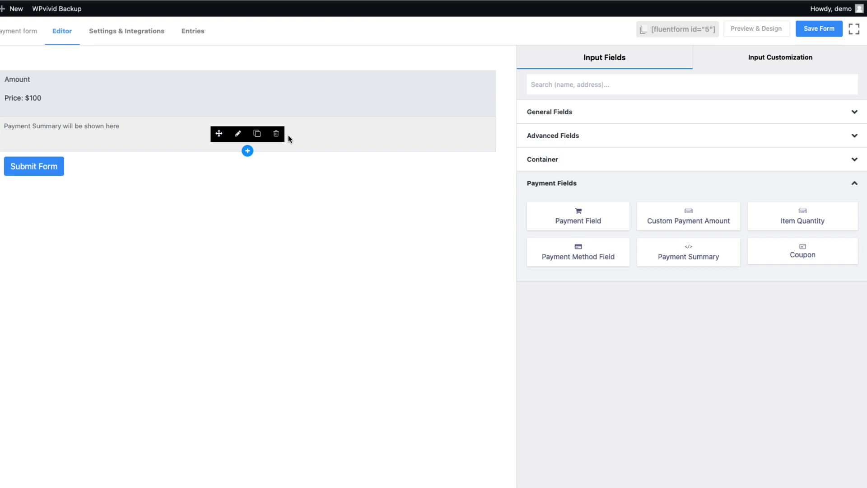
- Add a Section Break below the payment summary, label it "Billing information" and clear its description
click(603, 116)
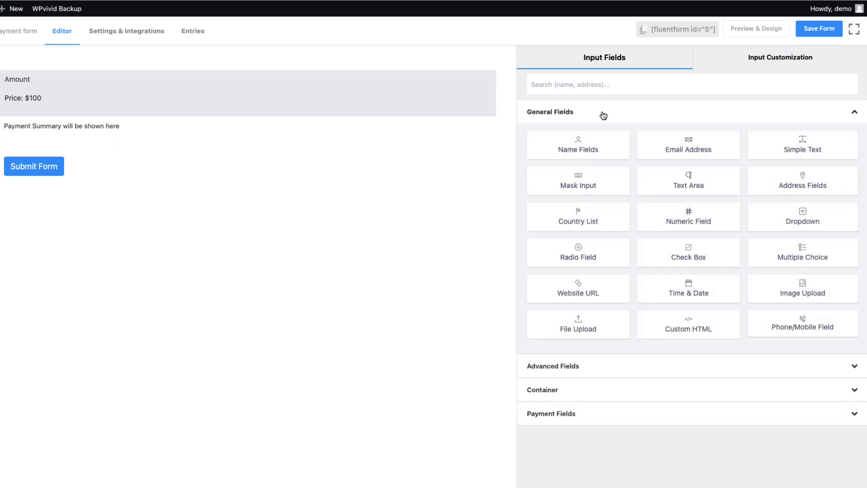
text(se)
text(c)
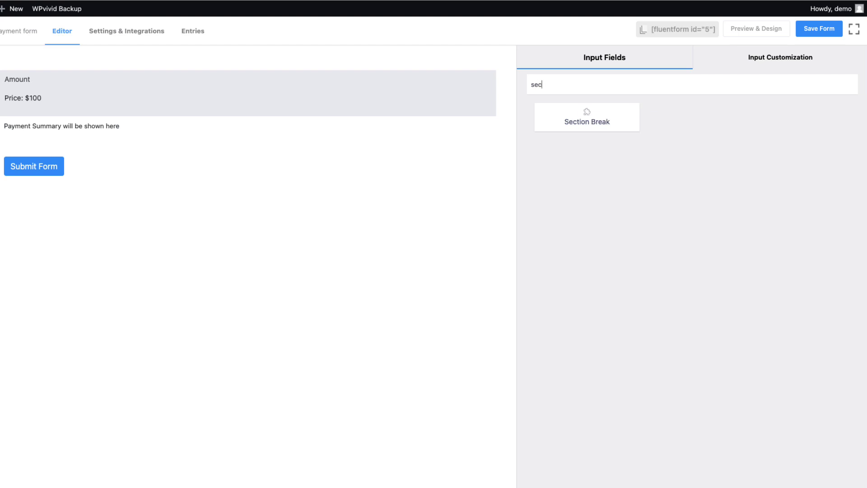
click(587, 116)
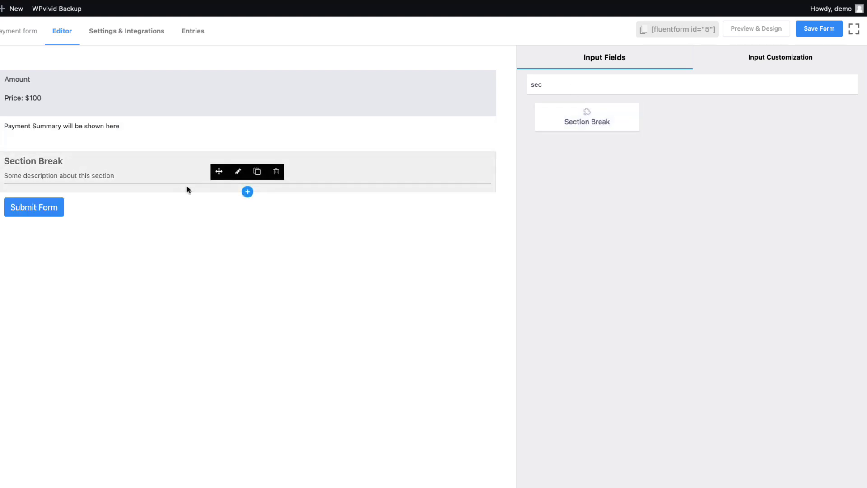
click(238, 171)
drag(581, 119, 446, 110)
text(Billing information)
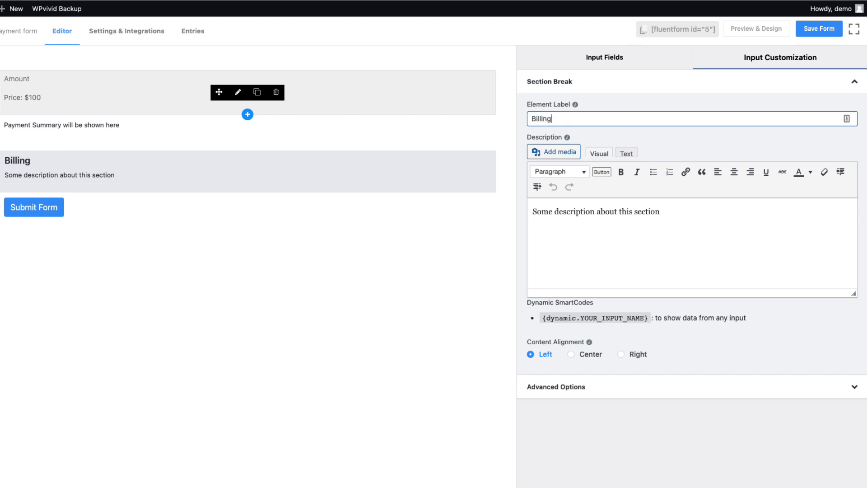
drag(660, 212, 546, 201)
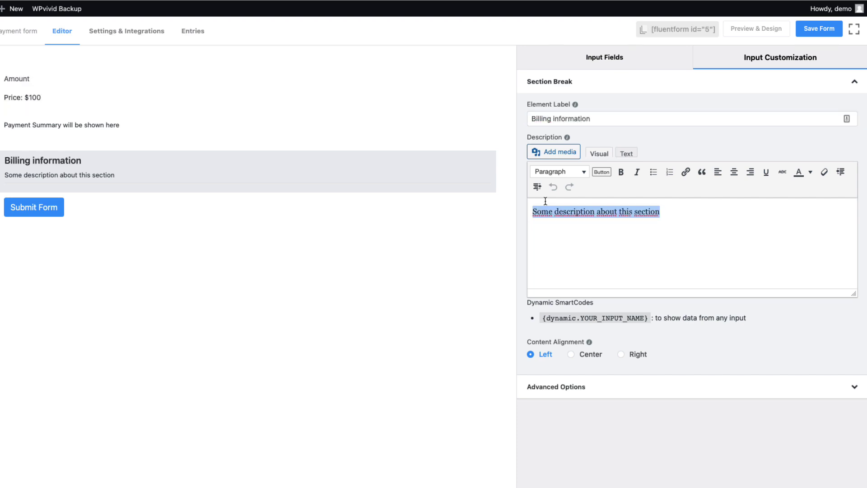
key(BackSpace)
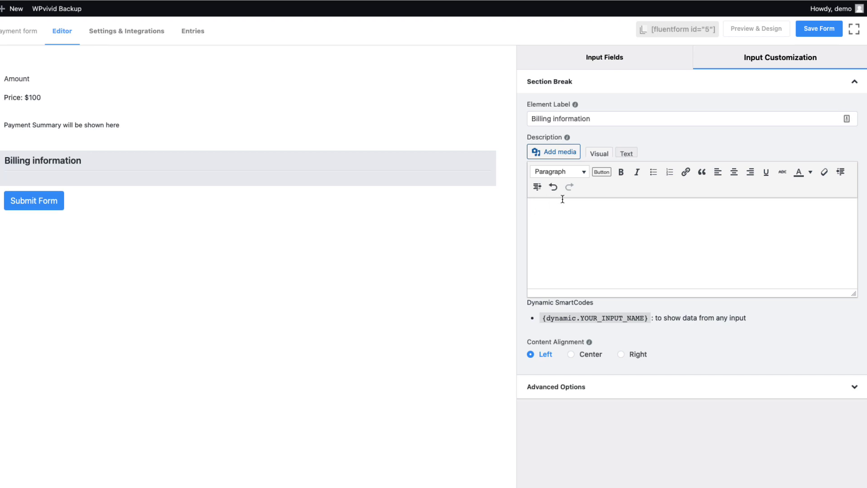
- Add a Payment Method Field under the billing section and label it "Choose your payment method"
click(604, 63)
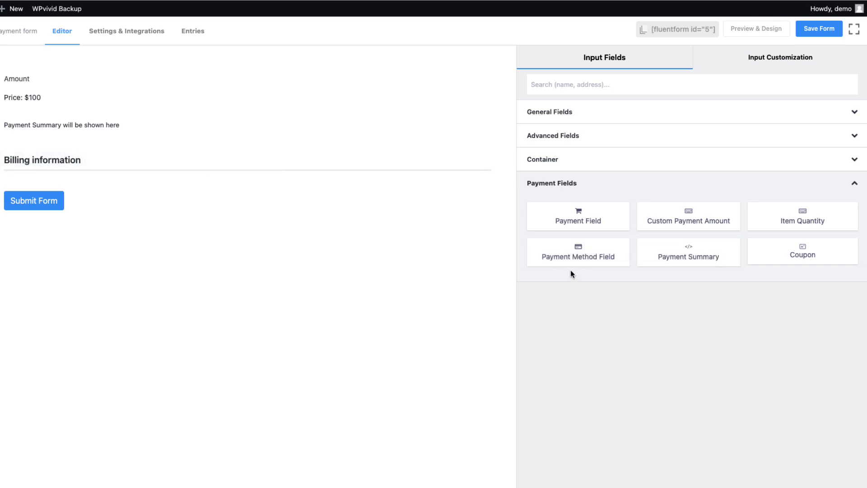
click(572, 258)
mouse_move(315, 204)
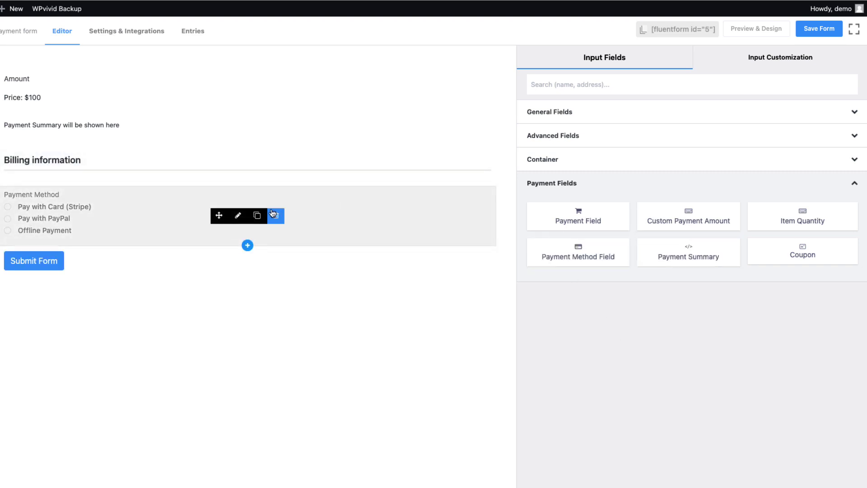
click(237, 215)
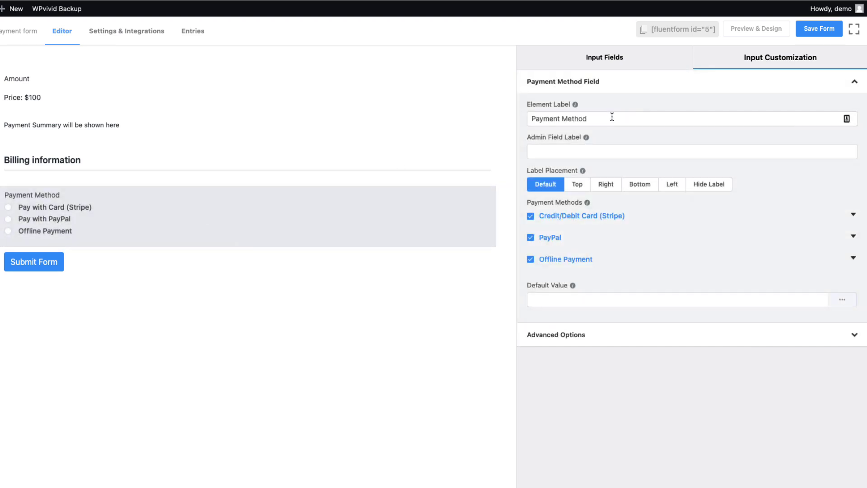
triple_click(612, 117)
text(Choose your payment method)
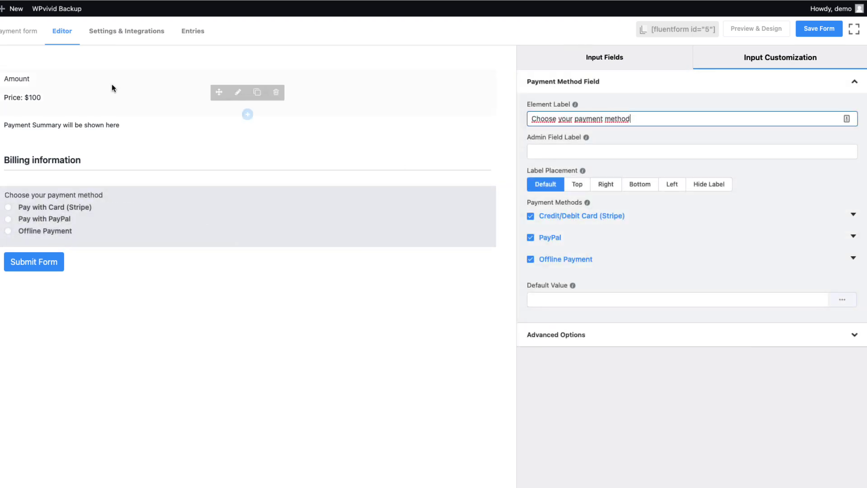
- Add Name Fields with first and last name below the payment methods and hide their labels
click(591, 60)
click(564, 112)
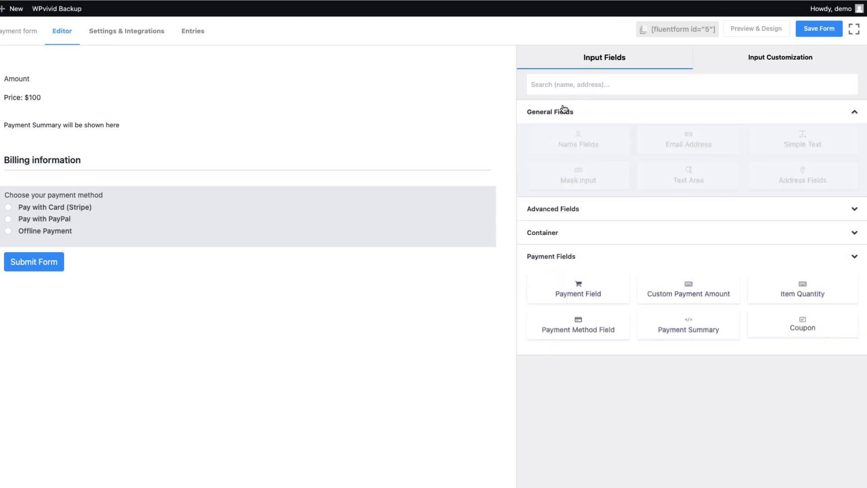
click(577, 143)
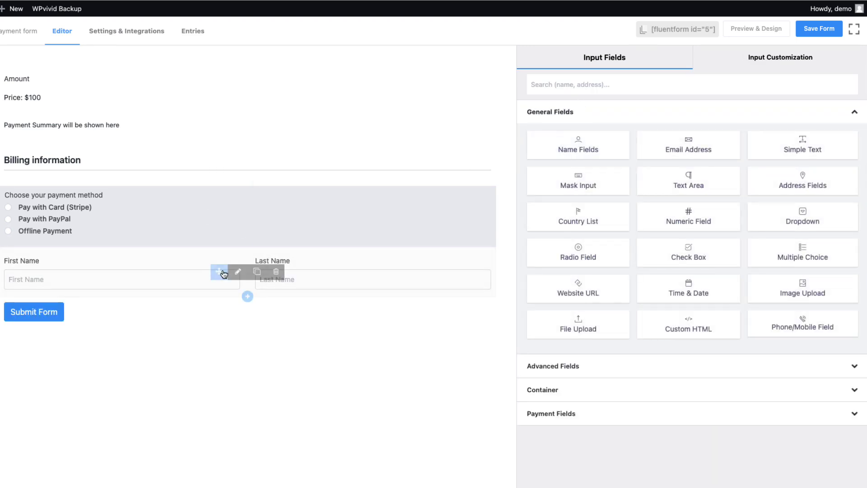
click(243, 277)
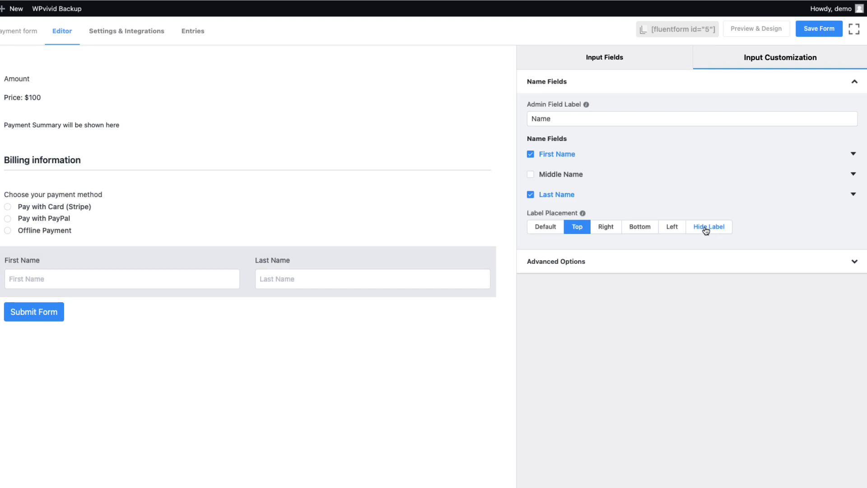
click(705, 226)
- Add an Email Address field below the name fields and hide its label
click(615, 66)
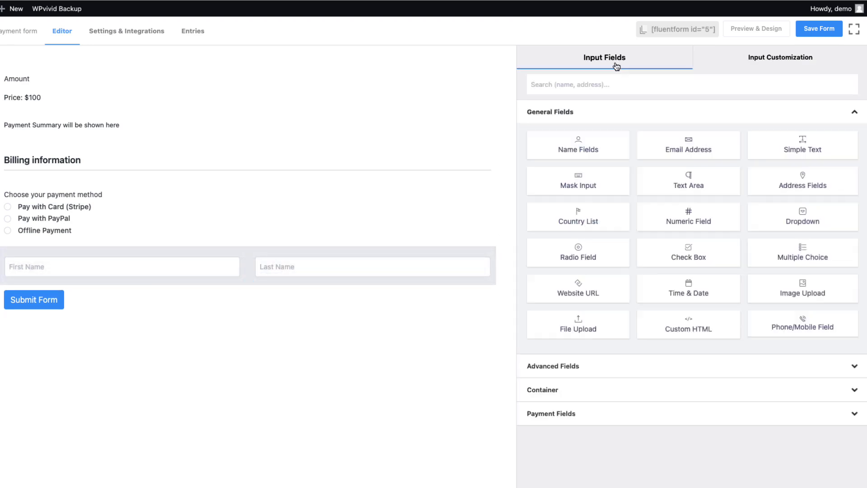
click(684, 147)
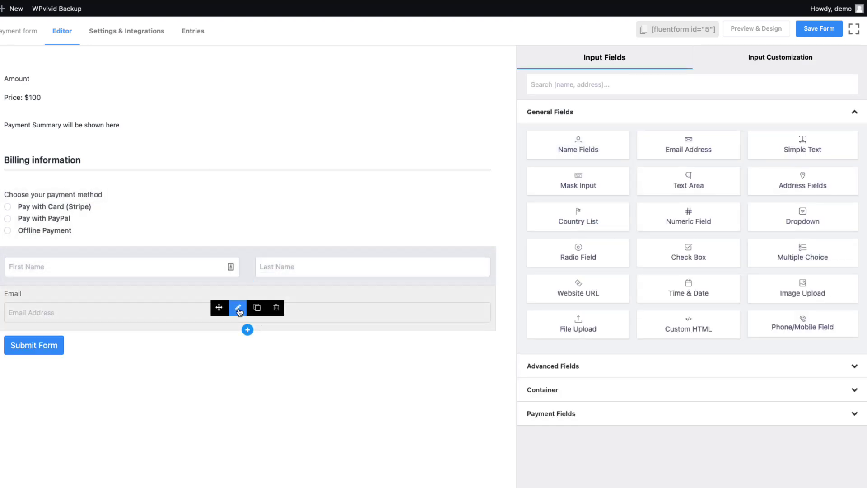
click(239, 308)
click(709, 152)
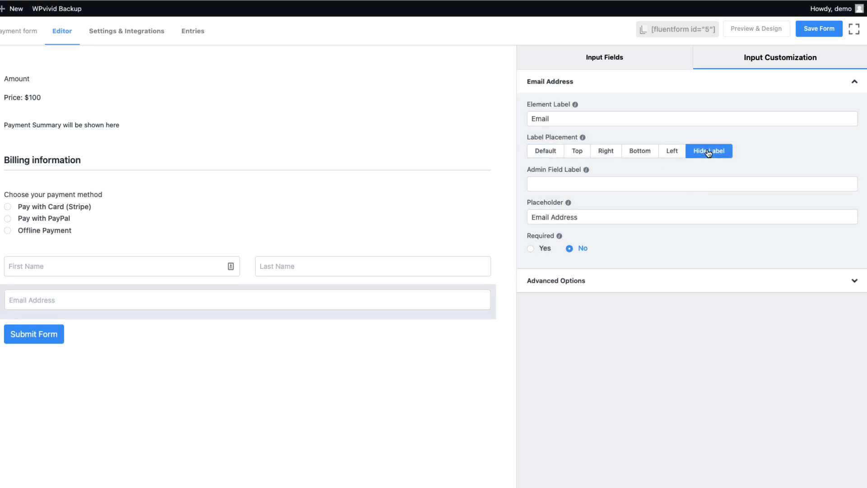
- Set the submit button's text to "Pay now {payment_total}"
click(248, 337)
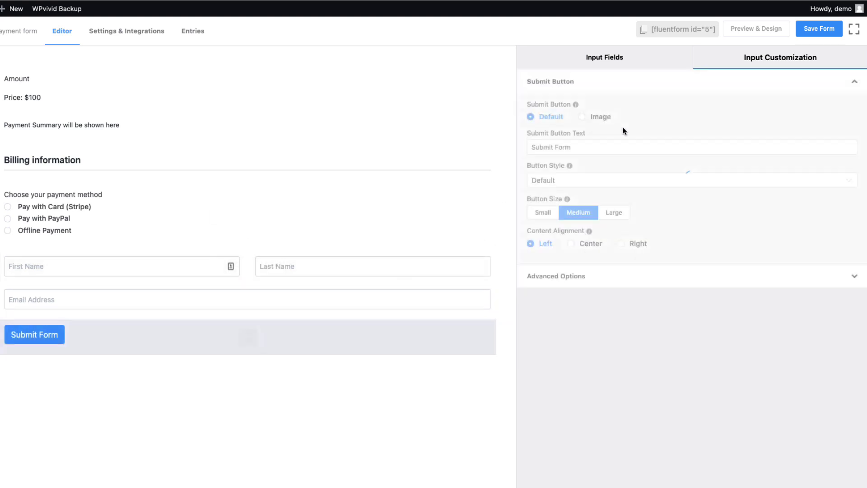
drag(572, 147, 506, 146)
text(Pay now)
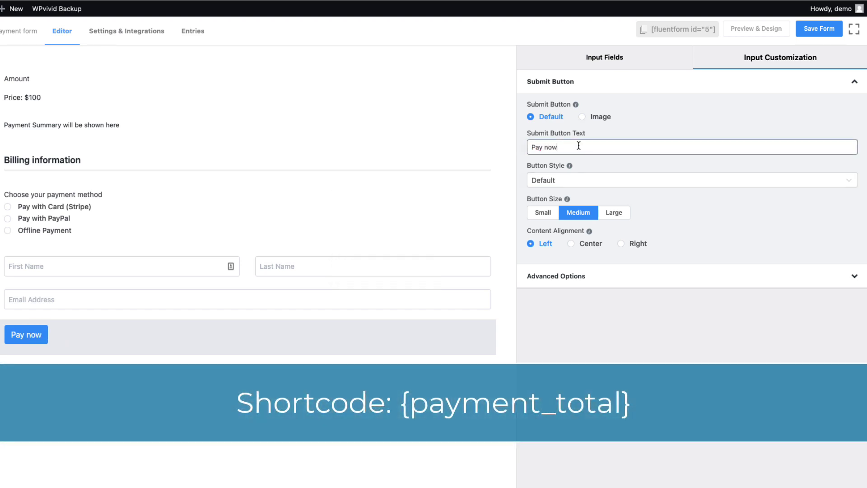
text({payment_total})
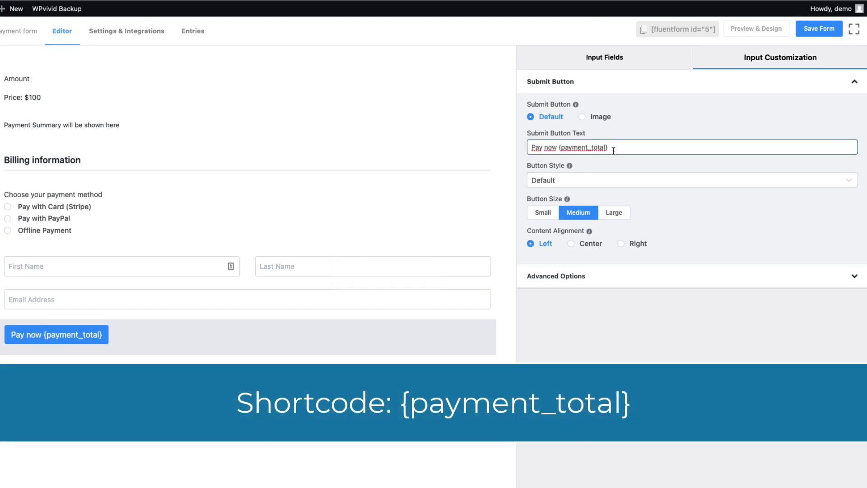
- Switch the submit button to the Custom style and set its normal-state background color to #000
click(557, 181)
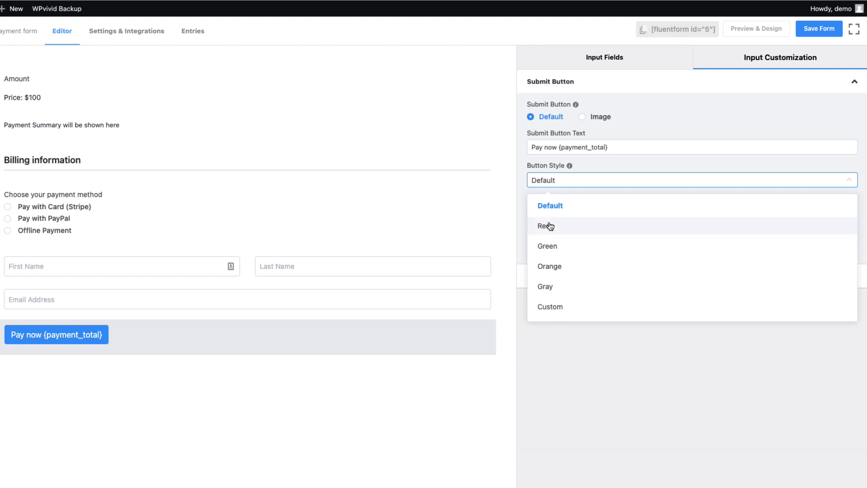
click(556, 307)
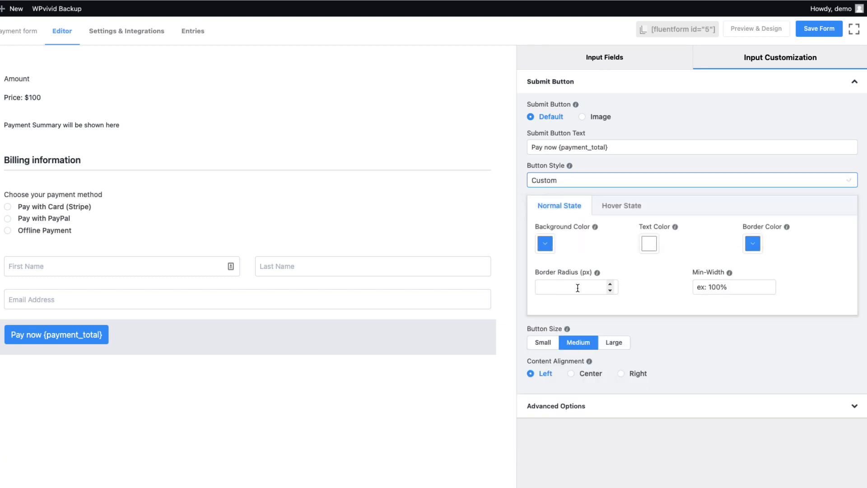
click(545, 244)
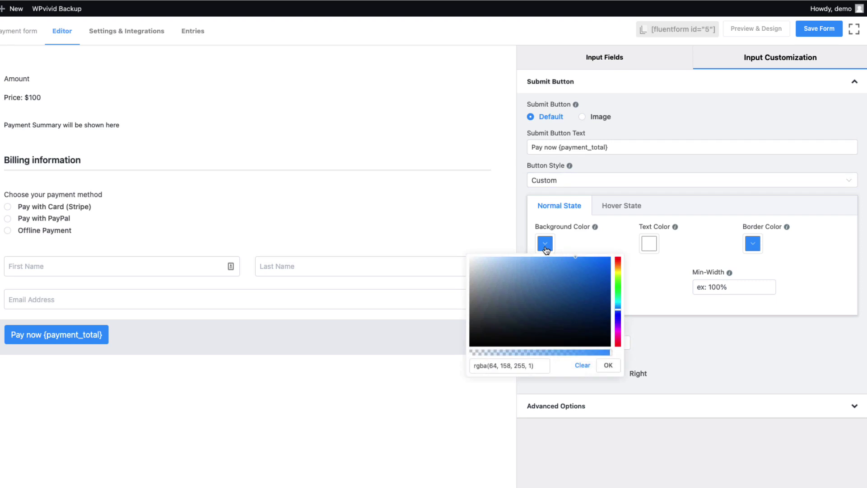
triple_click(537, 366)
text(#)
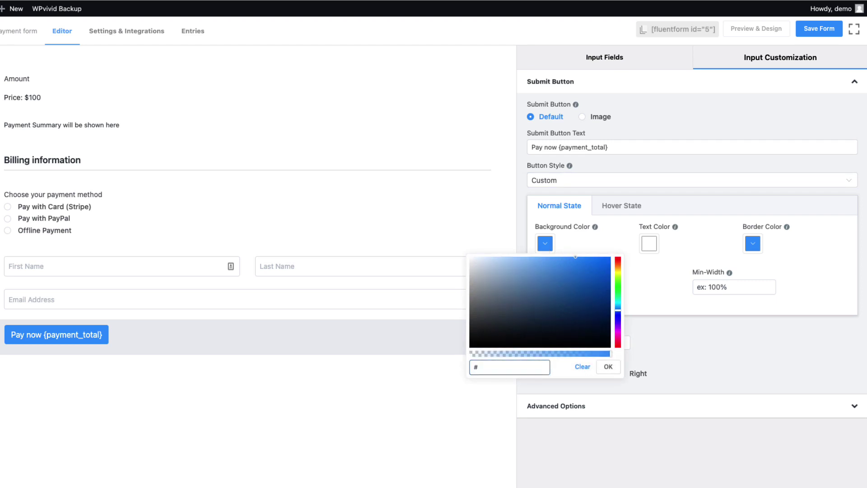
text(000)
key(Return)
- Give the submit button's normal state a black border color and a minimum width of 199%
click(752, 247)
drag(716, 307, 667, 357)
click(815, 366)
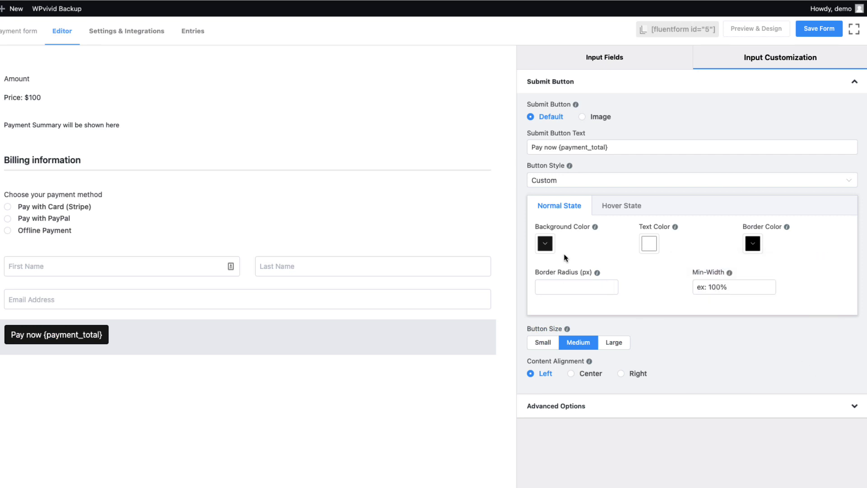
click(700, 286)
text(199%)
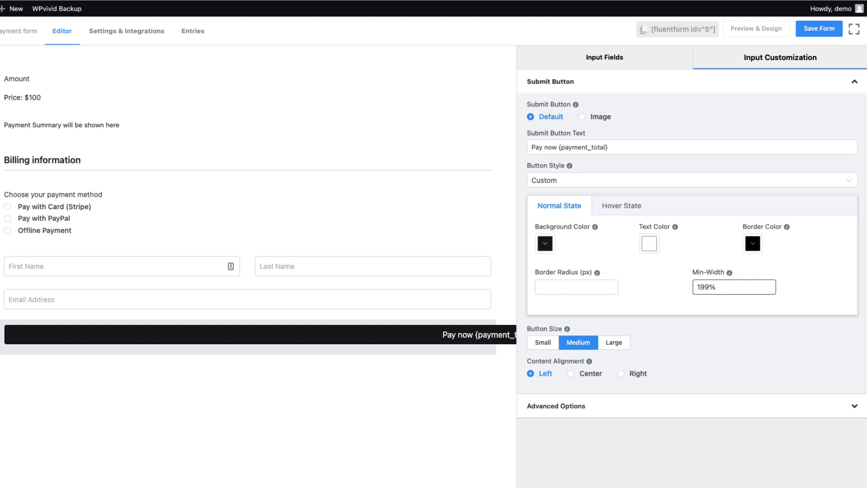
- Set the submit button's hover state to a red background and a fully transparent border
click(613, 210)
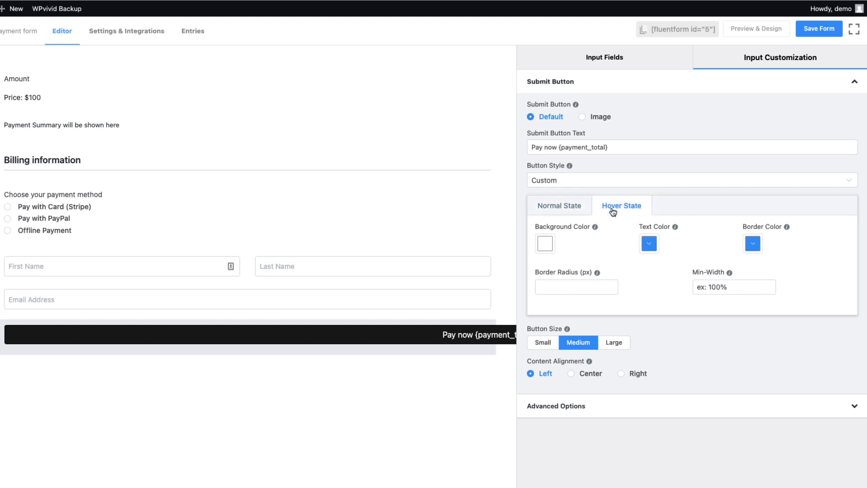
click(540, 247)
click(601, 259)
drag(601, 258, 561, 255)
click(650, 243)
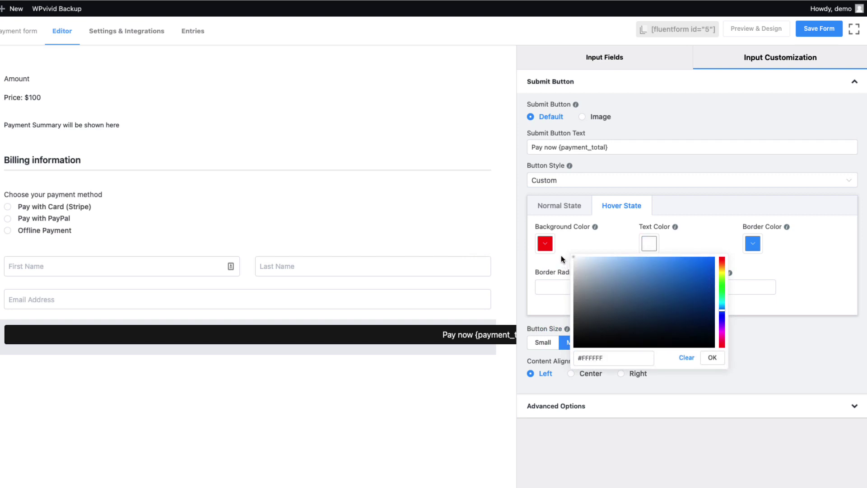
click(752, 244)
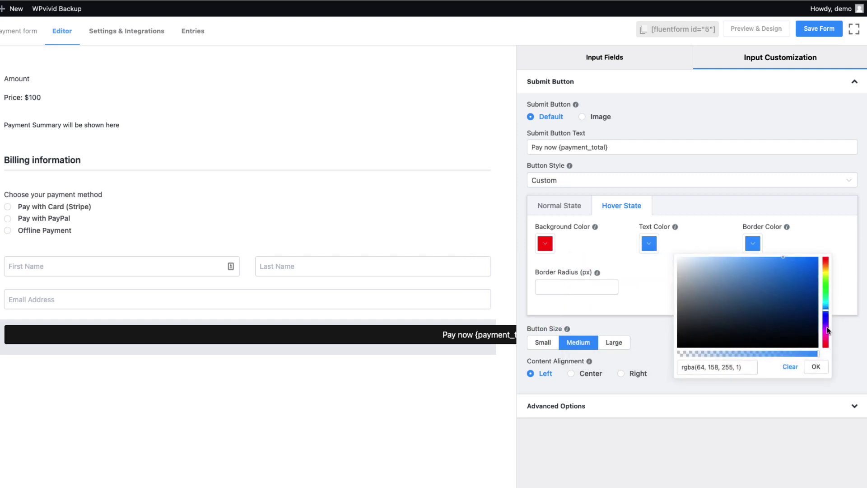
drag(817, 354, 655, 355)
click(816, 367)
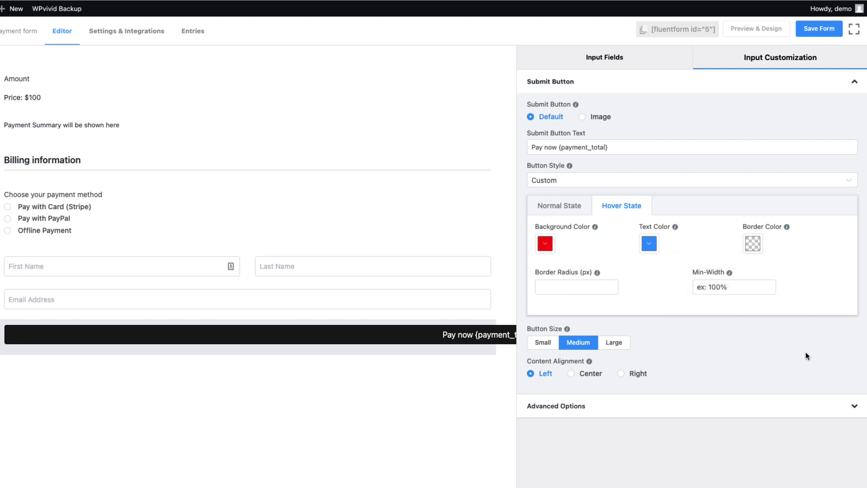
- Make the submit button's normal-state border fully transparent and save the form
click(559, 205)
click(757, 246)
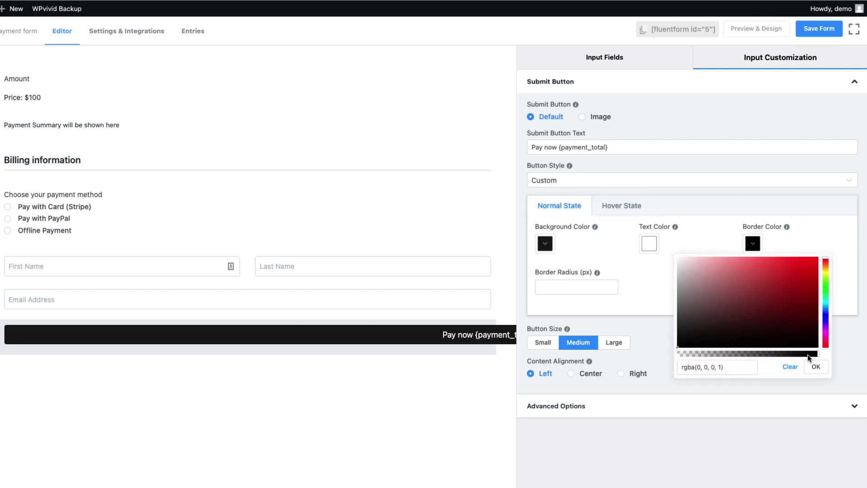
click(819, 29)
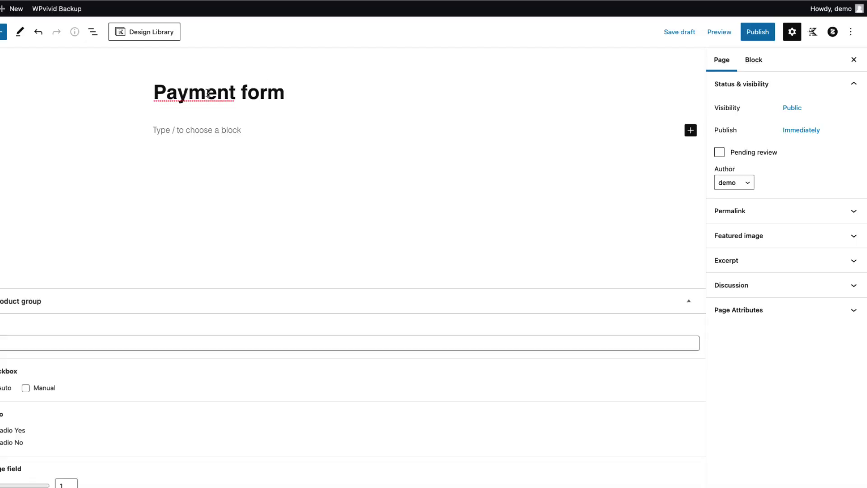
- Insert a Fluent Forms block under the "Payment form" page title and select the Payment form in it
click(186, 131)
text(/flue)
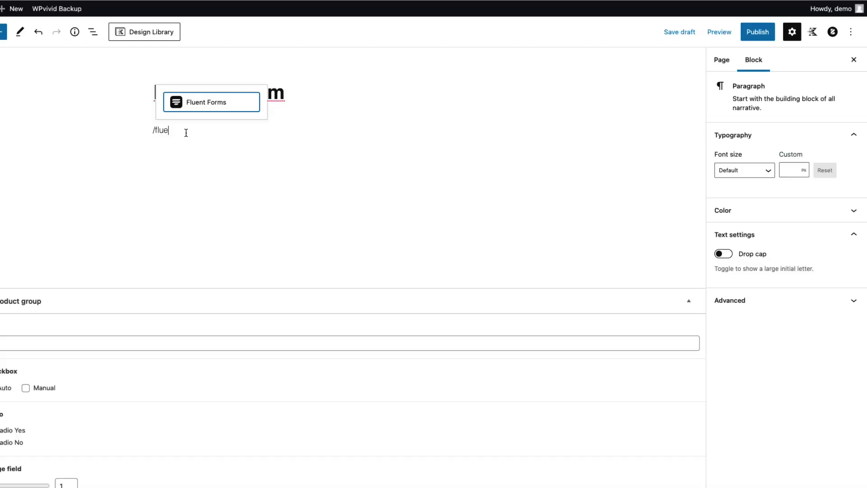
click(194, 106)
click(214, 208)
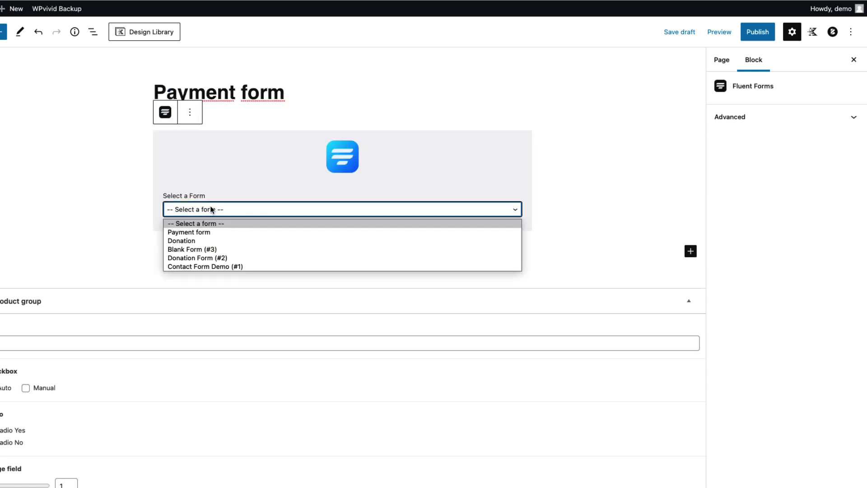
click(194, 232)
- Publish the "Payment form" page and open it on the site
click(767, 31)
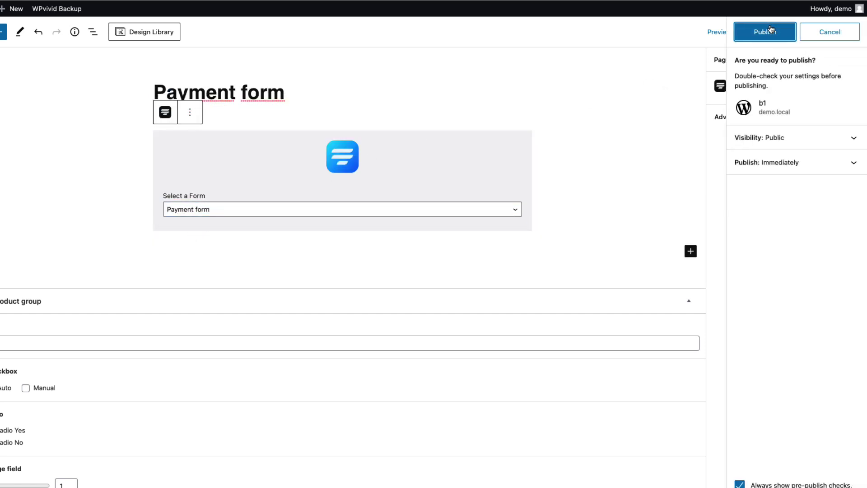
click(772, 29)
click(760, 141)
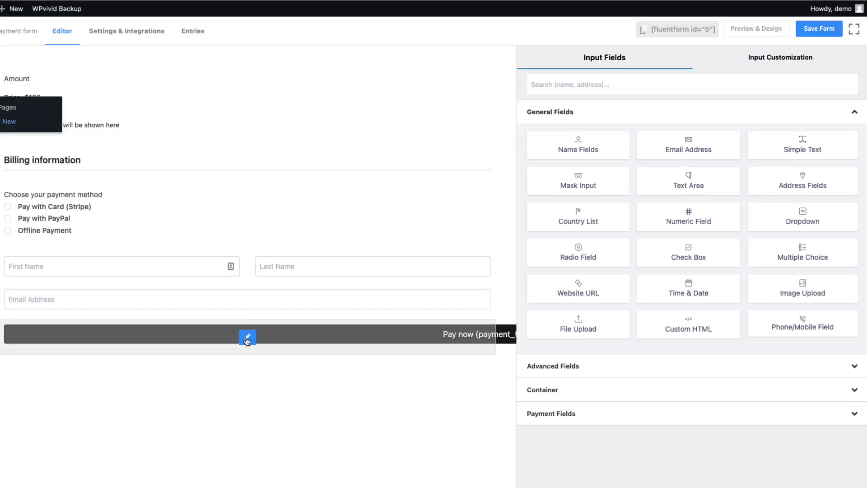
- Set the submit button's normal-state minimum width to 100%, save the form and check the payment total on the published page
click(247, 338)
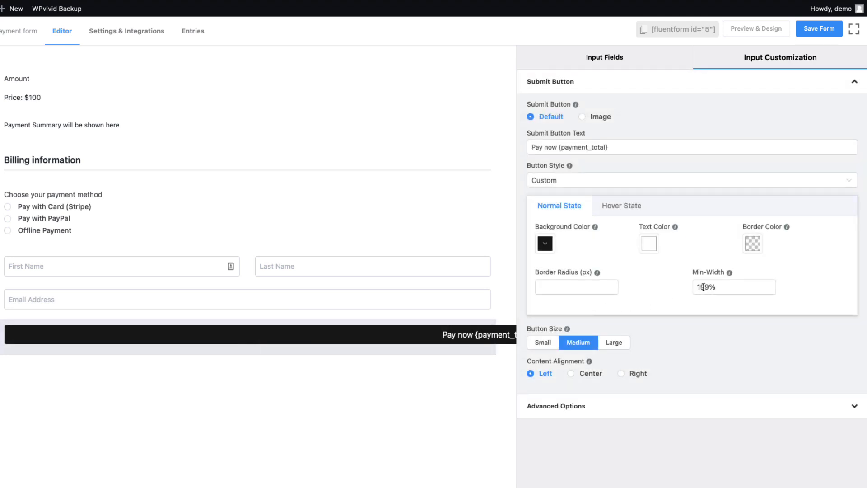
drag(709, 288, 702, 287)
text(00)
click(817, 29)
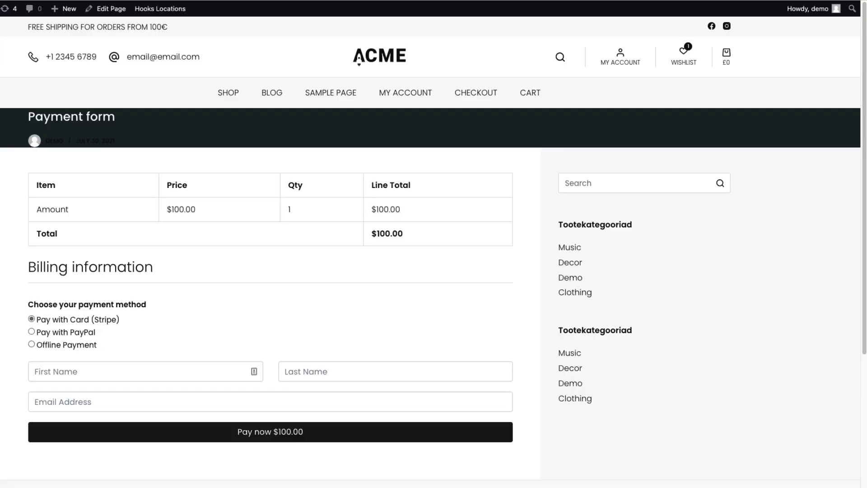
scroll(434, 244, down, 1)
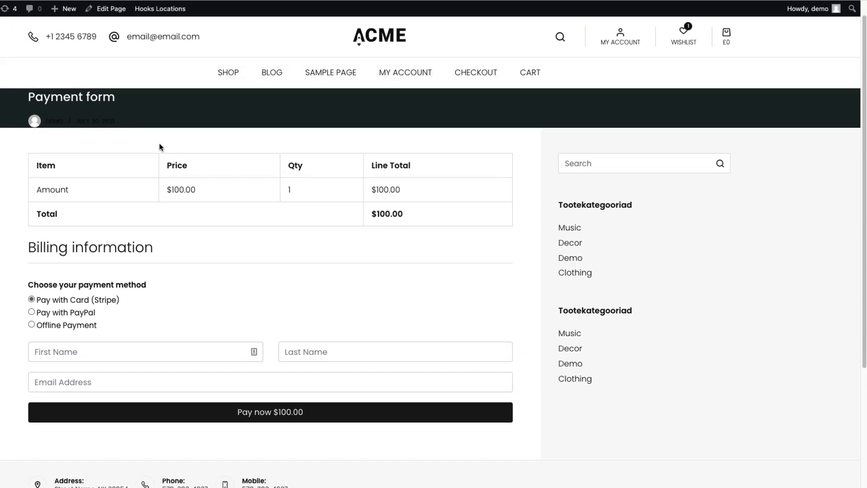
drag(406, 214, 373, 213)
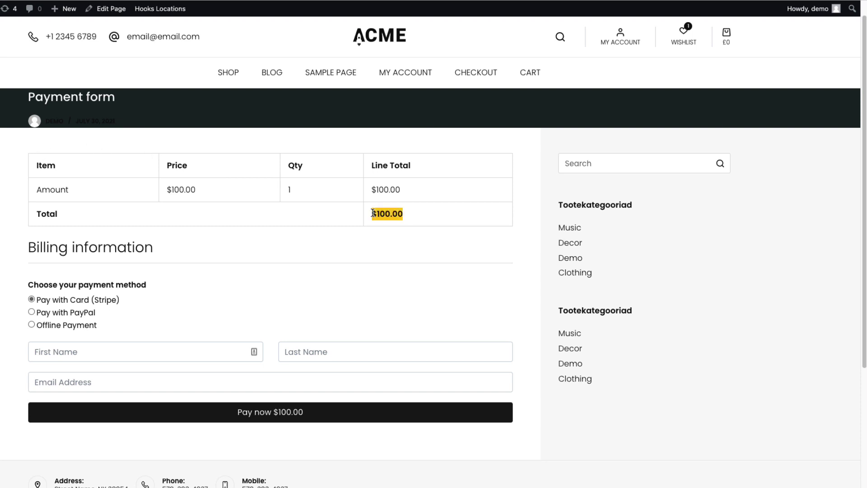
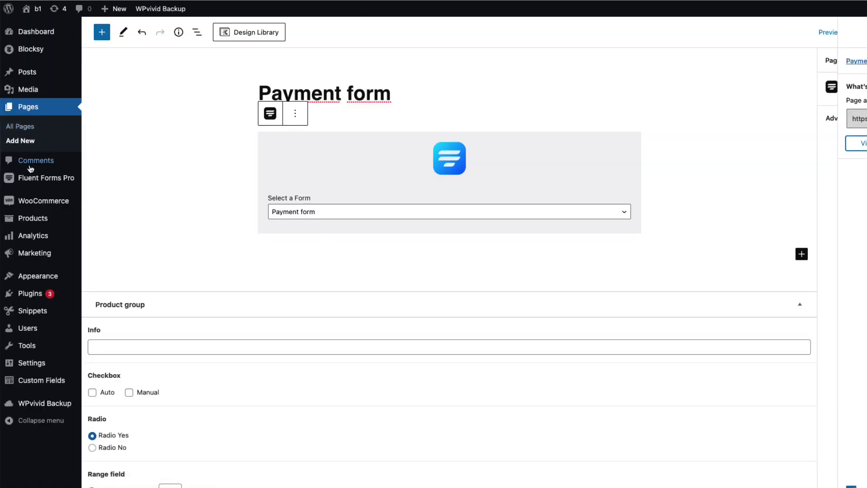
- Create a new blank Fluent Forms form and rename it "Merchandise"
mouse_move(50, 180)
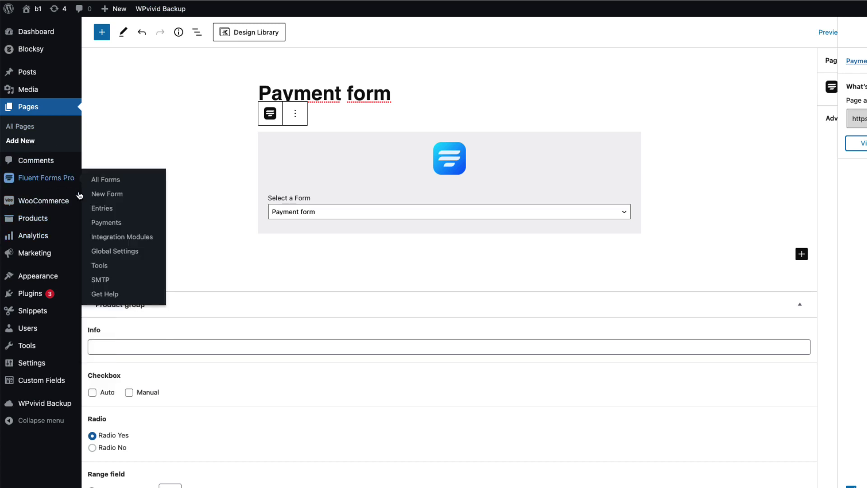
click(109, 195)
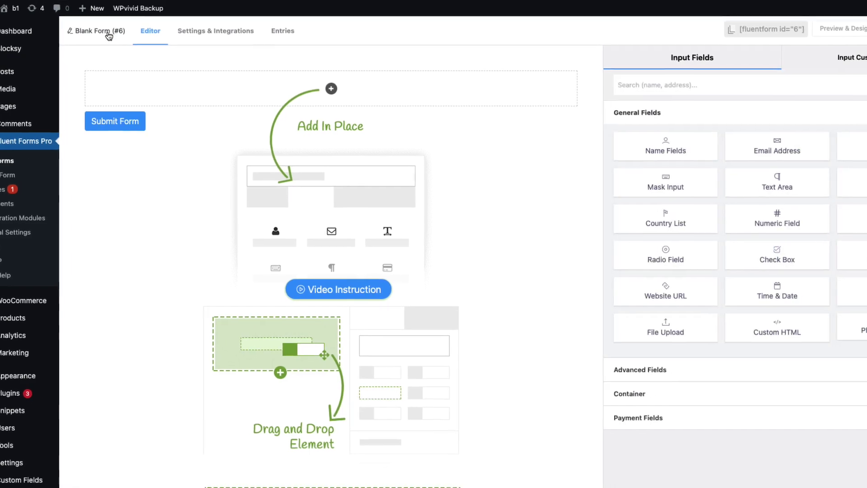
click(131, 31)
triple_click(321, 135)
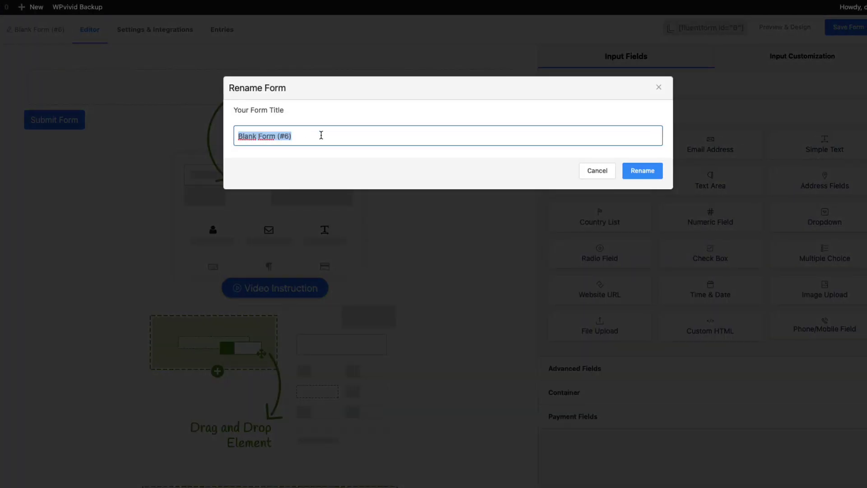
text(Merchandise)
click(649, 170)
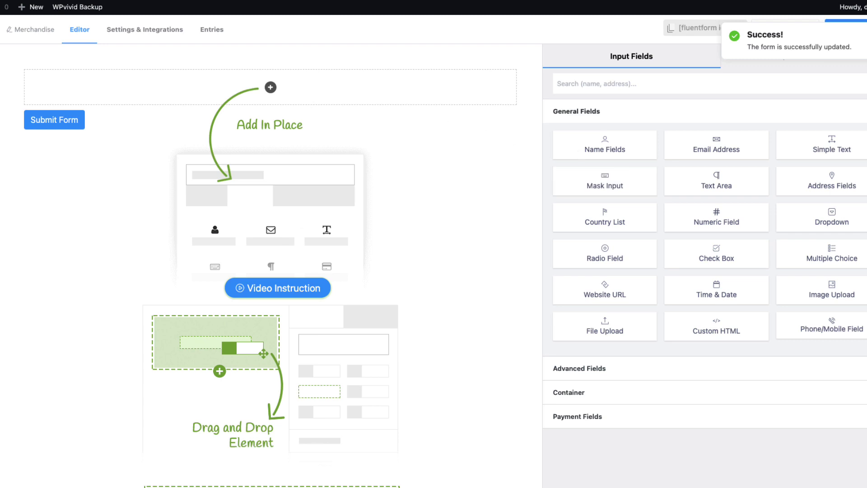
- Add a Payment Field to the Merchandise form and set its product display type to Checkbox Selections
click(587, 416)
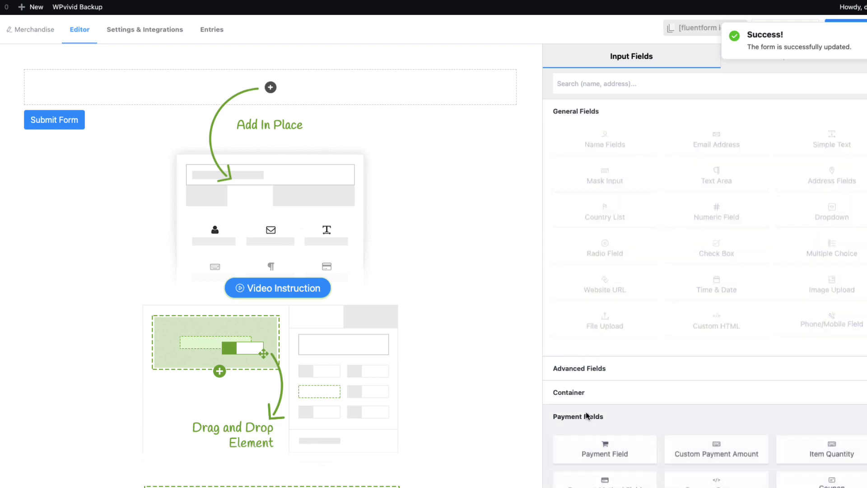
click(600, 213)
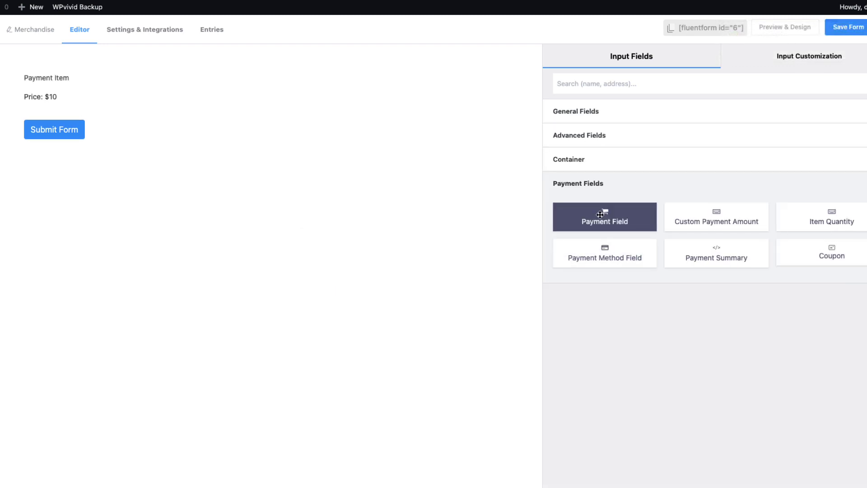
click(259, 91)
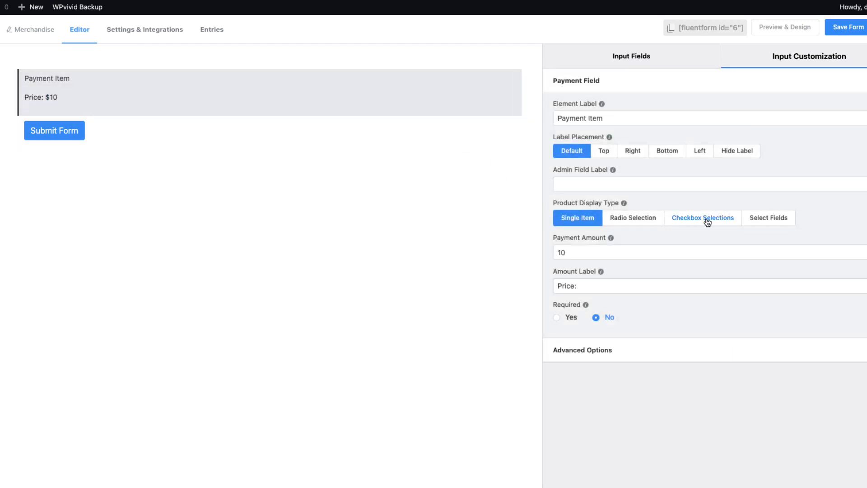
click(708, 221)
- Label the payment field "Album" and enable photos for its payment items
click(736, 122)
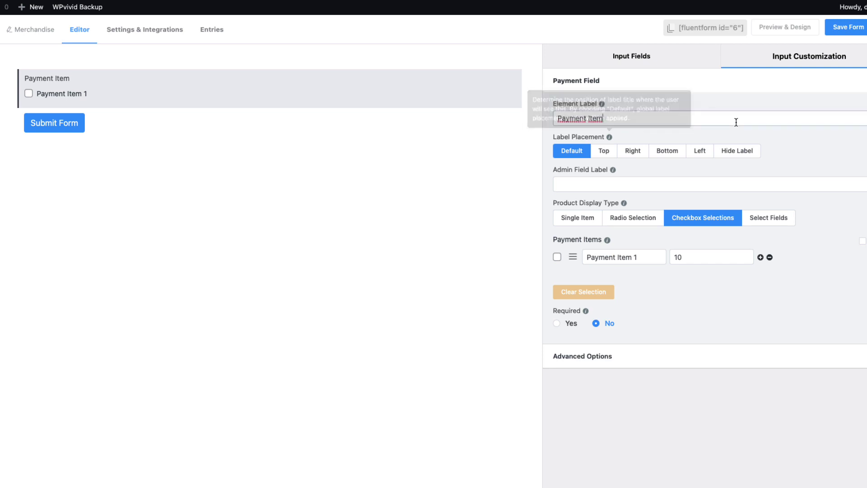
drag(639, 120, 532, 115)
text(Alb)
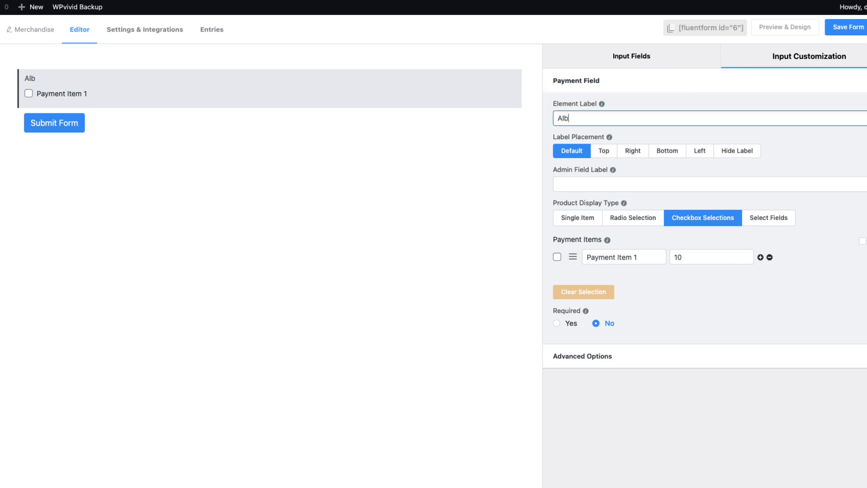
text(um)
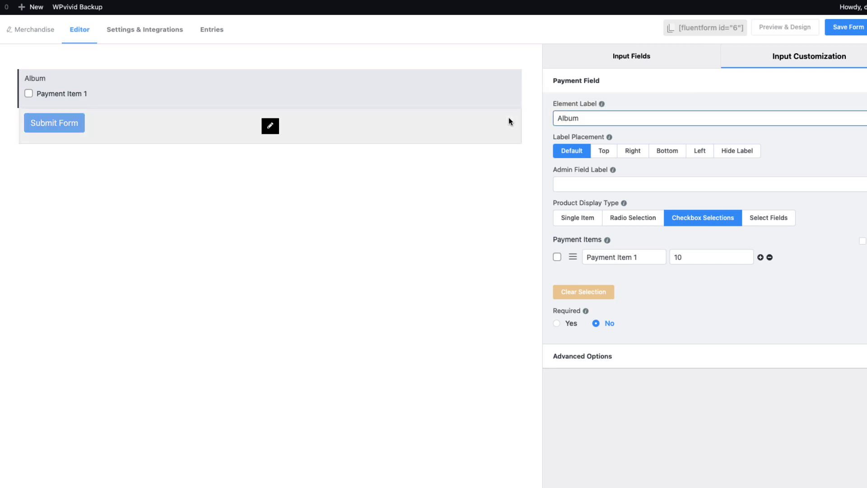
click(863, 241)
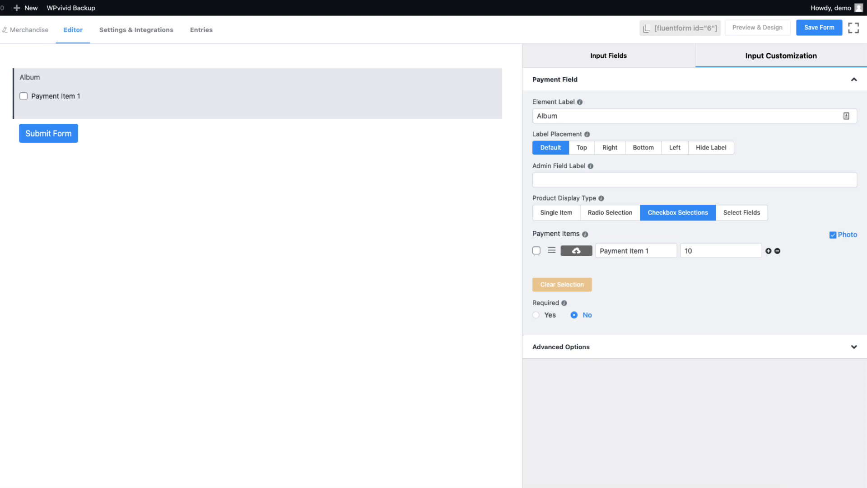
- Name the first payment item "Believe in Nothing - 12.99$" and set its price to 12.99
triple_click(653, 250)
text(Believe in Nothing - 12.99$)
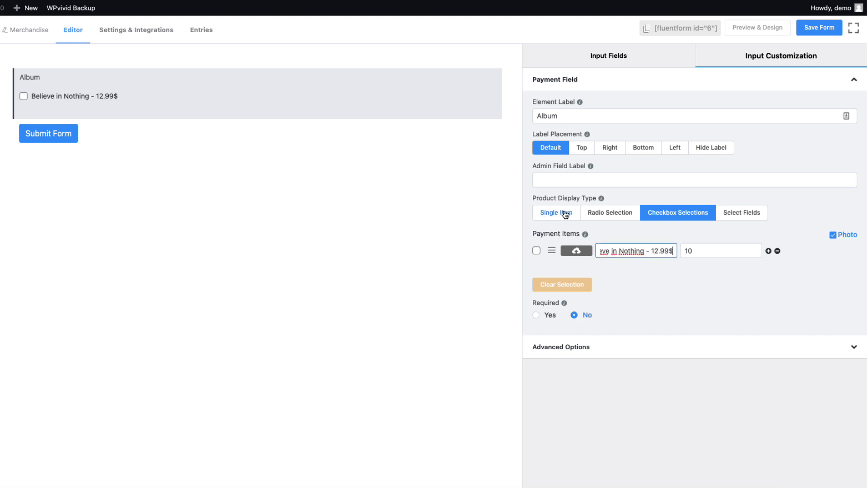
key(Tab)
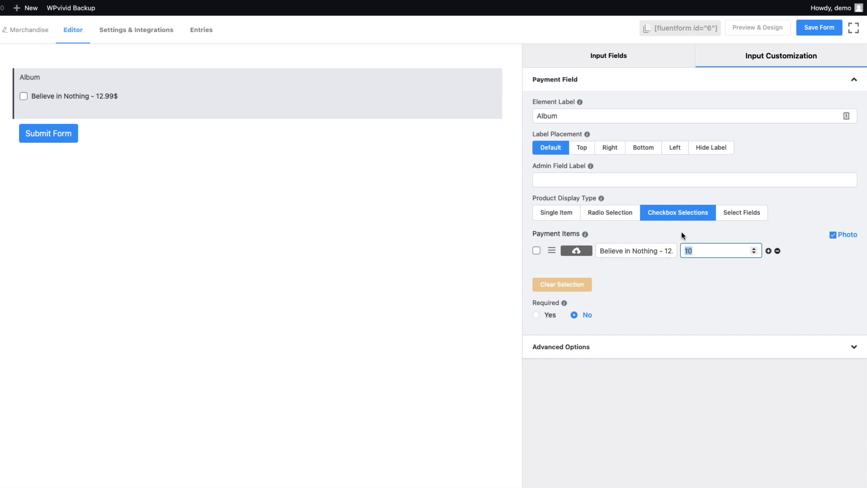
text(12.99)
- Add payment items "Symbol of life - 13.99$" priced 13.99 and "Paradise lost - 12.99$" priced 12.99, plus a fourth item
click(769, 252)
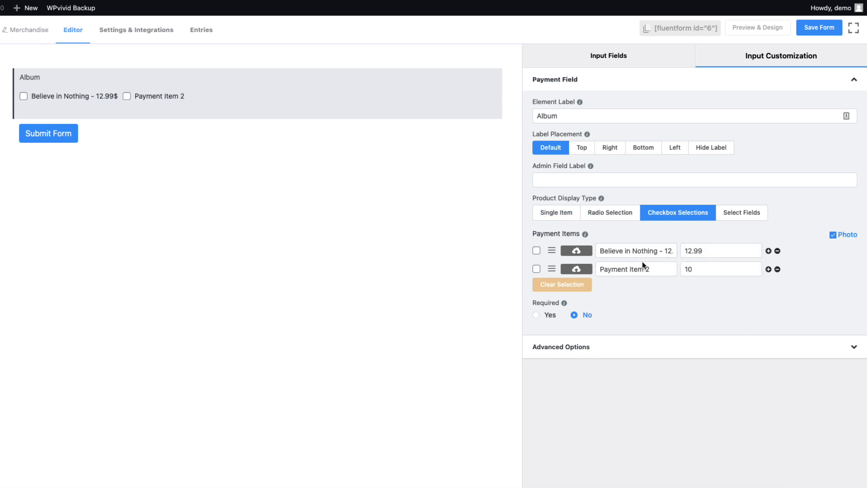
triple_click(633, 289)
text(Paradise lost - 12.99$)
triple_click(654, 305)
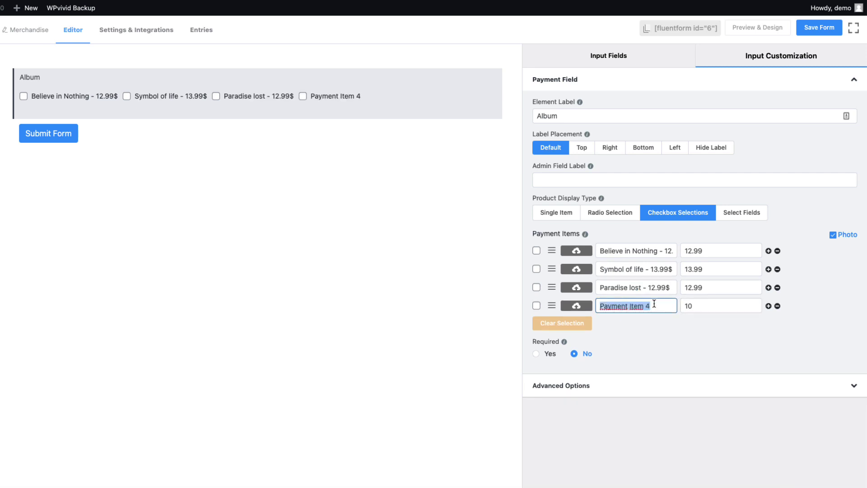
- Label the fourth album item "In requiem - 13.99$" and the fifth "Faith Divides Us - 14.99$"
text(In requiem - 13.99$)
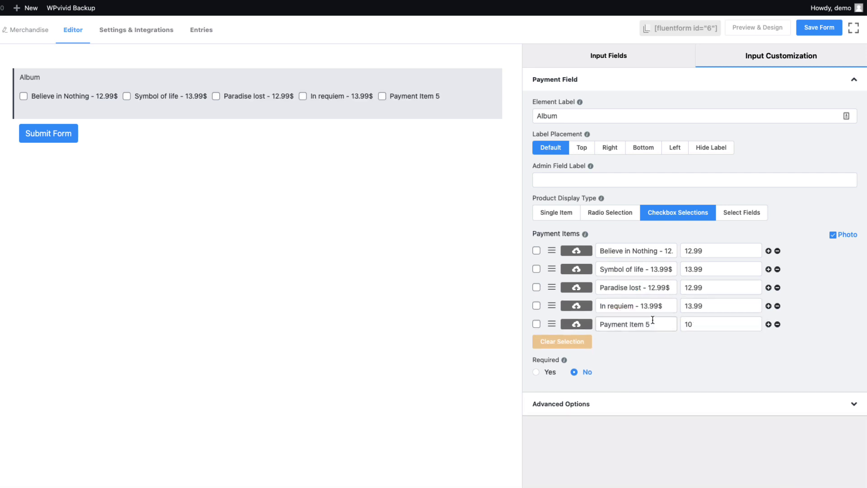
triple_click(652, 324)
text(Faith Divides Us - 14.99$)
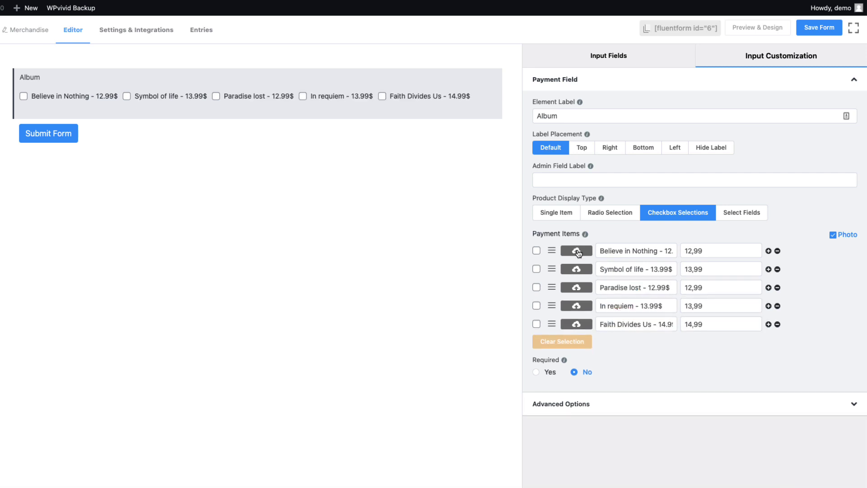
- Assign the matching album cover from the media library to each of the five Album payment items
click(576, 251)
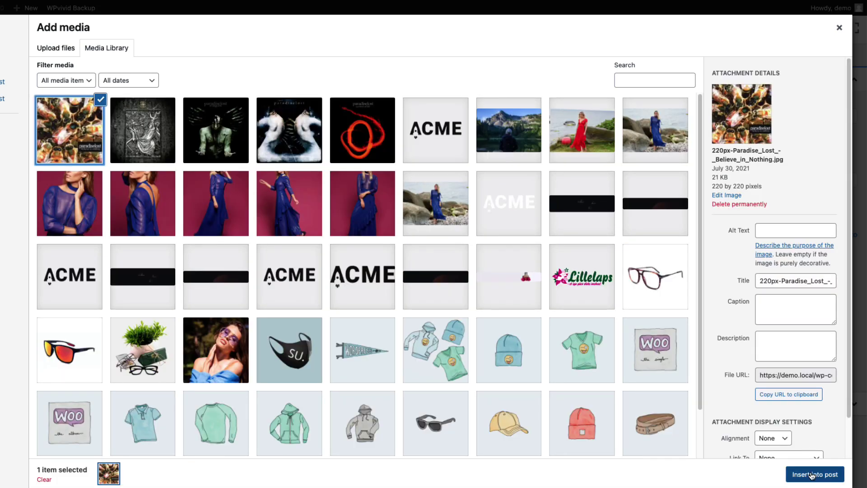
click(813, 474)
click(576, 270)
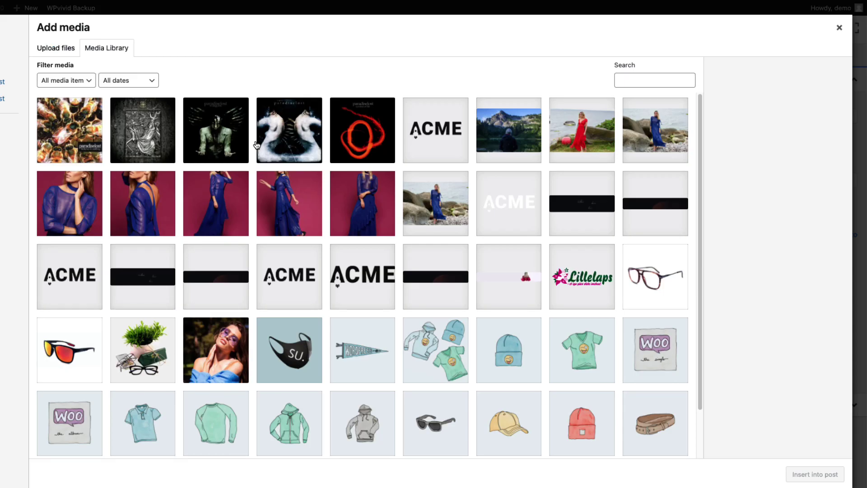
click(370, 143)
click(814, 474)
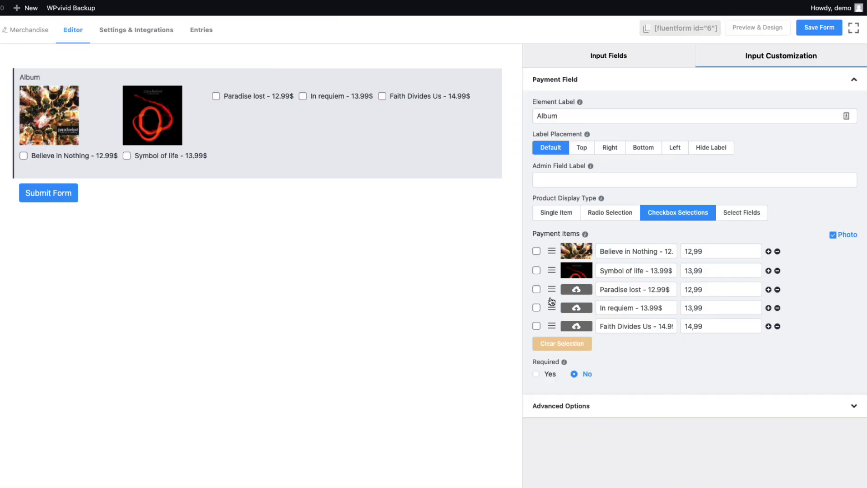
click(577, 290)
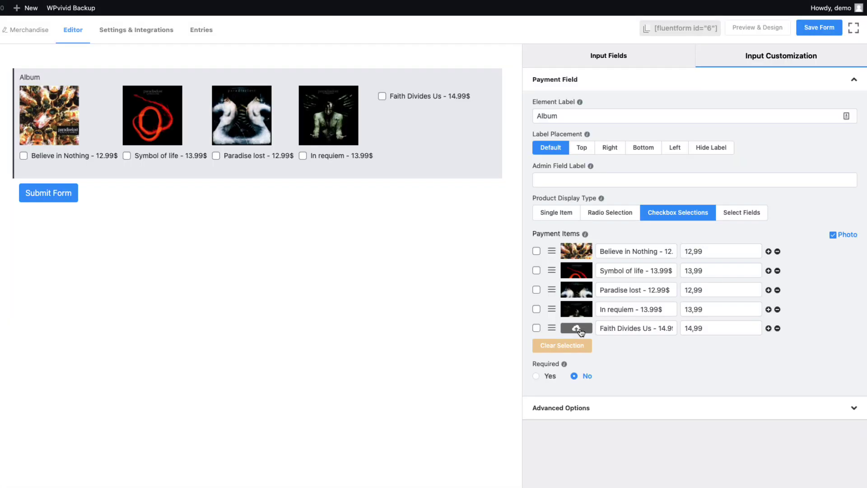
click(575, 327)
click(153, 131)
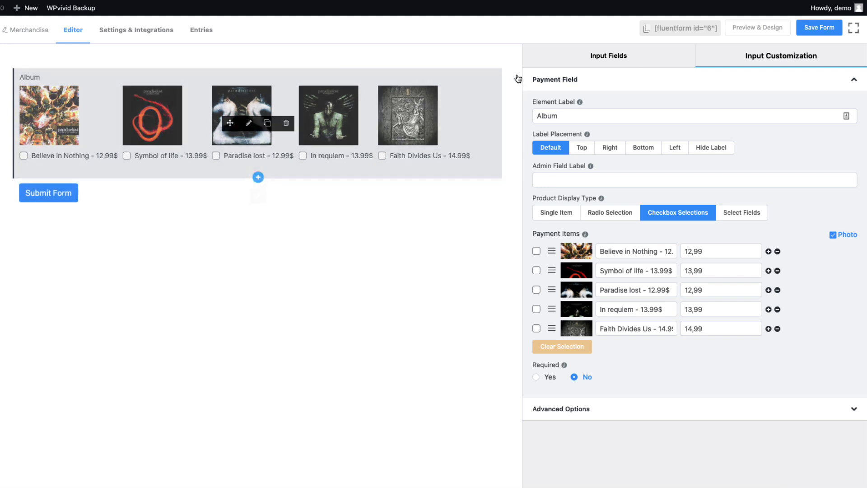
- Add a payment field below Album, set its display type to Radio Selection and label it "Deluxe set"
click(608, 56)
drag(589, 253, 592, 227)
click(587, 218)
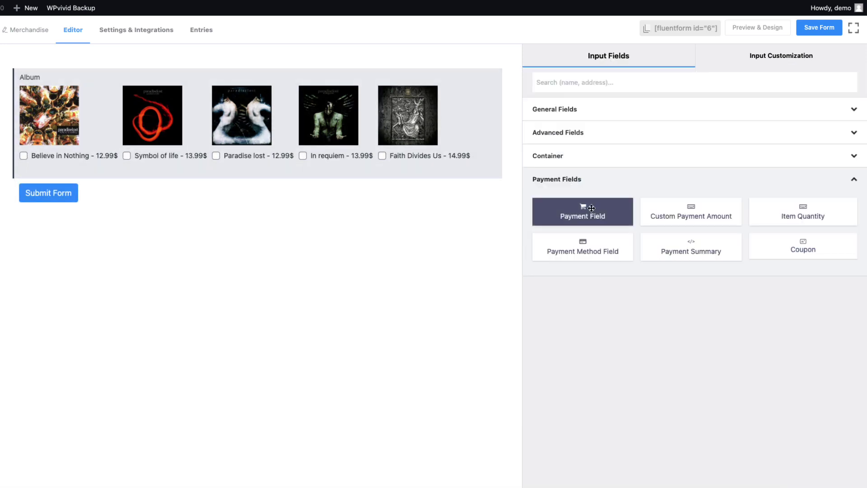
click(248, 204)
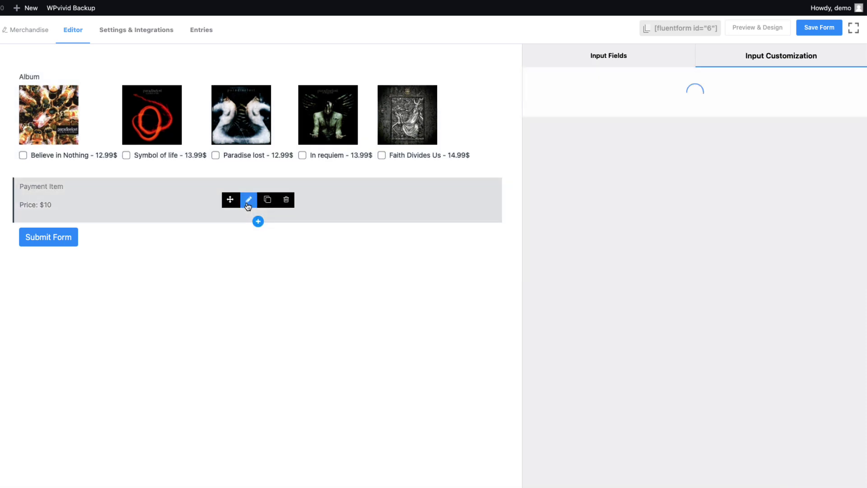
click(615, 214)
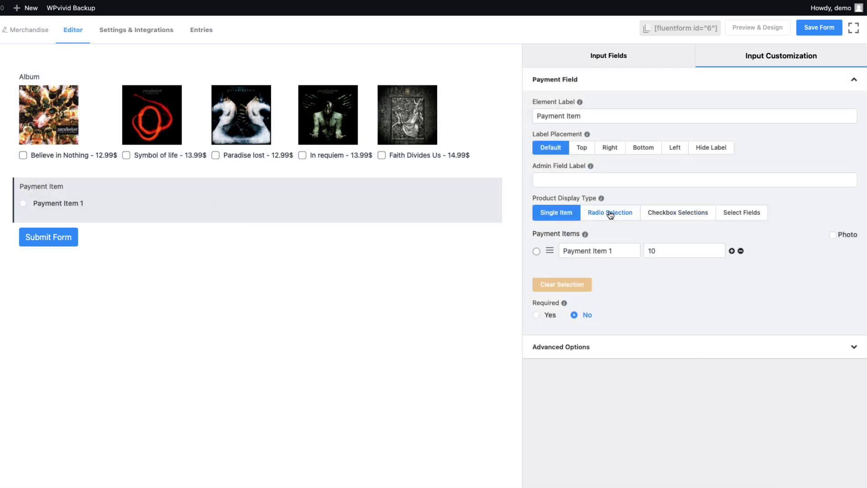
triple_click(604, 119)
text(Deluxe set)
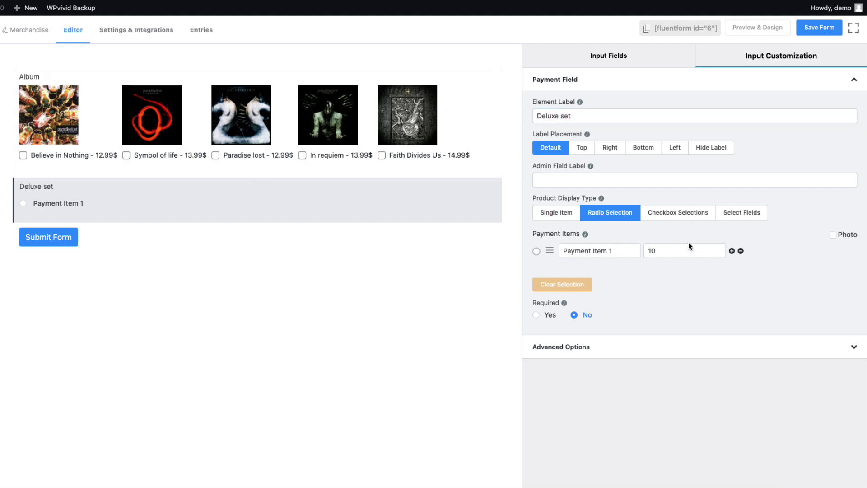
- Give the Deluxe set field the options "Yes add deluxe set (+13.99$)" priced 13,99 and "No, I don't want it" priced 0
triple_click(623, 250)
text(Yes add deluxe set (+13.99$))
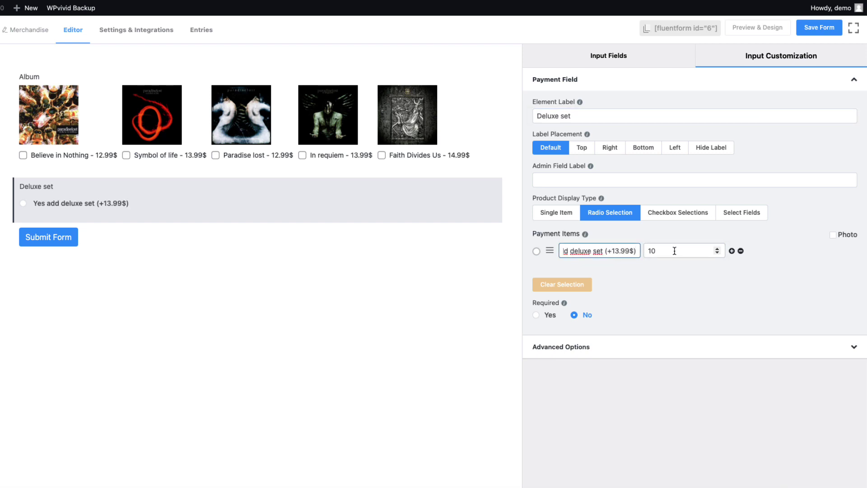
drag(668, 249, 648, 247)
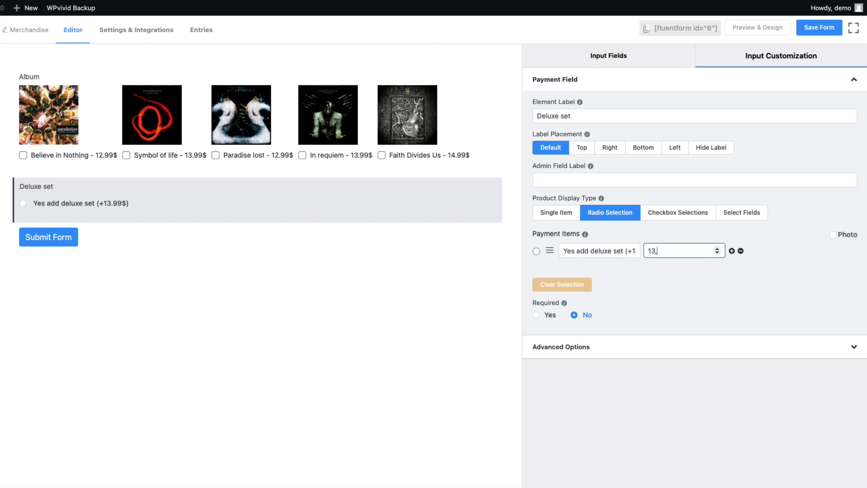
click(731, 251)
triple_click(619, 268)
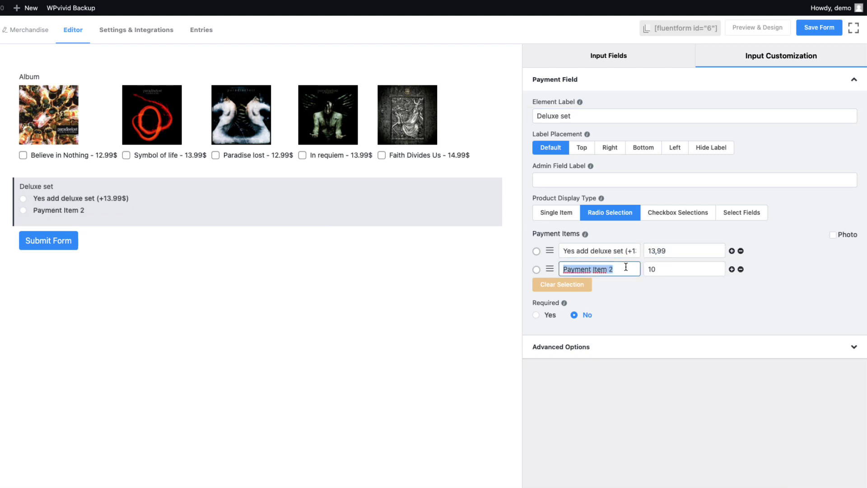
text(No, I don't want it)
double_click(658, 270)
text(0)
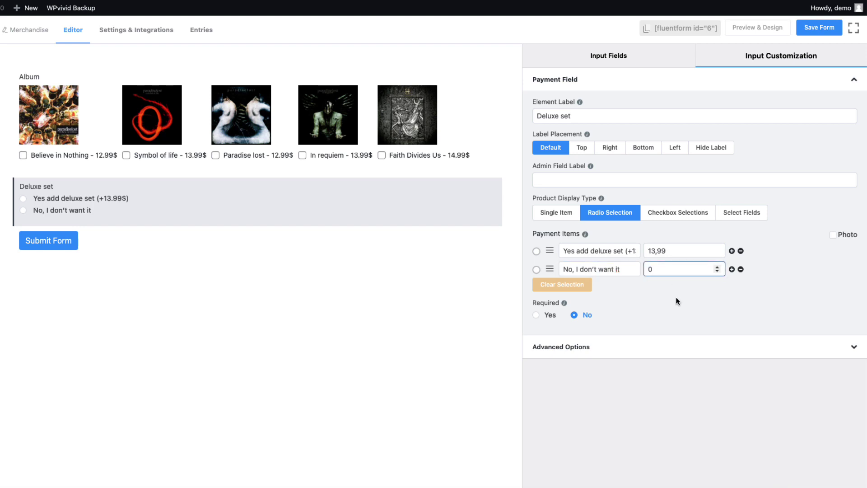
click(653, 305)
- Enable conditional logic on the Deluxe set field so it shows when Album equals "Symbol of life - 13.99$"
click(572, 351)
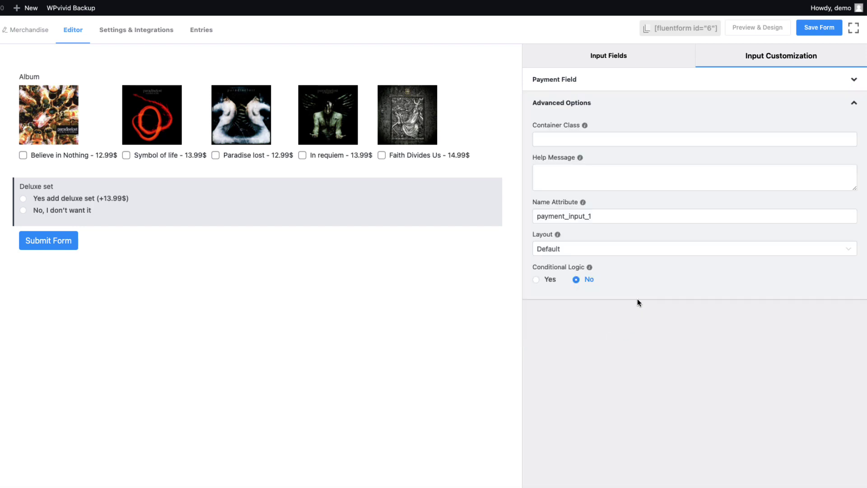
click(537, 280)
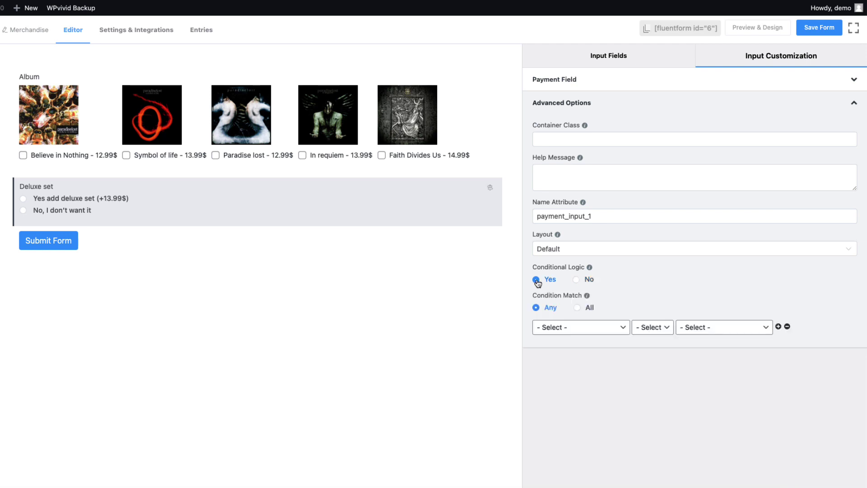
click(570, 330)
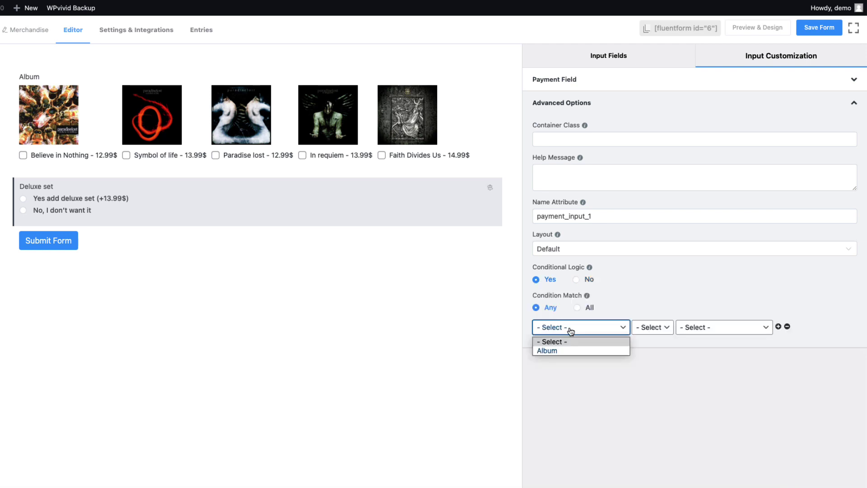
click(549, 351)
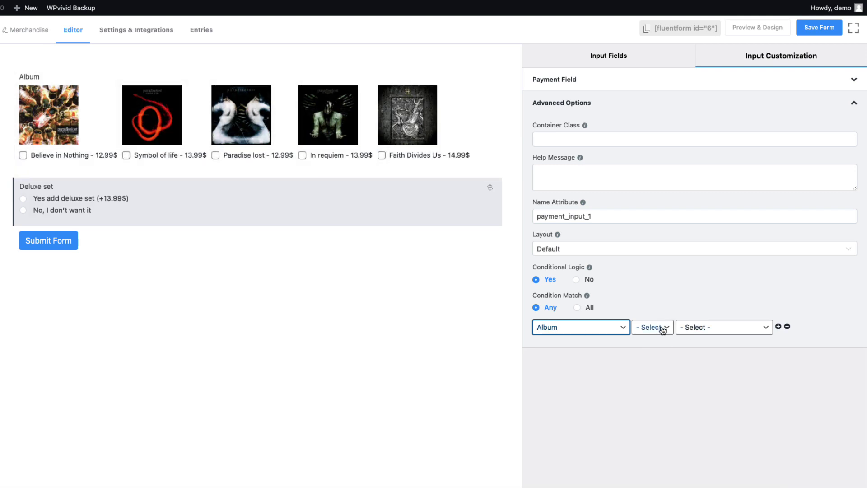
click(662, 329)
click(652, 350)
click(709, 329)
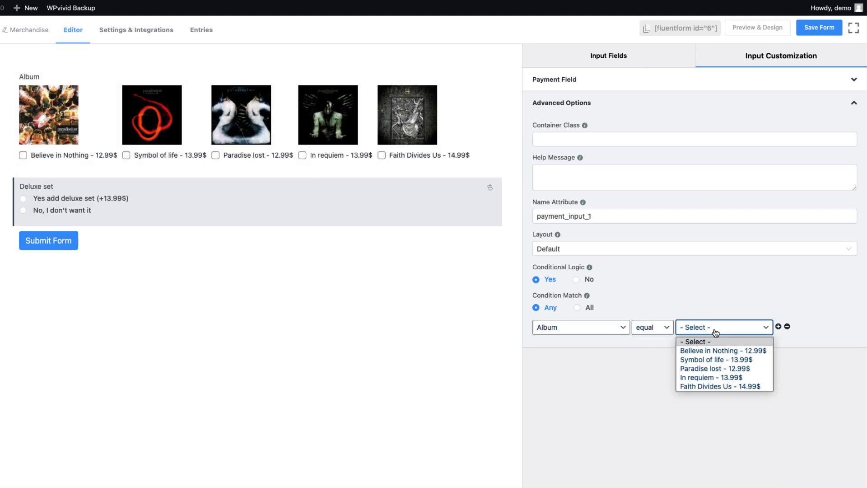
click(698, 360)
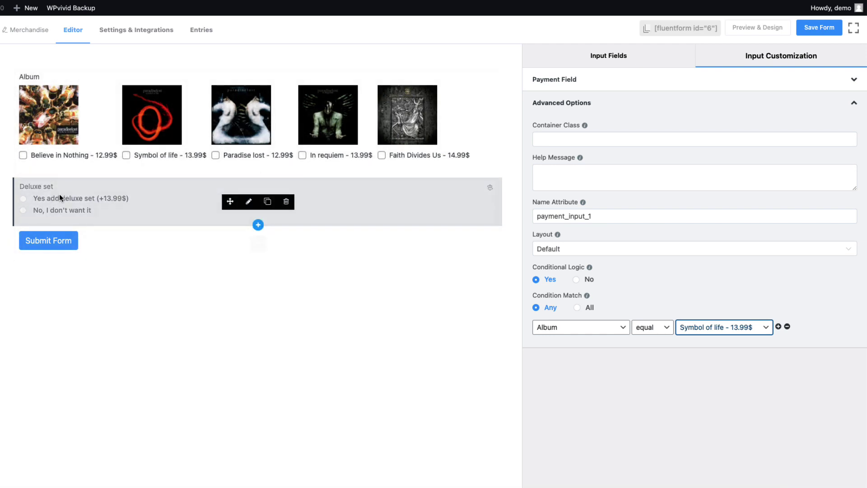
- Save the form and test the Deluxe set condition in the preview by choosing the Symbol of life album
click(819, 27)
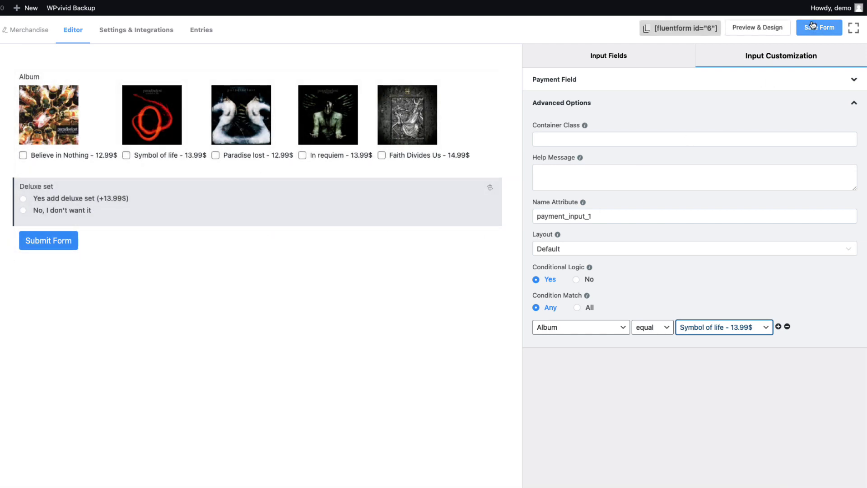
click(777, 28)
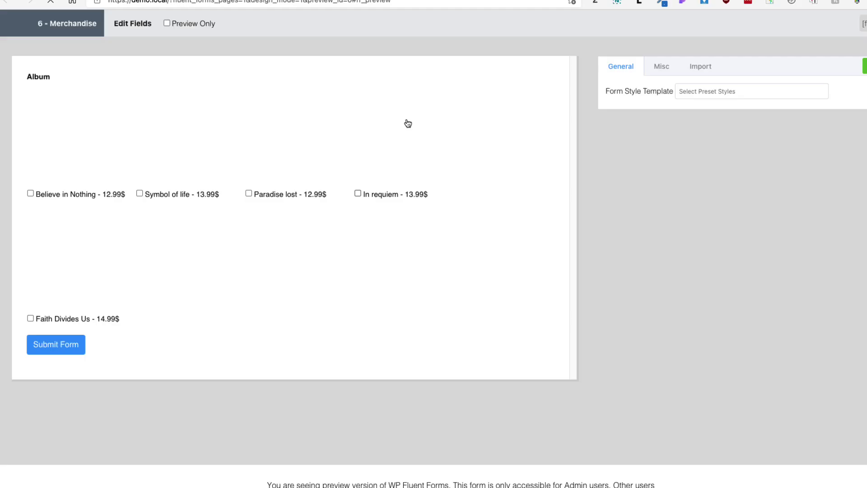
click(181, 150)
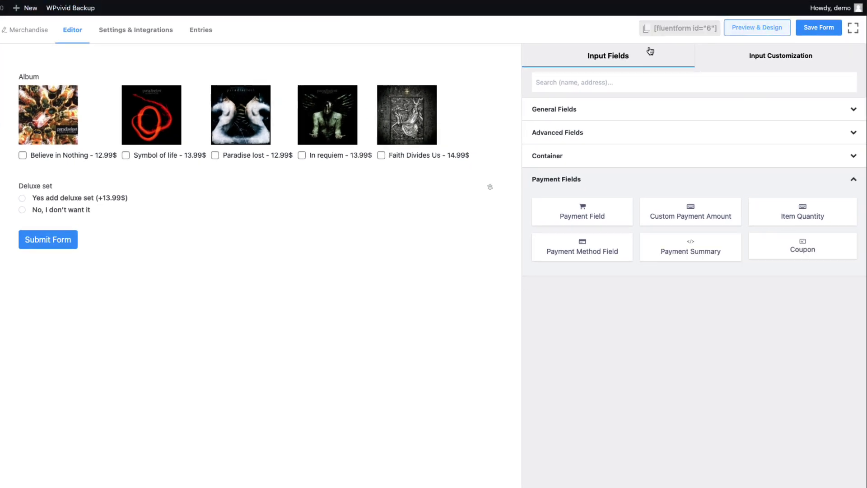
- Add a section break below the Deluxe set field, label it "T-shirts" and clear its description
click(578, 84)
text(sec)
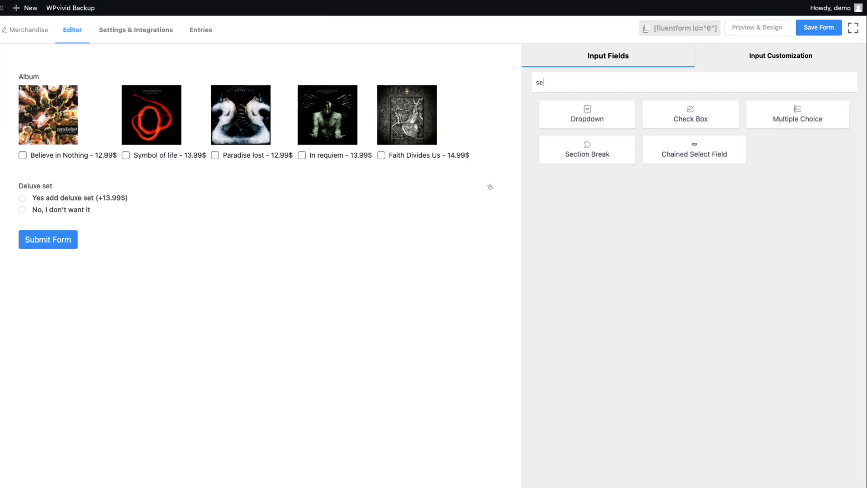
click(605, 115)
click(244, 246)
text(T)
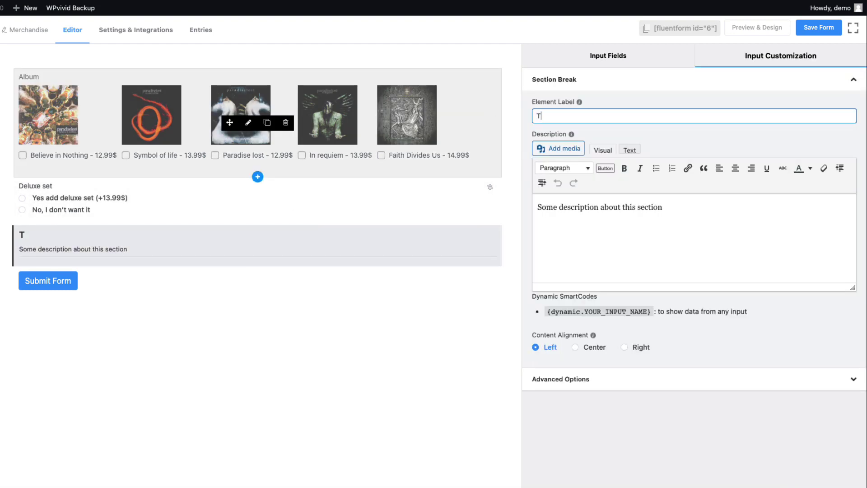
text(-shirts)
click(611, 195)
key(ctrl+a)
key(BackSpace)
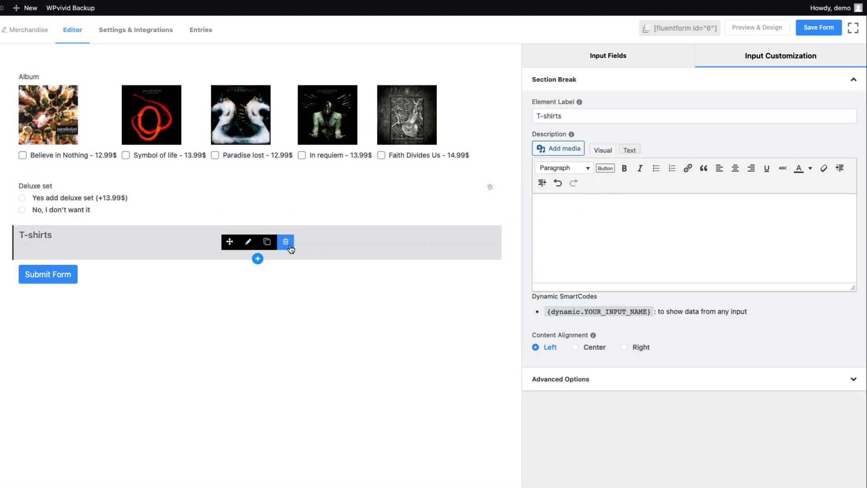
- Place a duplicate of the T-shirts section break above the Album field and try to relabel it "Albums"
click(267, 241)
drag(230, 242, 225, 101)
drag(565, 116, 524, 115)
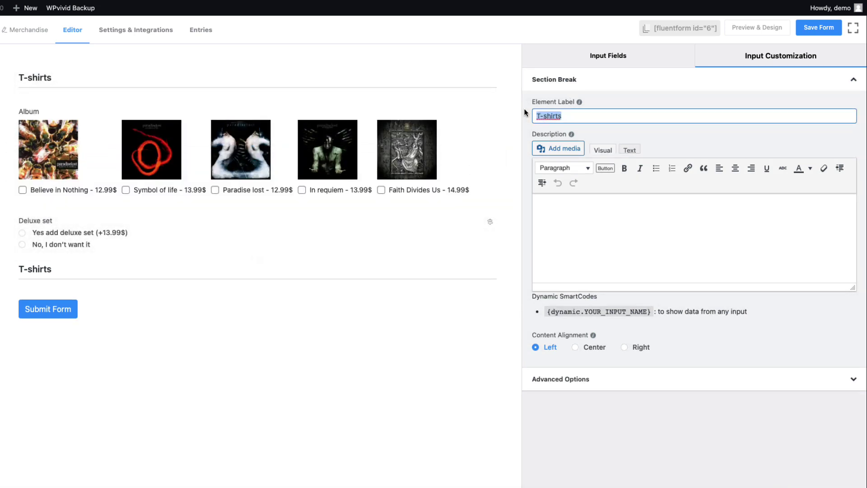
text(Albuyms)
key(BackSpace)
key(BackSpace)
key(BackSpace)
text(ms)
- Add a payment field under the lower T-shirts section break and set it to Checkbox Selections with photos enabled
click(611, 60)
click(577, 208)
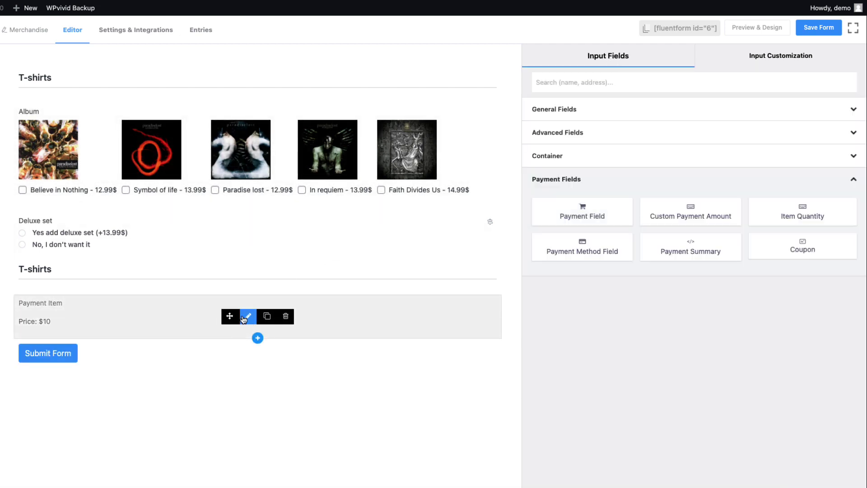
click(246, 313)
click(671, 216)
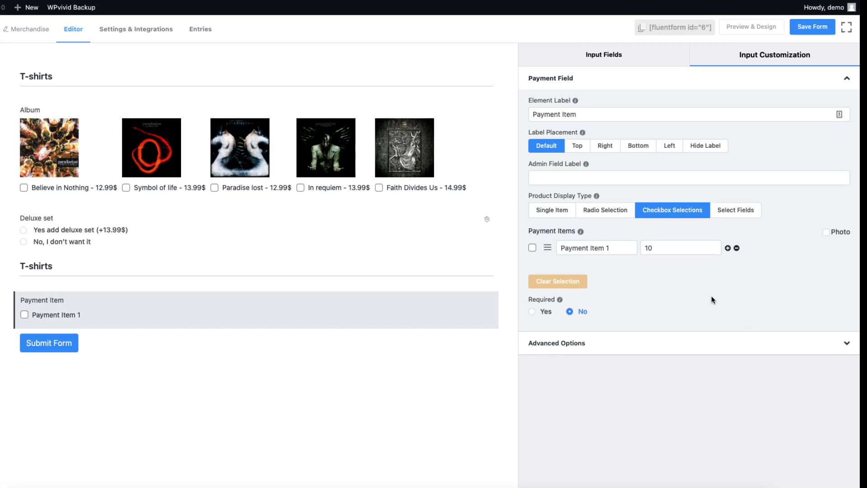
click(826, 232)
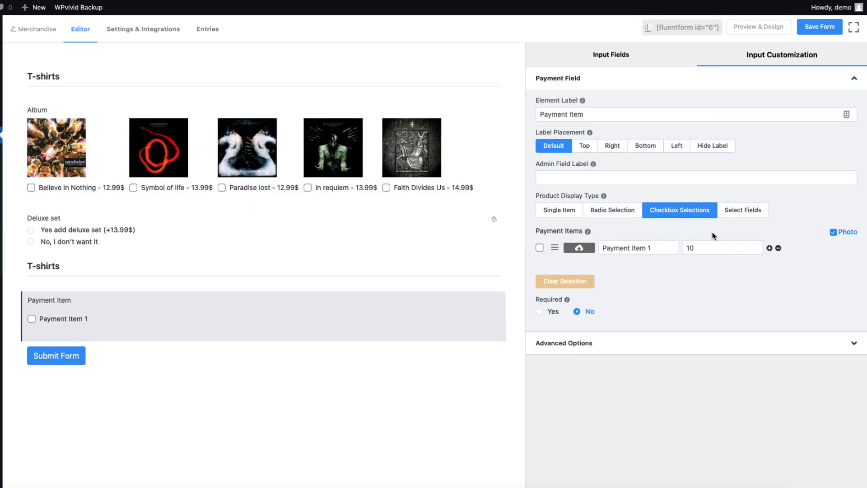
- Hide the new payment field's label and set its element label to "T-shirts"
click(724, 149)
drag(588, 115, 504, 105)
text(T)
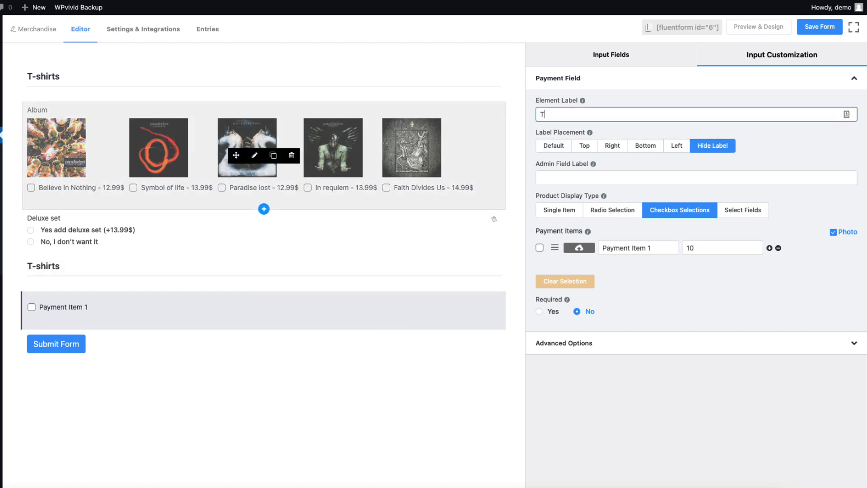
text(-shirts)
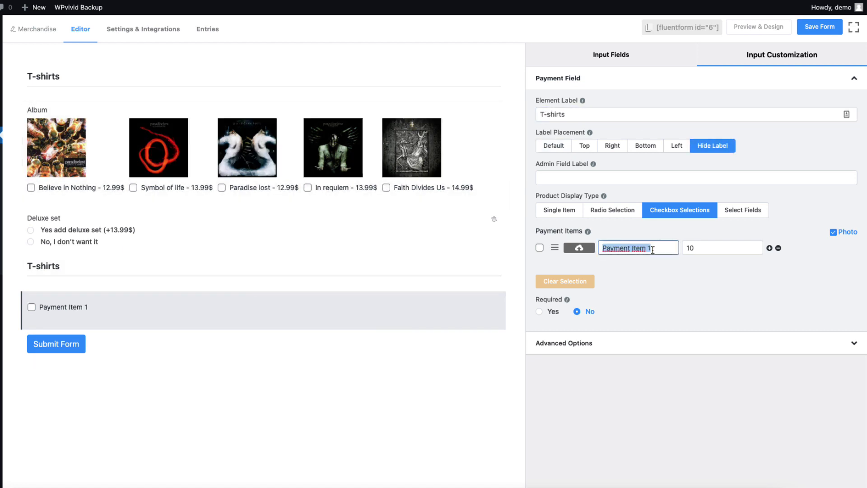
- Name the first T-shirts payment item "Female dark - 22.99$" and set its price to 22,99
text(Female dark - 22.99$)
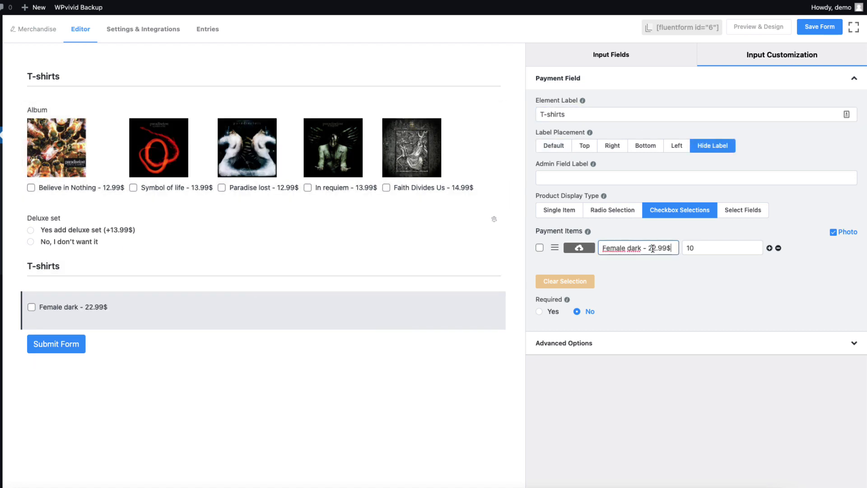
double_click(690, 248)
text(22,99)
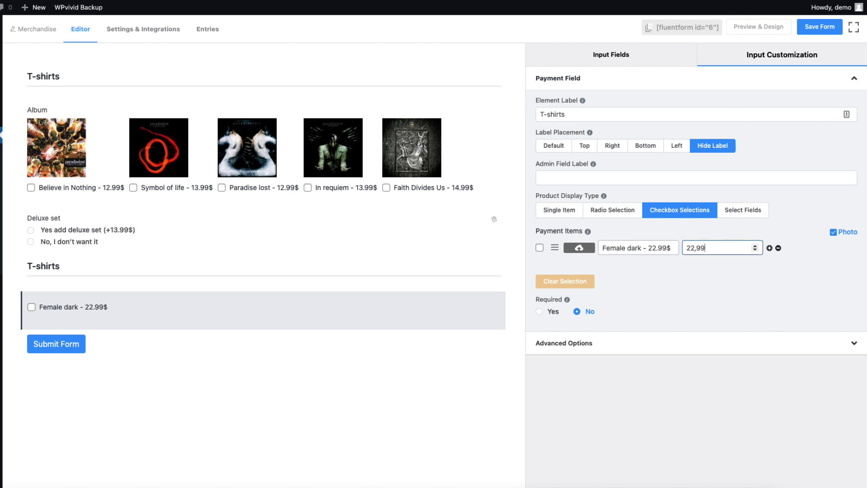
- Add a product photo to the "Female dark - 22.99$" payment item
click(579, 247)
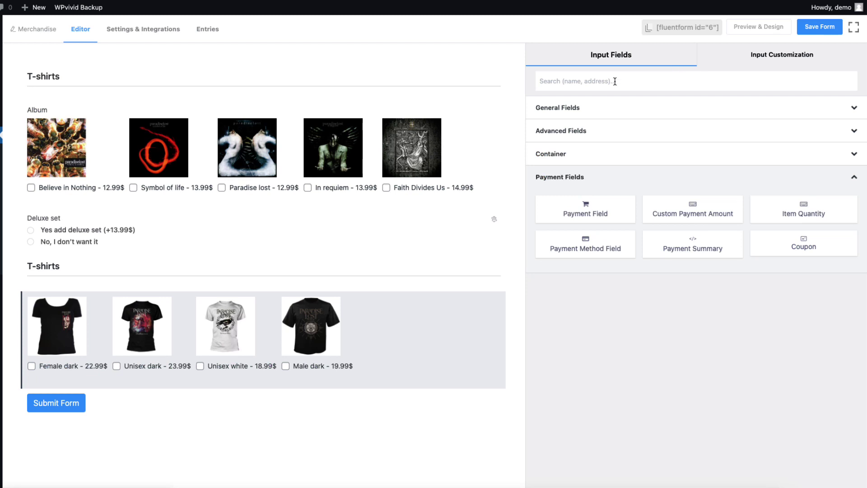
- Add a radio field below the T-shirts payment field and set its element label to "Size"
click(591, 79)
click(601, 109)
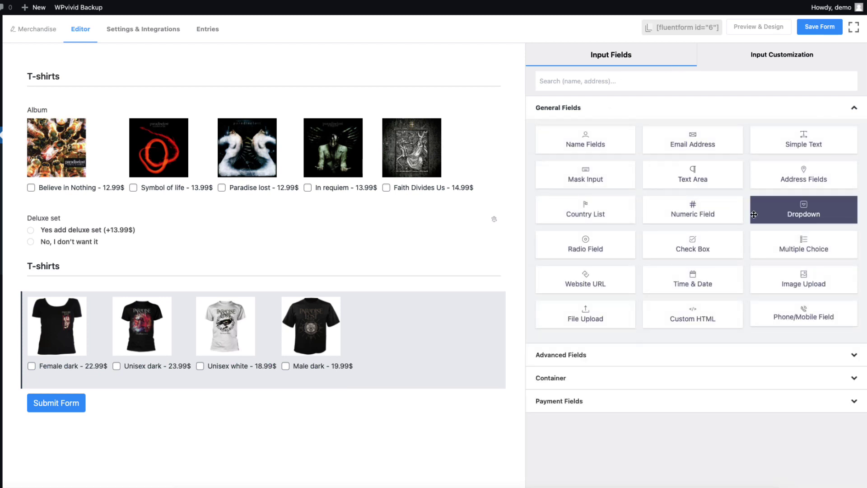
click(586, 246)
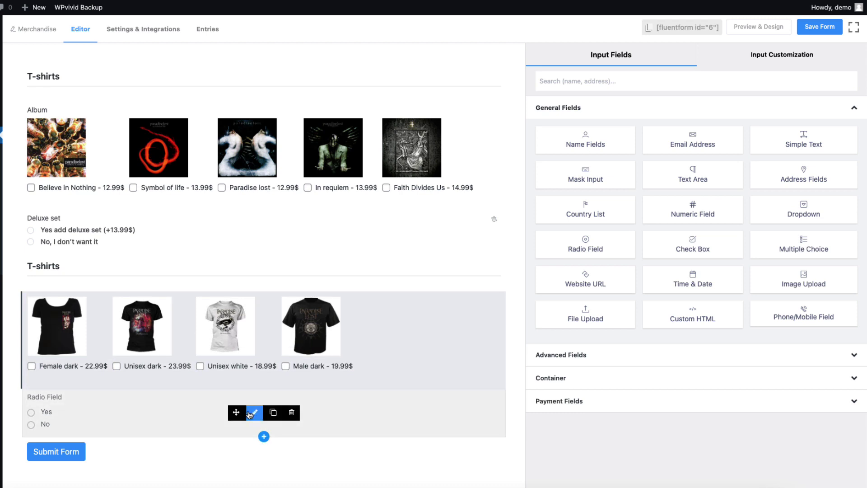
click(253, 412)
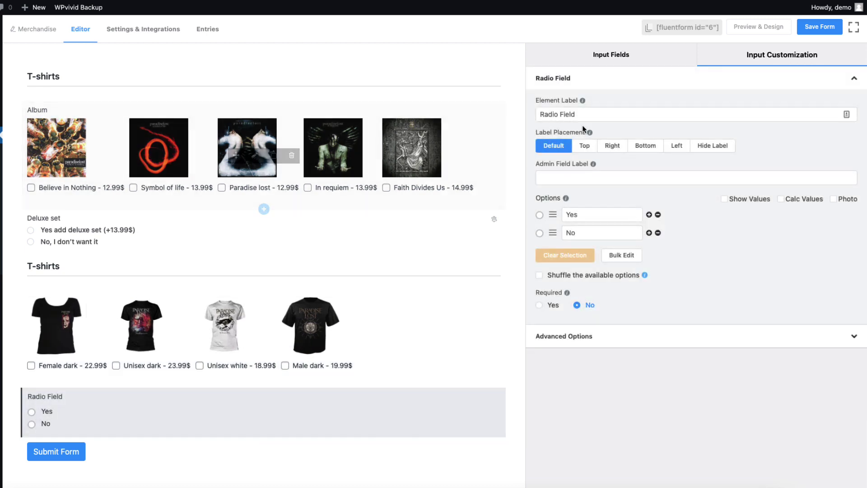
click(587, 116)
key(super+a)
text(Size)
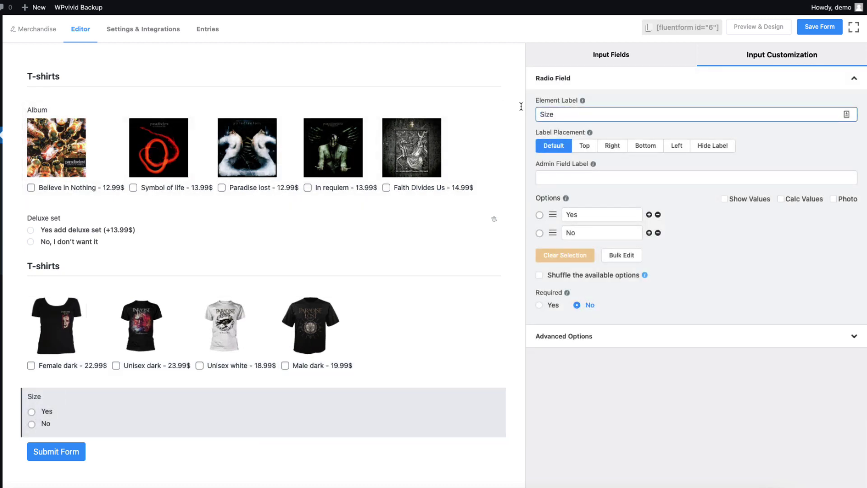
- Set the Size field's options to S, M, L and XL
double_click(572, 214)
text(S)
key(Tab)
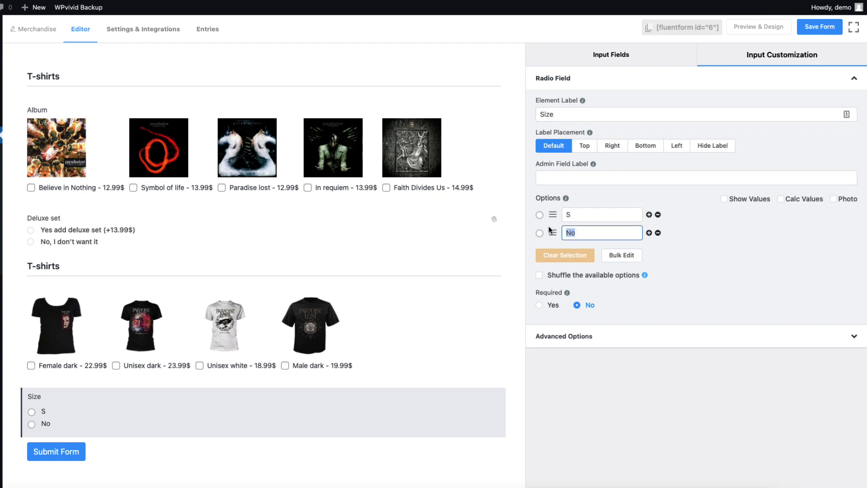
text(M)
click(649, 232)
text(L)
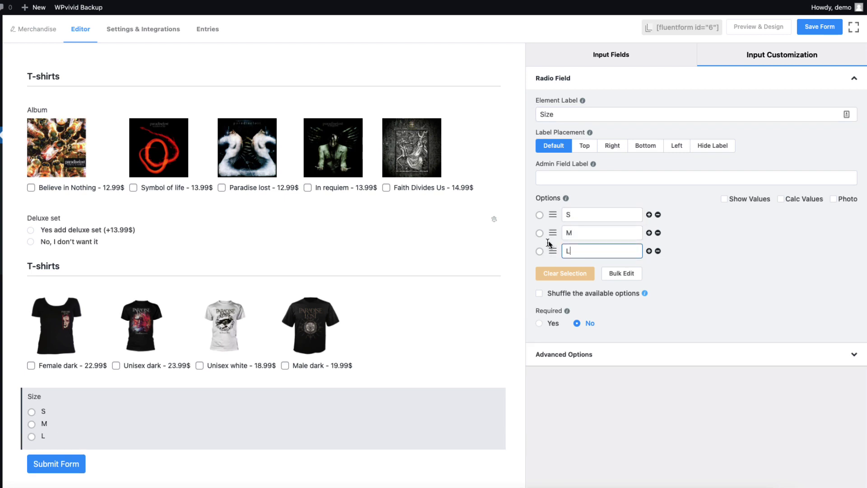
click(649, 252)
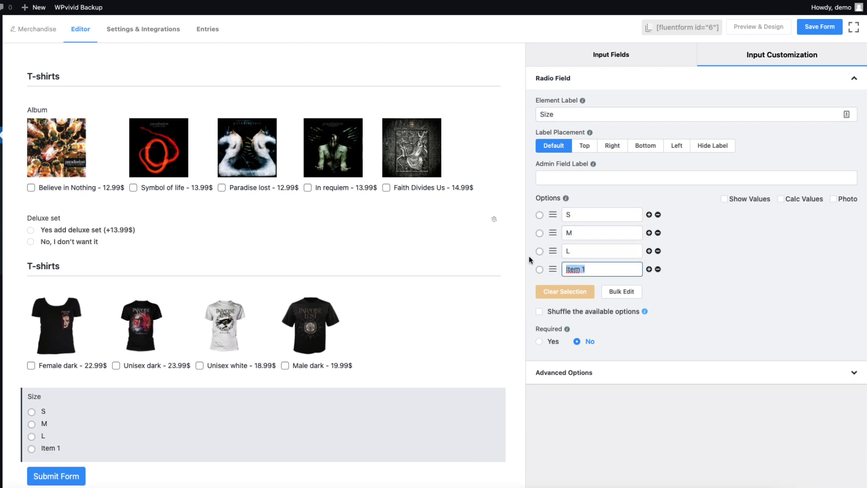
text(XL)
- Enable conditional logic on the Size field with the condition T-shirts equal "Female dark - 22.99$"
click(578, 374)
click(545, 307)
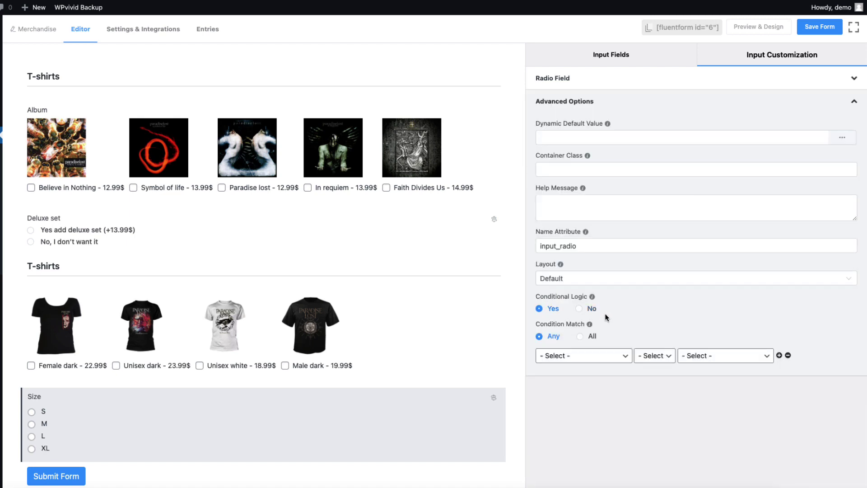
click(571, 359)
click(559, 397)
click(654, 356)
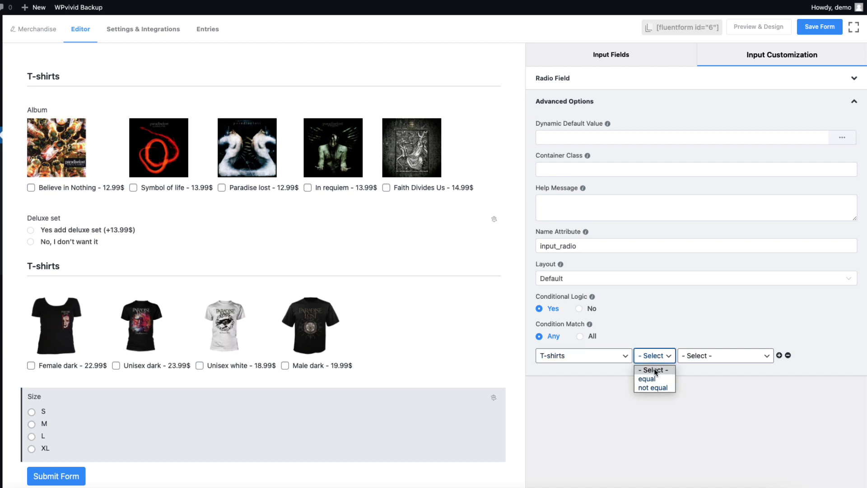
click(647, 378)
click(716, 356)
click(704, 379)
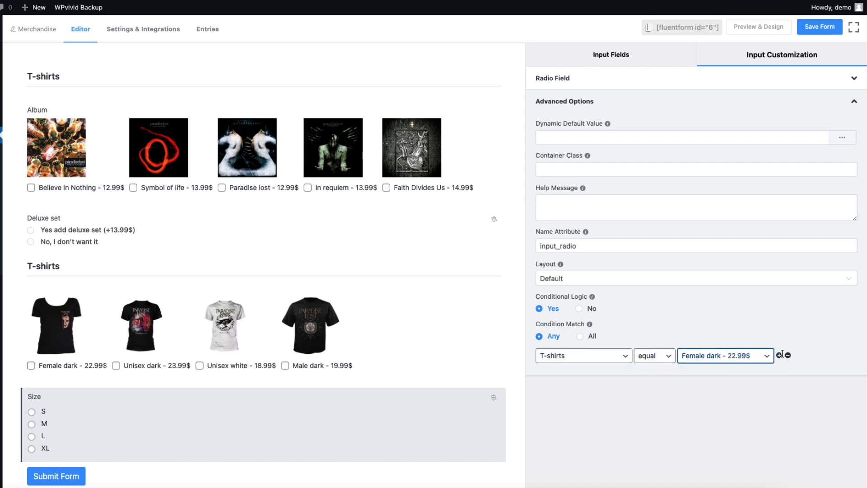
- Add T-shirts equal conditions for "Unisex dark - 23.99$", "Unisex white - 18.99$" and "Male dark - 19.99$", and save the form
click(780, 355)
click(712, 377)
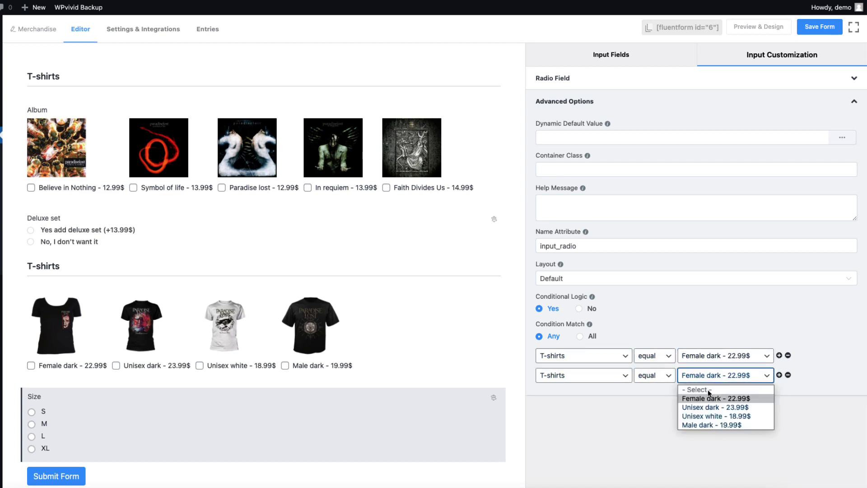
click(716, 407)
click(779, 375)
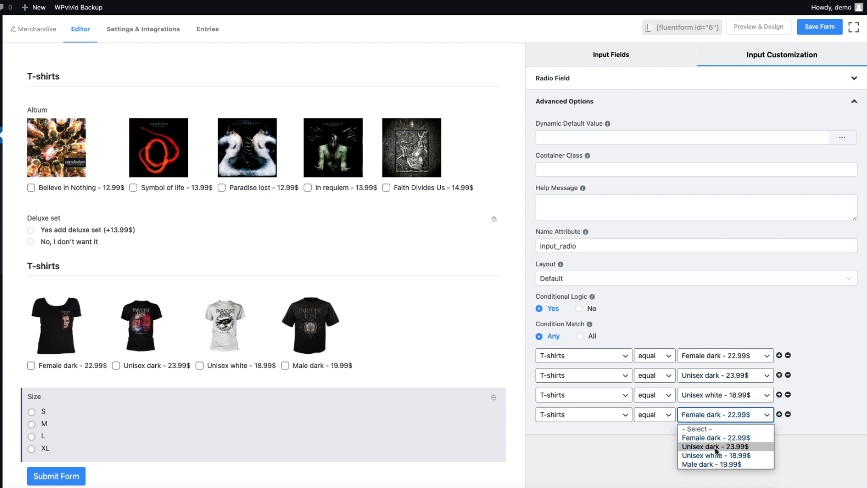
click(709, 470)
click(827, 399)
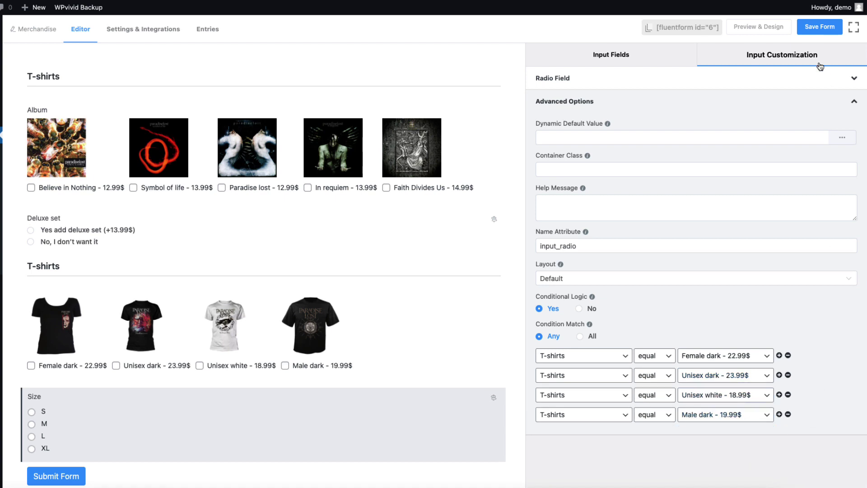
click(820, 26)
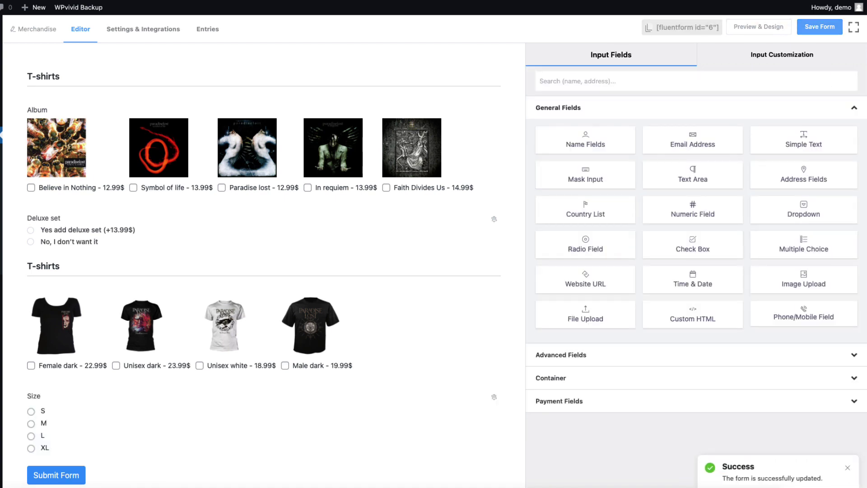
- Add a payment field below the Size field and set its product display type to Radio Selection
scroll(280, 316, down, 1)
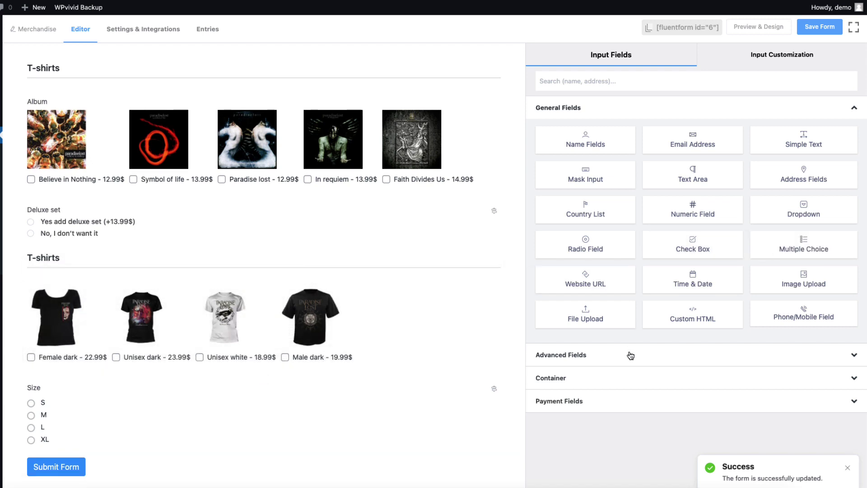
click(592, 392)
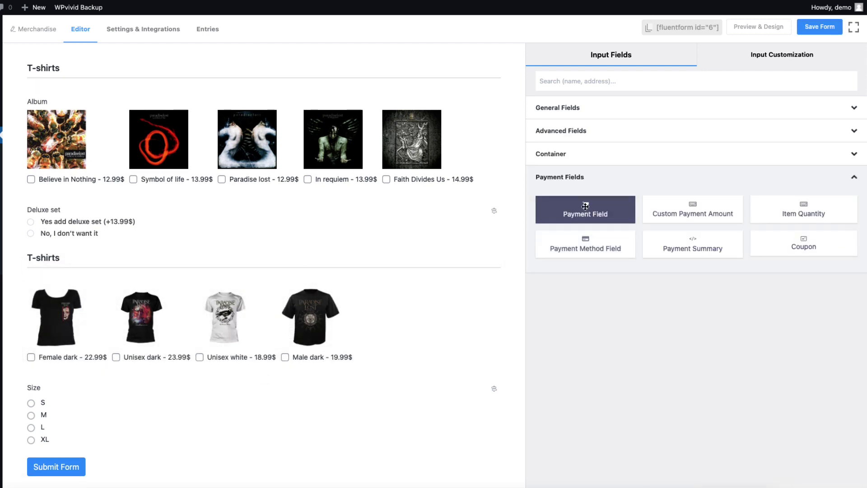
click(586, 209)
scroll(269, 305, down, 2)
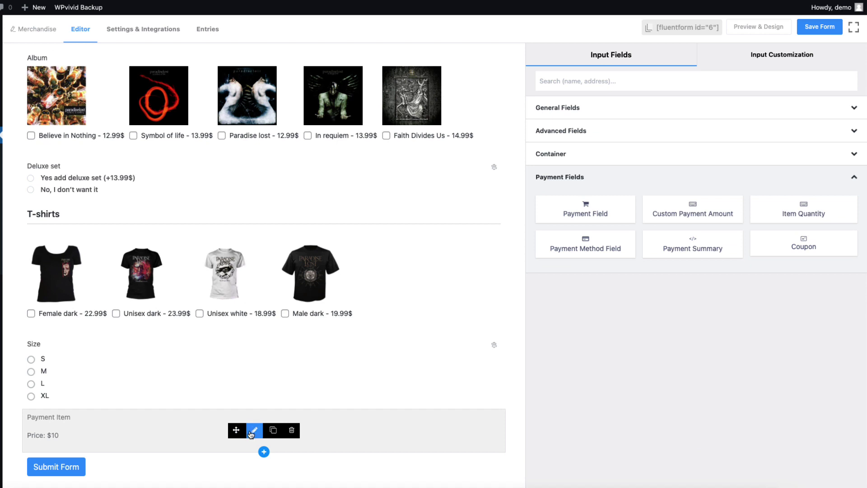
click(254, 430)
click(615, 209)
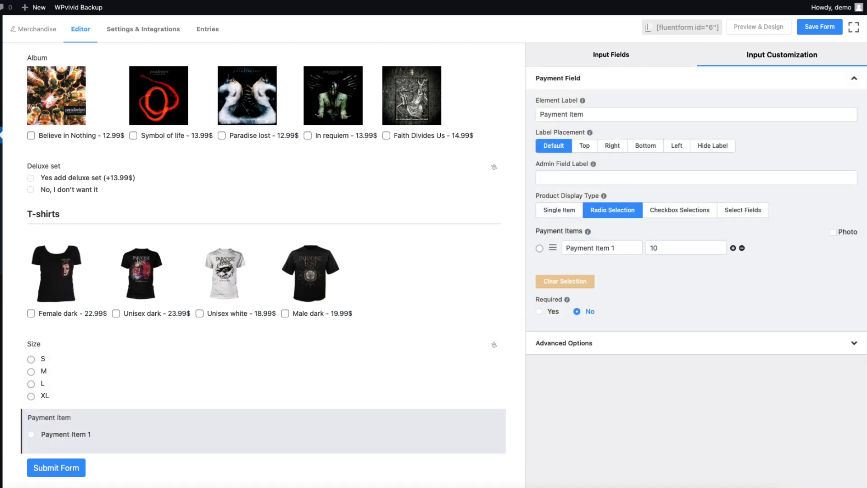
- Create payment items "Expedited shipping - 10.99$ (arrival within 7 days)" priced 10,99 and "Regular shipping - 6.99$ (arrival within 10-15 days)" priced 6,99
triple_click(602, 247)
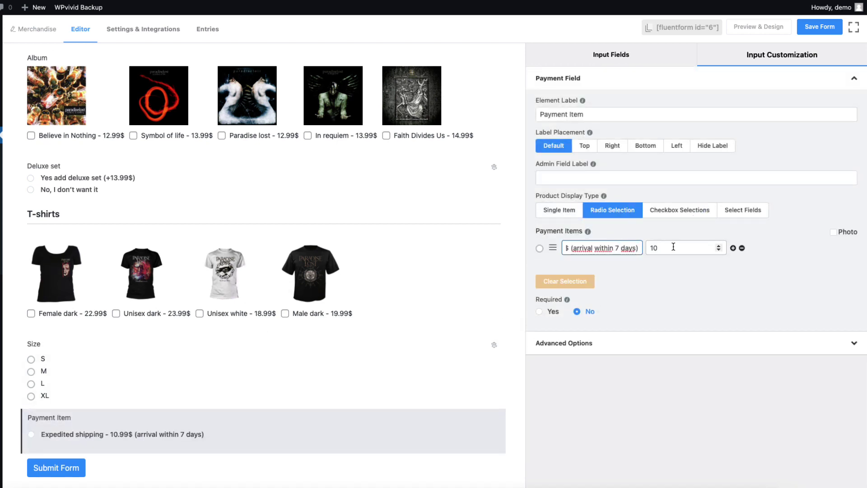
click(677, 248)
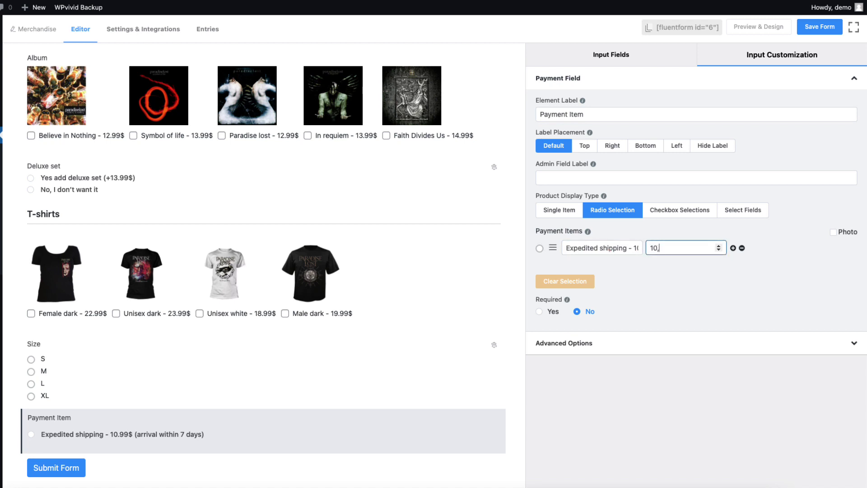
click(733, 248)
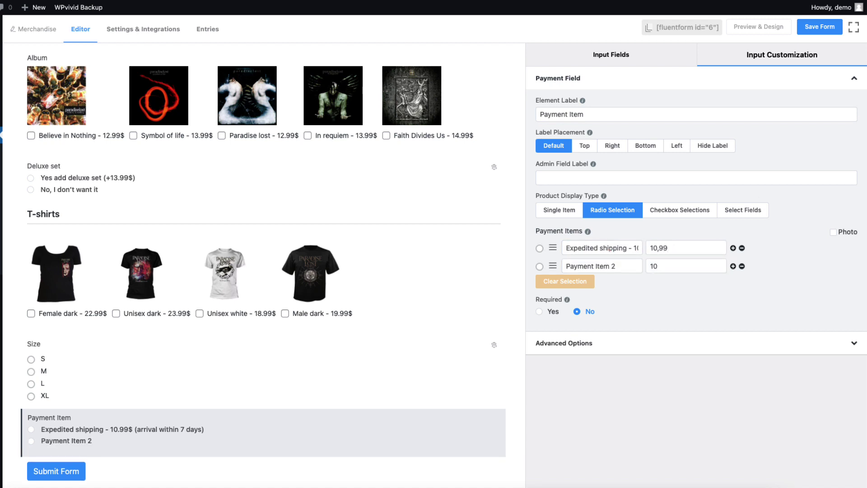
click(596, 267)
triple_click(625, 265)
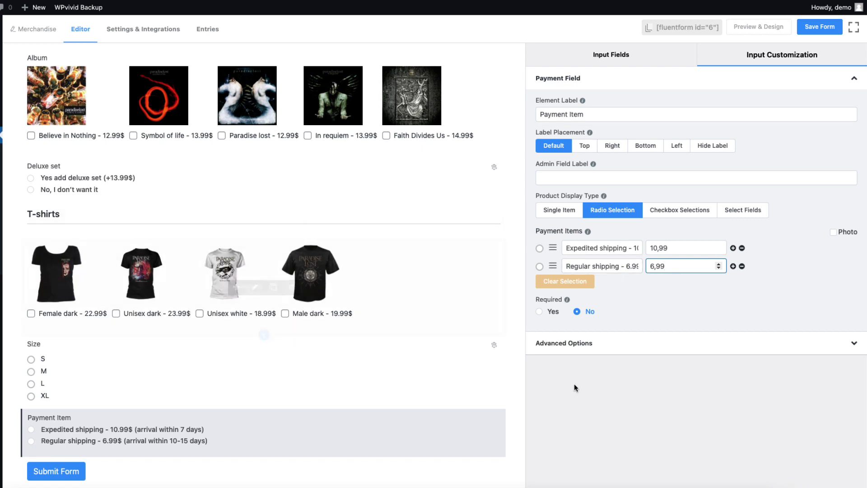
- Add a coupon field below the shipping options and label it "Do you have a coupon? Apply it here."
click(617, 51)
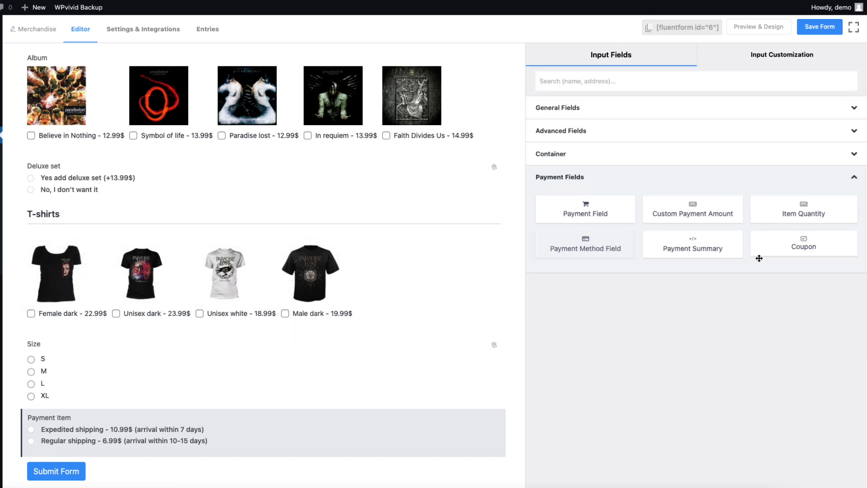
click(804, 245)
scroll(271, 316, down, 2)
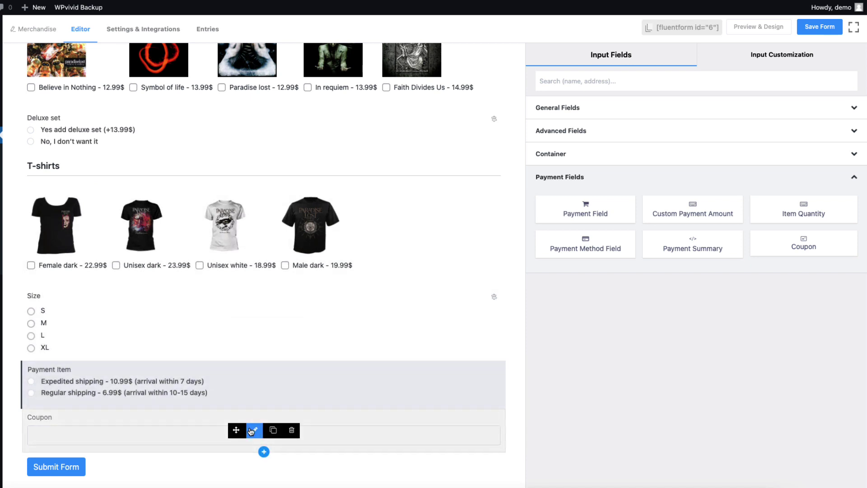
click(254, 431)
double_click(577, 111)
text(Do you have a coupon? Apply it here.)
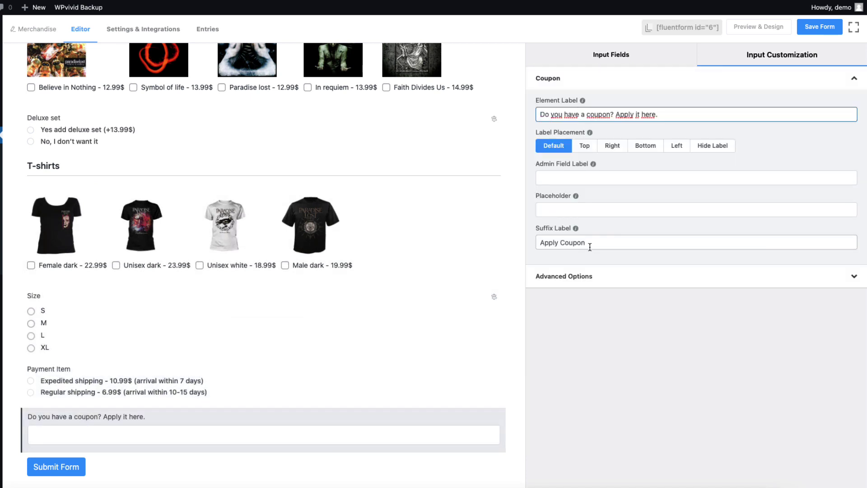
drag(591, 242, 530, 241)
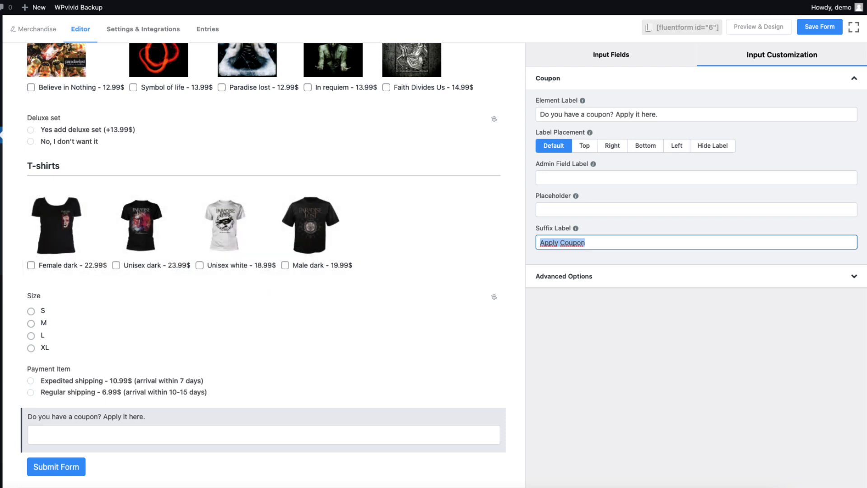
click(674, 418)
- Place a duplicate of the T-shirts section break below the coupon field and relabel it "Billing information"
click(277, 174)
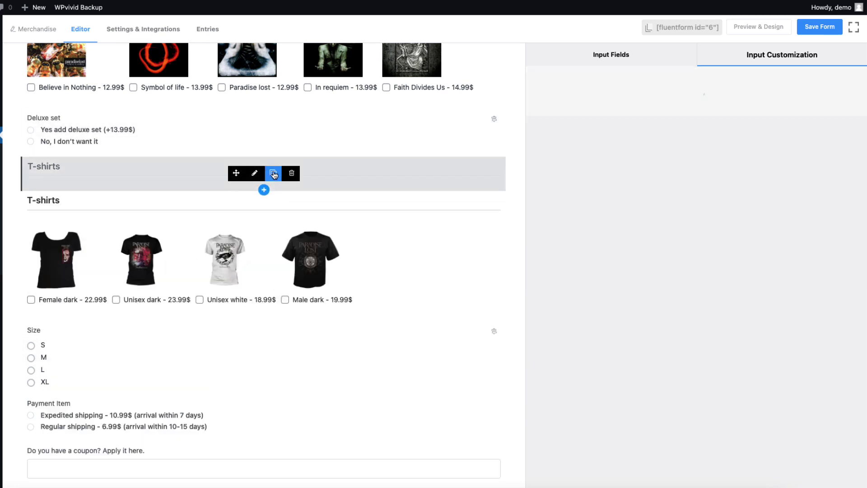
drag(237, 175, 235, 474)
scroll(240, 474, down, 1)
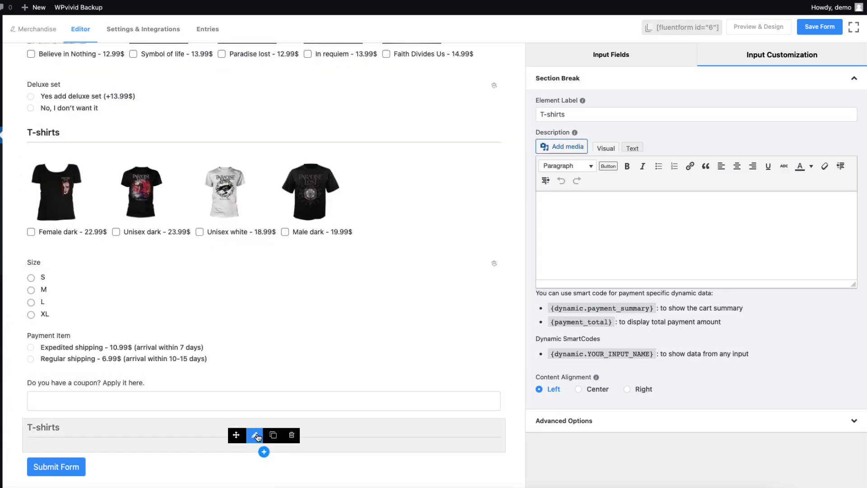
click(254, 437)
drag(583, 115, 536, 113)
text(Billing information)
- Add a payment method field under the Billing information section break and label it "Choose your payment method"
click(628, 52)
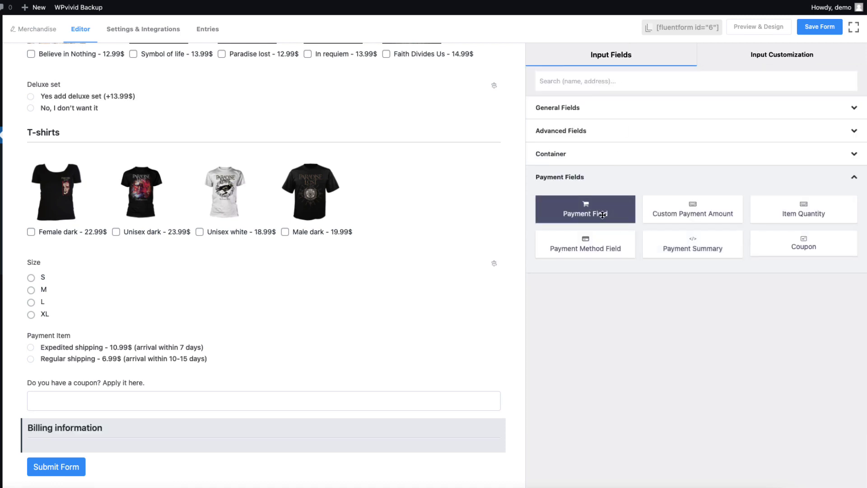
drag(592, 241, 411, 276)
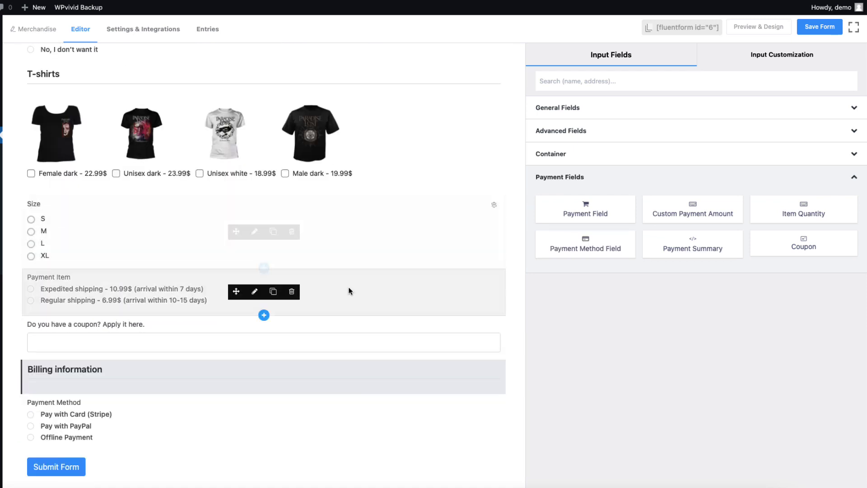
triple_click(616, 114)
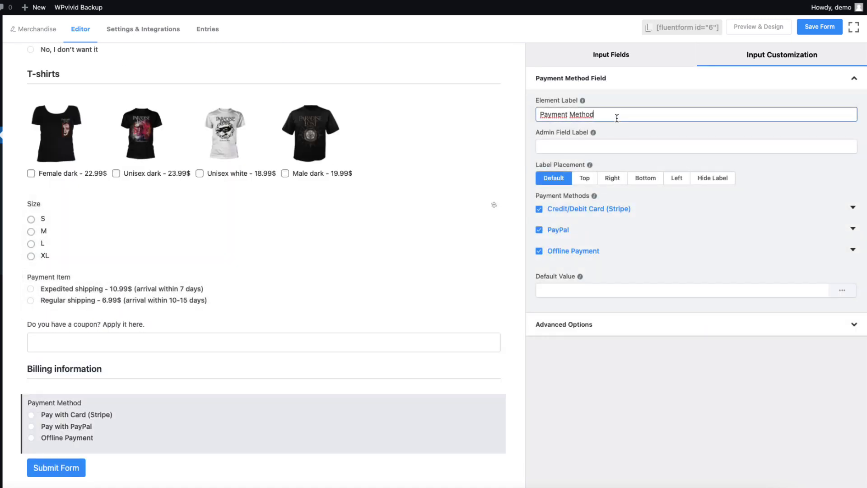
text(Choose your payment method)
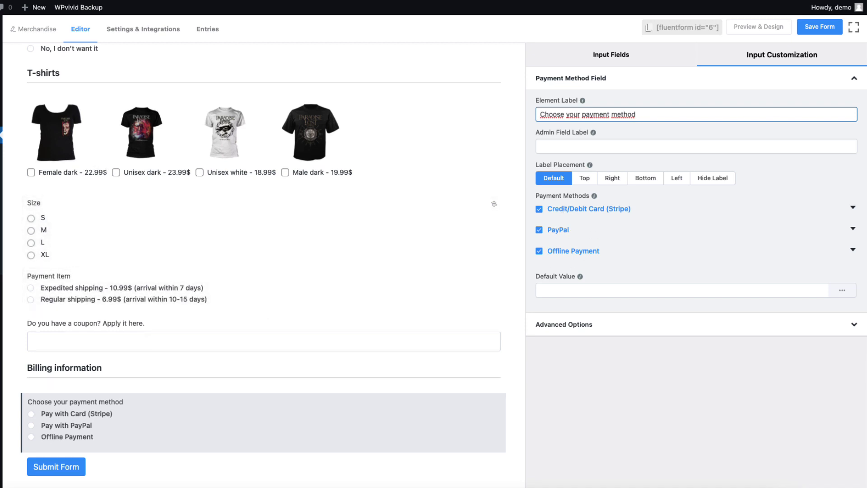
- Add a name fields element and an email address field below the payment method field
click(626, 52)
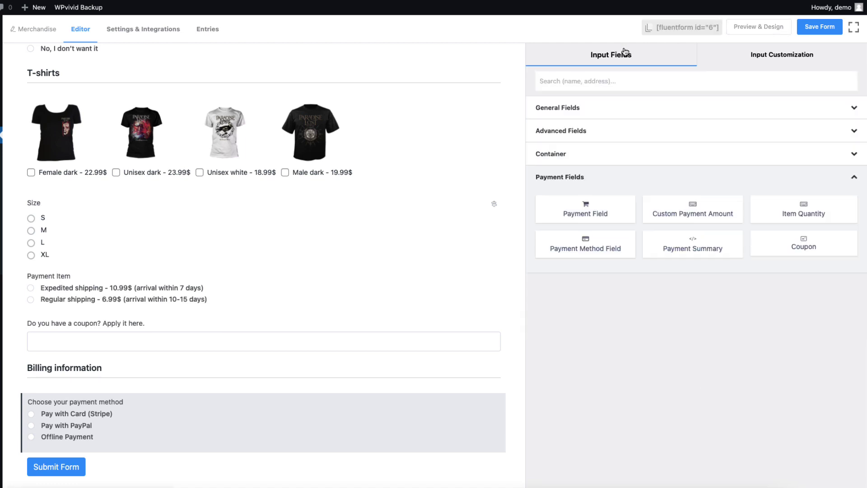
click(592, 108)
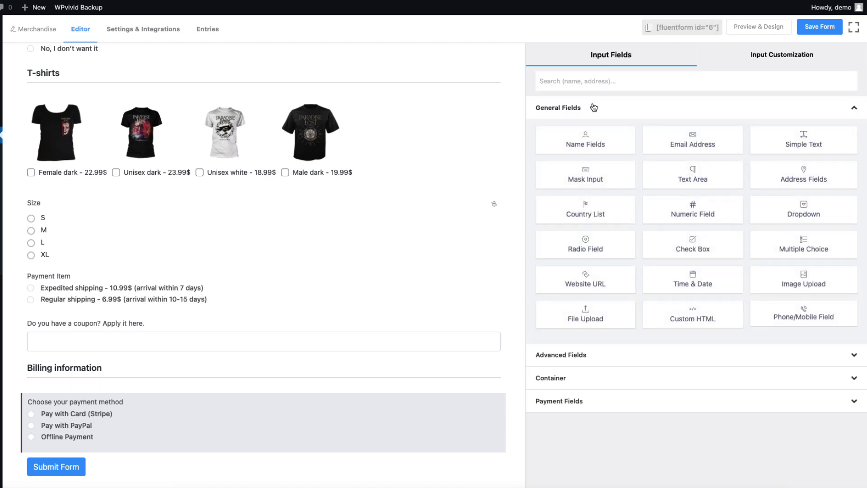
click(591, 141)
scroll(268, 284, down, 2)
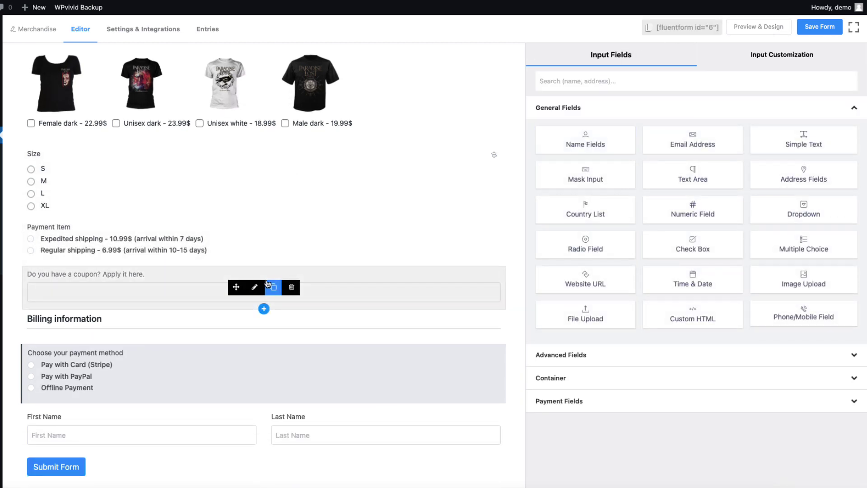
click(693, 140)
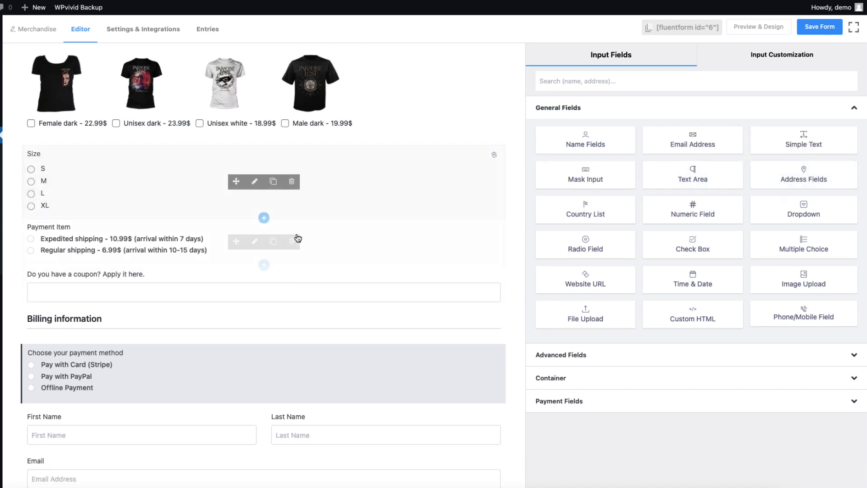
- Hide the labels of the first and last name fields and of the email address field
scroll(180, 289, down, 1)
click(253, 375)
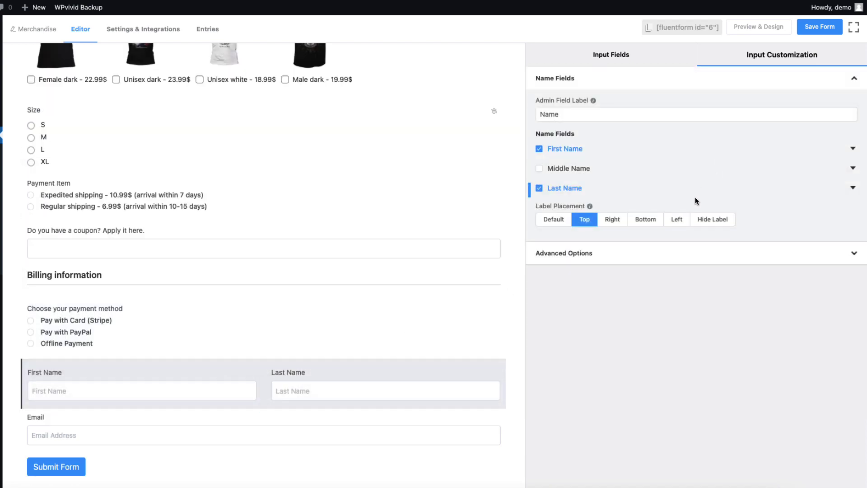
click(716, 223)
click(710, 146)
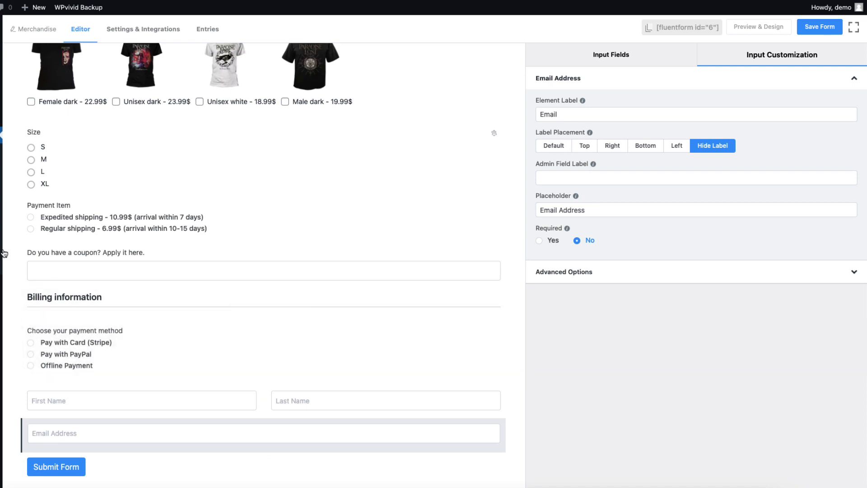
- Add an address fields element below the email address and review the options of its State subfield
click(611, 58)
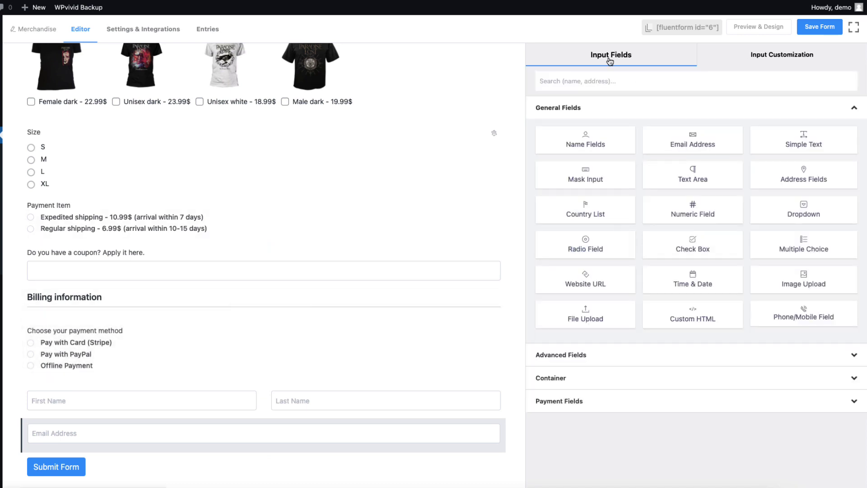
click(804, 175)
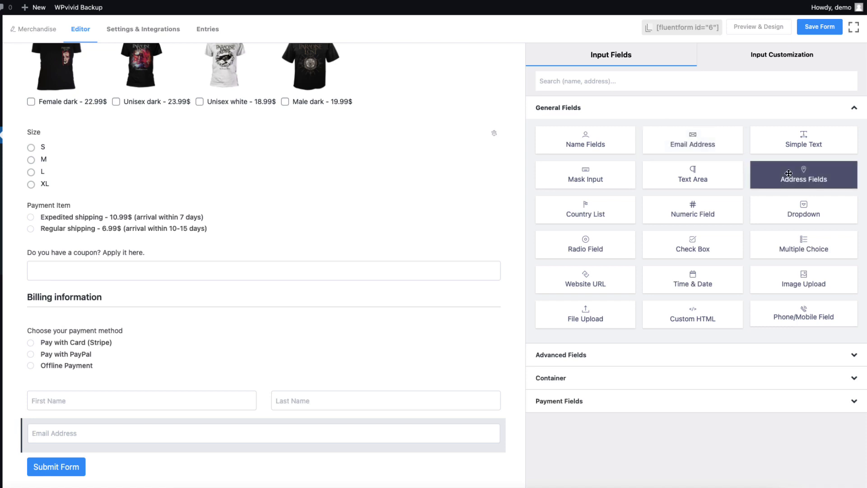
drag(585, 175, 361, 233)
scroll(361, 232, down, 3)
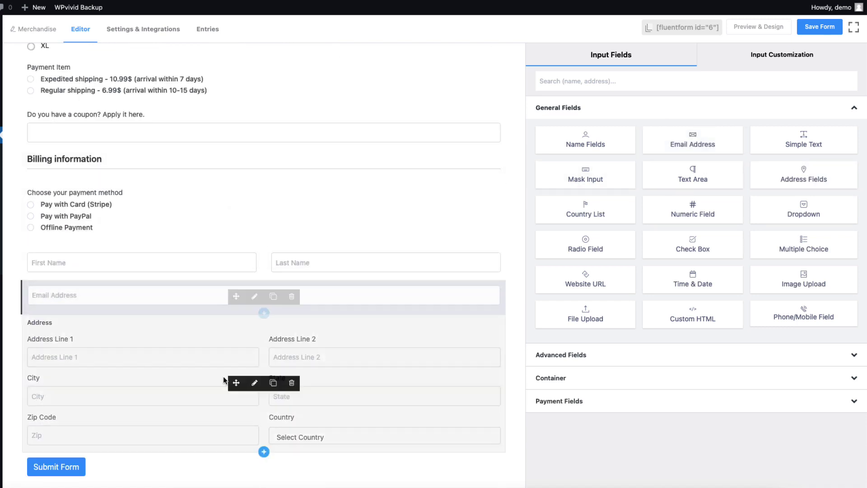
click(254, 383)
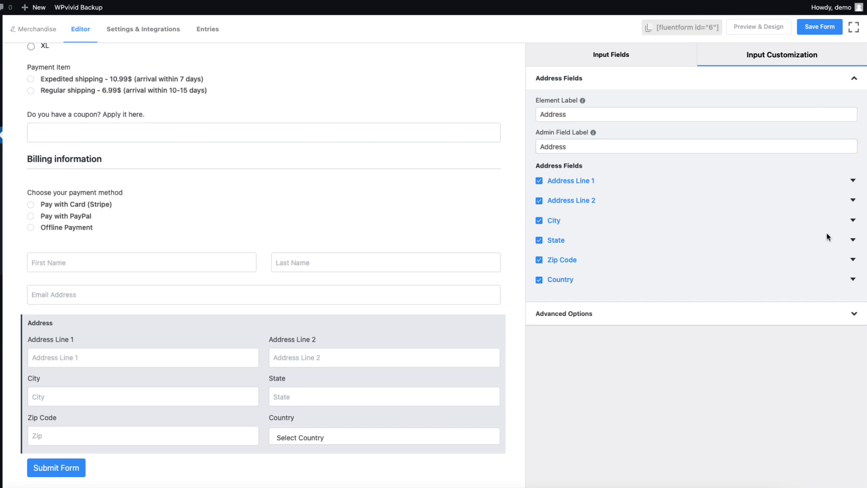
click(853, 240)
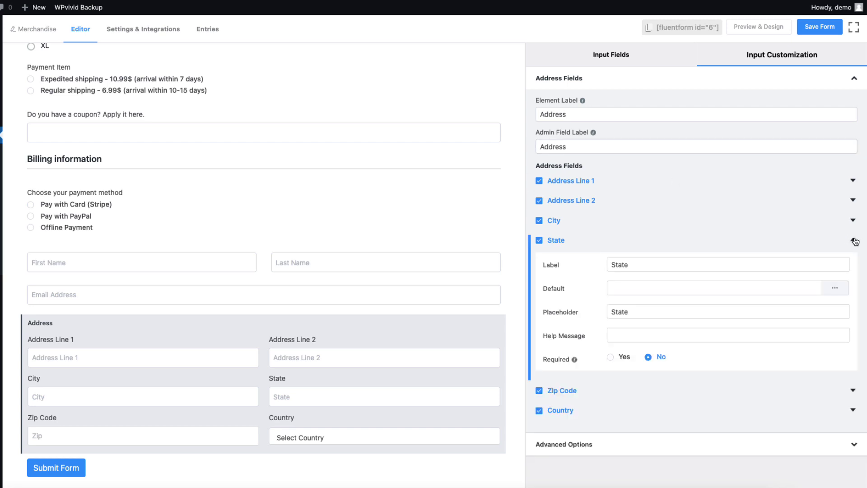
click(855, 241)
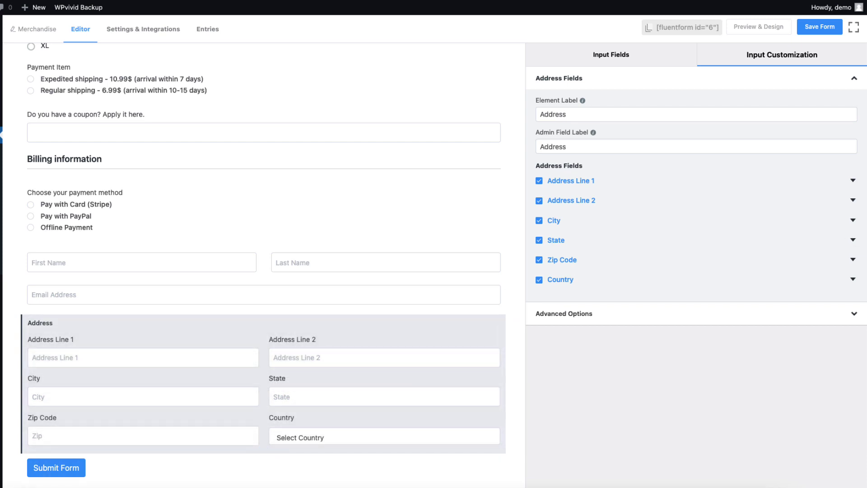
- Set the submit button's text to "Purchase {payment_total}"
click(263, 470)
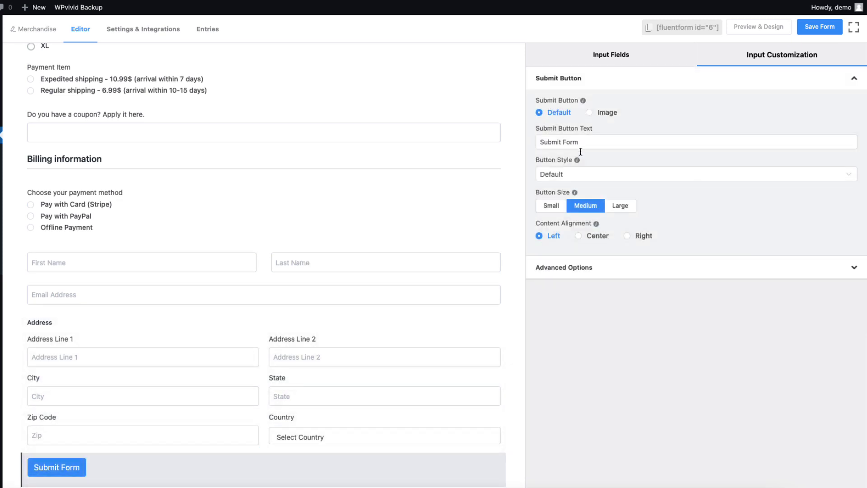
triple_click(587, 142)
text(Purchase {payment_total})
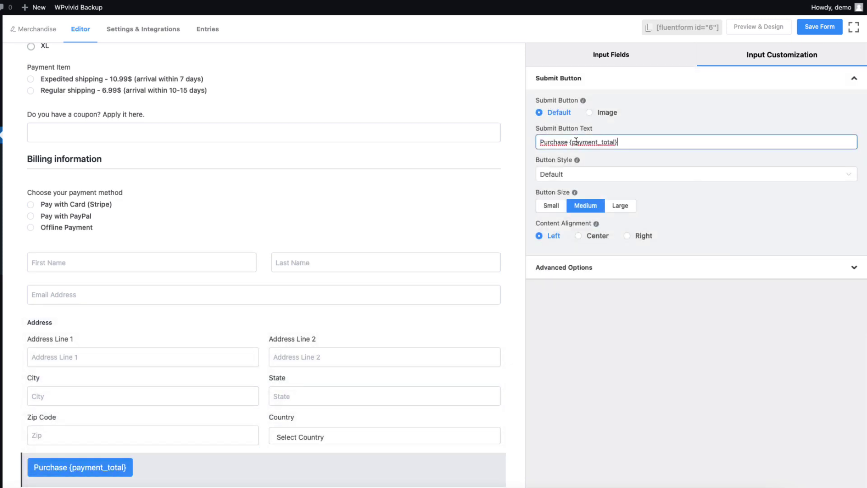
- Switch the submit button's style to Custom and set its minimum width to 100%
click(561, 174)
click(560, 301)
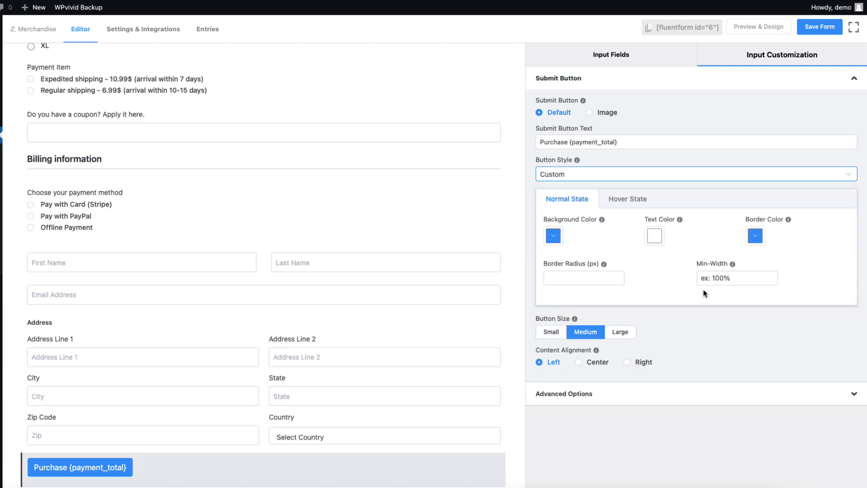
click(735, 277)
text(10)
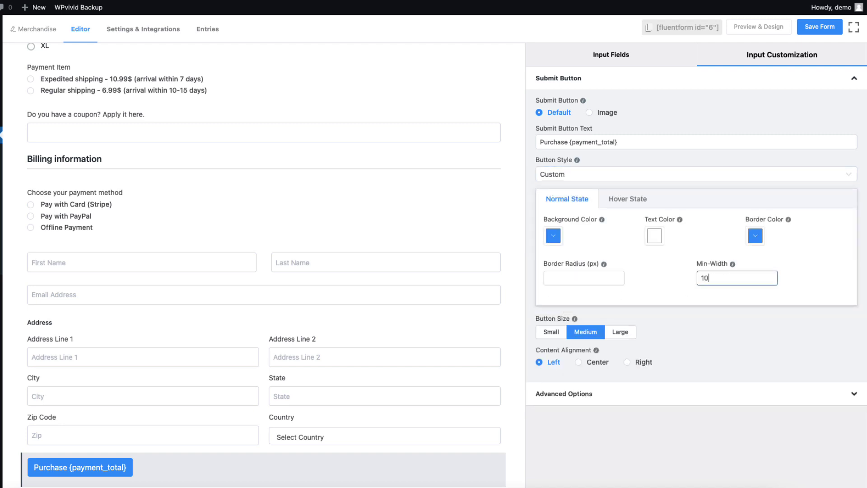
text(0%)
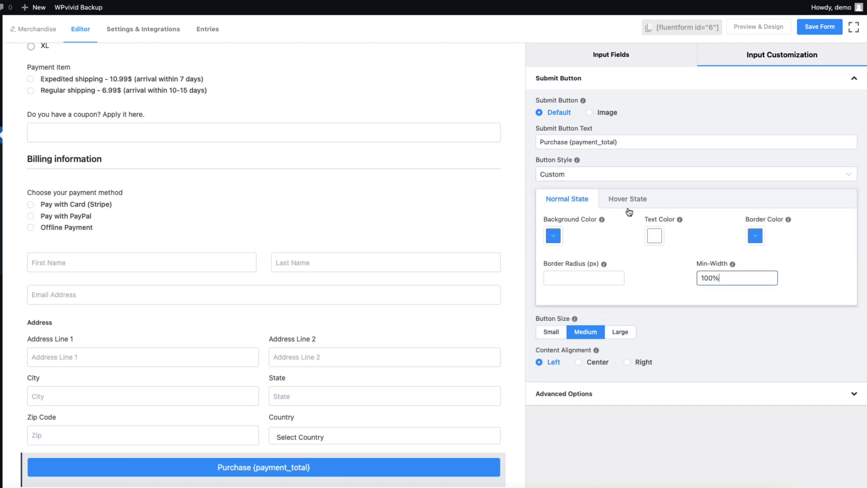
- Save the form and open its settings and integrations
click(799, 26)
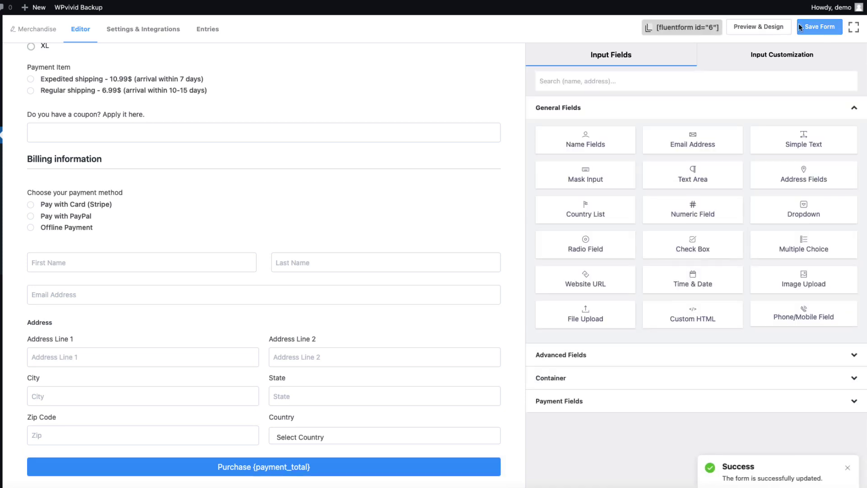
click(157, 32)
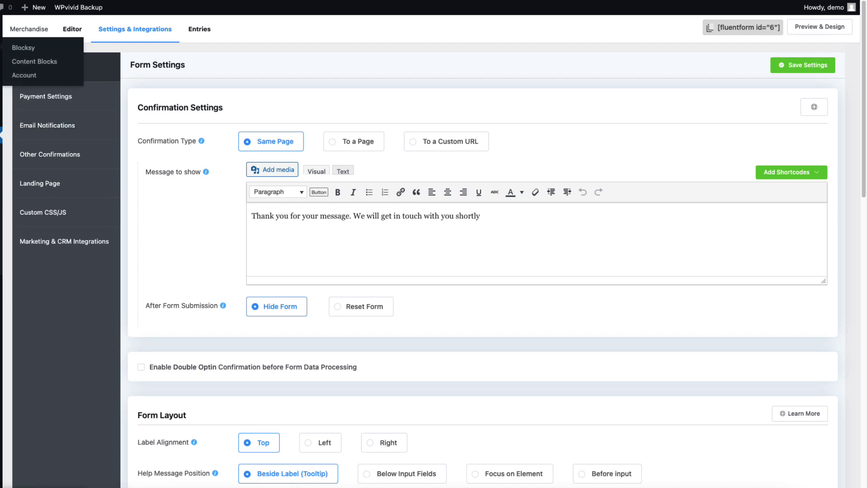
- Create a new page titled "Merchandise"
mouse_move(1, 102)
click(43, 119)
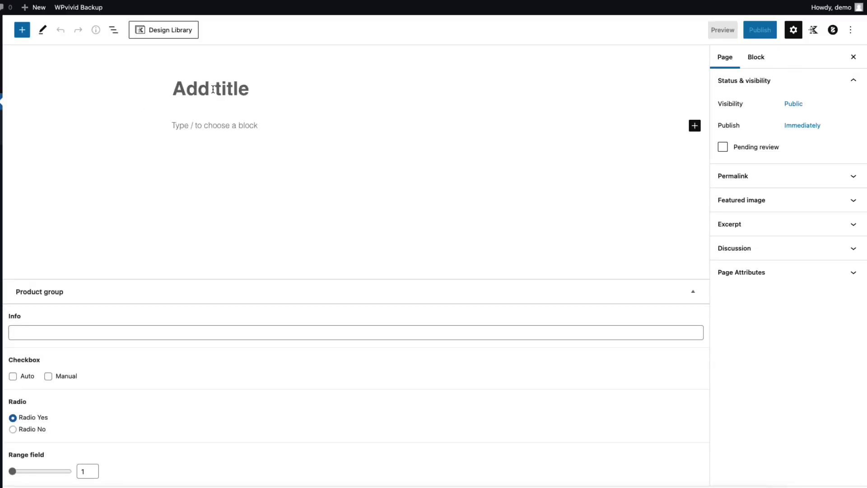
text(Merchandise)
key(Return)
- Insert a form block with the Merchandise form below the title, publish the page and view it live
text(/fku)
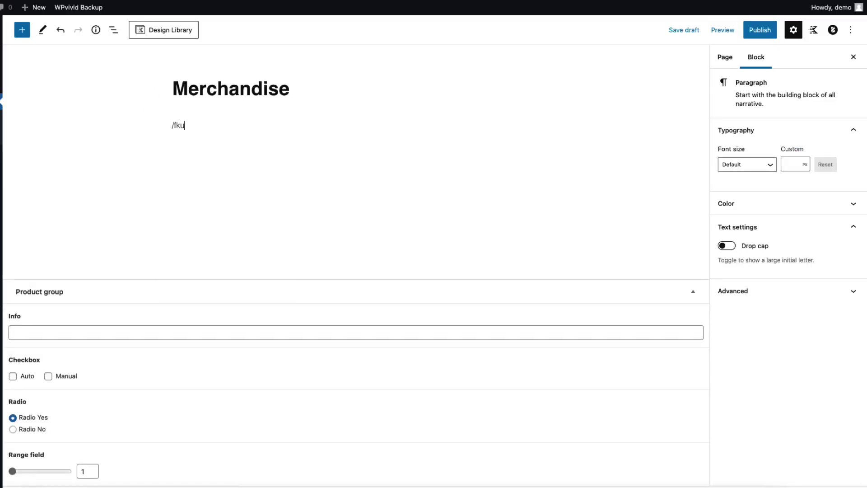
key(Return)
click(761, 29)
click(769, 30)
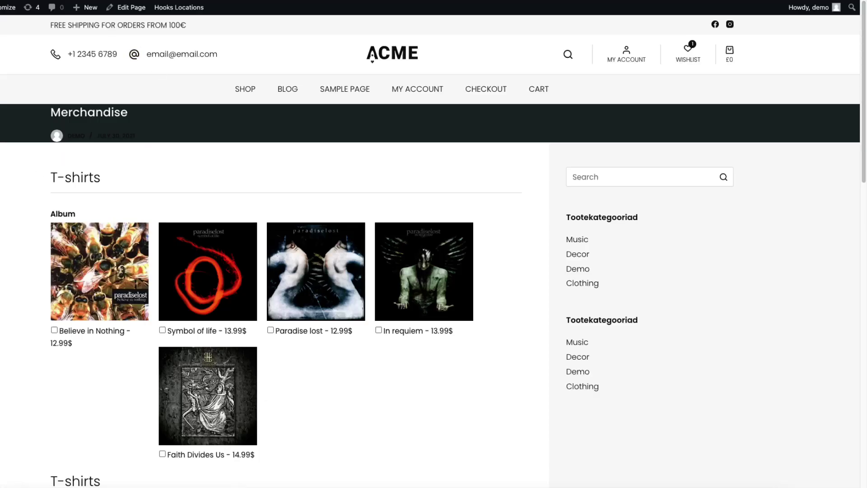
scroll(430, 251, down, 2)
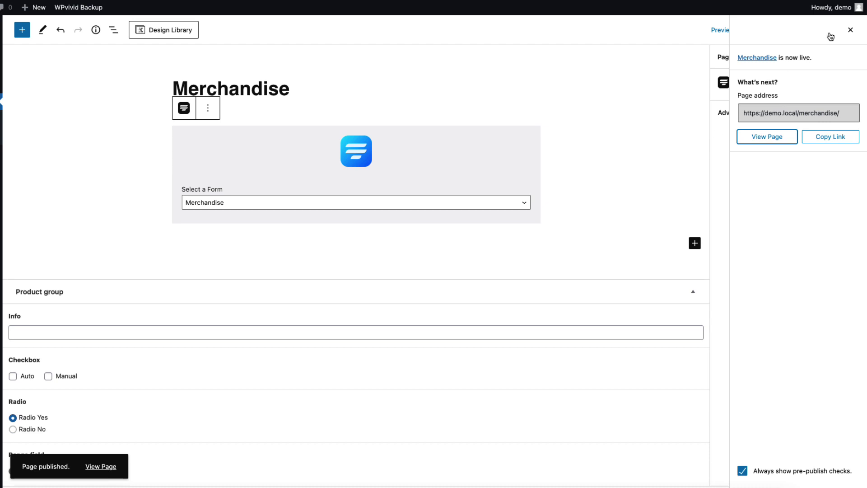
- Set the Merchandise page's structure to Normal Width, update the page and reload its live version
click(851, 30)
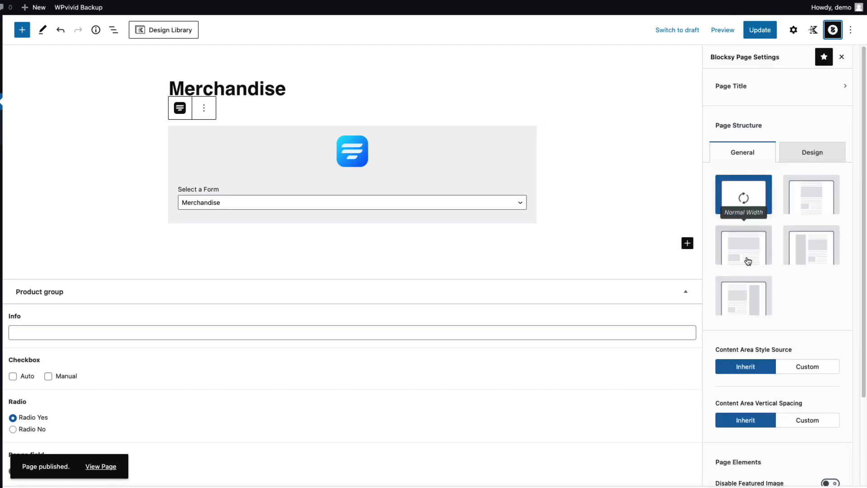
click(744, 246)
click(760, 30)
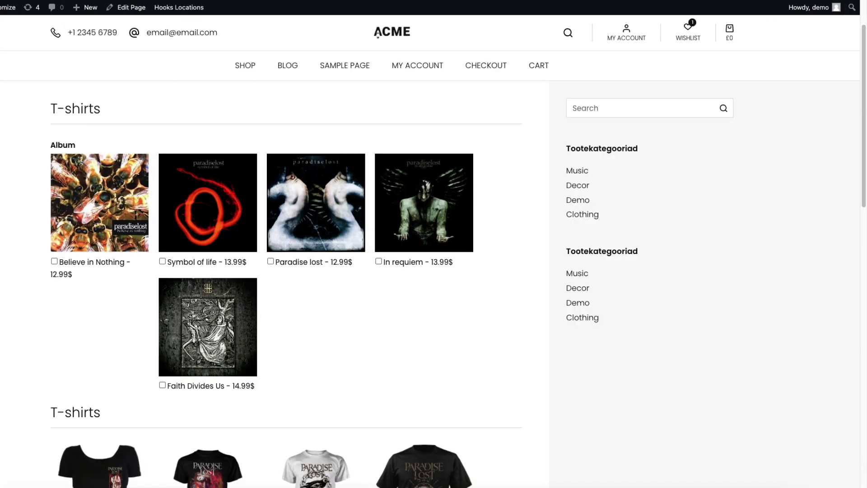
key(super+r)
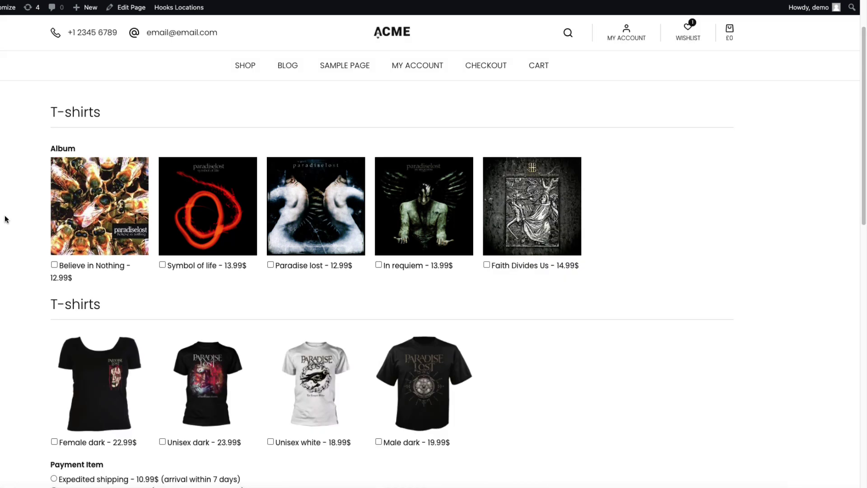
- On the live form, select the Believe in Nothing and Symbol of life albums and add the deluxe set (+13.99$)
click(211, 205)
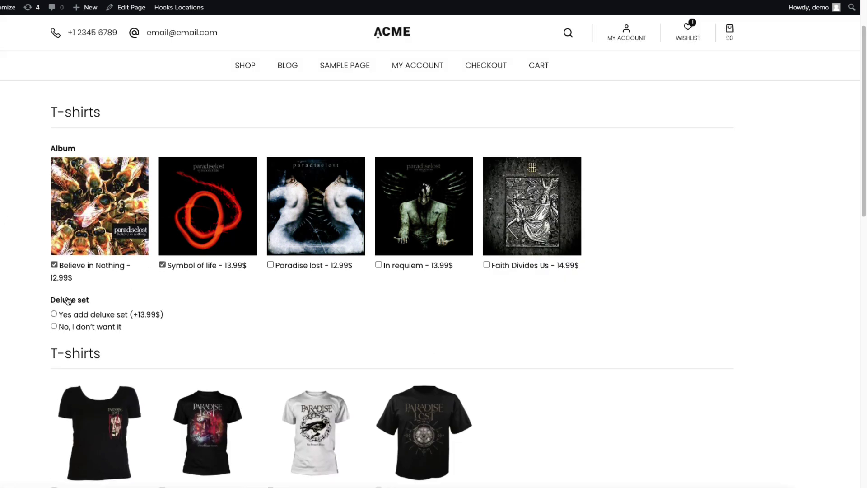
scroll(111, 319, down, 3)
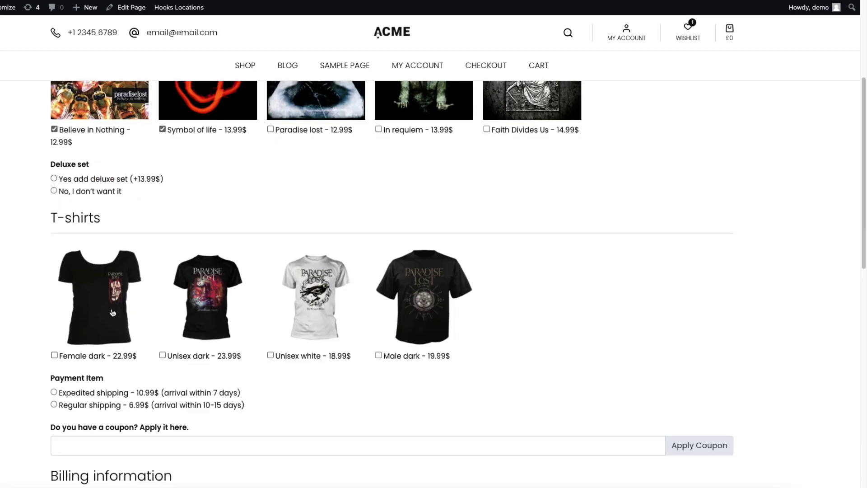
scroll(113, 313, down, 10)
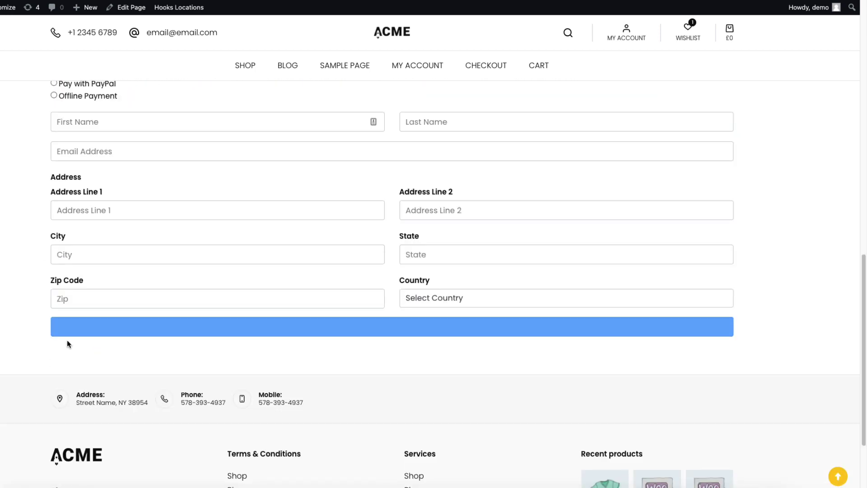
scroll(730, 235, up, 14)
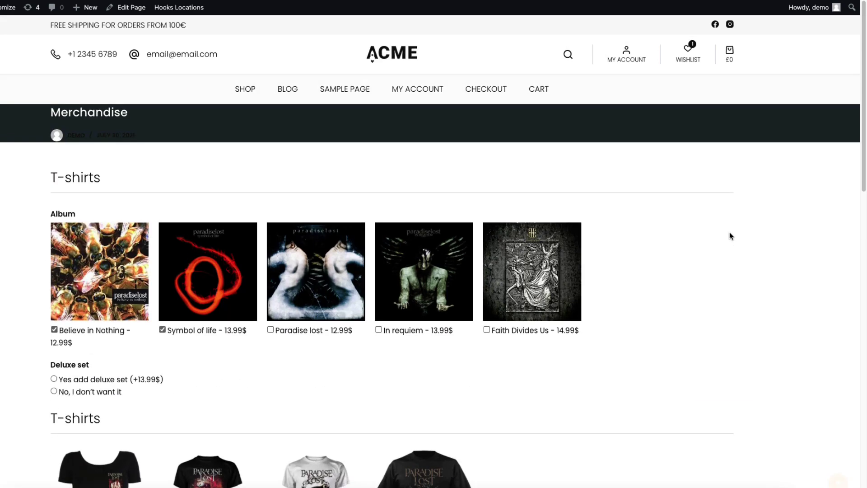
scroll(730, 232, down, 6)
scroll(210, 167, up, 4)
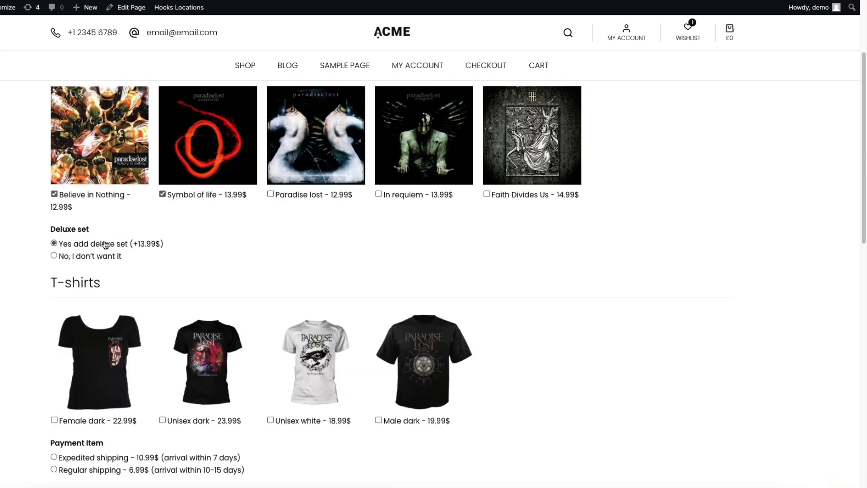
- Choose card payment via Stripe and the Unisex dark T-shirt in size M, and check the total on the purchase button
scroll(105, 244, down, 10)
scroll(541, 305, up, 8)
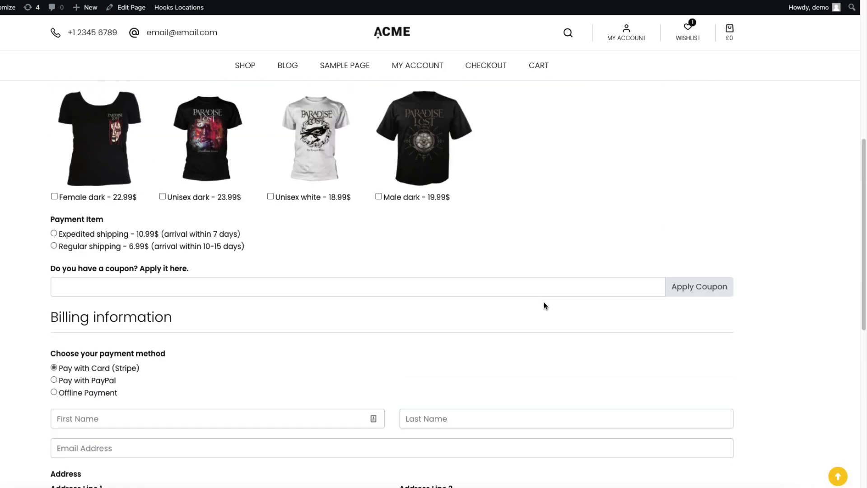
scroll(545, 306, up, 3)
click(163, 350)
click(54, 400)
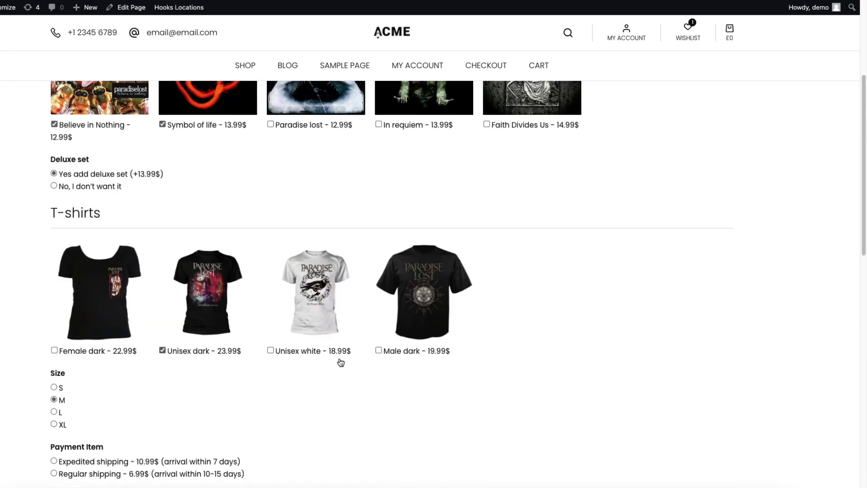
scroll(470, 300, down, 10)
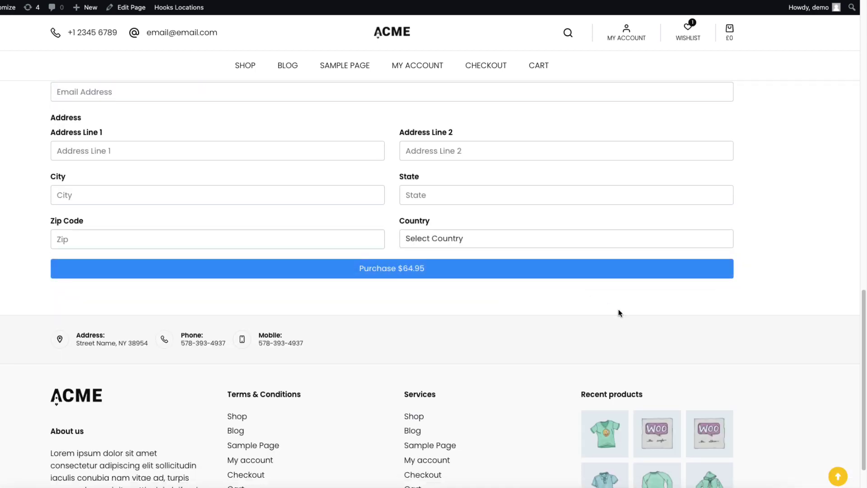
scroll(754, 245, up, 12)
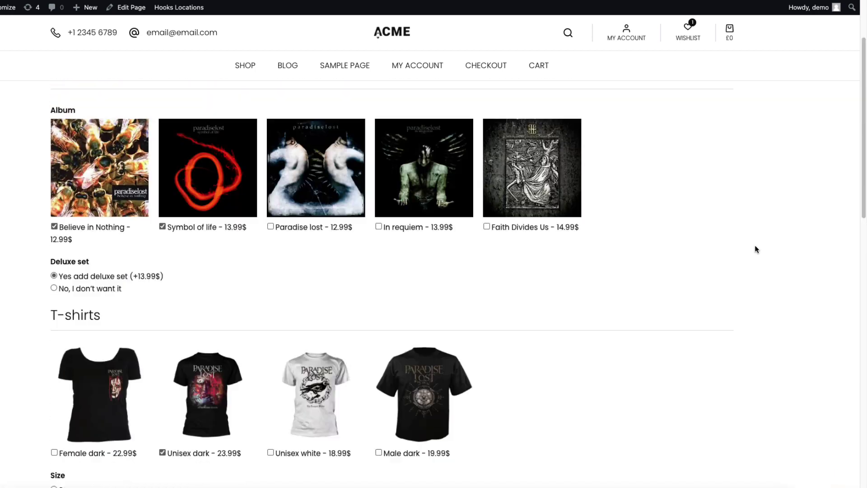
- Return to the Merchandise form's field editor and open its preview and design page
scroll(755, 247, up, 3)
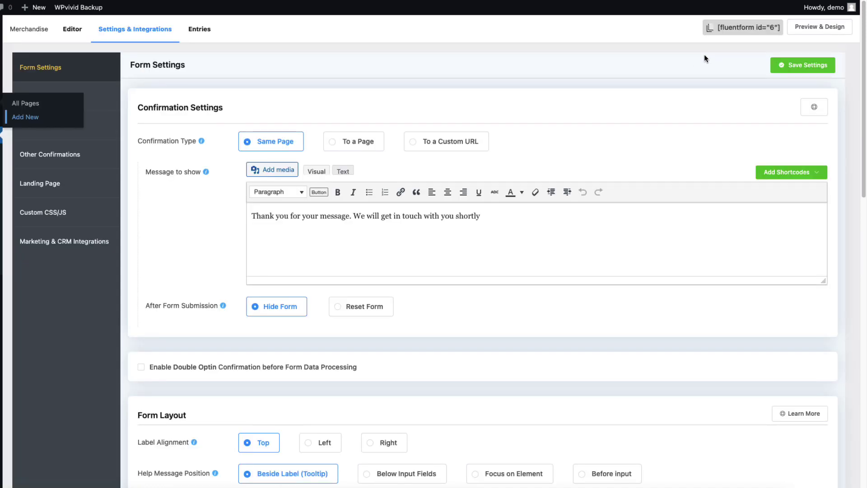
click(73, 29)
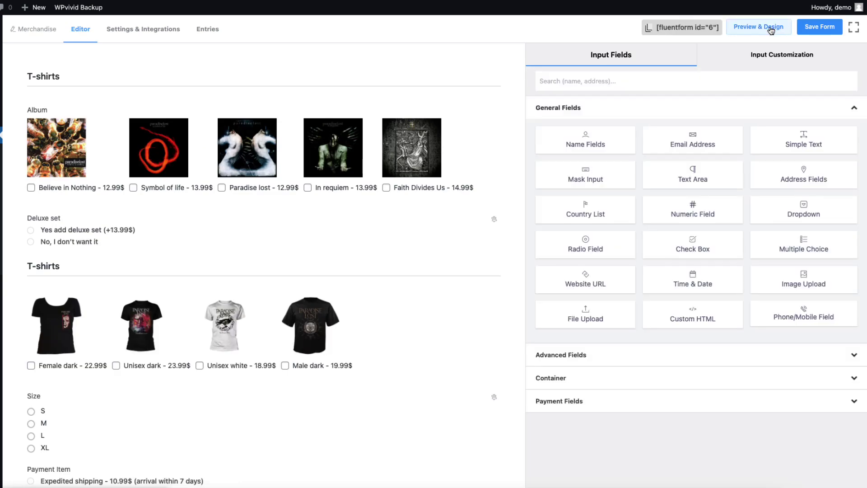
click(771, 28)
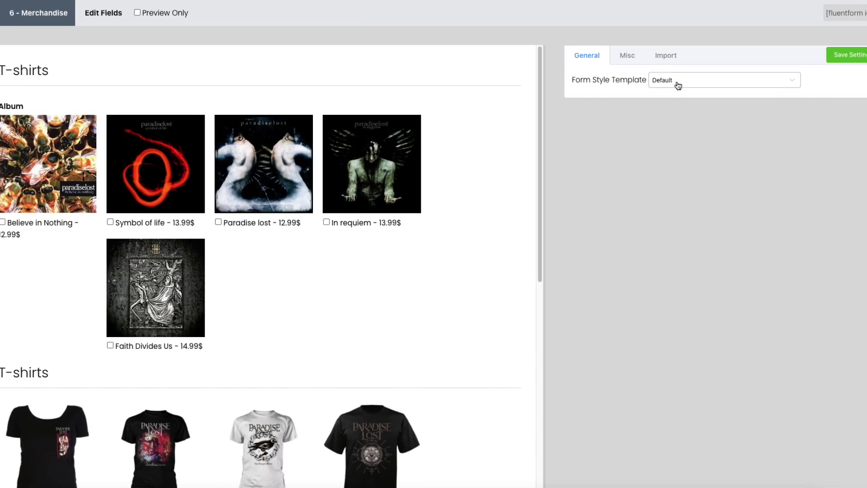
- Try the Modern (Bold), Modern (Light), Classic, Bootstrap Style and Custom (Advanced Customization) style templates on the form
click(725, 82)
click(700, 123)
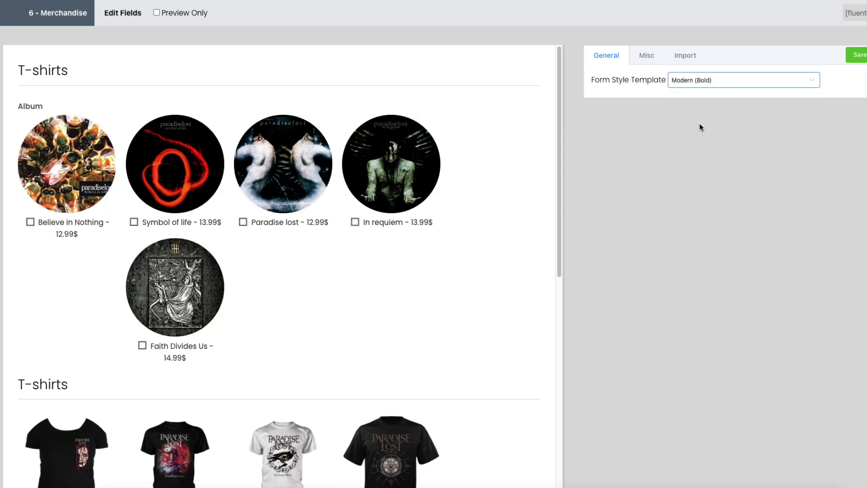
click(715, 84)
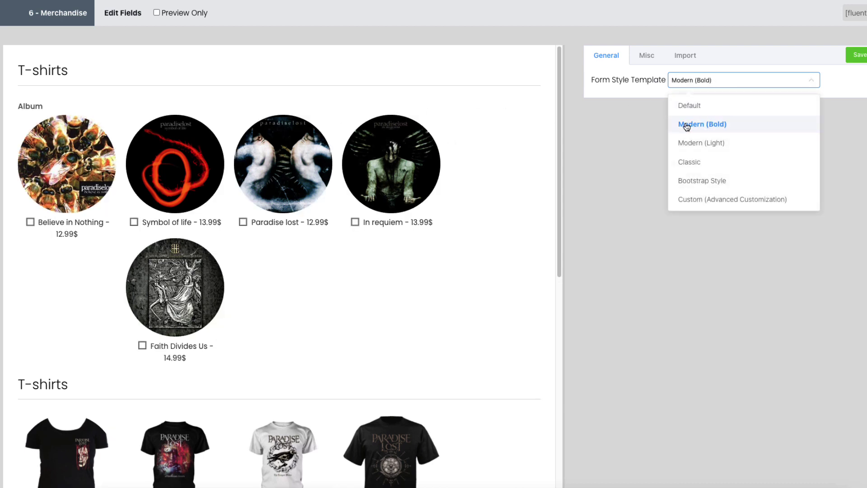
click(690, 143)
click(705, 84)
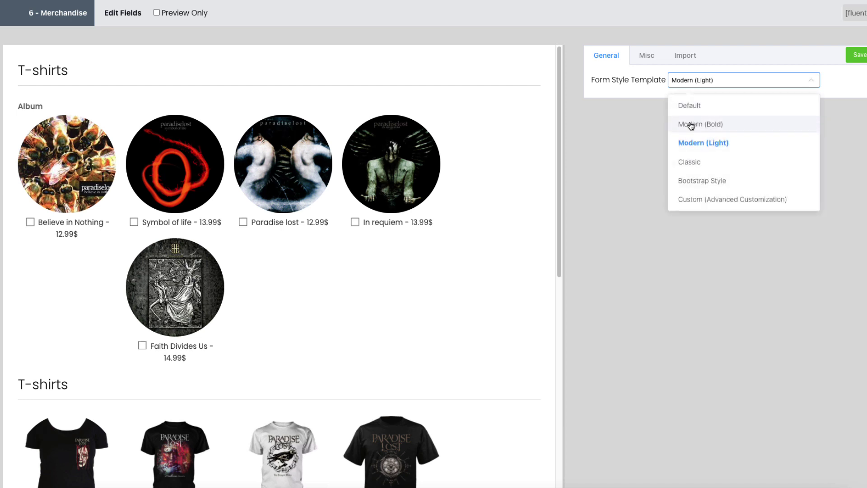
click(687, 164)
click(714, 81)
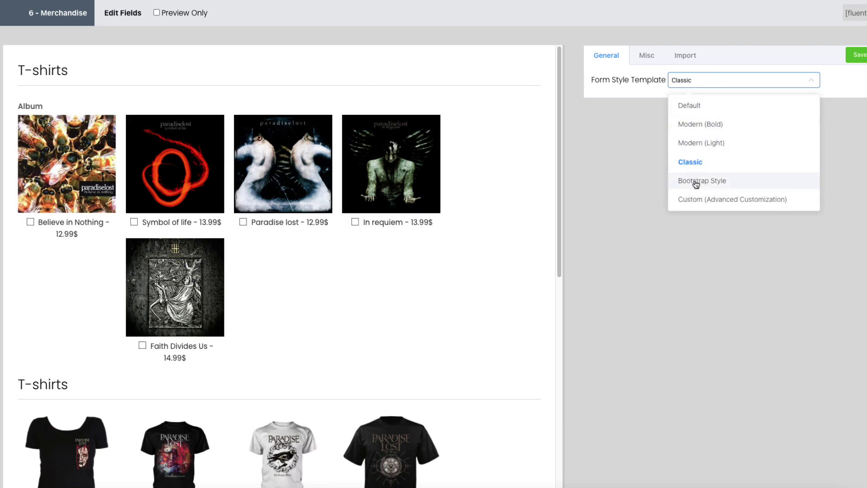
click(695, 184)
click(720, 85)
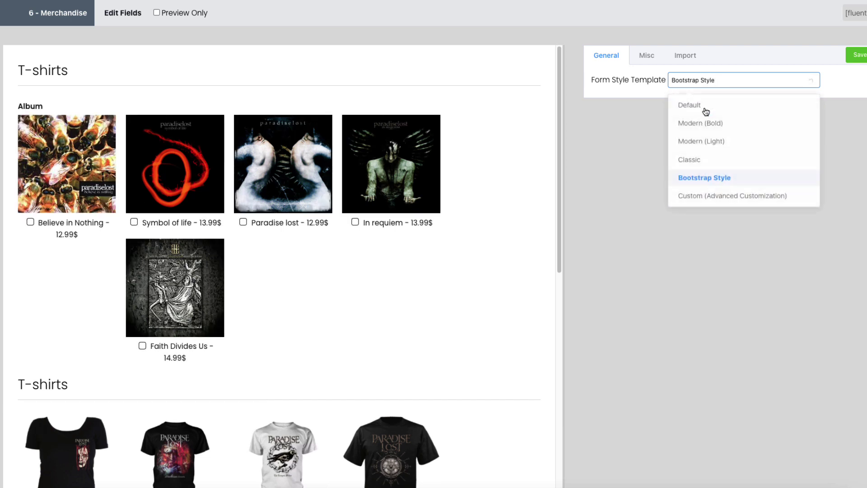
click(699, 200)
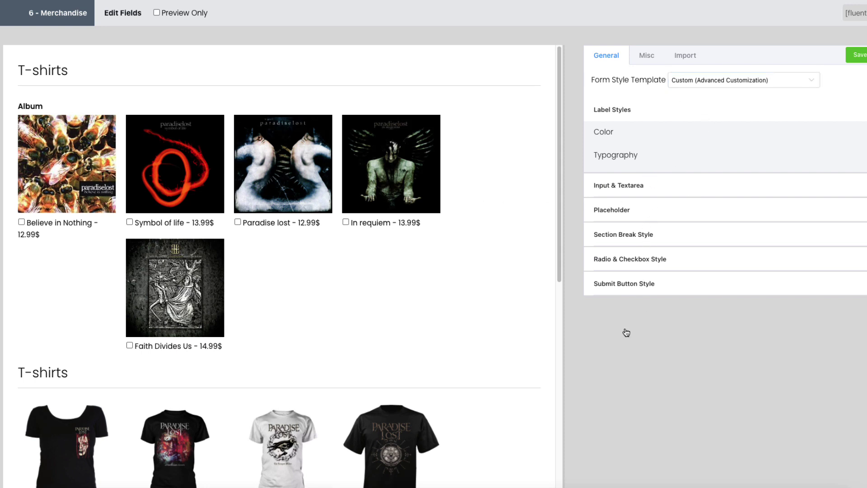
- Set the form style template to Modern (Bold) and save the design settings
click(721, 76)
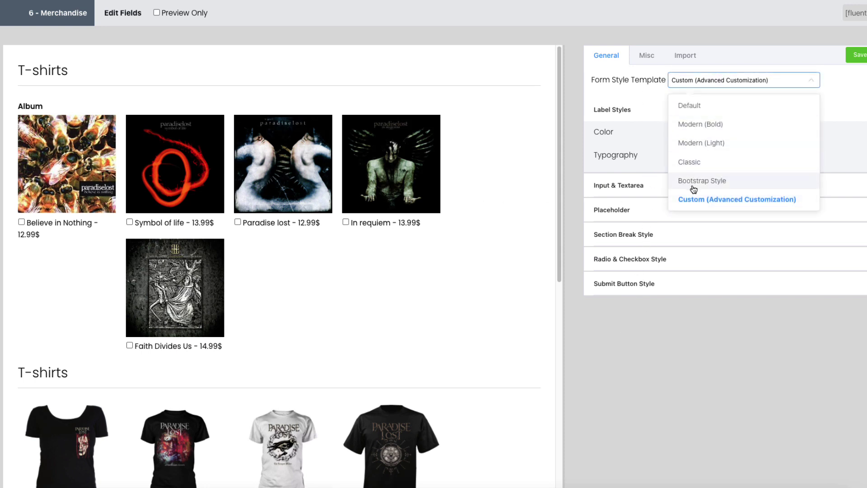
click(700, 125)
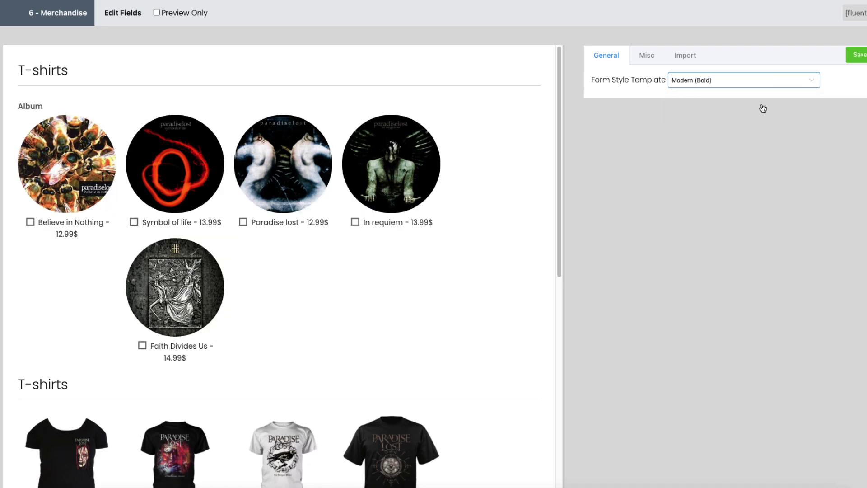
click(863, 55)
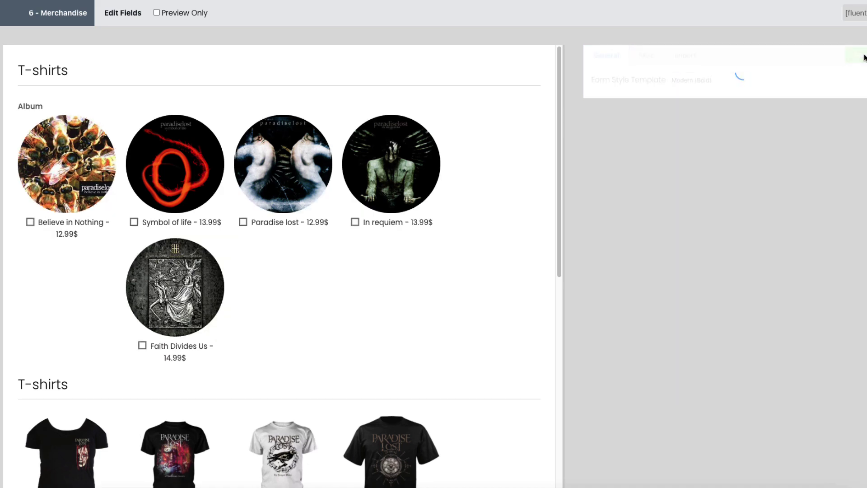
- In the field editor, give the shipping options' payment item the container class "shipping"
click(112, 14)
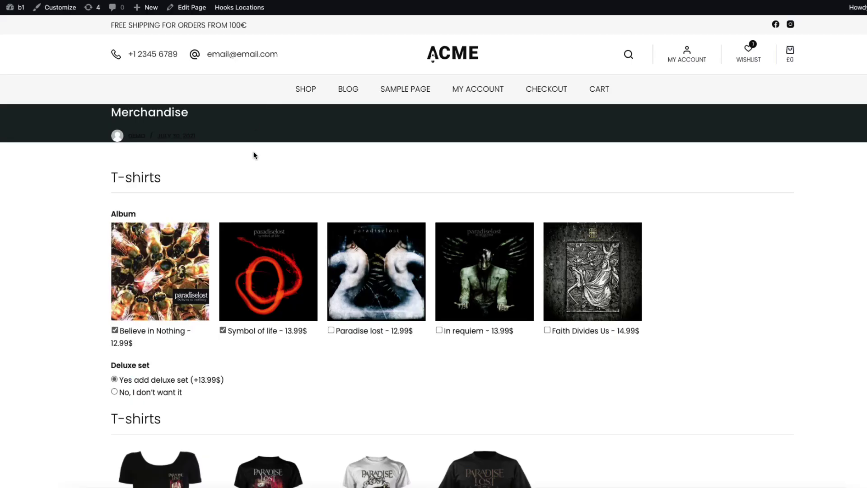
scroll(135, 192, down, 8)
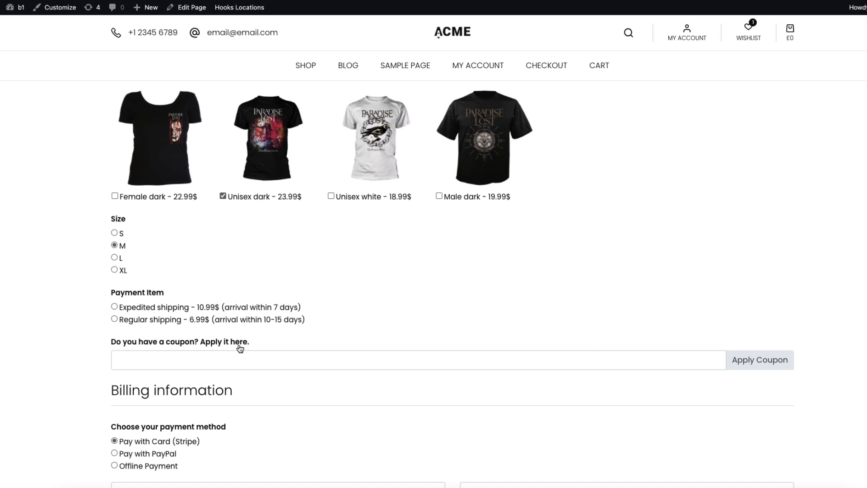
scroll(346, 354, down, 5)
scroll(325, 323, down, 1)
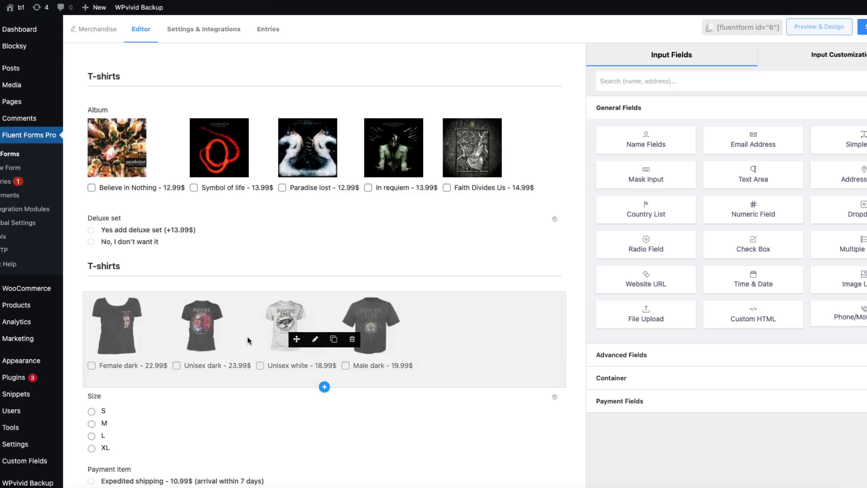
scroll(292, 260, down, 5)
click(310, 260)
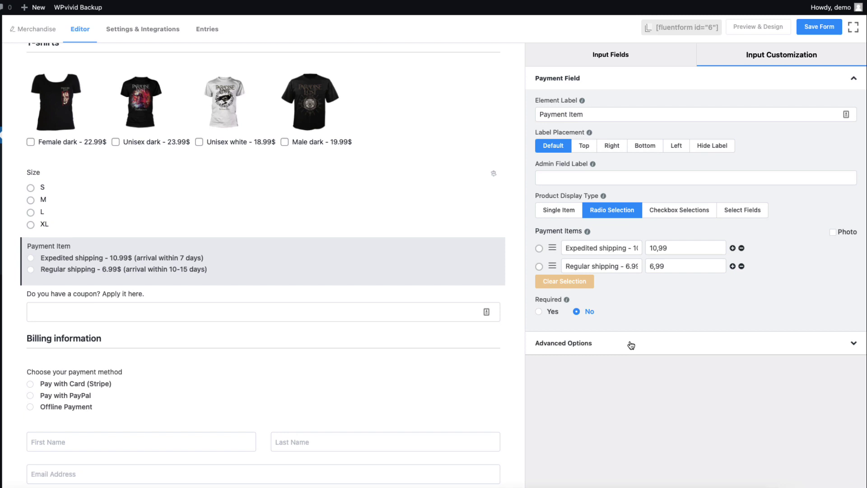
click(631, 345)
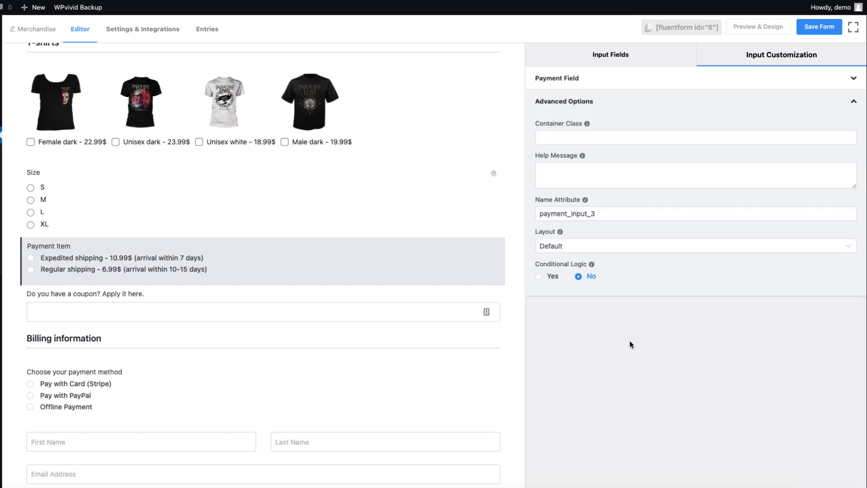
click(650, 133)
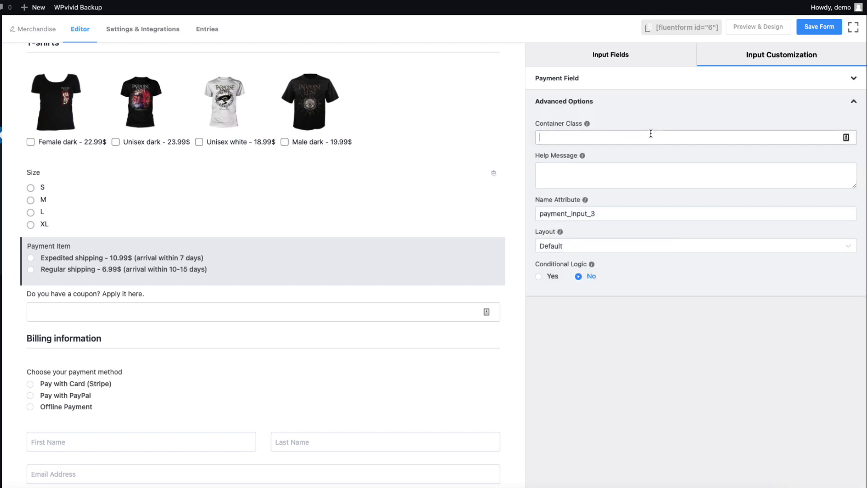
text(shi)
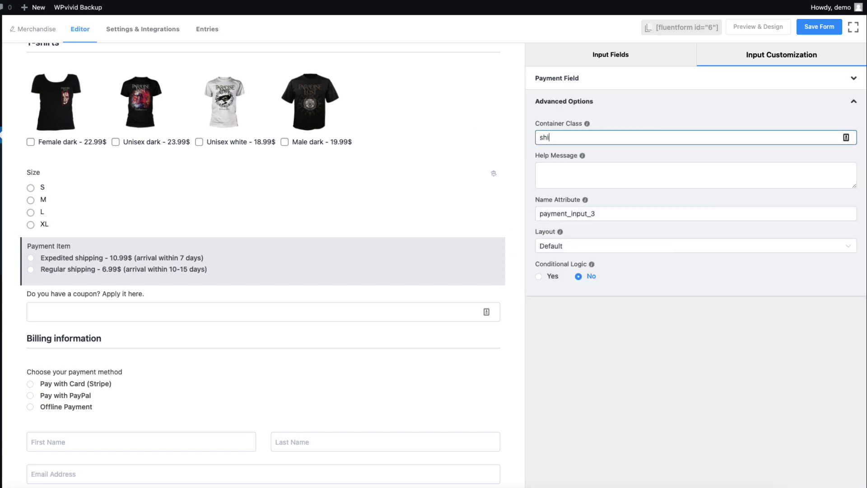
text(pping)
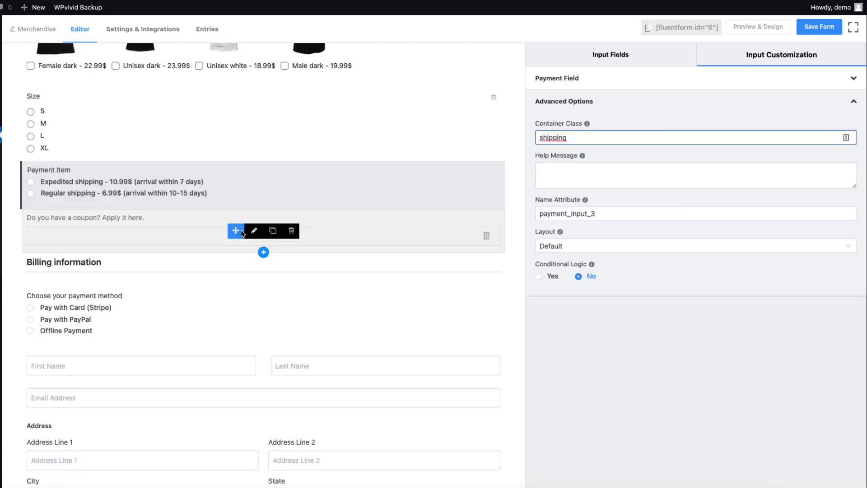
- Give the coupon field the container class "coupon"
click(253, 231)
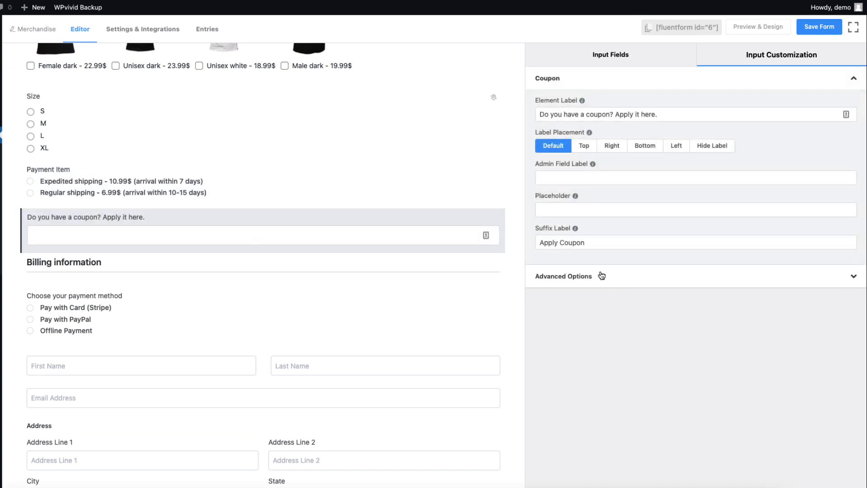
click(602, 276)
click(583, 131)
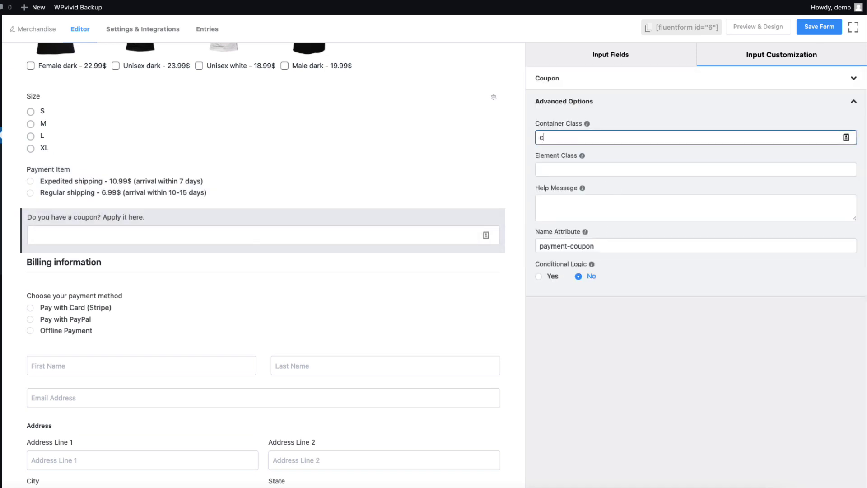
text(cop)
key(BackSpace)
text(upon)
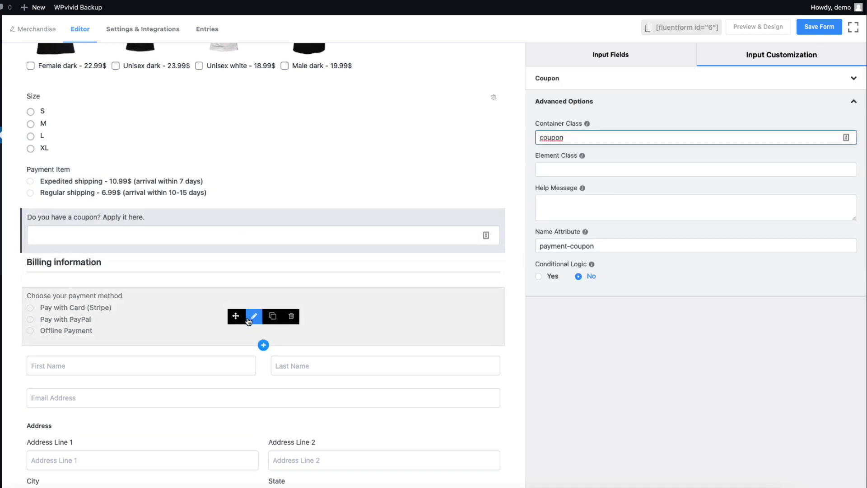
- Give the payment method field the container class "payment" and save the form
click(253, 317)
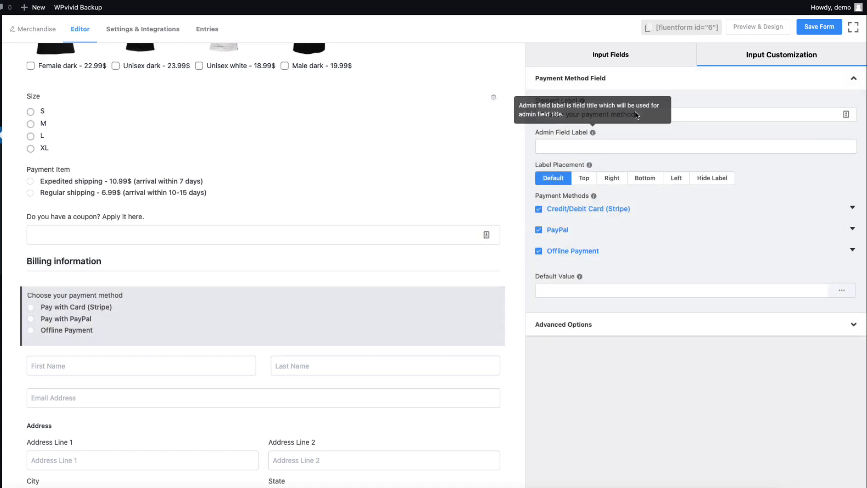
click(581, 323)
click(581, 214)
text(pay)
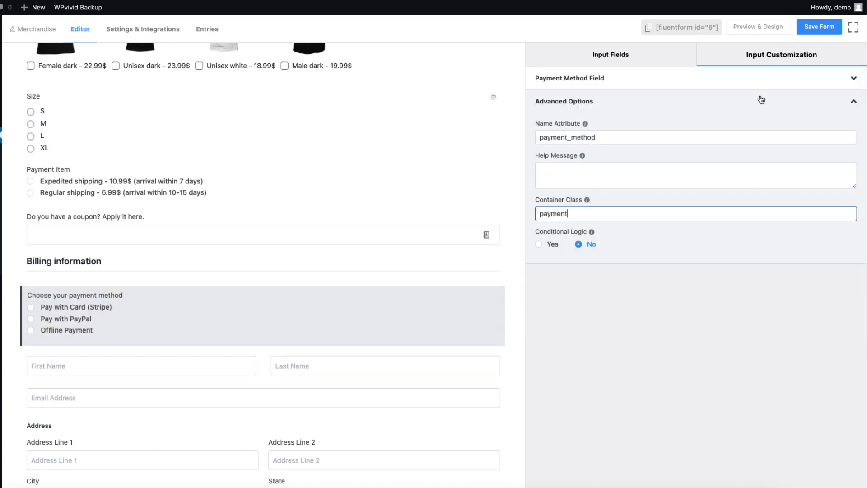
text(ment)
click(815, 27)
- In the form's custom CSS, style .shipping and .payment with background #f9f9f9, border 1px solid #ddd and padding 20px
scroll(225, 172, up, 3)
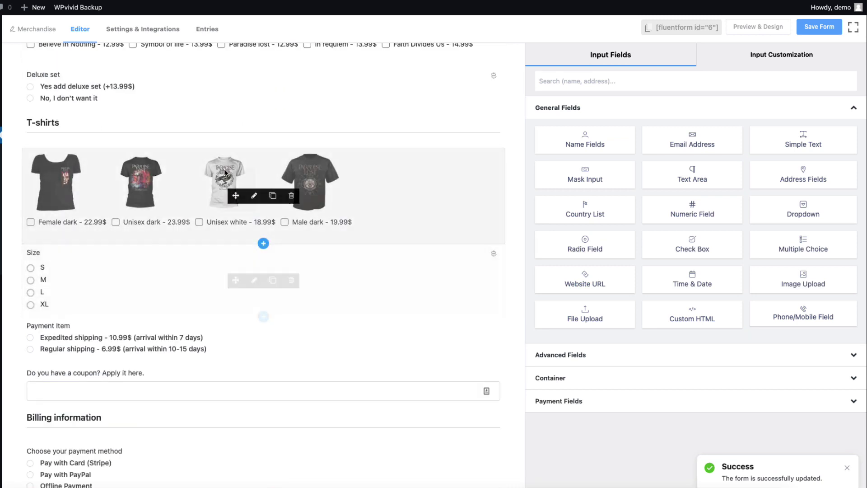
scroll(225, 173, up, 3)
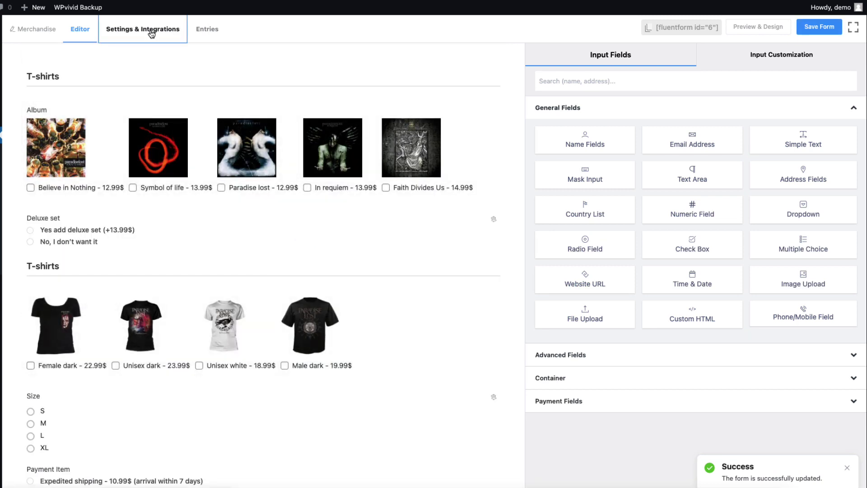
click(152, 34)
click(46, 216)
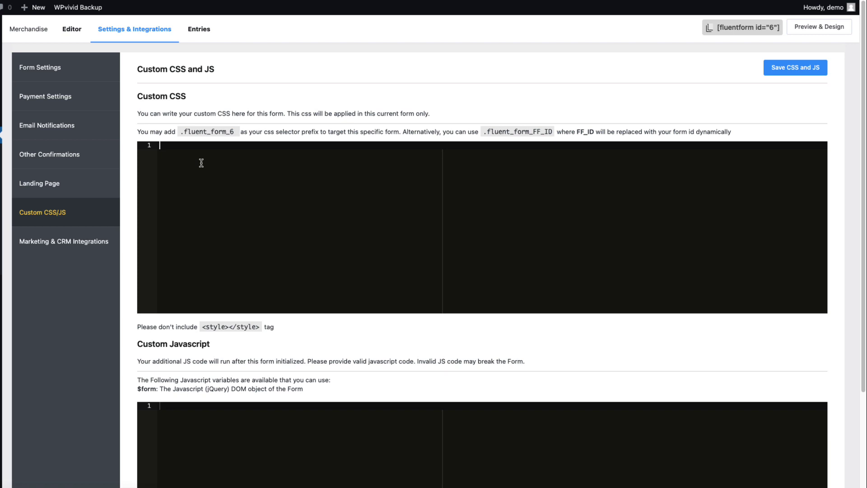
text(.shipping, .payment {     background: #f9f9f9;     border: 1px soldi #ddd;     padding: 20px; })
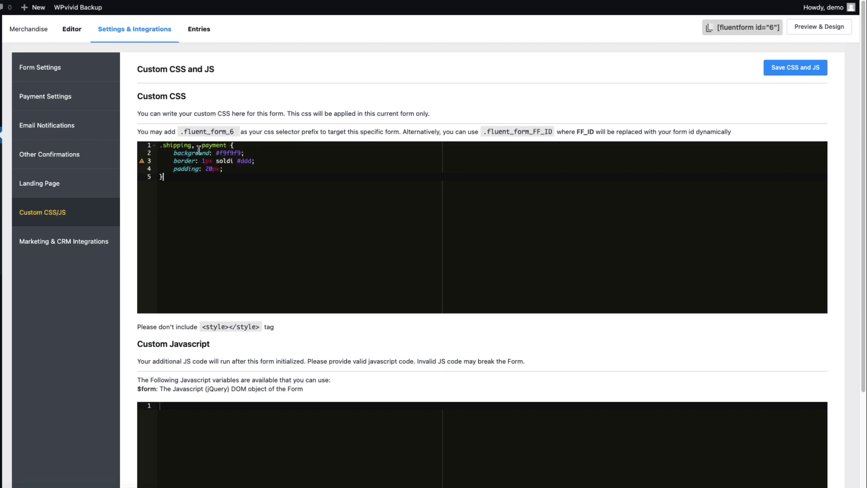
drag(261, 161, 179, 162)
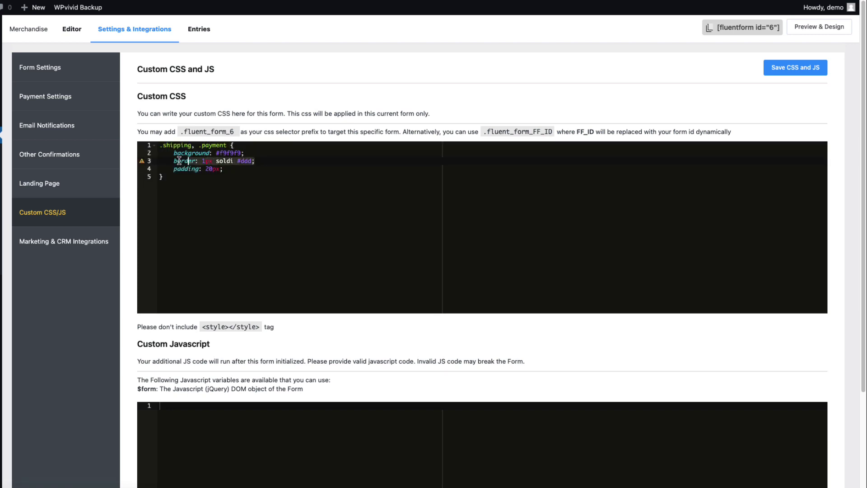
click(233, 161)
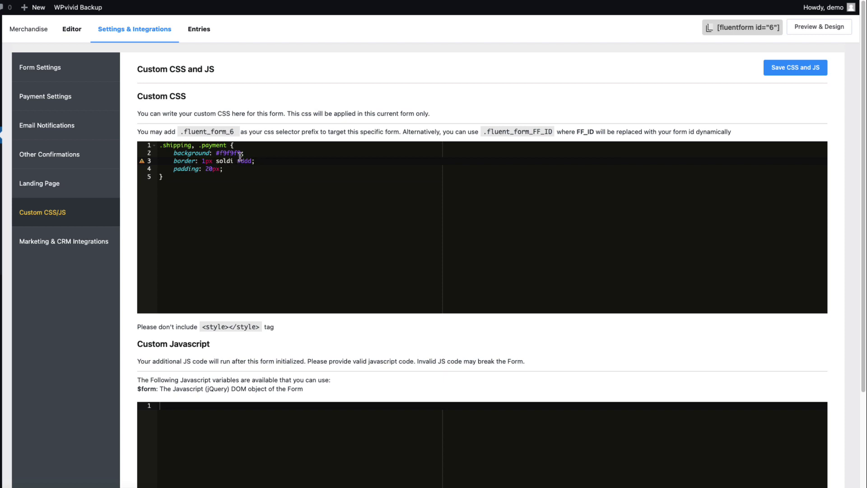
key(BackSpace)
key(BackSpace)
text(id)
- Add a .coupon CSS rule with border 2px dashed #000 and padding 20px, and save the custom CSS
text(.coupon {)
key(Return)
text(border)
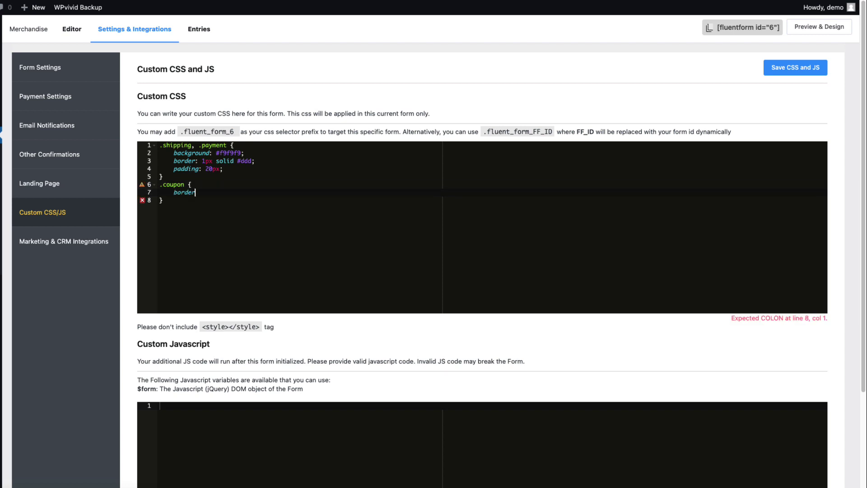
text(: 2px dash)
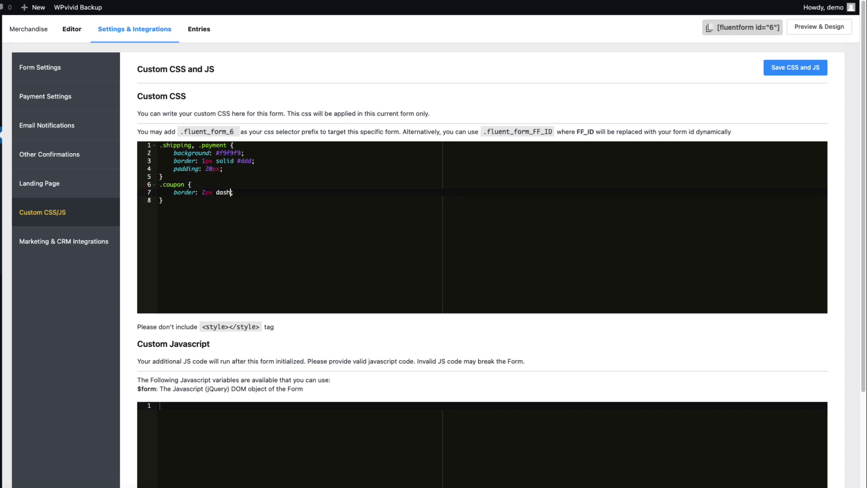
text(ed #000)
key(End)
key(Return)
text(padding: 20px;)
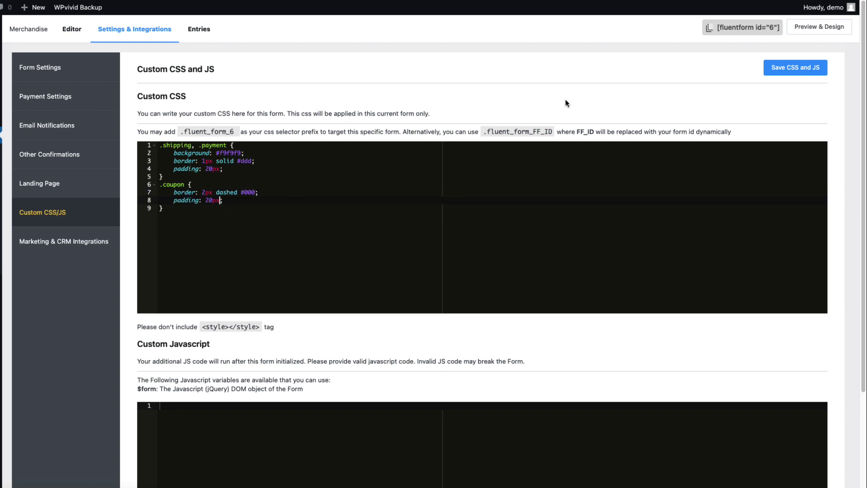
click(800, 73)
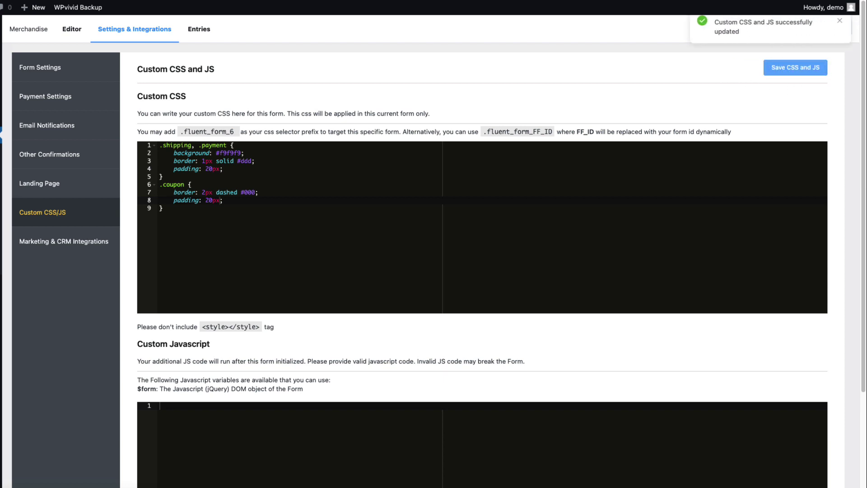
- Reload the published form page and review the styling of the shipping, coupon and payment sections
key(ctrl+Tab)
key(super+r)
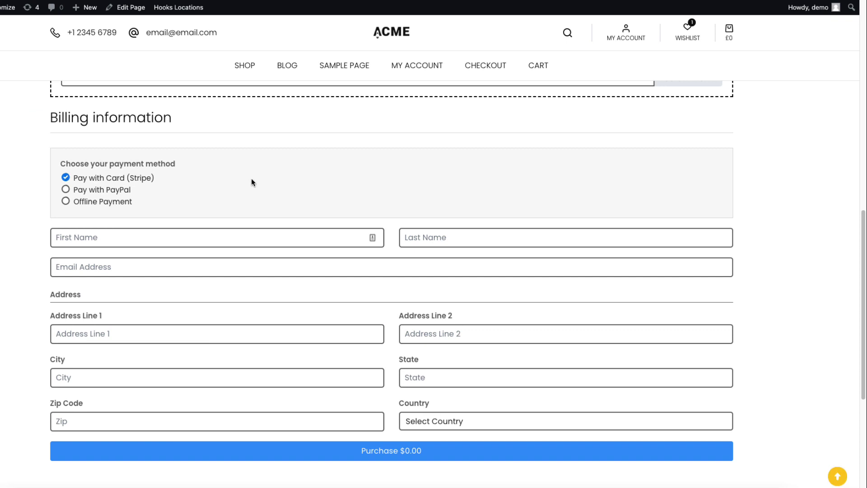
scroll(201, 177, up, 3)
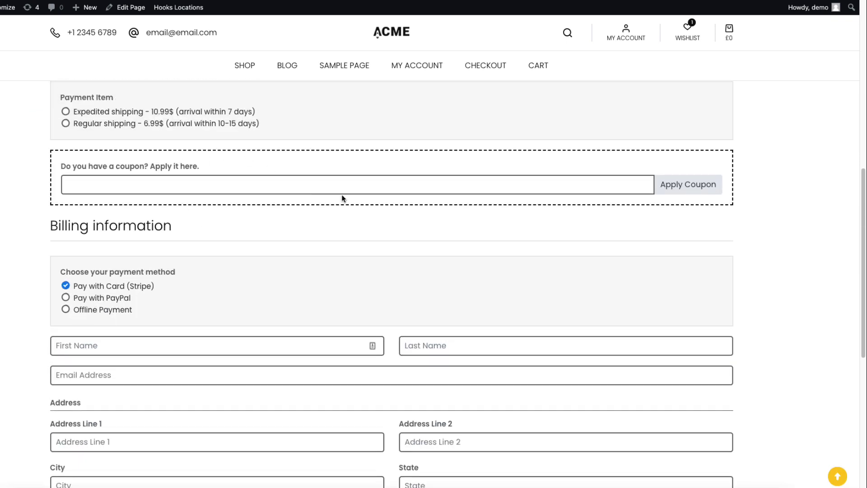
scroll(343, 197, up, 4)
scroll(396, 205, down, 9)
scroll(374, 217, up, 6)
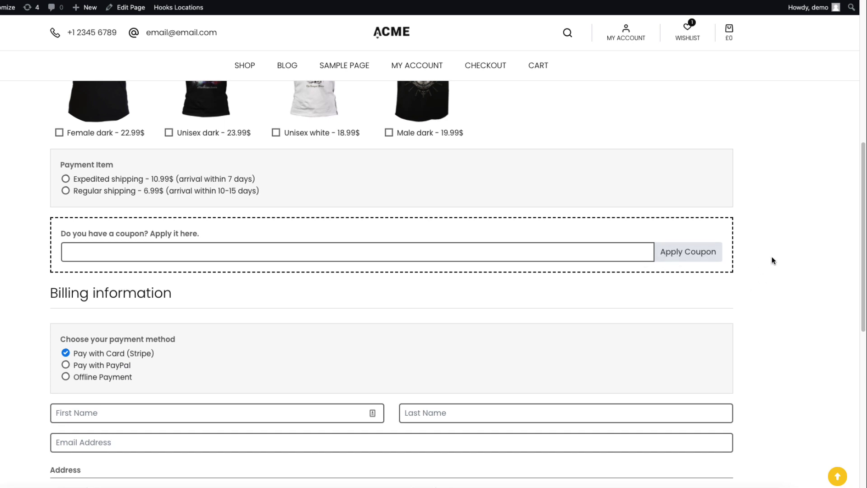
- Inspect the Apply Coupon button and copy its .fluentform .ff_input-group-text rule to the end of the form's custom CSS
right_click(669, 254)
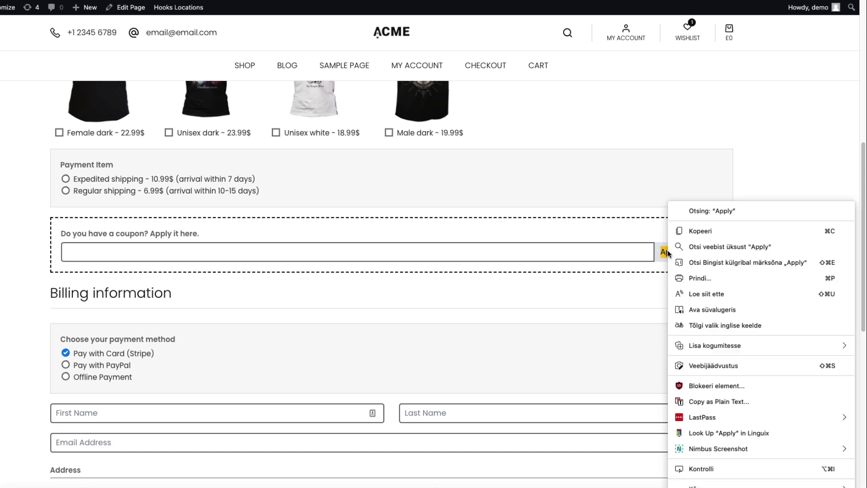
click(710, 470)
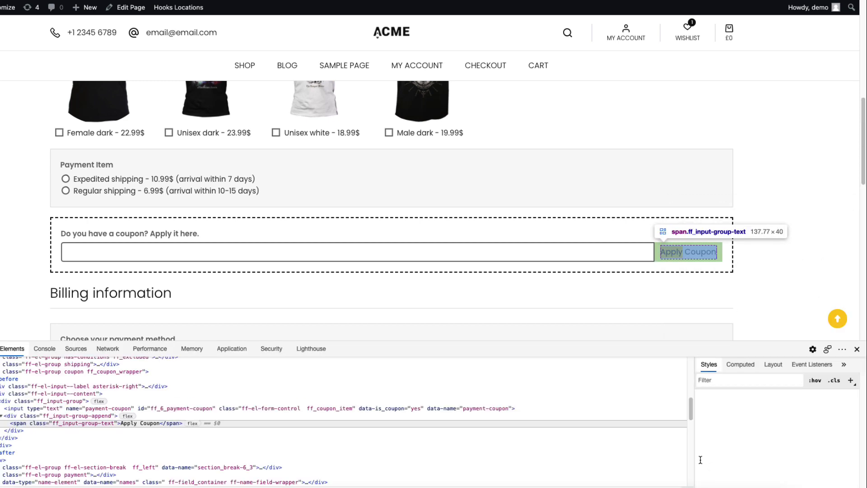
scroll(800, 262, down, 2)
scroll(756, 476, down, 1)
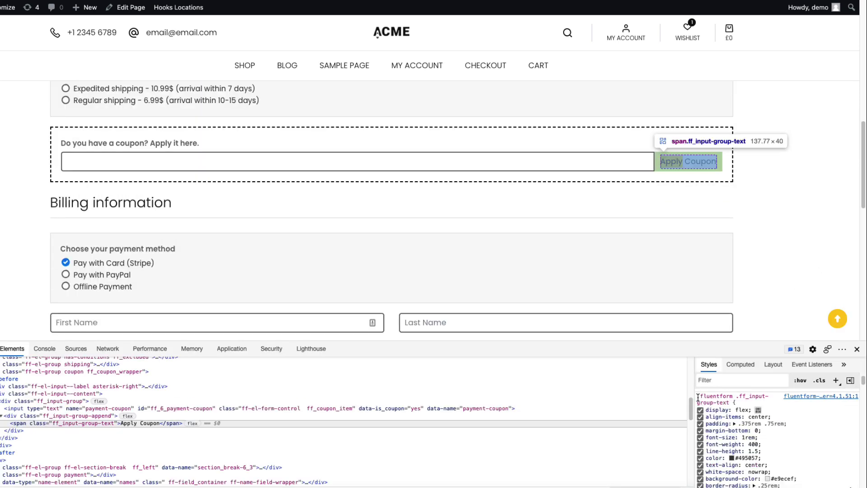
drag(697, 396, 731, 464)
key(ctrl+c)
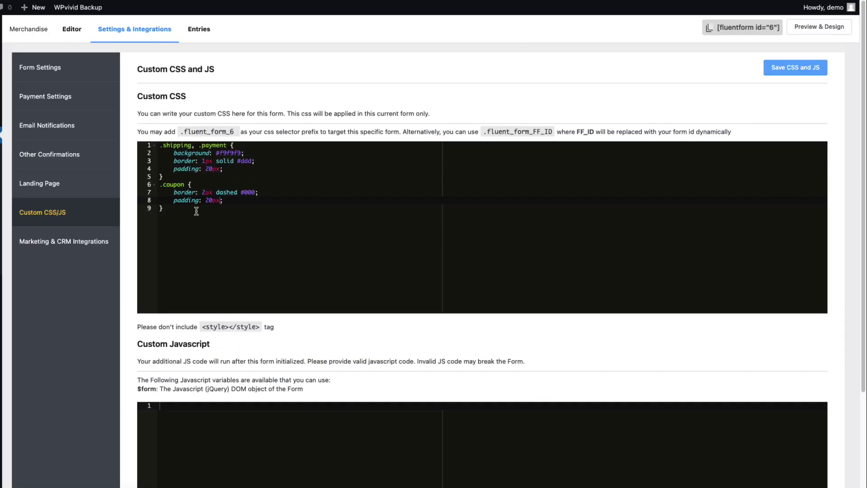
click(196, 211)
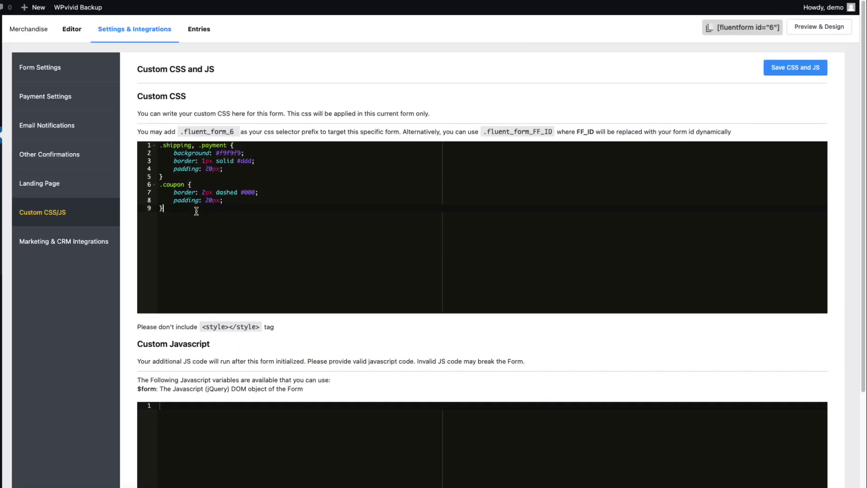
key(Return)
key(ctrl+v)
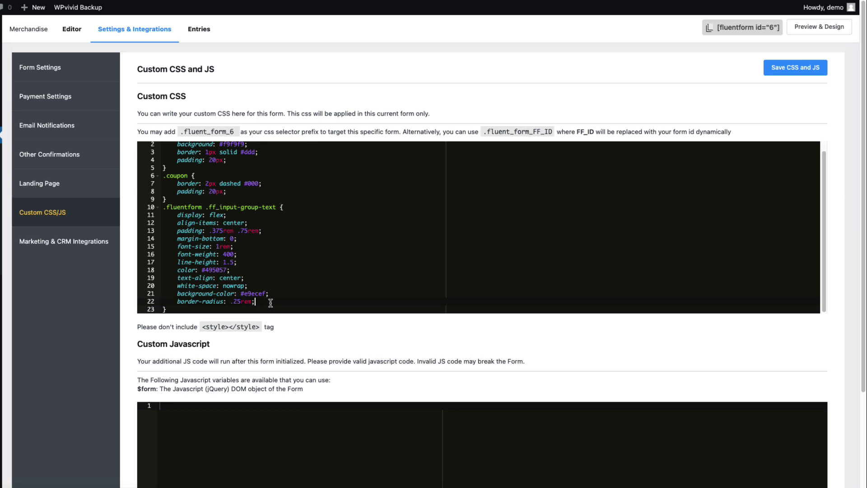
- Reduce the .fluentform .ff_input-group-text rule to only its color and background-color declarations
drag(270, 303, 156, 303)
key(BackSpace)
drag(254, 285, 178, 278)
key(BackSpace)
drag(248, 270, 163, 223)
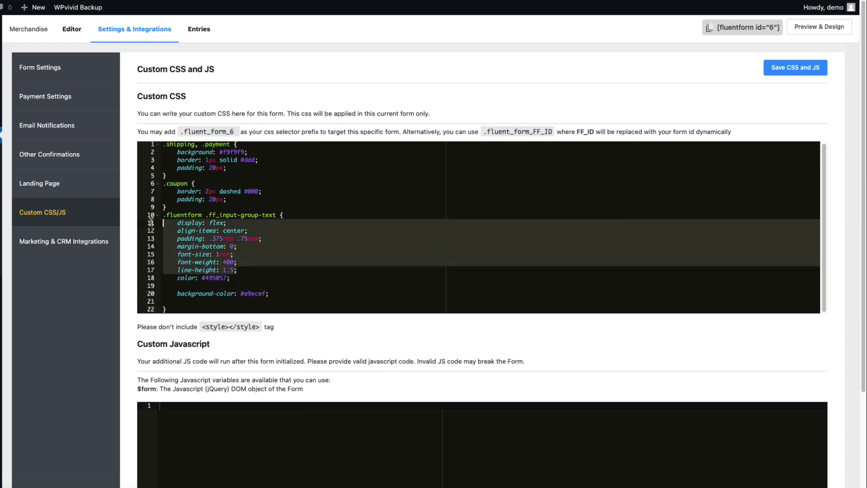
key(BackSpace)
key(Delete)
key(End)
key(Delete)
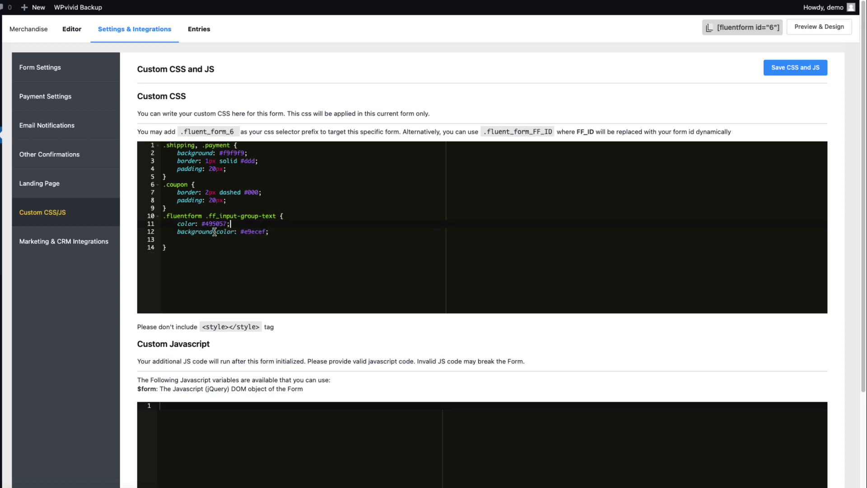
- Set the rule's color to #000 and background-color to #ffcc00, and save the custom CSS
drag(227, 224, 206, 223)
text(#000)
drag(266, 231, 249, 232)
text(ffcc00)
click(795, 67)
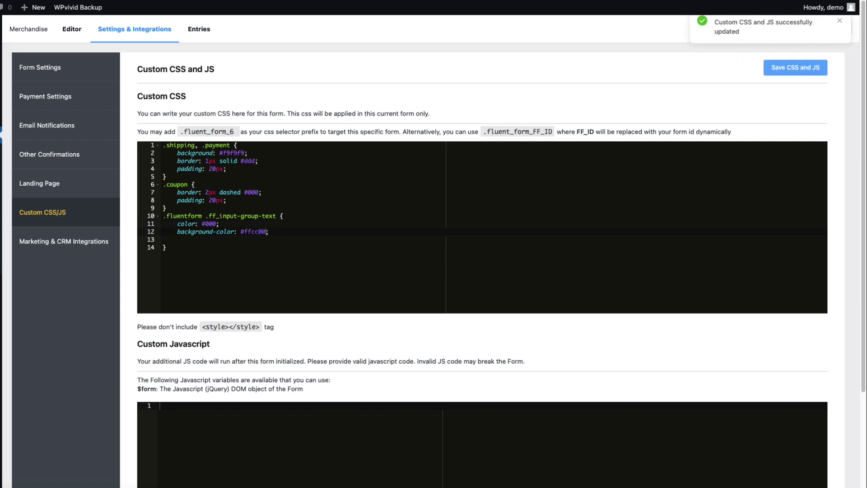
- Reload the published form page and check the restyled Apply Coupon button and the rest of the form
key(ctrl+Tab)
key(super+r)
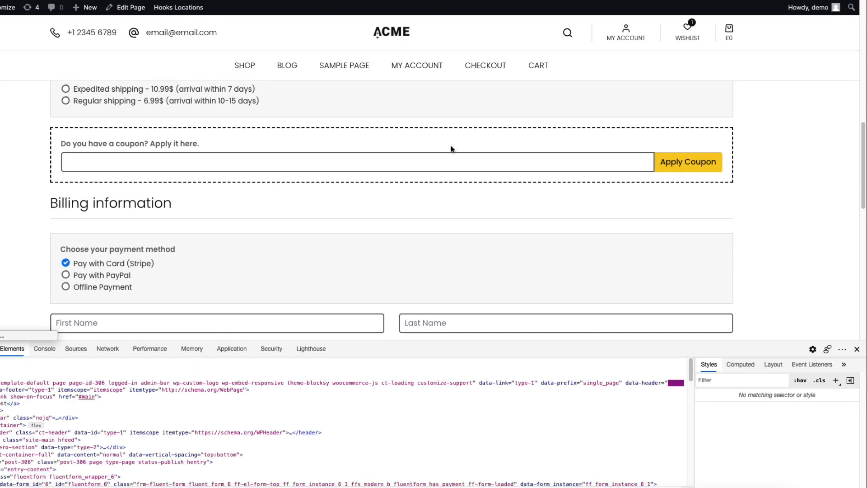
scroll(754, 273, up, 4)
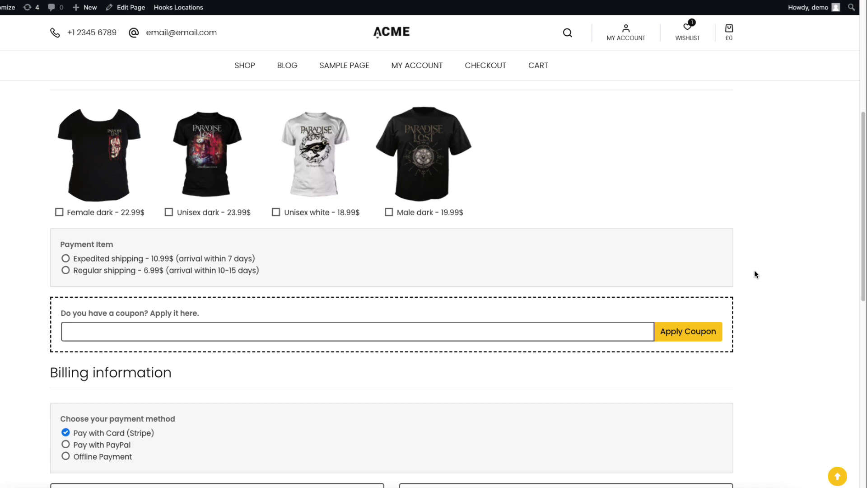
scroll(578, 224, up, 1)
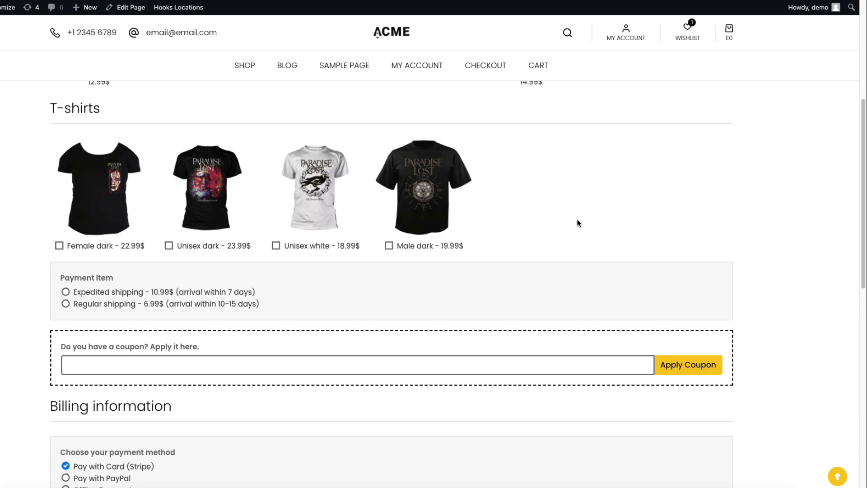
scroll(472, 187, up, 6)
click(297, 267)
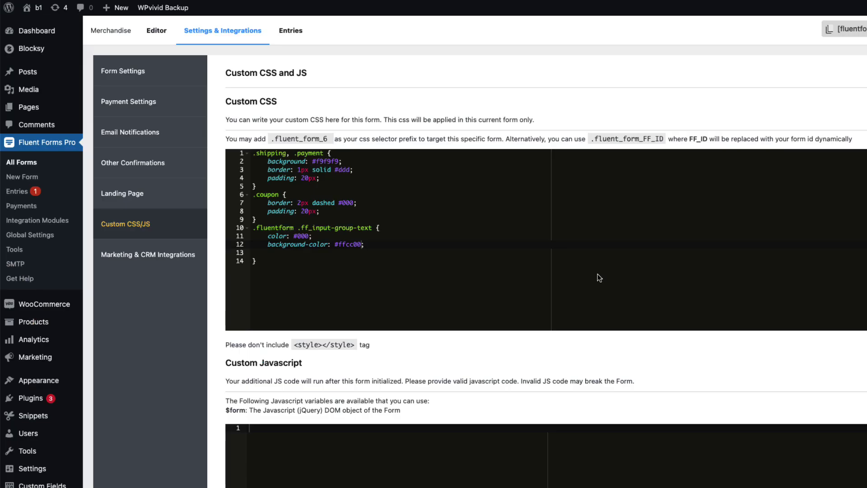
- From the list of all forms, open the duplicated Merchandise form and rename it "Multi-step form"
click(29, 163)
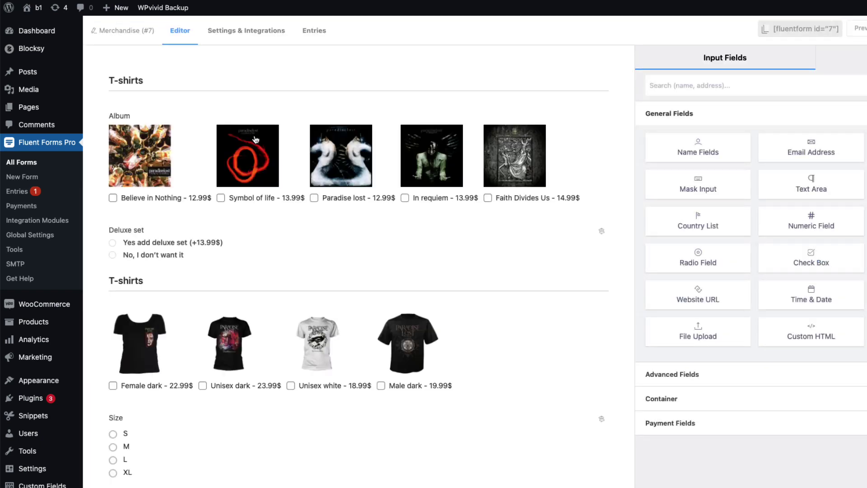
click(122, 30)
text(Multi-ste)
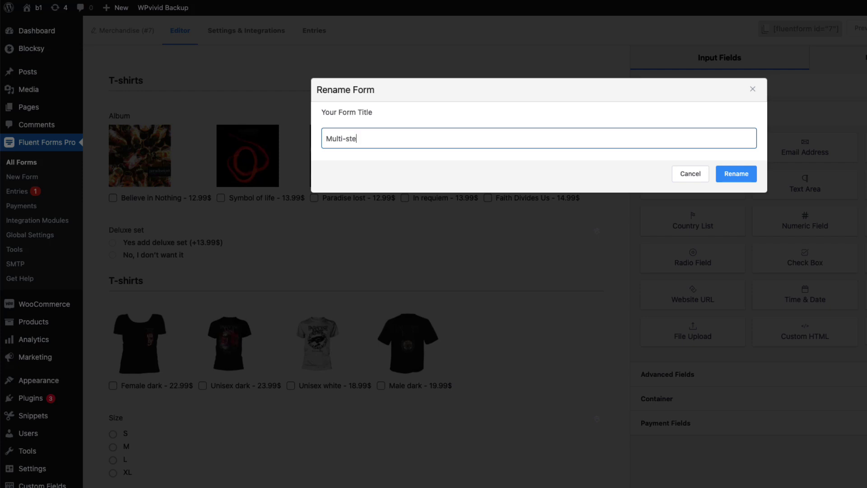
text(p form)
key(Return)
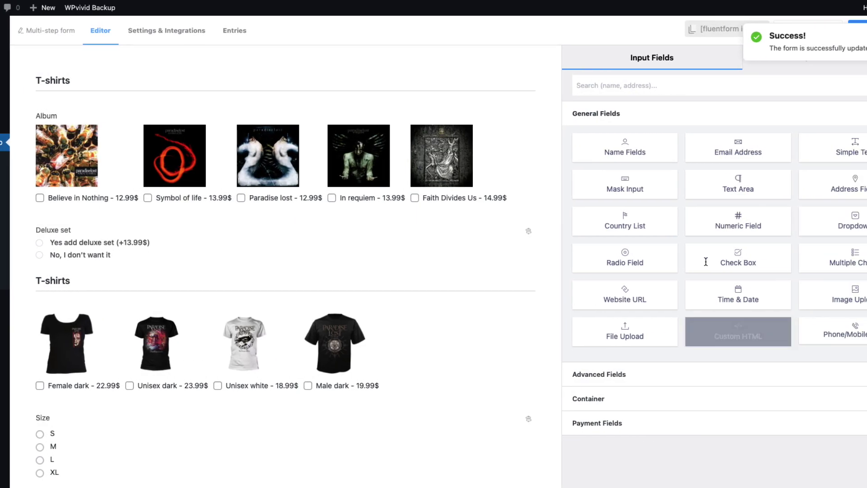
- Insert a five-column container below the Album payment field and duplicate the Album field
click(579, 401)
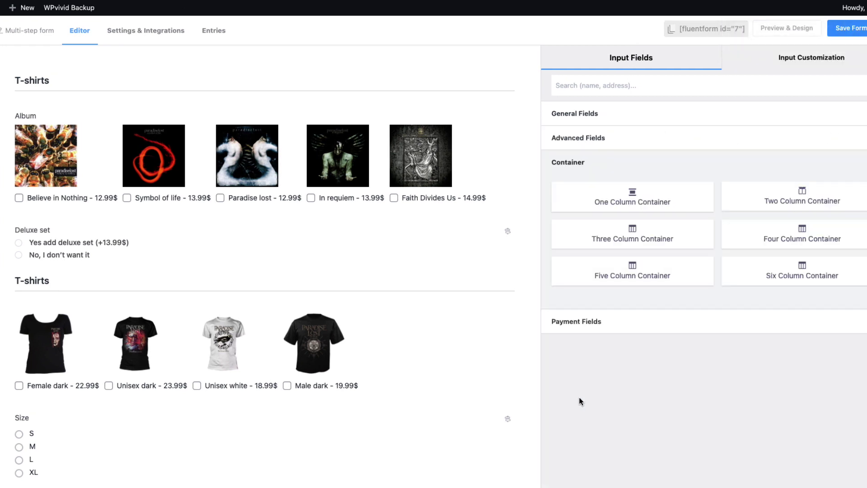
drag(634, 270, 257, 218)
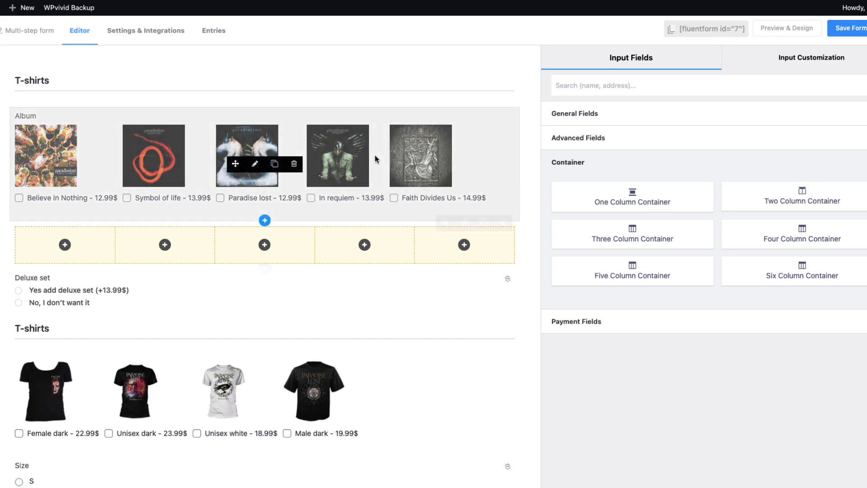
click(275, 164)
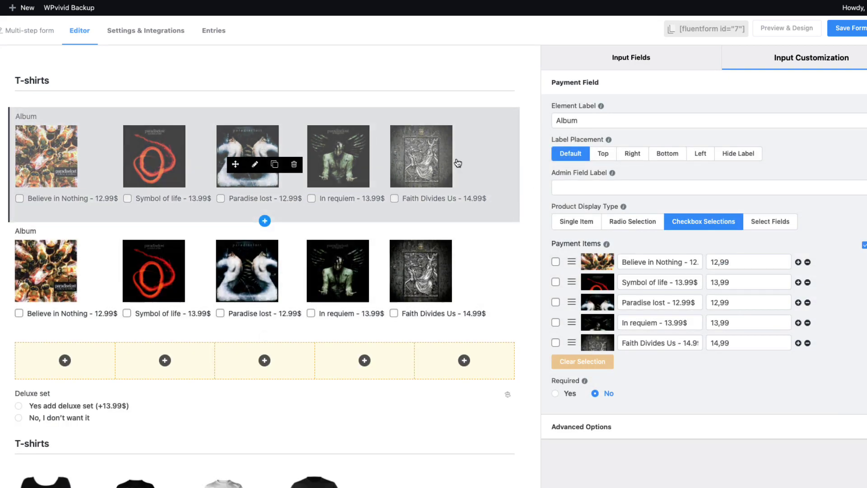
- Remove every payment item except Believe in Nothing from the upper Album field and move it into the container's first column
click(807, 342)
click(808, 323)
click(807, 302)
click(807, 282)
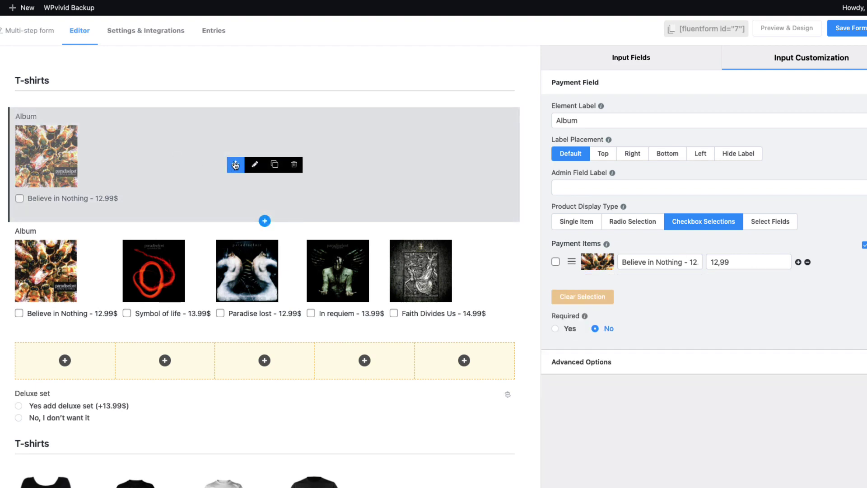
drag(235, 164, 81, 249)
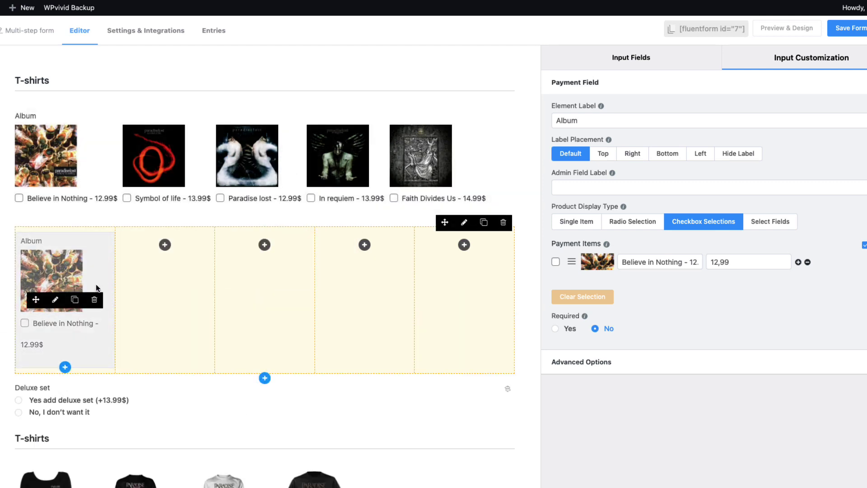
- Hide the label of the Believe in Nothing album field and add an item quantity field beneath it
click(54, 299)
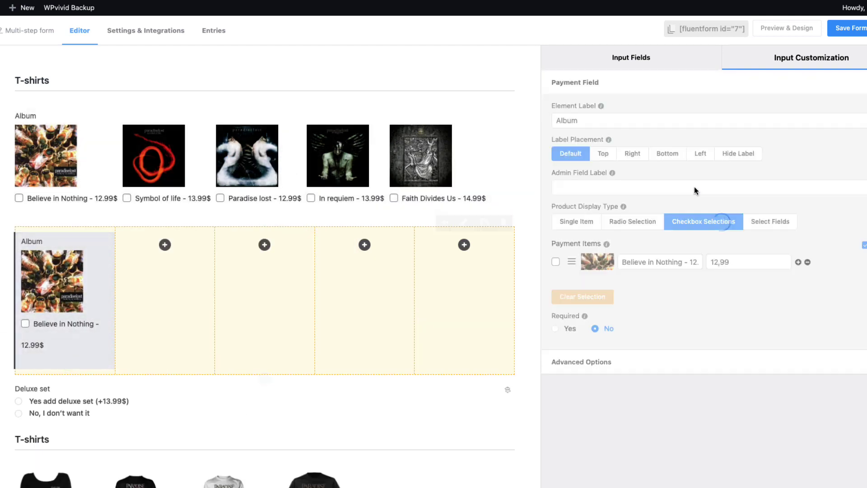
click(740, 155)
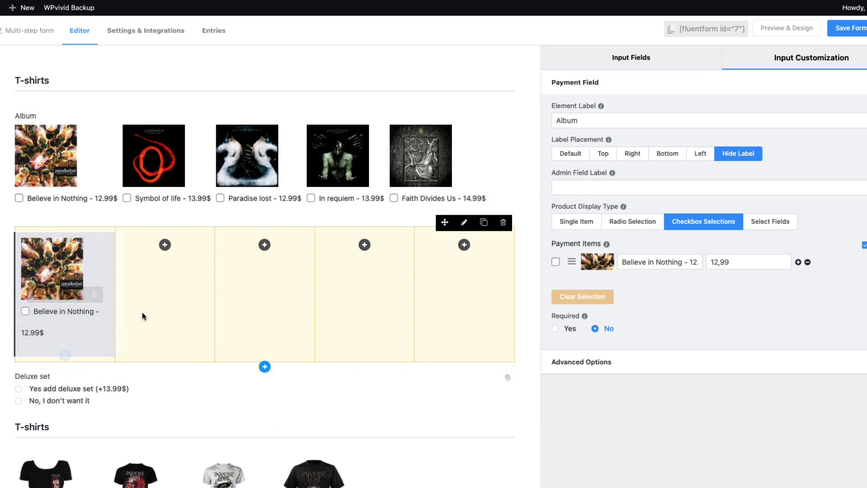
click(65, 355)
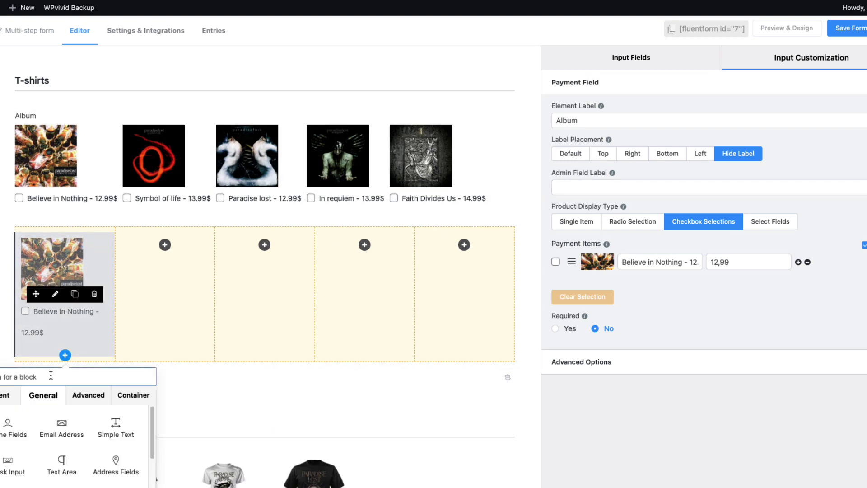
text(q)
click(15, 413)
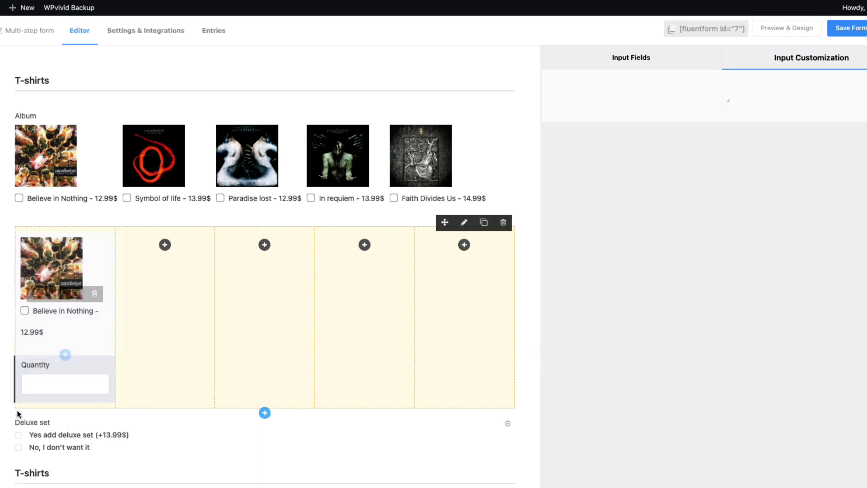
- Change the element label of the album field in the first column to "Believe in Nothing"
click(55, 294)
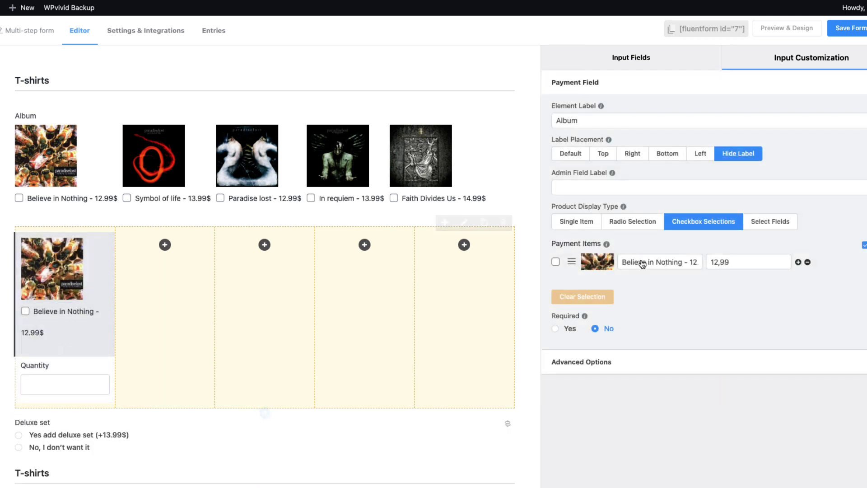
triple_click(660, 261)
key(super+c)
triple_click(601, 124)
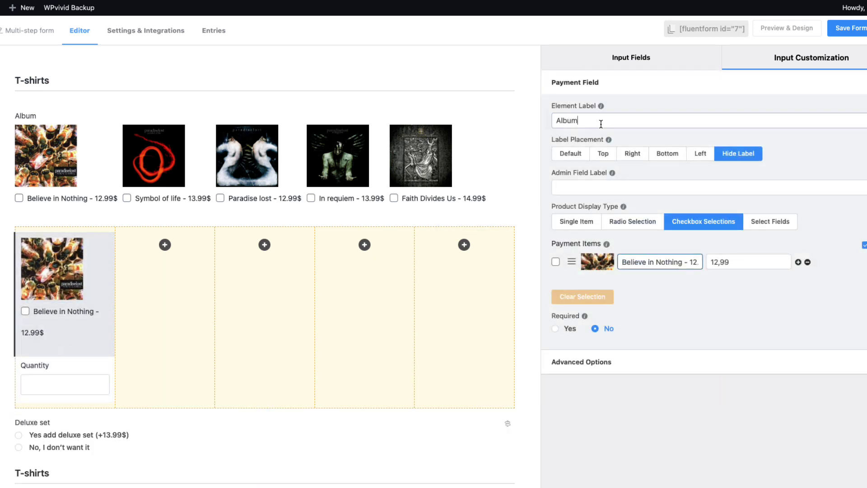
key(super+v)
key(BackSpace)
key(BackSpace)
key(BackSpace)
key(BackSpace)
key(BackSpace)
key(BackSpace)
key(BackSpace)
key(BackSpace)
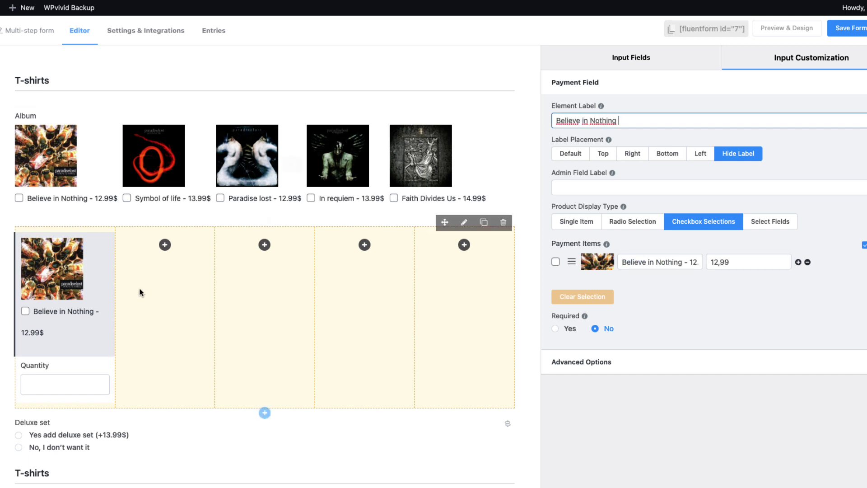
- Map the quantity field in the first column to the Believe in Nothing product
click(55, 378)
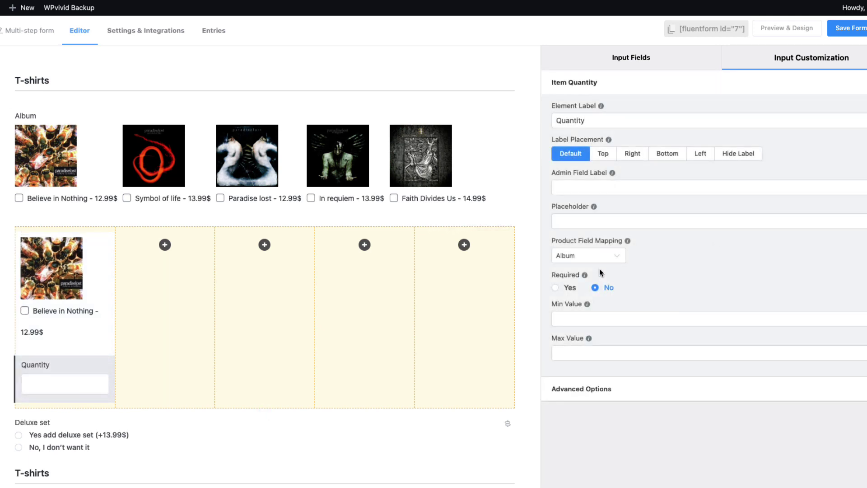
click(586, 256)
click(583, 304)
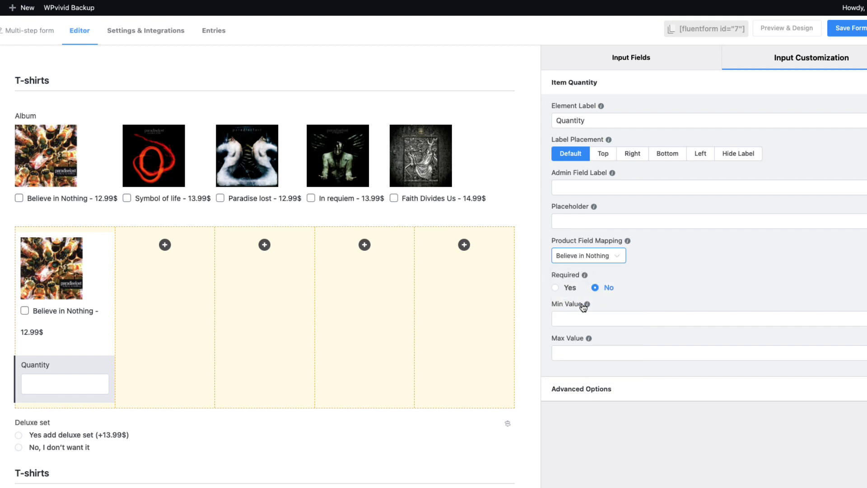
- Enable conditional logic on the first column's quantity field with the condition Believe in Nothing equal to the "Believe in Nothing - 12.99$" item
click(596, 390)
scroll(666, 377, down, 1)
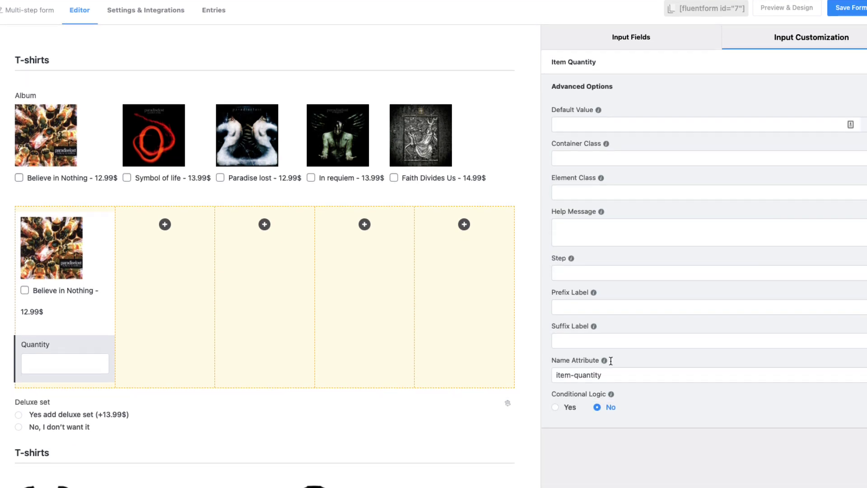
click(568, 391)
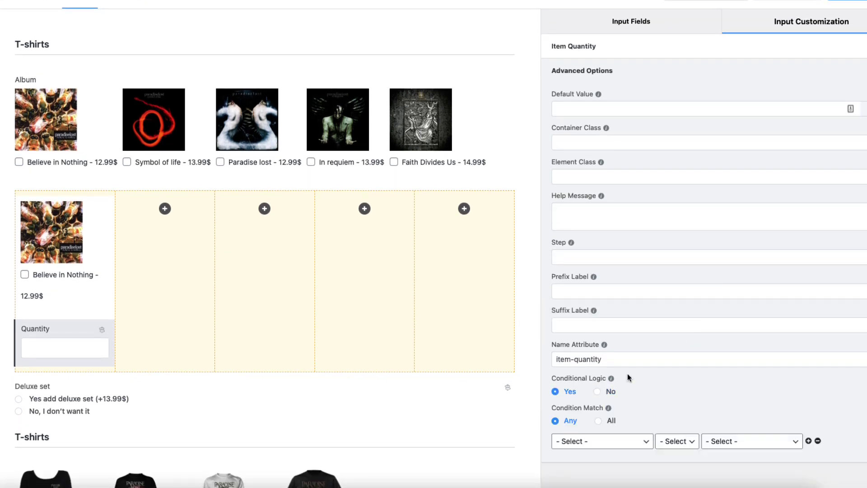
click(593, 447)
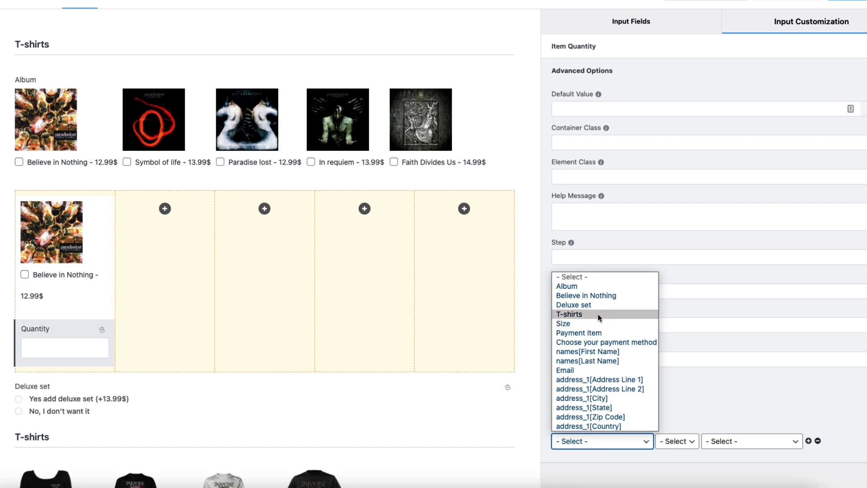
click(597, 296)
click(671, 444)
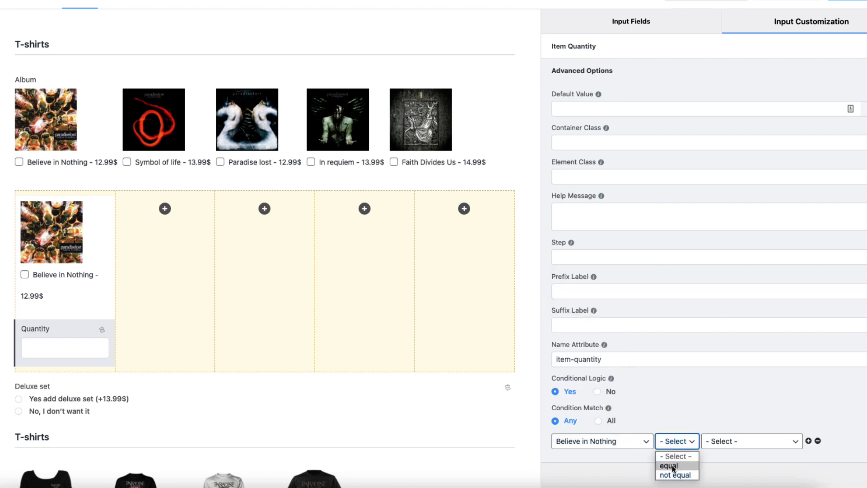
click(672, 467)
click(722, 441)
click(726, 465)
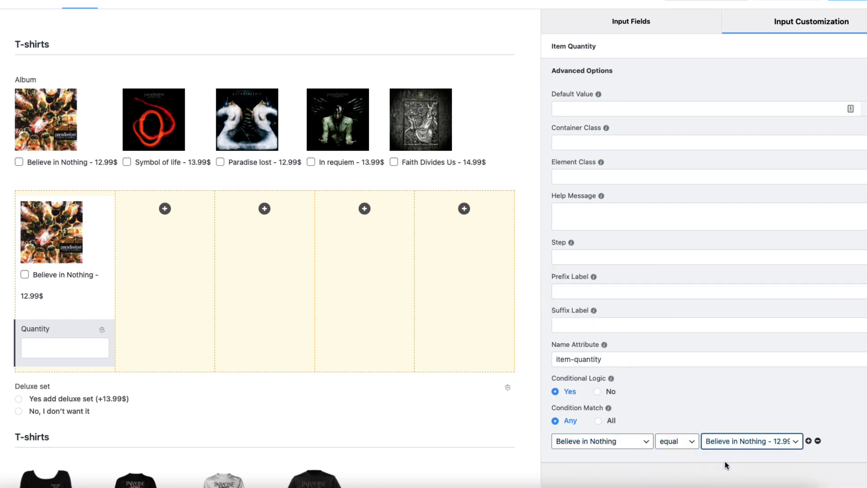
- Save the form and select the Believe in Nothing album in its preview to test the conditional quantity field
click(862, 9)
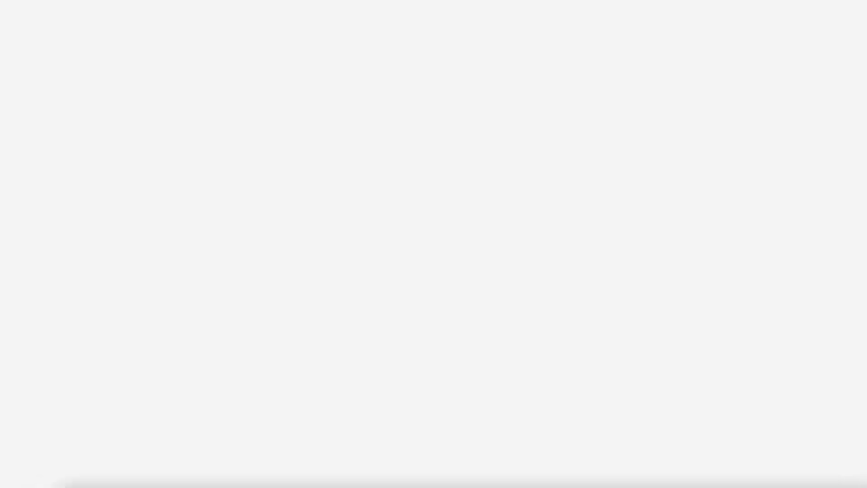
scroll(184, 291, down, 5)
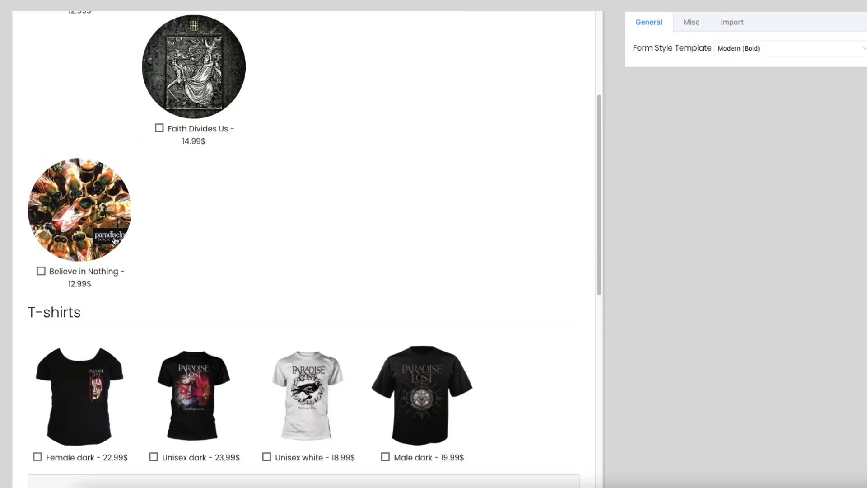
click(87, 218)
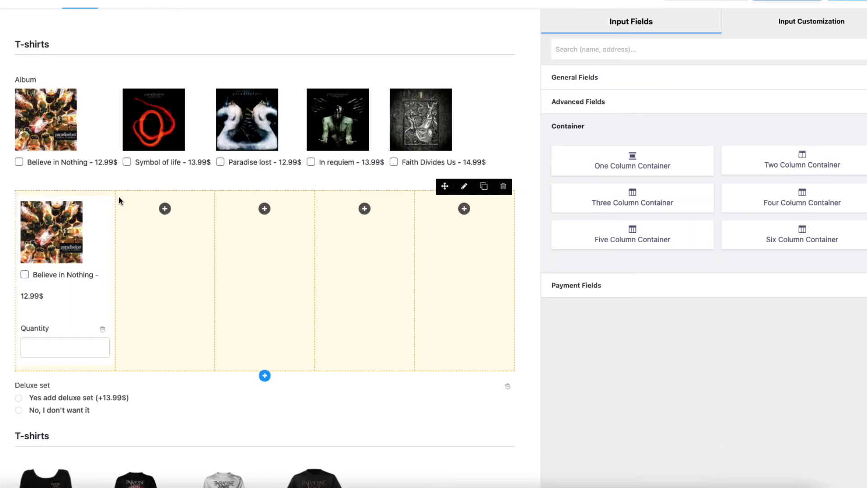
- Duplicate the Believe in Nothing album field and move one copy into the container's second column
click(74, 258)
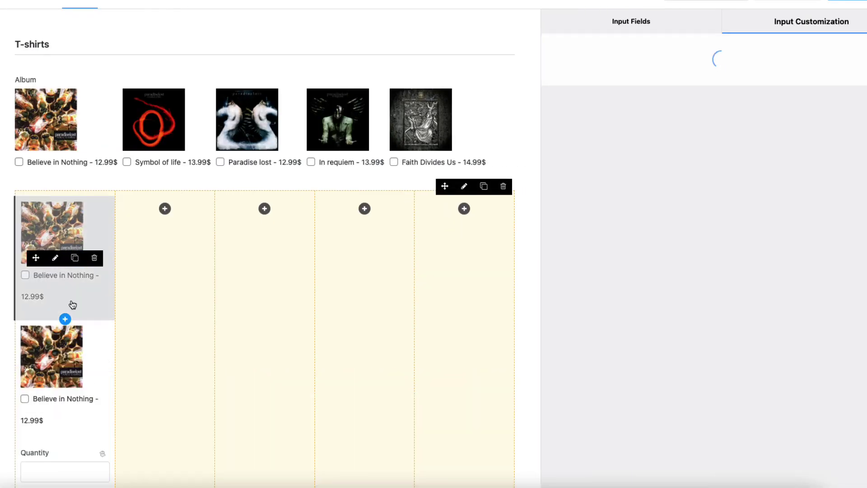
drag(75, 381, 195, 254)
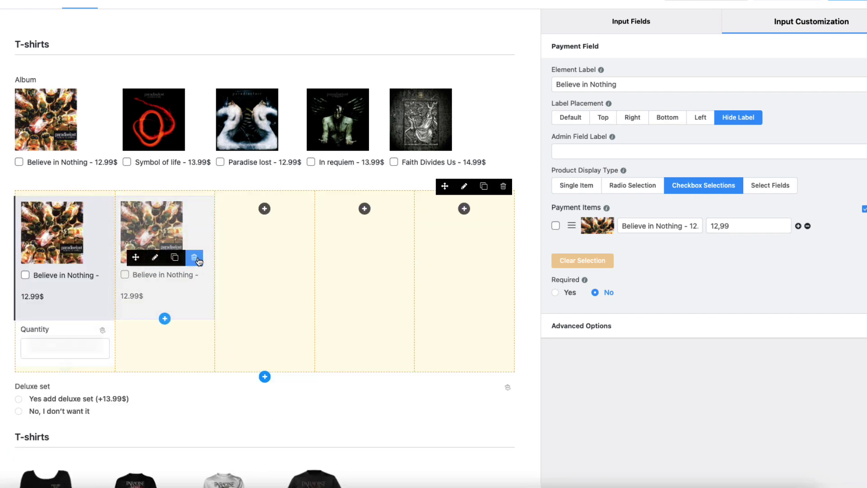
click(155, 260)
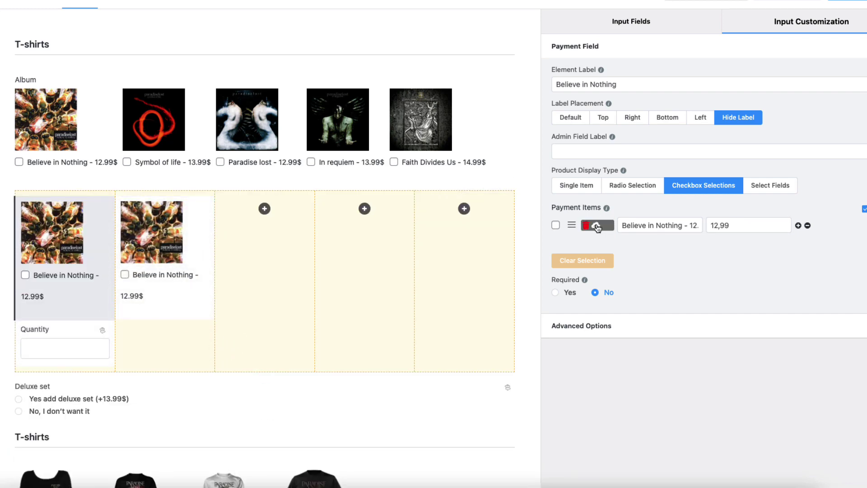
- Turn the first column's album field into Symbol of life: replace its image, label it "Symbol of life" and name the item "Symbol of life- 13.99$"
click(597, 225)
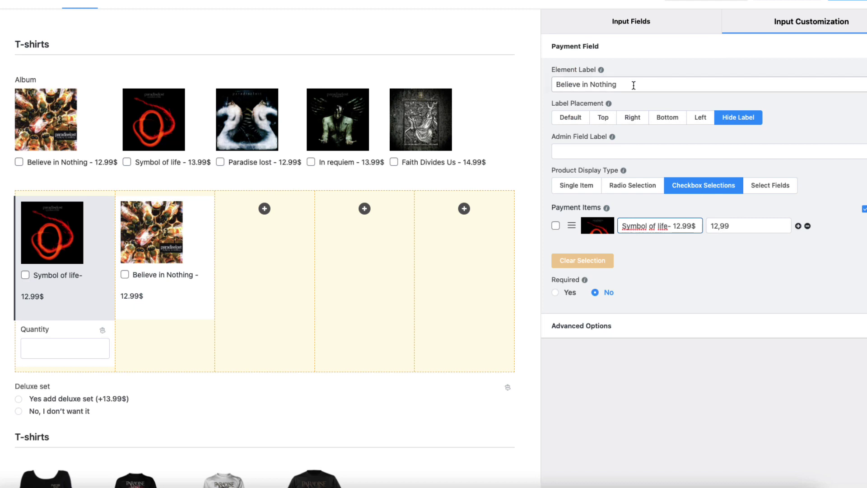
triple_click(633, 85)
key(super+v)
click(682, 225)
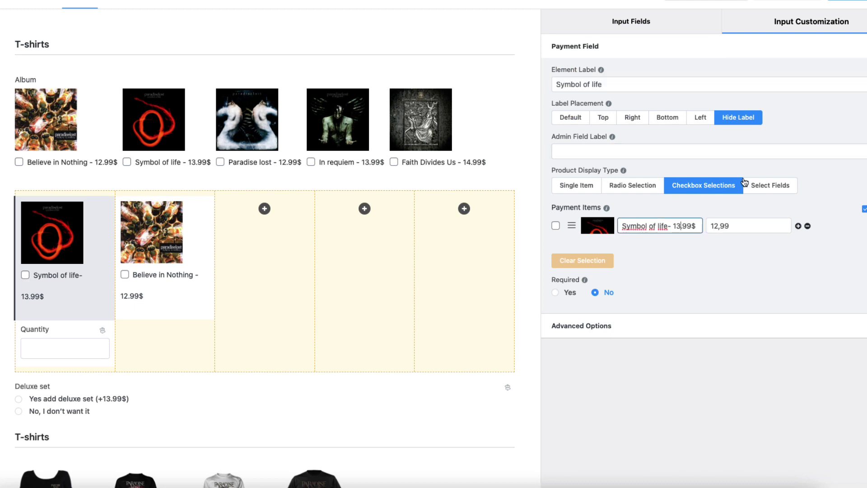
click(717, 226)
- Duplicate the quantity field in the first column and place one copy beneath the album in the second column
click(74, 343)
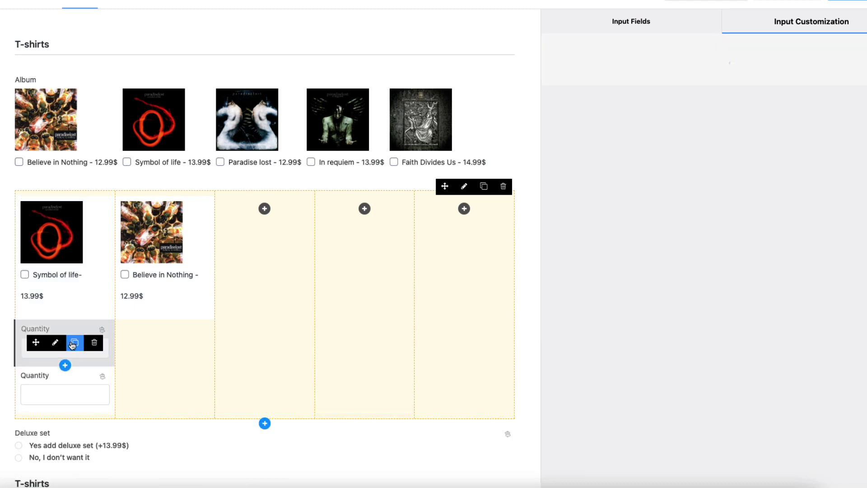
drag(39, 345, 180, 328)
drag(34, 341, 170, 276)
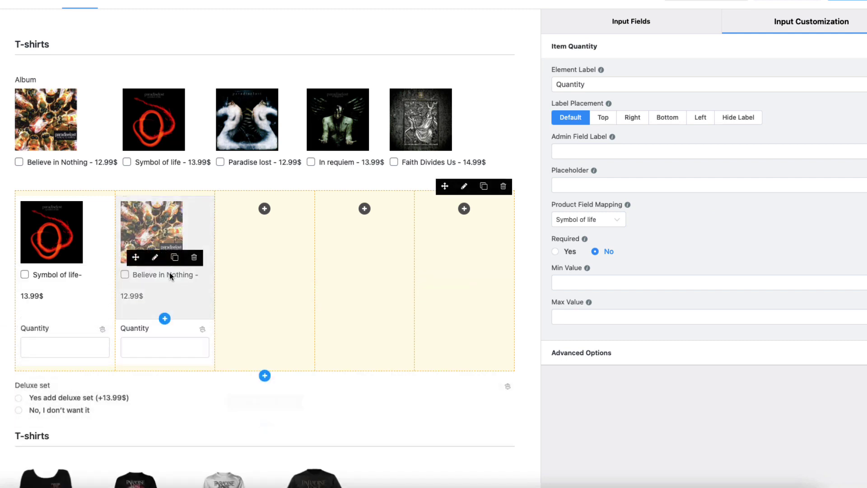
- Map the second column's quantity field to the Believe in Nothing product and reselect the value of its display condition
click(154, 341)
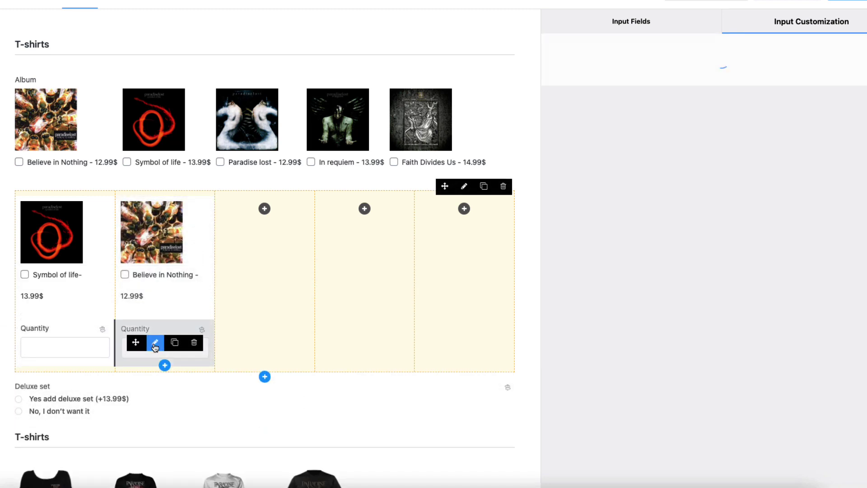
click(589, 219)
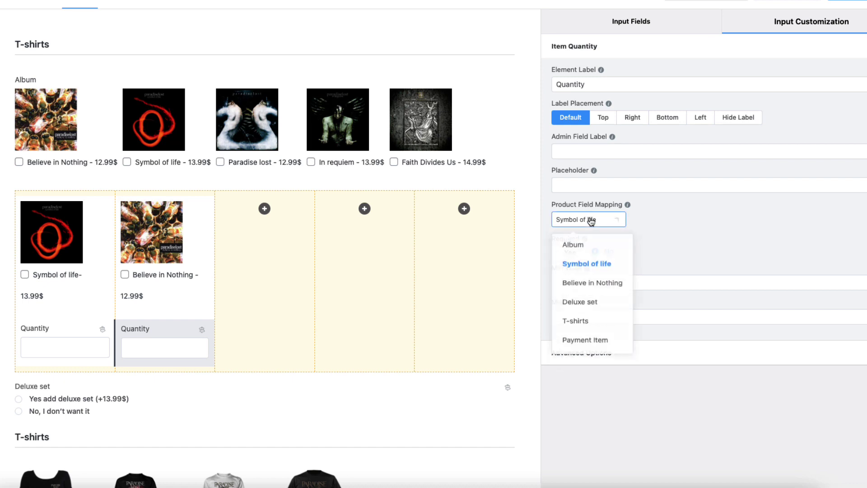
click(576, 288)
click(621, 360)
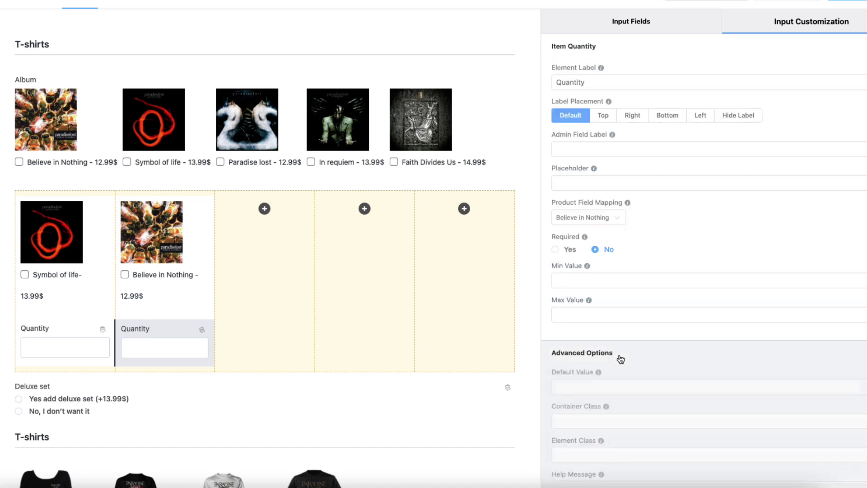
click(733, 442)
click(729, 468)
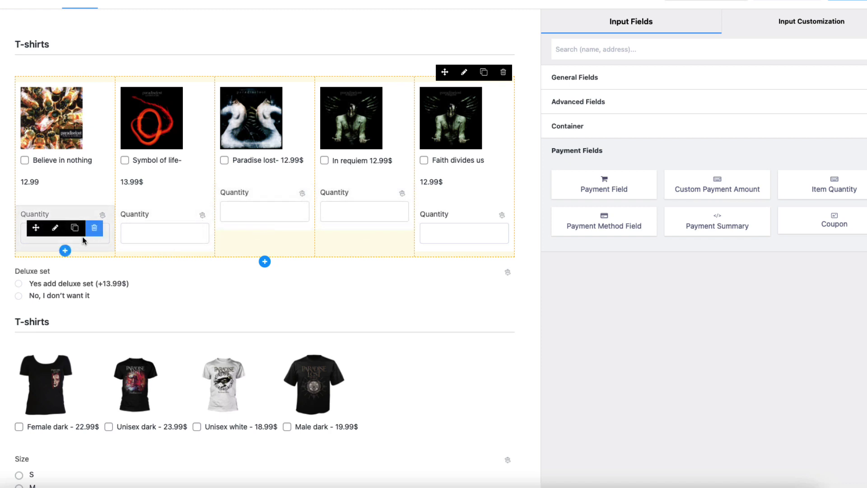
- Set the default value of the Believe in nothing quantity field to 1
click(55, 232)
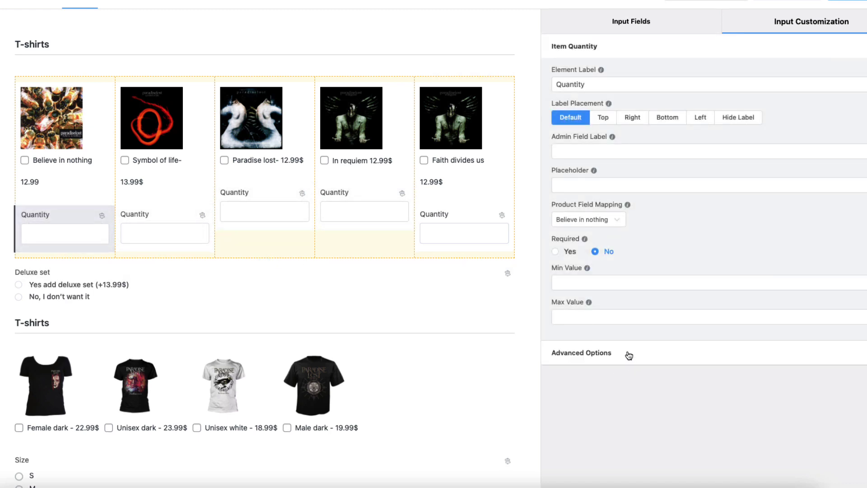
click(629, 355)
click(736, 107)
text(1)
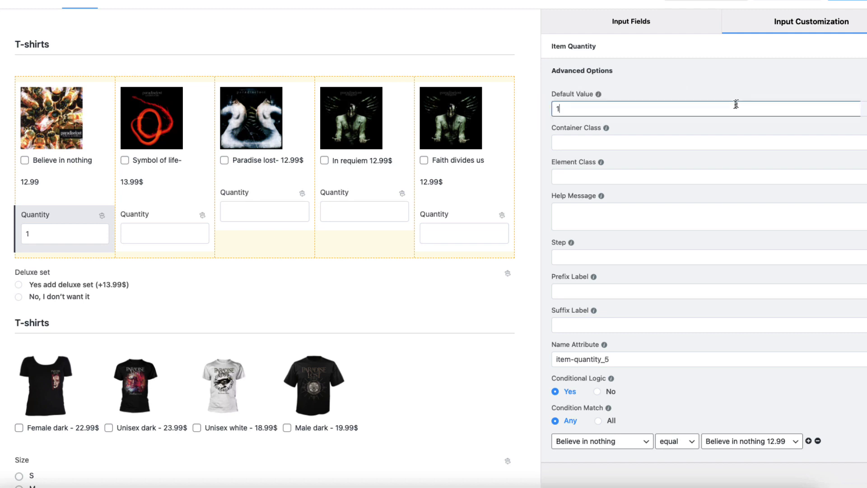
- Set the default value of the Symbol of life quantity field to 1
click(152, 233)
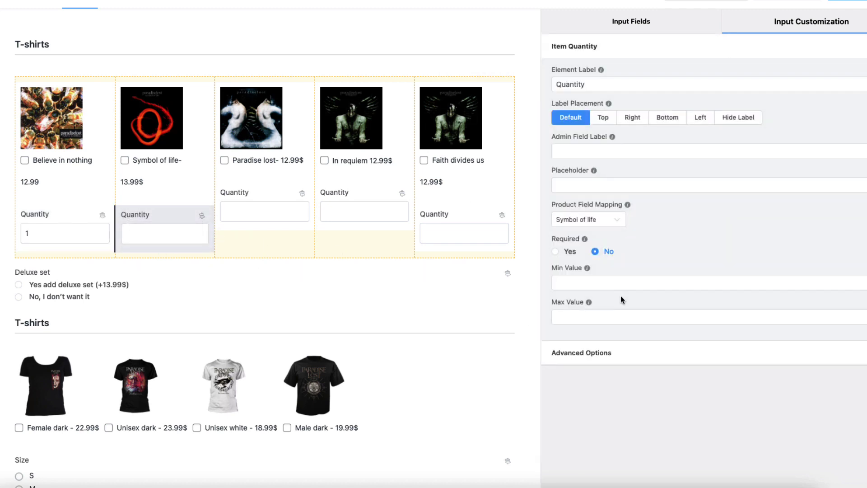
click(614, 357)
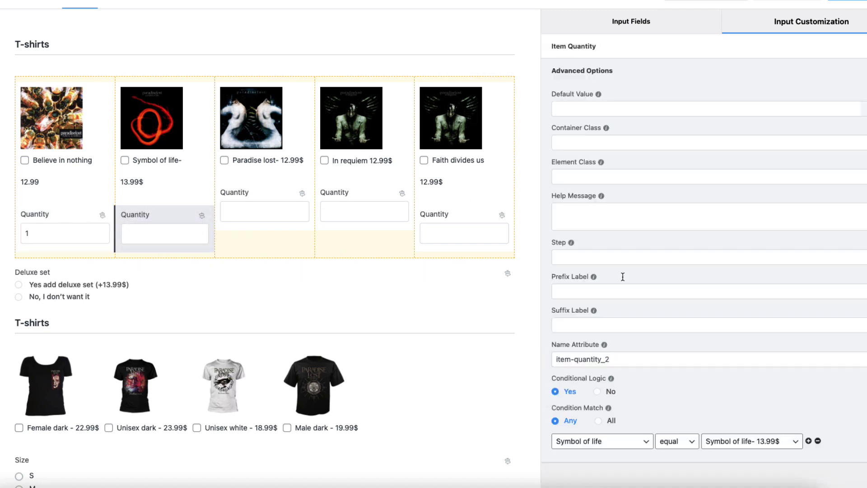
click(590, 107)
text(1)
- Set the default value to 1 for the Paradise lost, In requiem and Faith divides us quantity fields
click(255, 208)
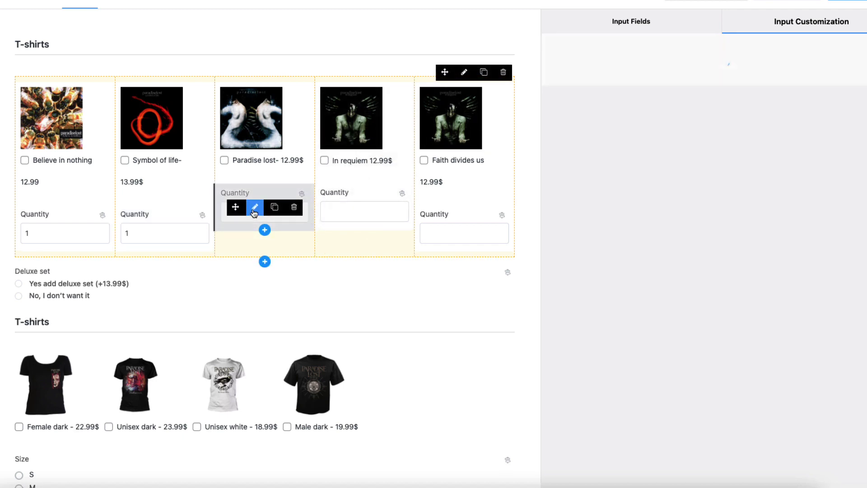
click(609, 352)
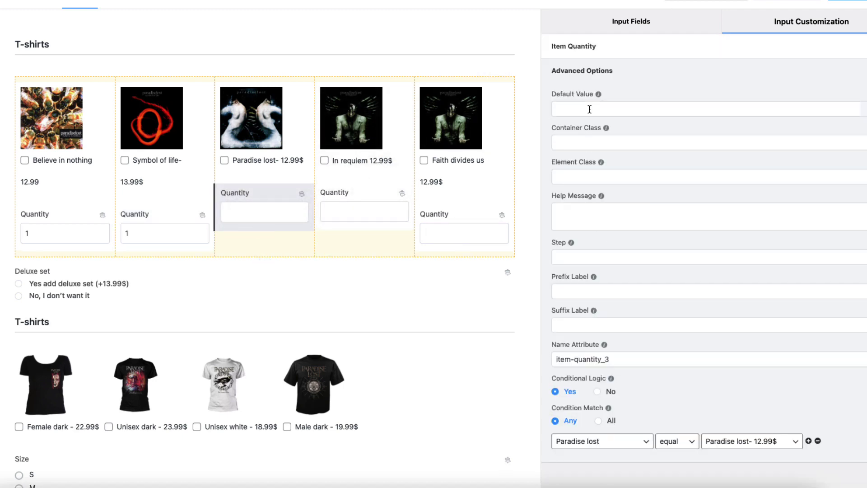
click(590, 109)
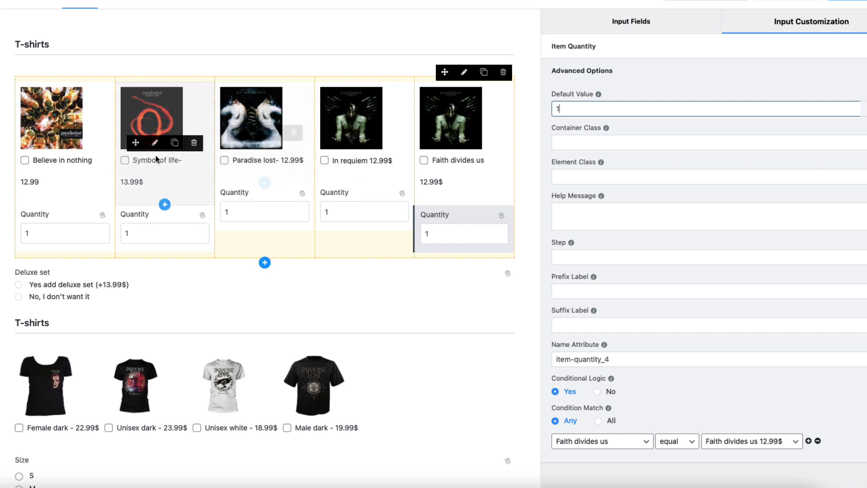
- Add a radio-selection payment field labelled "Deluxe set" beneath the quantity field in the Symbol of life column
click(627, 22)
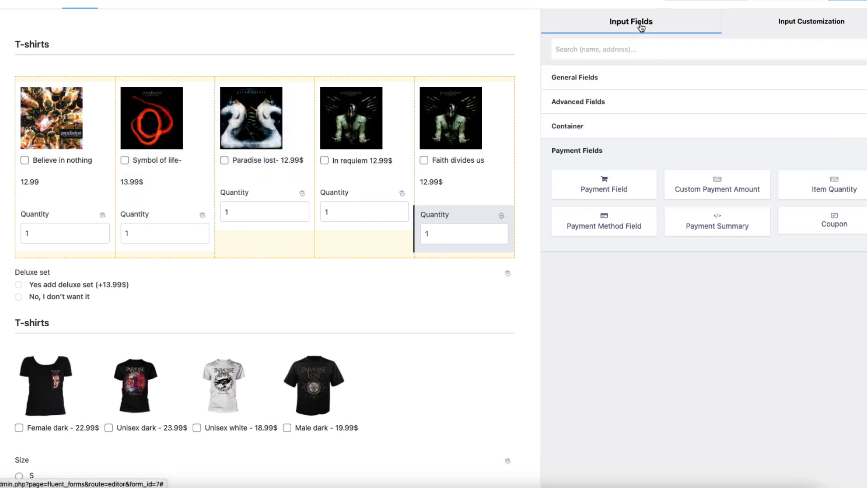
drag(609, 177, 201, 211)
click(156, 274)
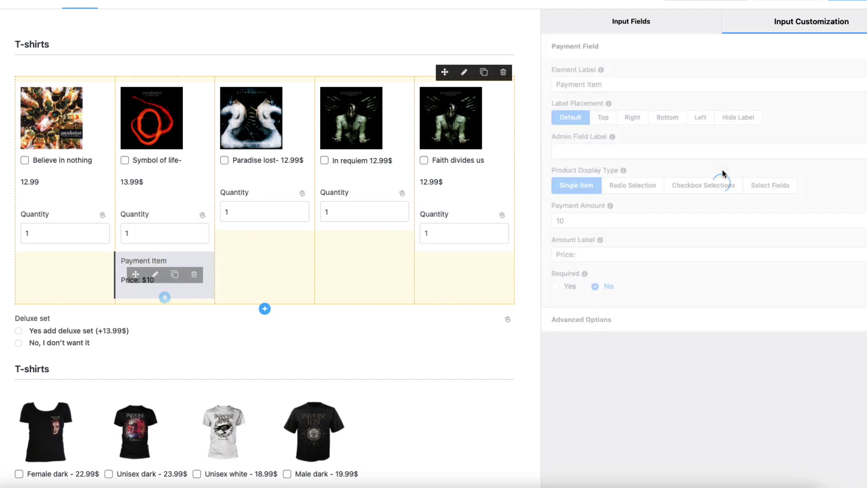
click(629, 187)
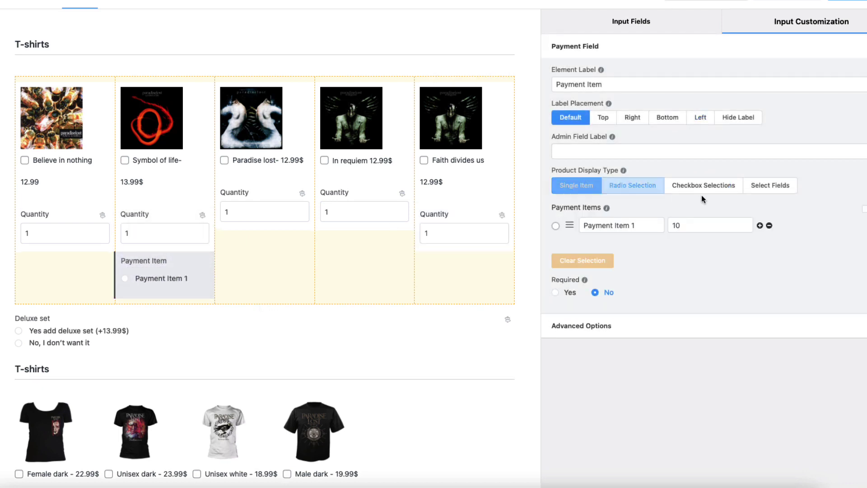
click(621, 83)
key(ctrl+a)
text(Deluxe set)
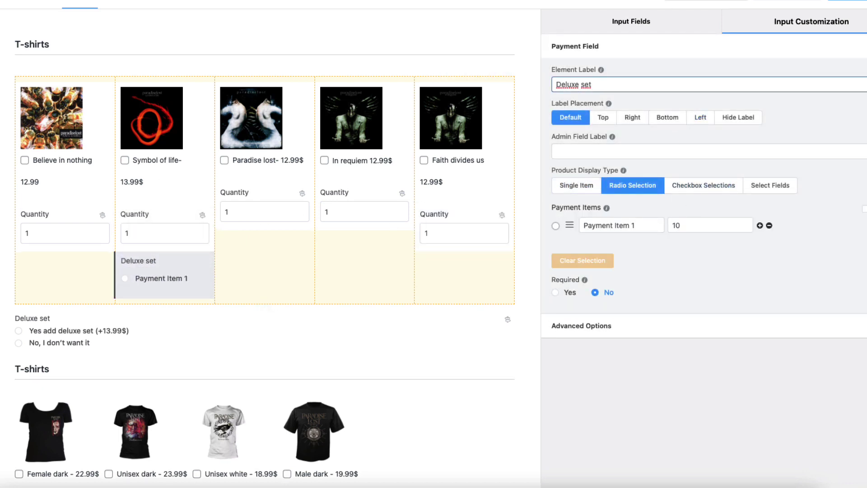
- Name the first payment item of the new Deluxe set field "Yes add deluxe set (+13.99$)" and price it at 13,99
click(646, 222)
key(ctrl+a)
text(Yes add deluxe set (+13.99$))
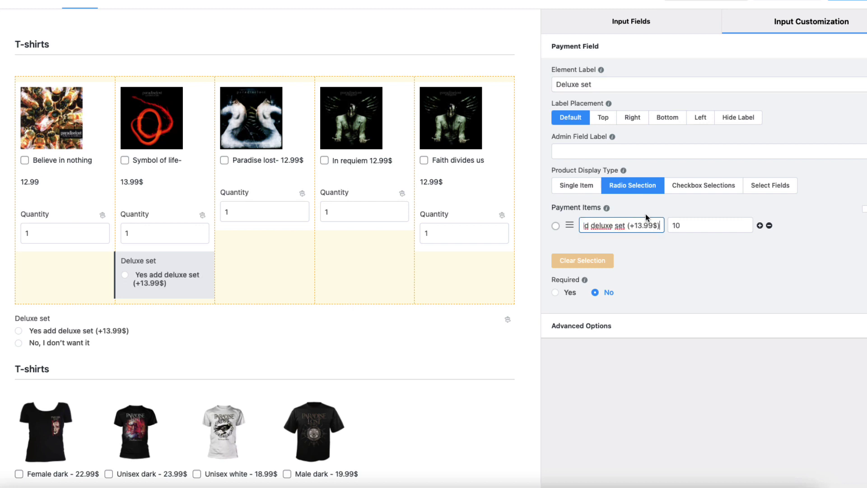
double_click(695, 224)
text(13,99)
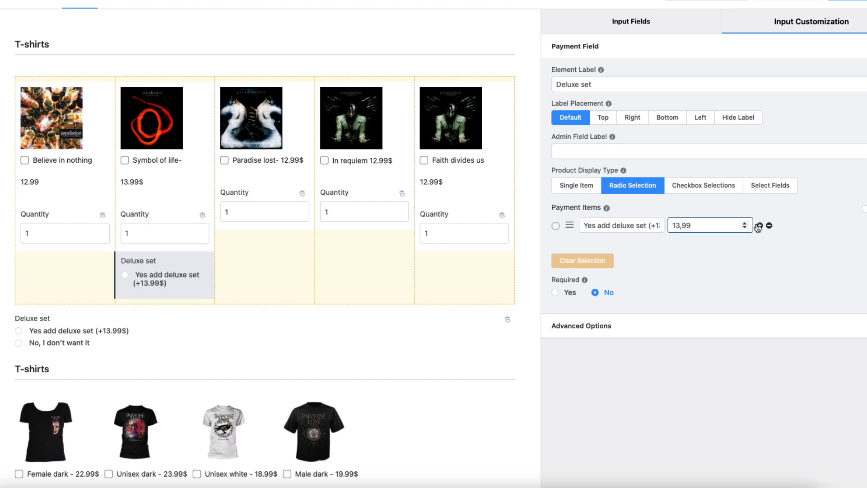
- Add a second payment item named "No, I don't want it" to the Deluxe set field in the Symbol of life column
click(759, 225)
click(645, 246)
key(ctrl+a)
text(No, I don't want it)
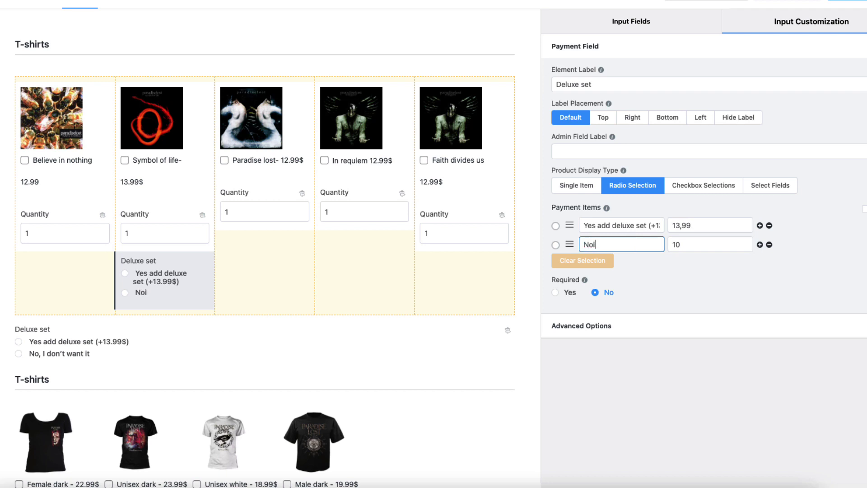
double_click(684, 244)
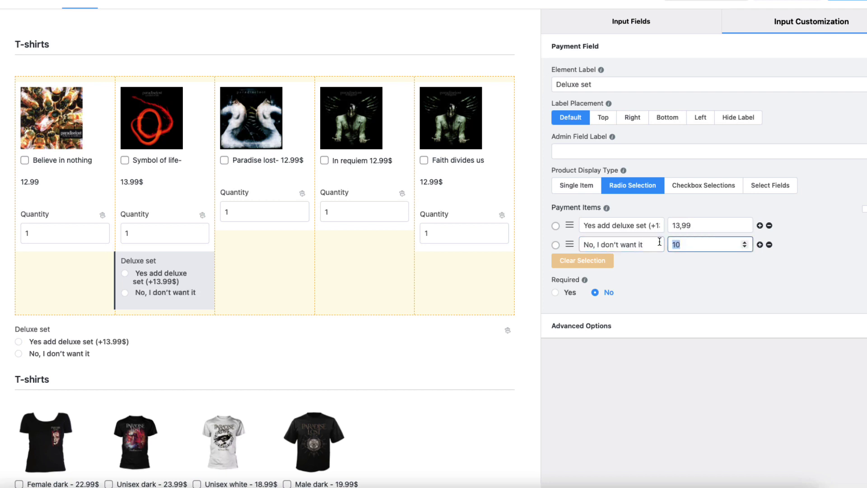
- Show the Symbol of life column's Deluxe set field only when Symbol of life equals "Symbol of life- 13.99$", and save the form
click(623, 332)
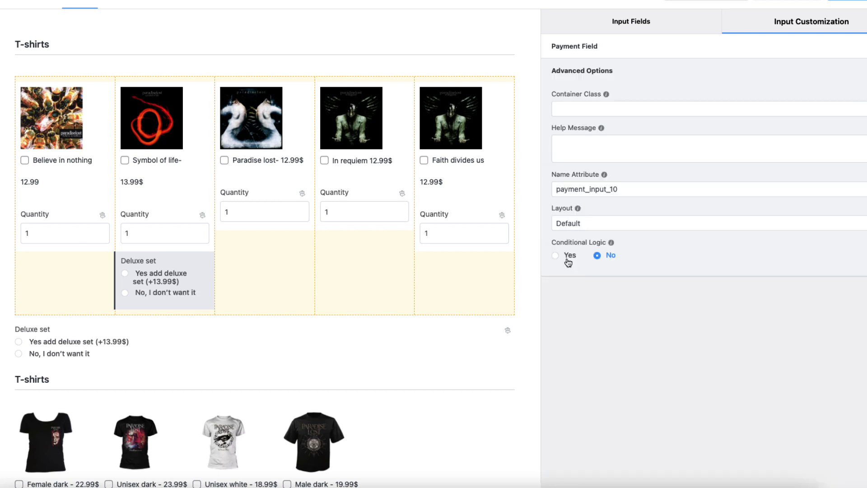
click(567, 260)
click(609, 308)
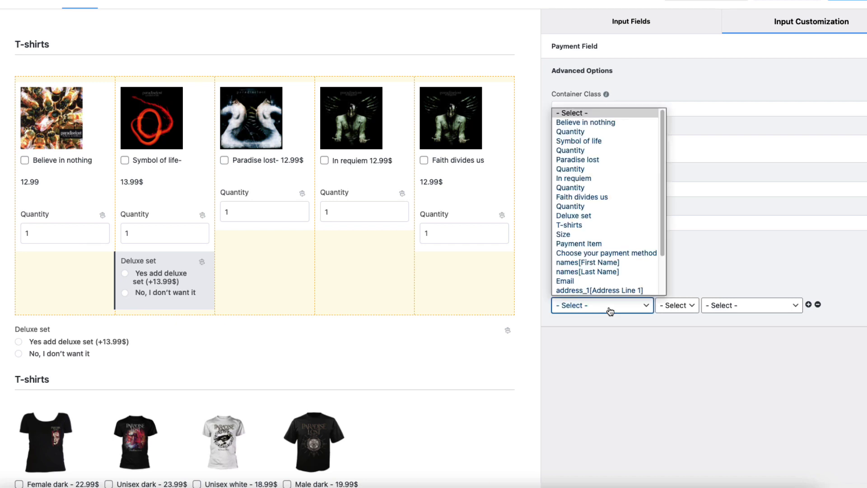
click(587, 141)
click(676, 305)
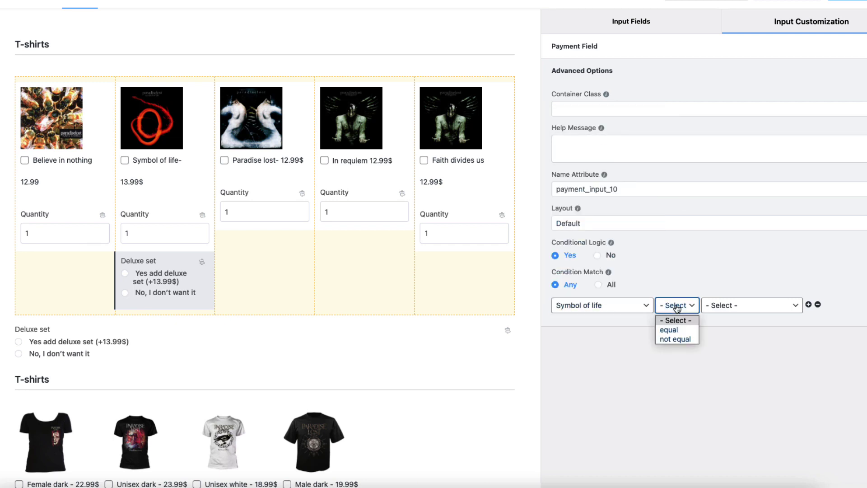
click(672, 330)
click(743, 308)
click(727, 328)
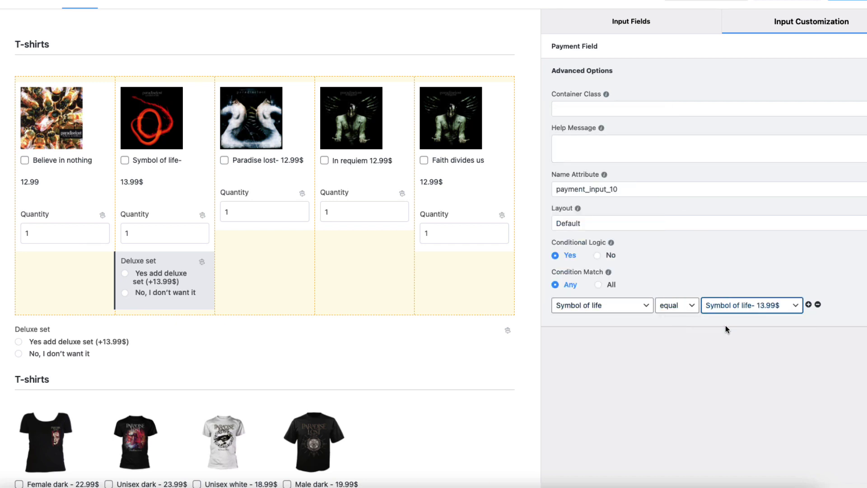
click(846, 1)
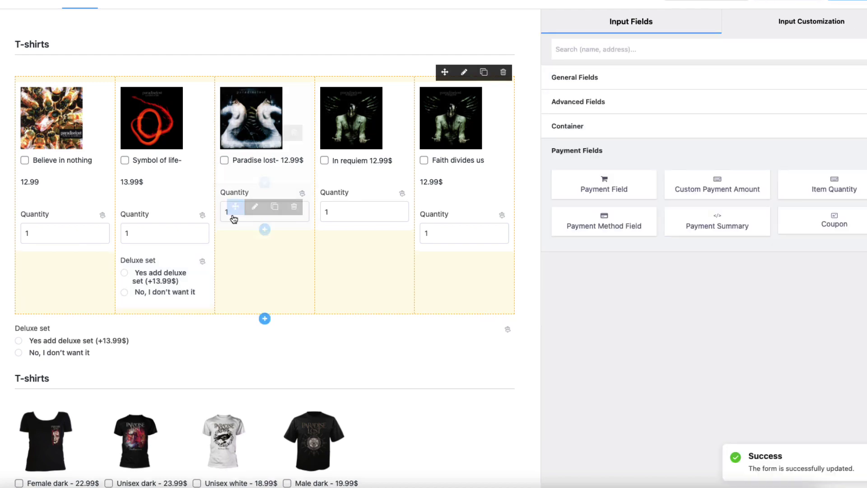
- Add a Form Step and place its page break between the standalone Deluxe set field and the second T-shirts section
scroll(191, 284, down, 2)
scroll(294, 282, down, 4)
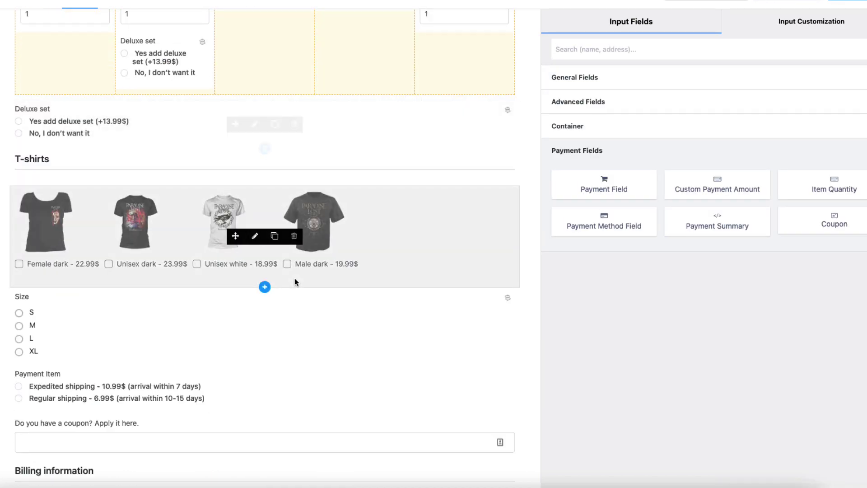
scroll(294, 281, down, 8)
scroll(316, 277, up, 13)
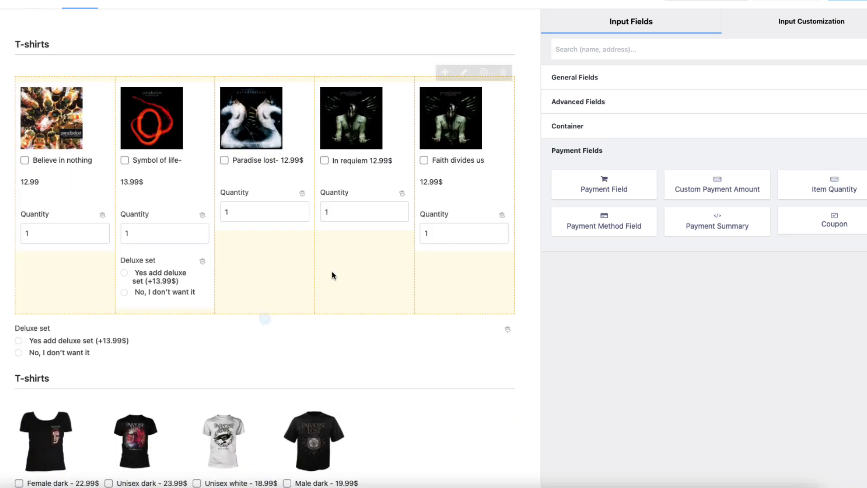
click(608, 80)
text(ste)
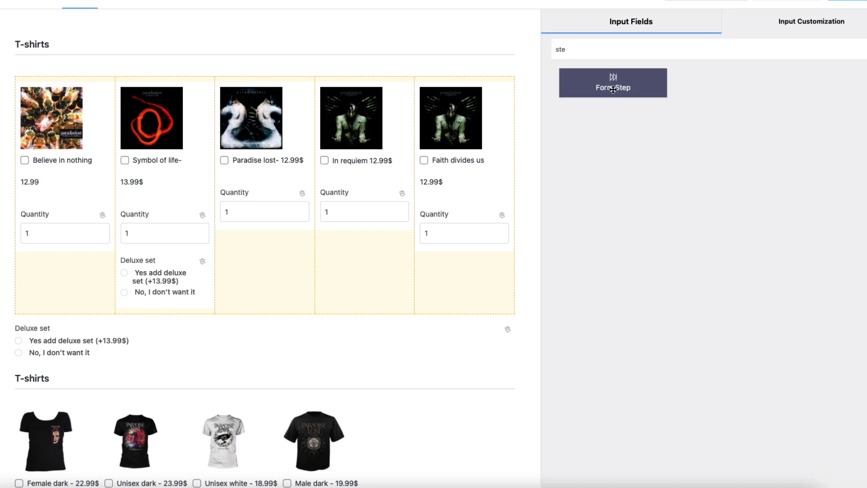
drag(613, 83, 168, 51)
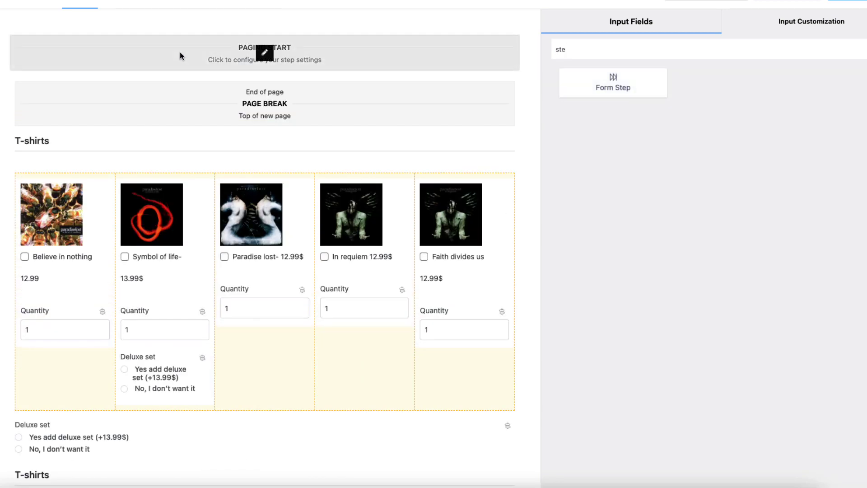
mouse_move(234, 104)
drag(234, 104, 246, 365)
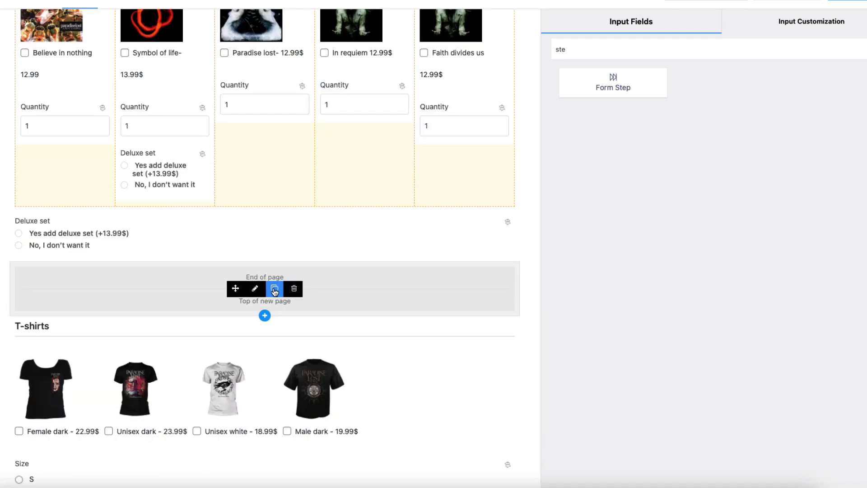
- Duplicate the page break and move the copy between the Size field and the shipping Payment Item field
click(275, 289)
scroll(275, 289, down, 3)
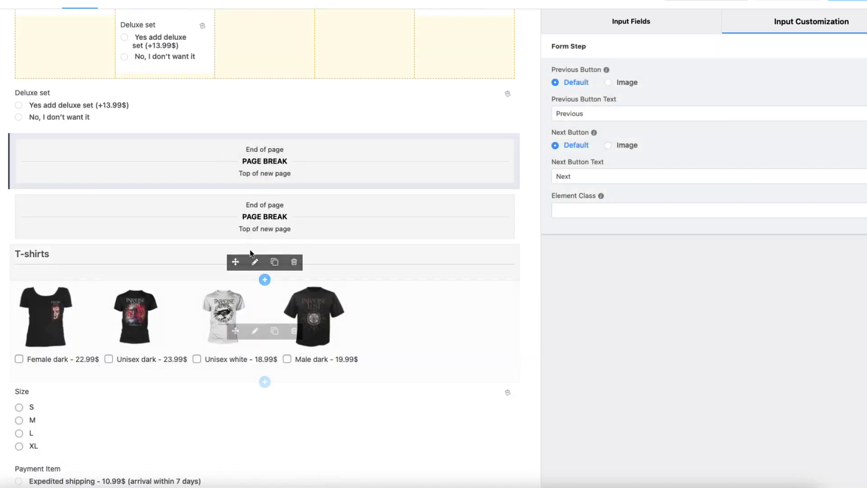
drag(238, 217, 294, 238)
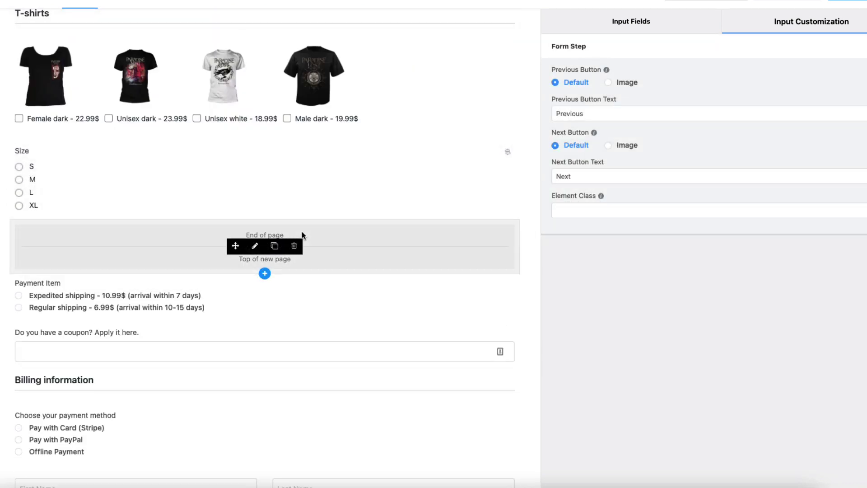
- Duplicate the page break below Size, move the copy between the coupon field and Billing information, and save the form
click(274, 246)
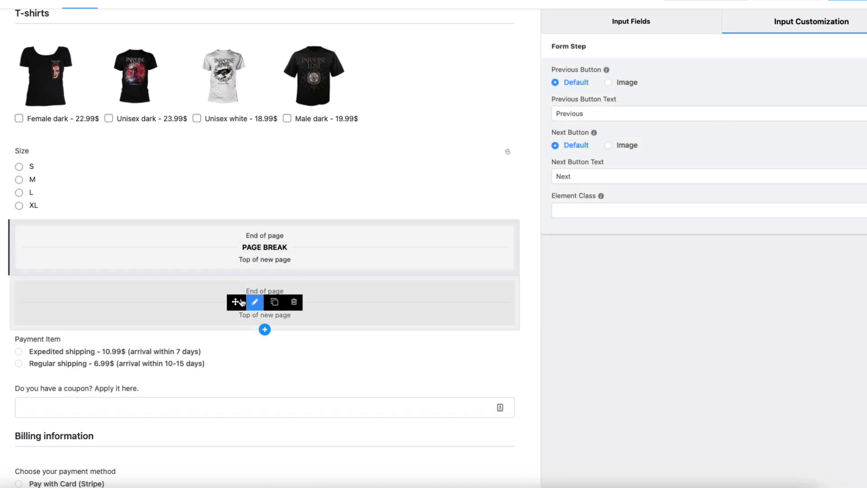
drag(232, 302, 228, 321)
drag(228, 321, 239, 165)
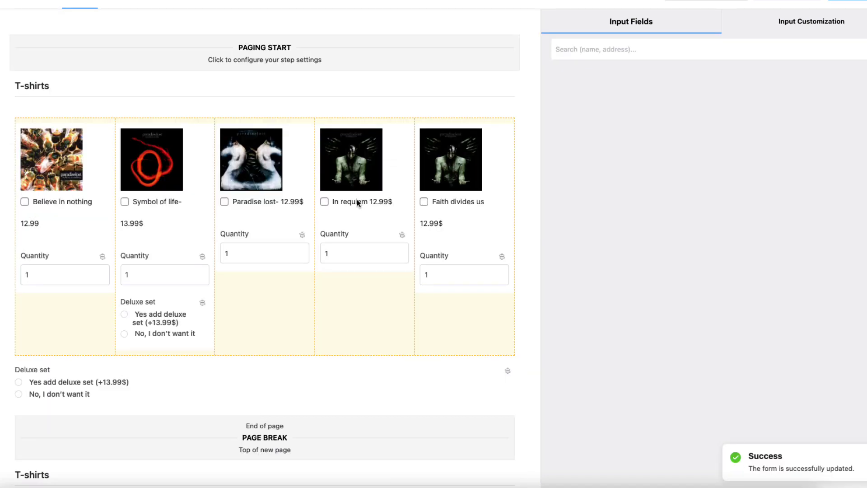
- In the paging start settings, title step 1 "Choose your album" and step 2 "Choose your t-shirt"
click(265, 54)
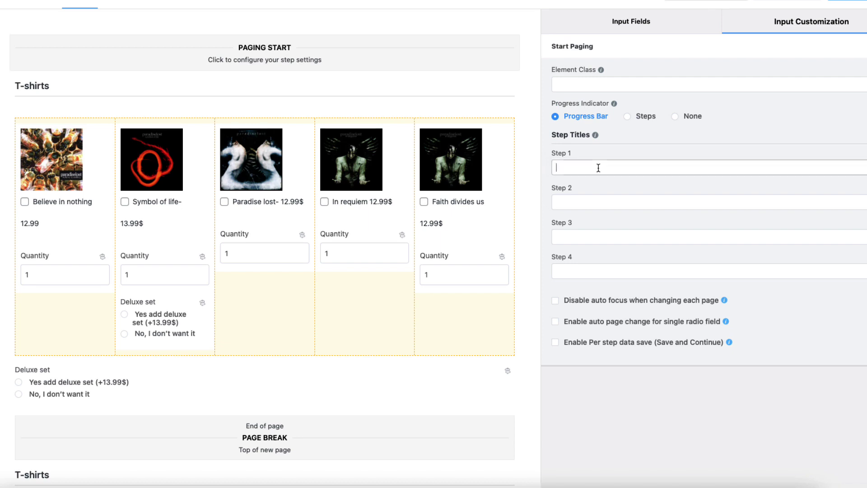
text(Choose your alb)
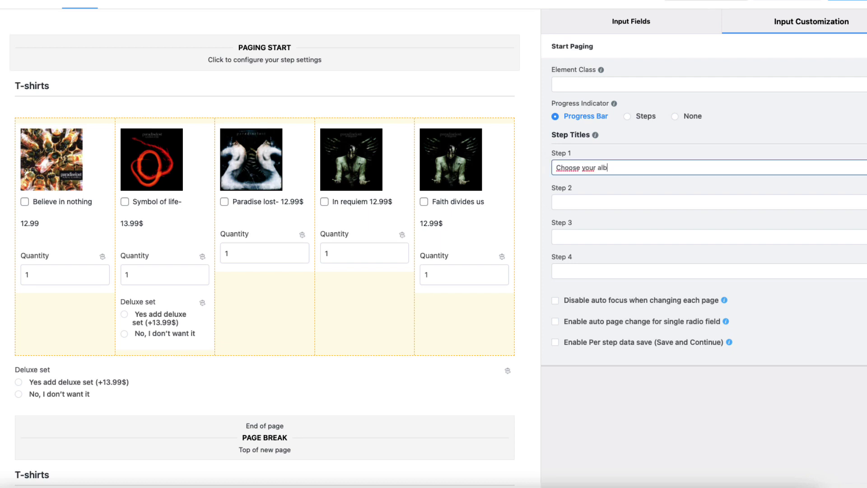
text(um)
key(ctrl+a)
key(ctrl+c)
click(606, 199)
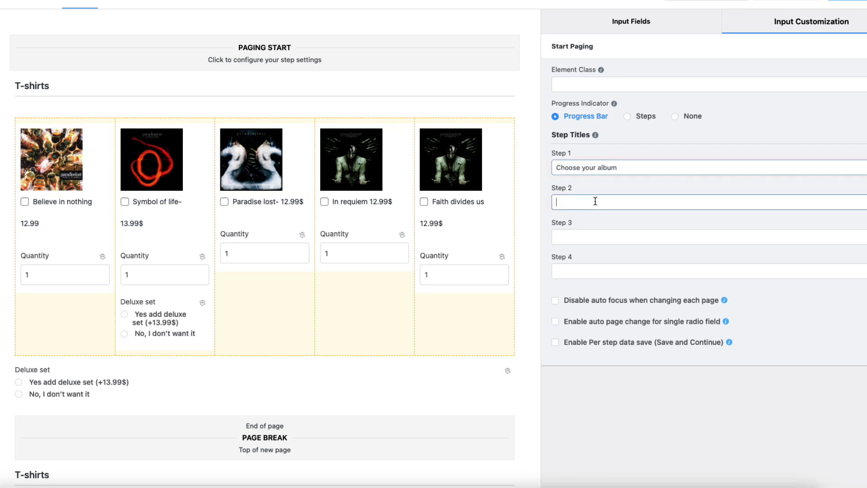
key(ctrl+v)
key(alt+shift+Left)
text(t-s)
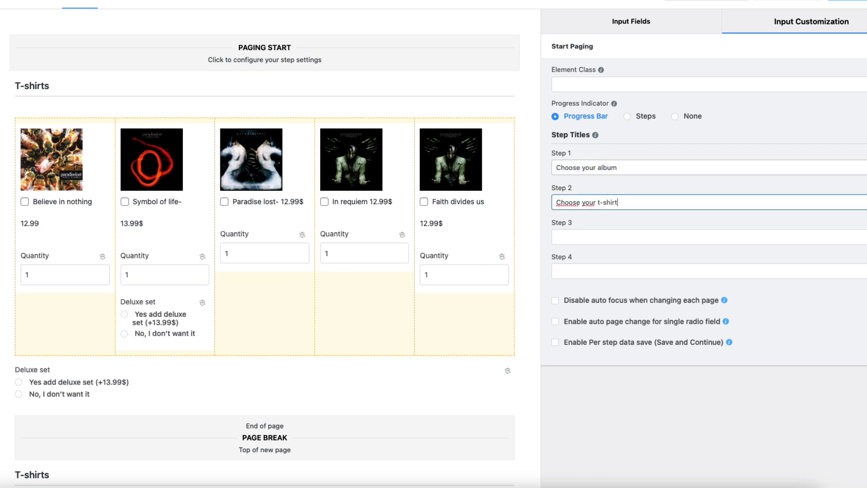
- Title step 3 "Shipping info" and step 4 "Billing" in the paging start settings
click(588, 240)
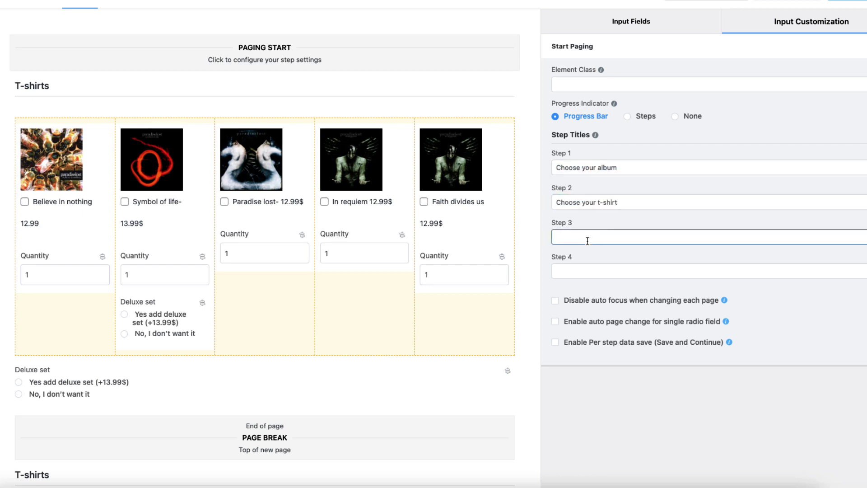
text(Shipping info)
click(588, 272)
text(Billing)
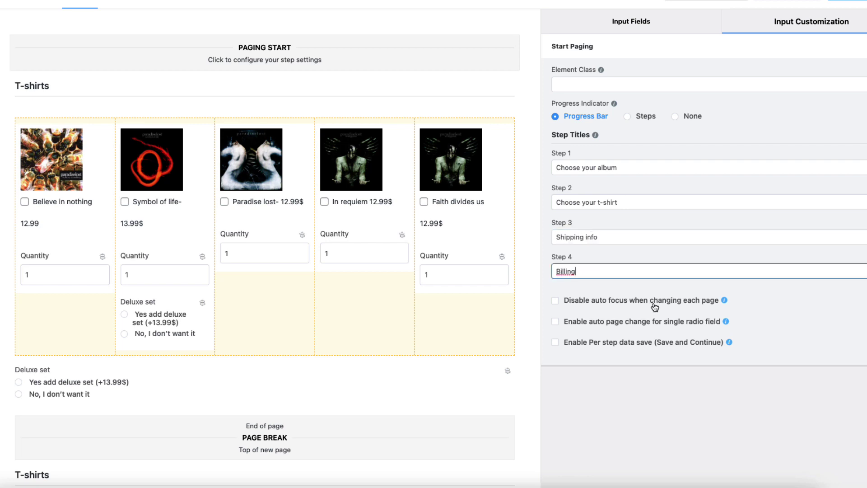
- Enable per-step data save and resuming from the last form session, and save the form
click(576, 344)
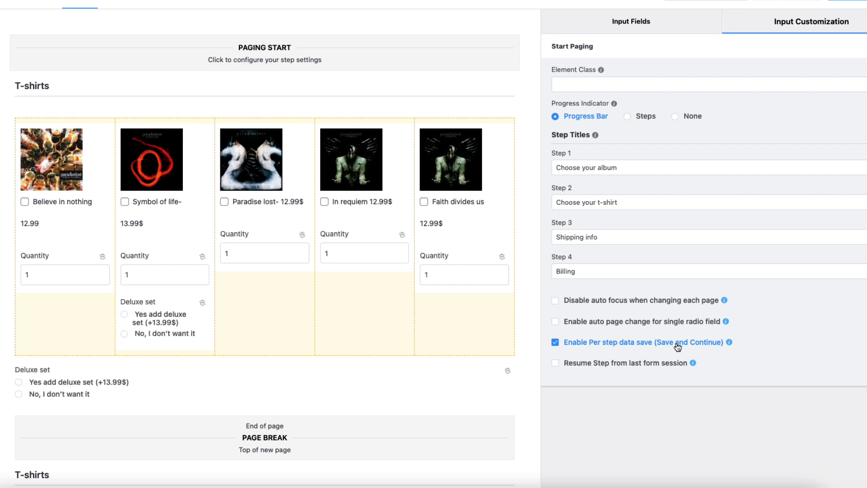
click(593, 364)
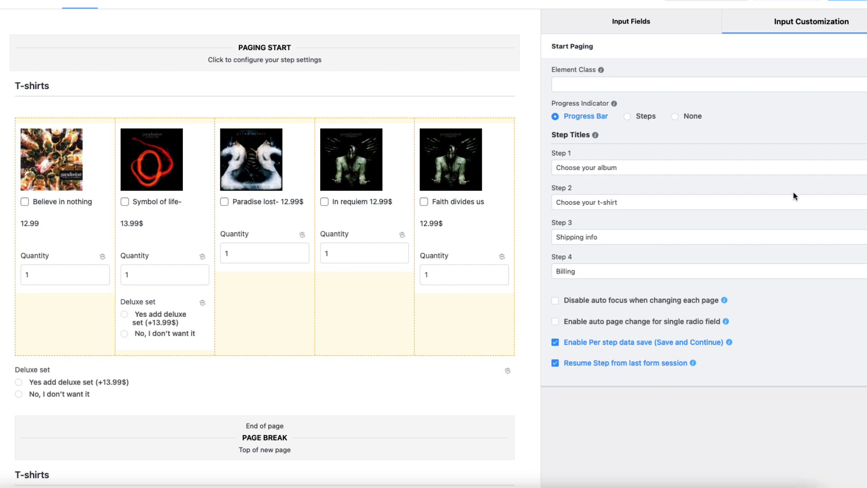
click(857, 0)
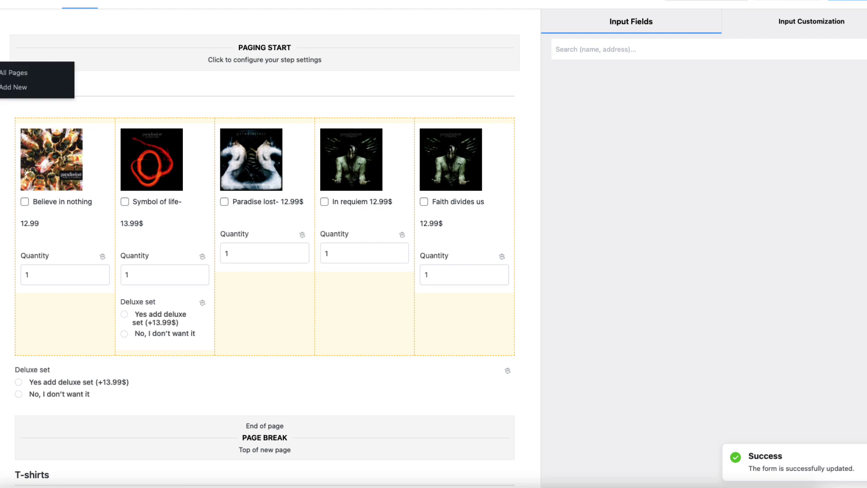
- Create a new page titled "Multi-step" and insert a Fluent Forms block showing the "Multi-step form"
mouse_move(0, 72)
click(8, 90)
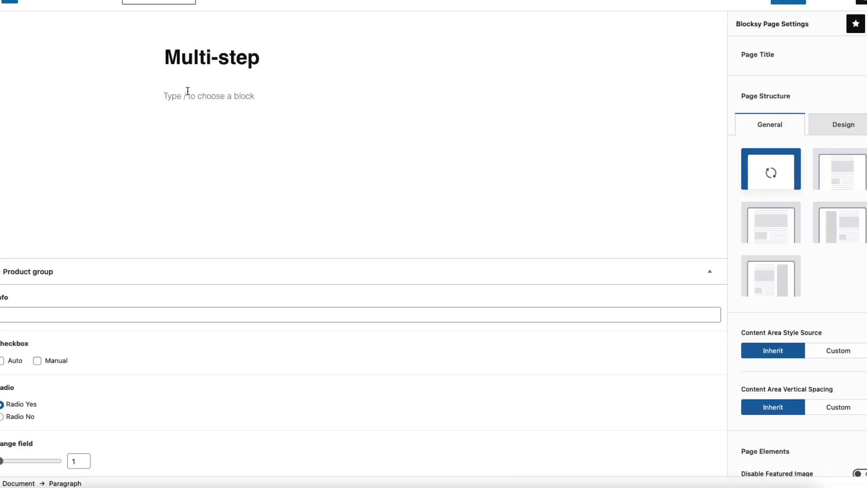
text(/)
key(Return)
click(188, 179)
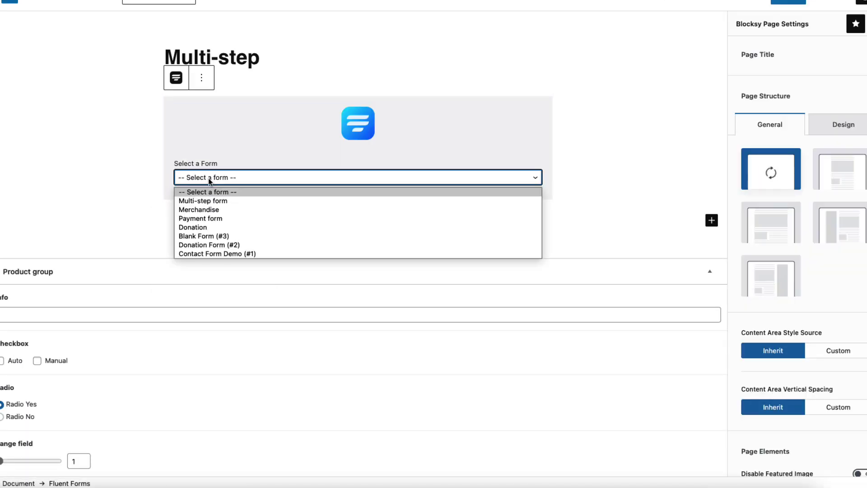
click(196, 200)
- Publish the Multi-step page and open it on the live site
click(798, 4)
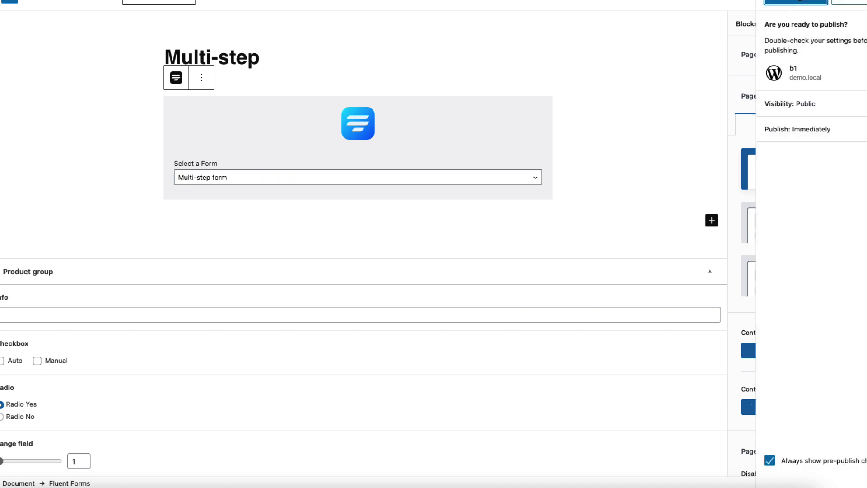
click(798, 4)
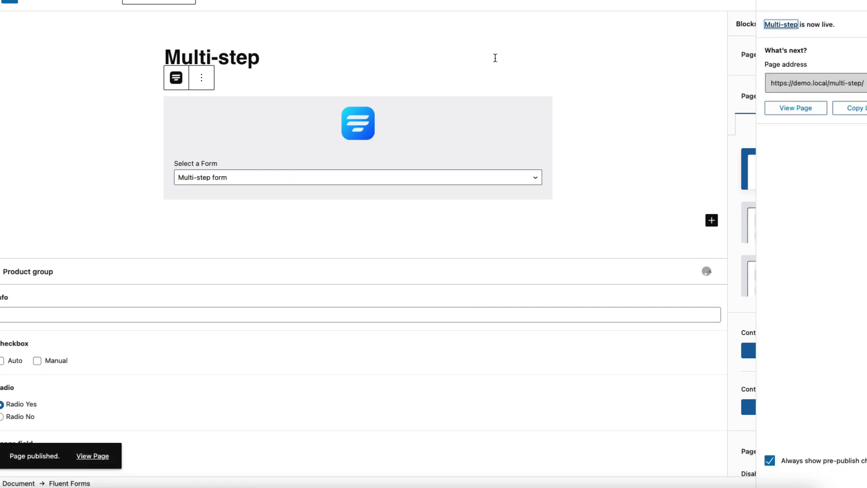
click(804, 108)
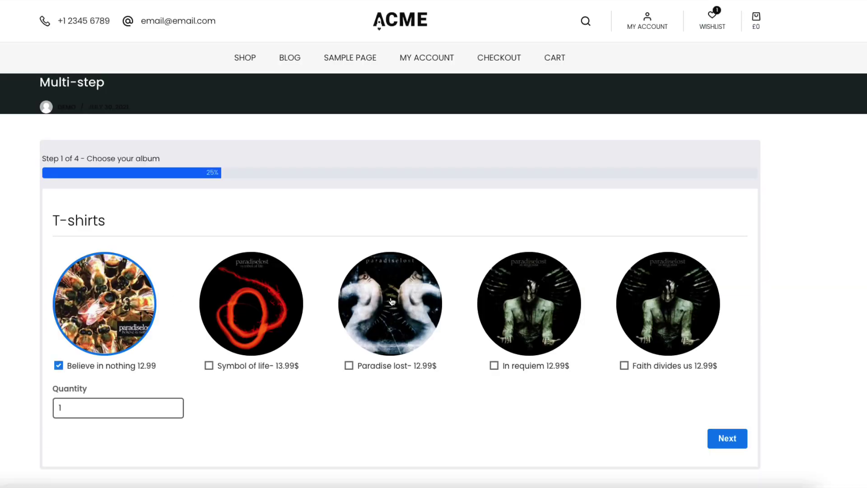
- Test the form's first step by selecting the Symbol of life album, adding the deluxe set and continuing to the next step
scroll(395, 299, down, 3)
click(253, 129)
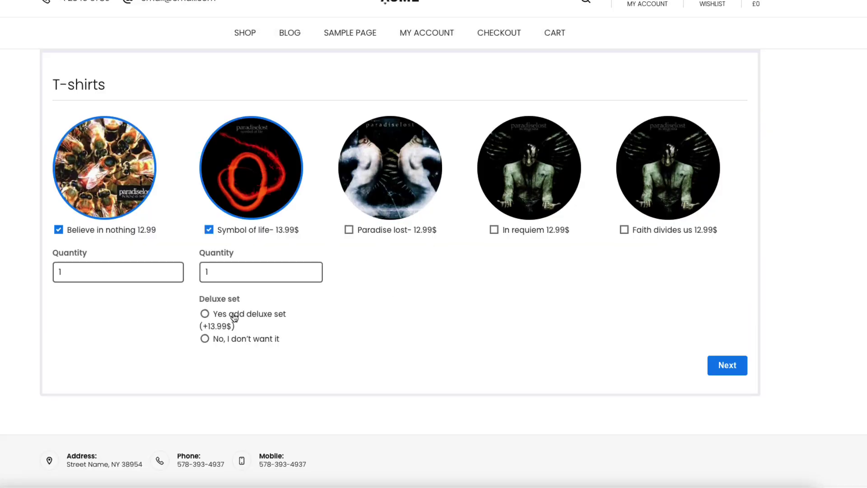
click(234, 314)
click(719, 366)
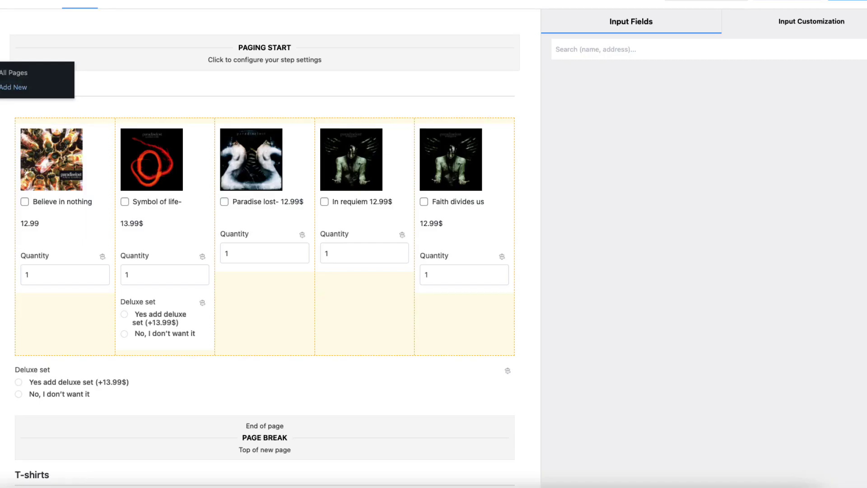
- Back in the form editor, set the first page break's next button text to "Next {payment_total}"
scroll(299, 286, down, 6)
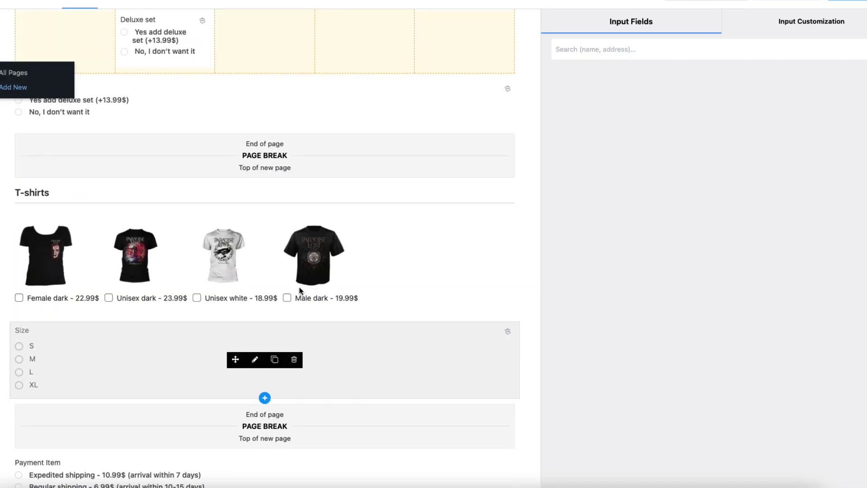
click(254, 159)
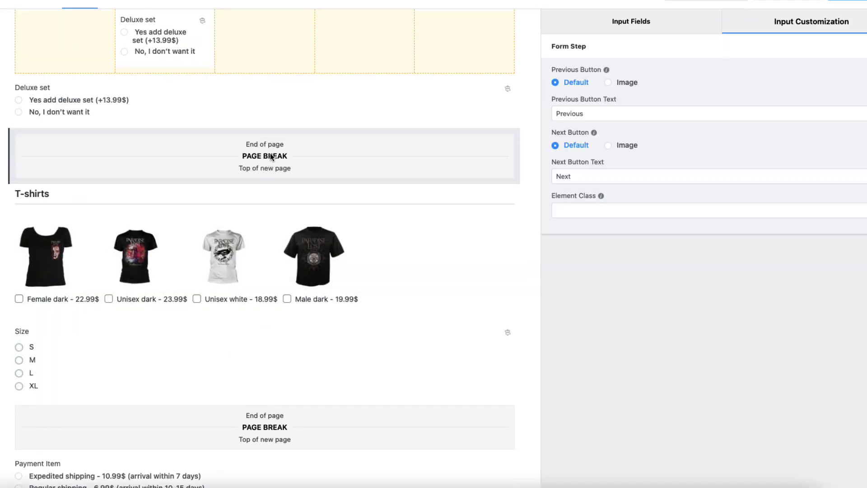
click(610, 177)
double_click(609, 177)
key(ctrl+v)
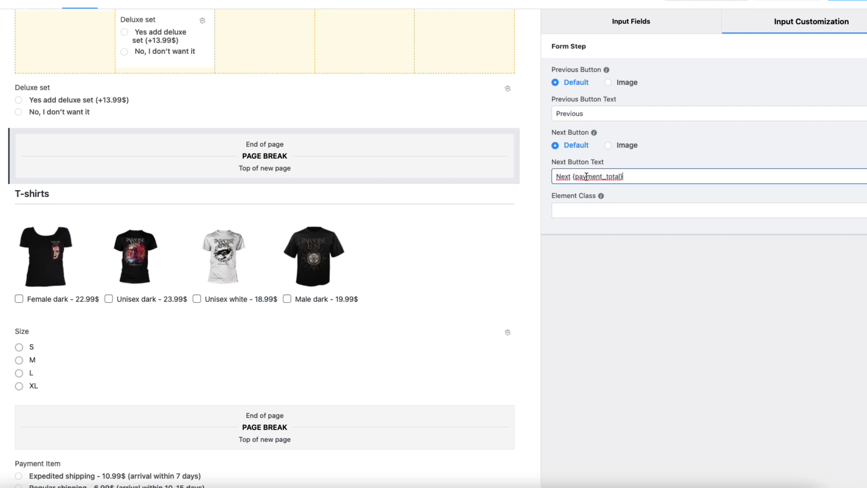
- Set the second page break's previous button text to "Back to albums" and its next button text to "Next {payment_total}"
drag(573, 176, 649, 177)
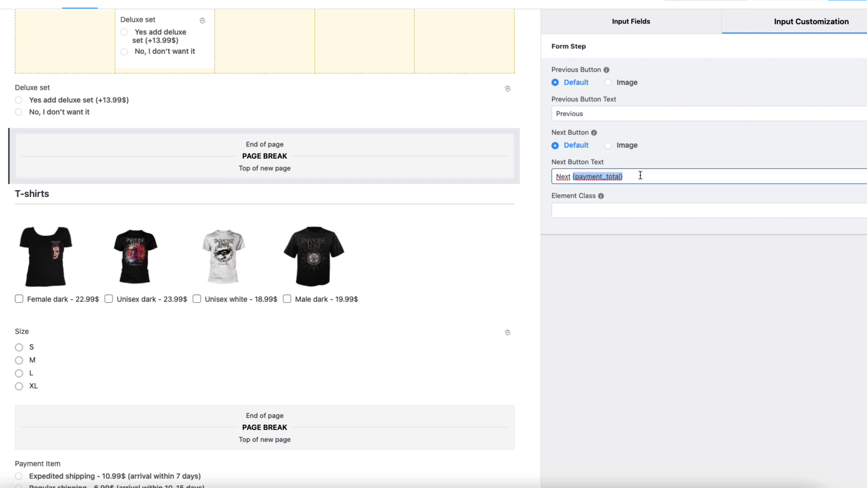
scroll(265, 236, down, 2)
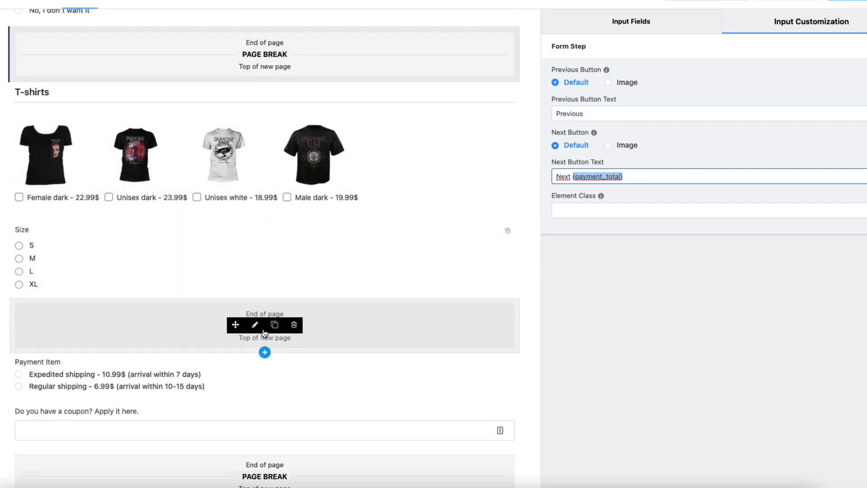
click(255, 325)
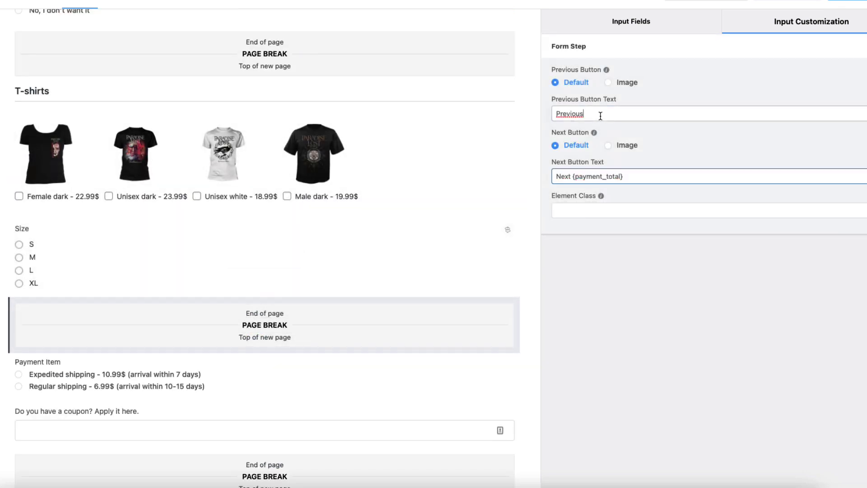
drag(600, 116, 535, 106)
text(Back t)
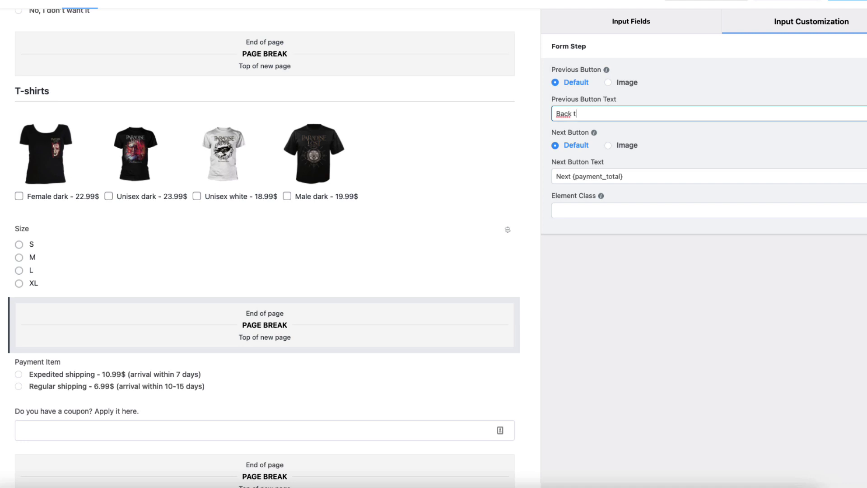
text(o albums)
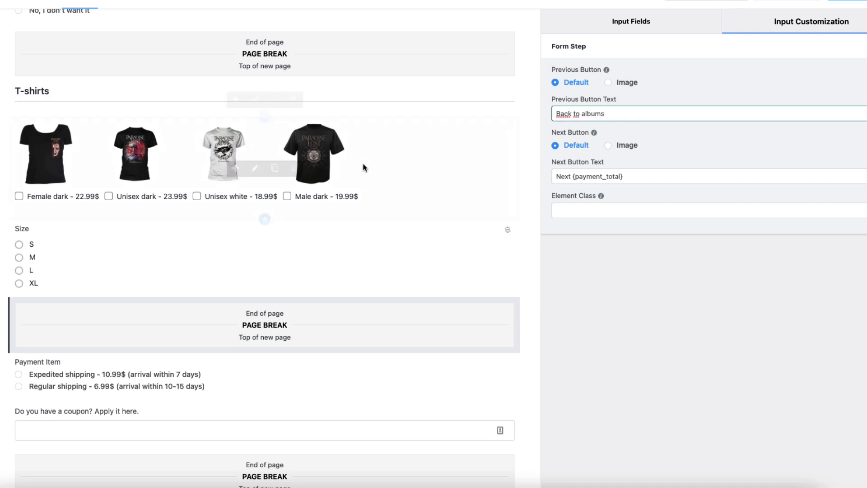
- Set the third page break's next button text to "Next {payment_total}" and its previous button text to "Back to t-shirts"
scroll(332, 190, down, 5)
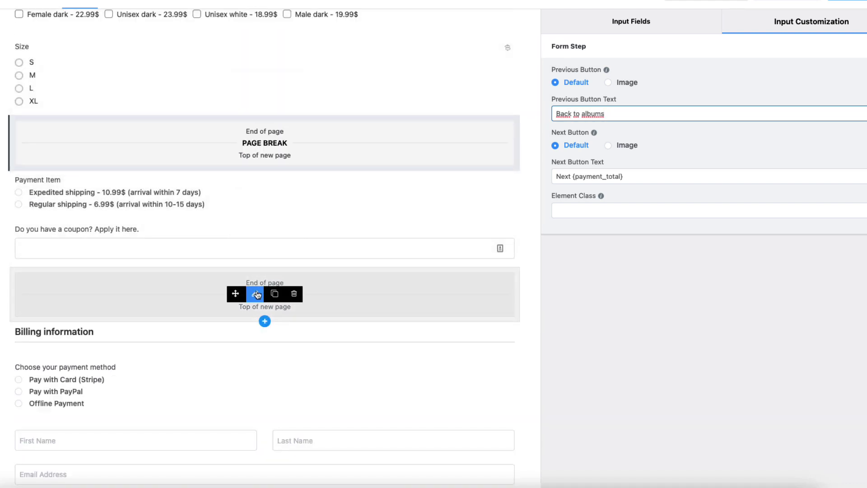
click(255, 294)
double_click(622, 176)
text(Next {payment_total})
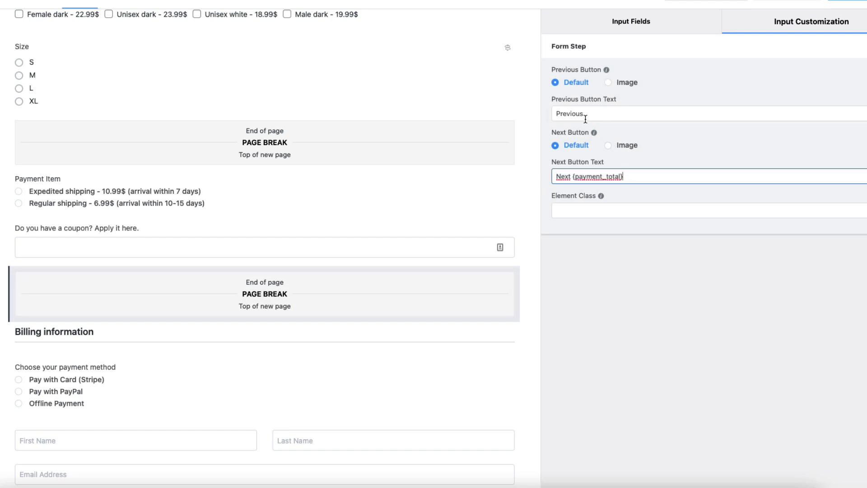
triple_click(582, 114)
text(Back to t-)
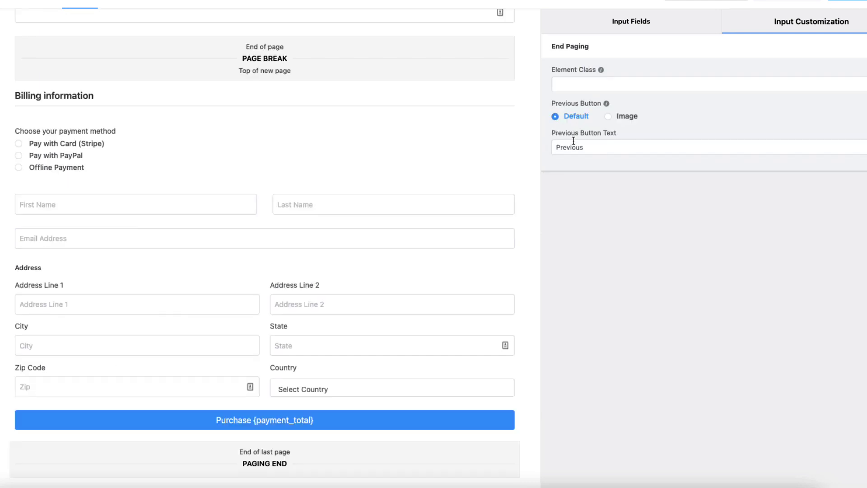
- Set the paging end's previous button text to "Back to shipping" and save the form
triple_click(574, 145)
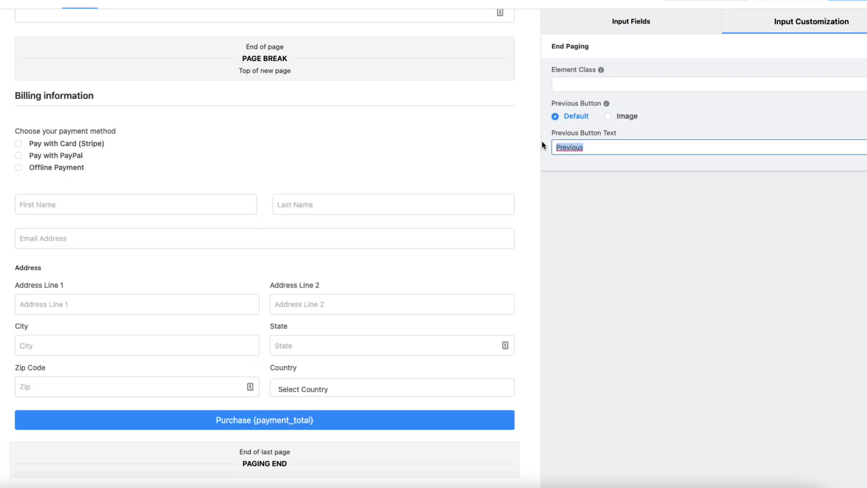
text(Back to shipping)
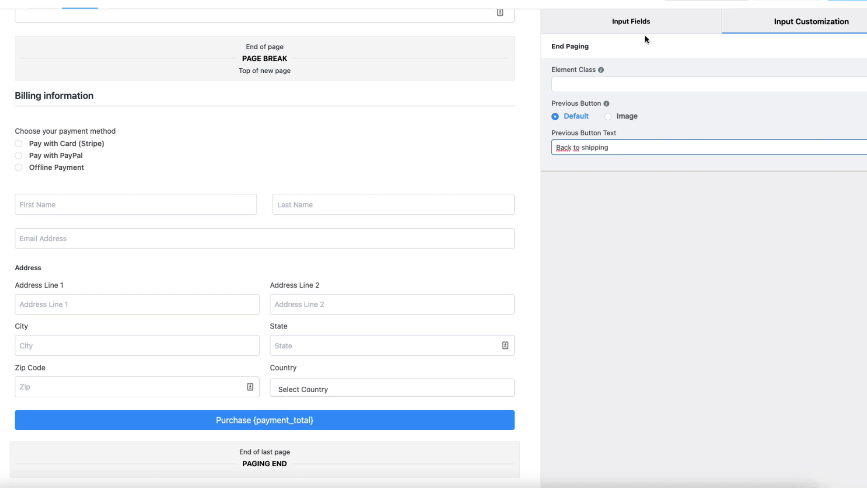
click(833, 6)
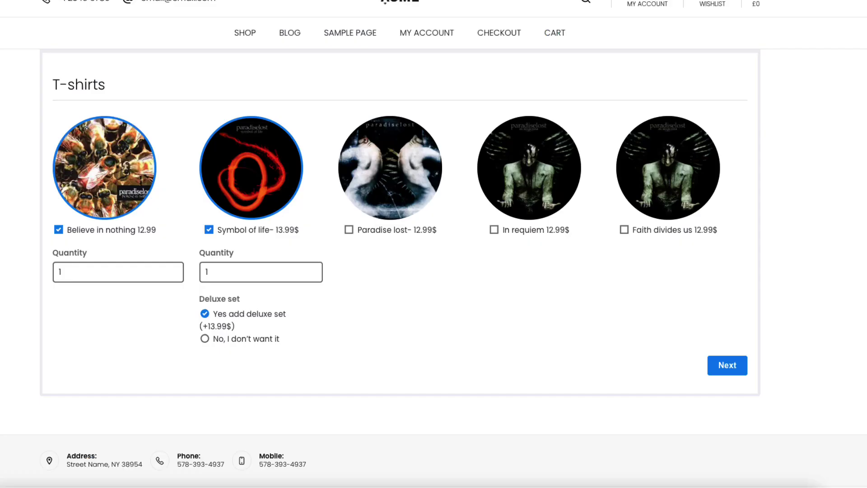
- Reload the live Multi-step page, choose the Symbol of life album with the deluxe set, and continue to the t-shirt step
key(super+r)
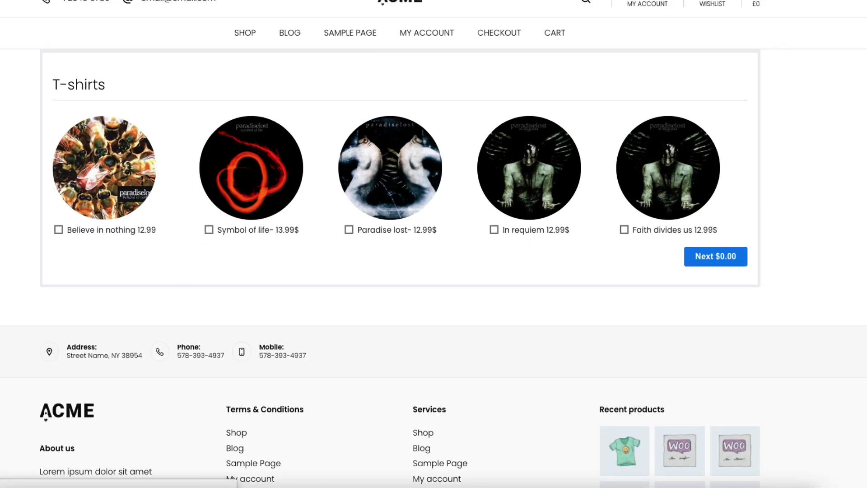
click(256, 176)
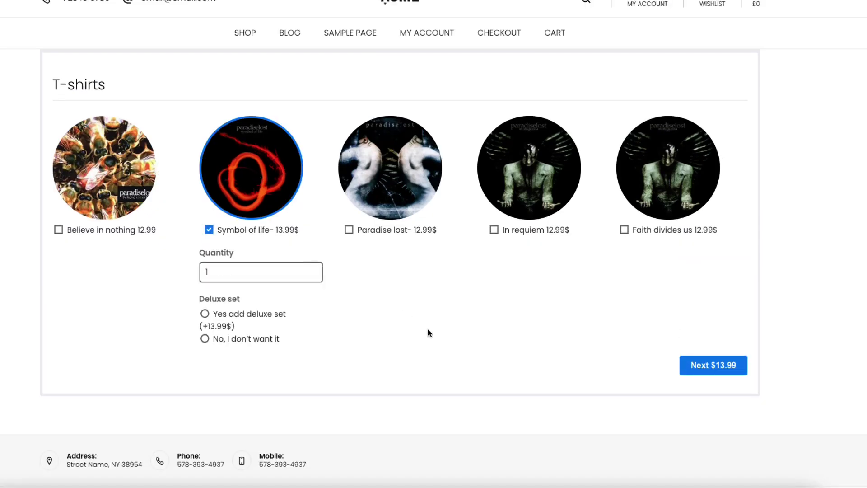
click(266, 322)
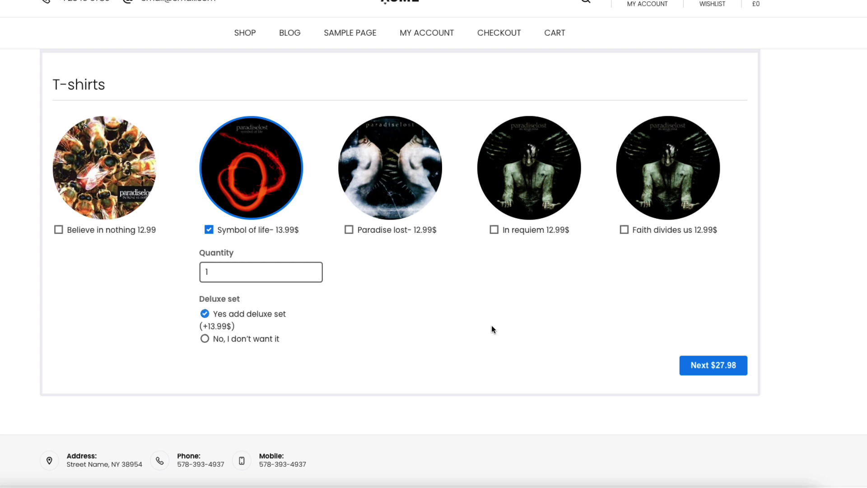
click(728, 366)
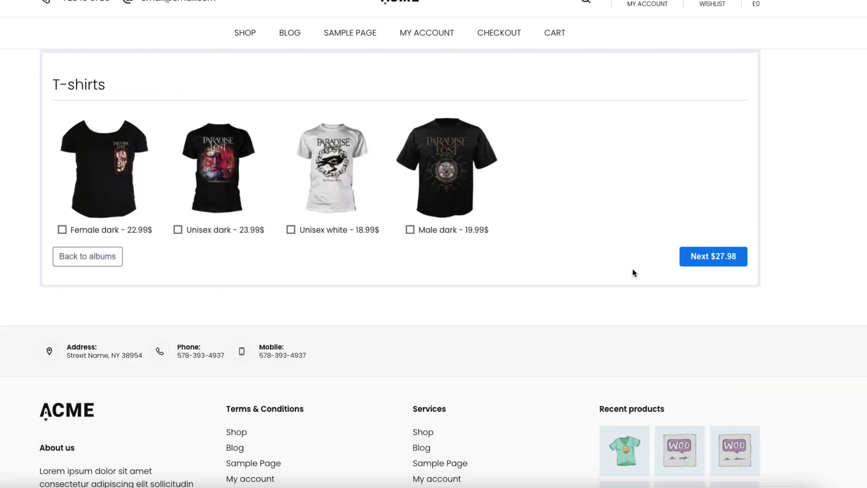
- Choose the Male dark t-shirt in size M and continue to the shipping step
click(460, 175)
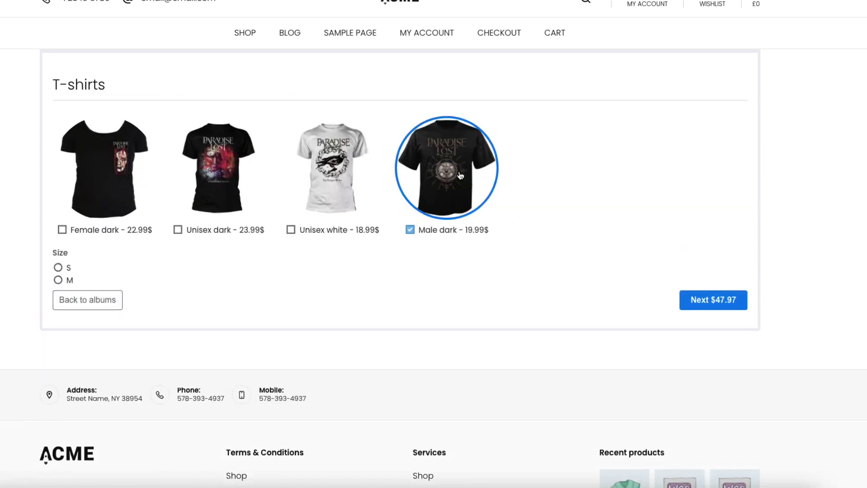
click(68, 280)
click(711, 334)
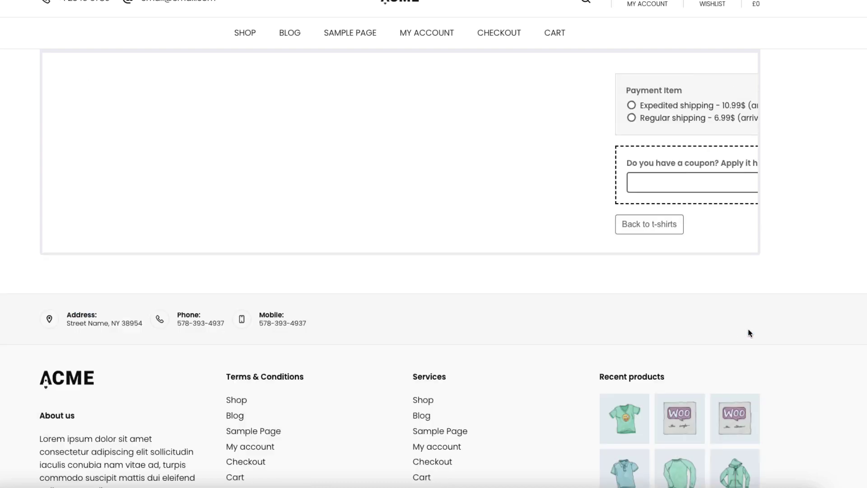
- Apply the coupon "demo20", choose regular shipping and continue to the billing step
click(133, 178)
text(demo20)
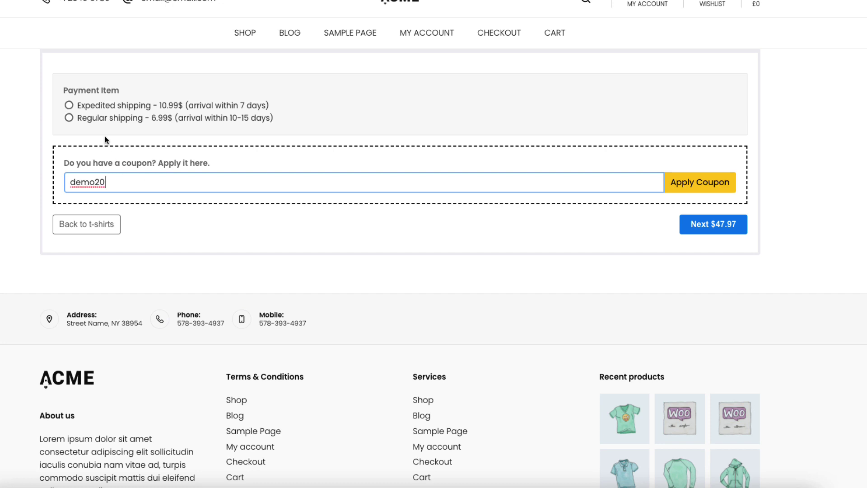
click(707, 183)
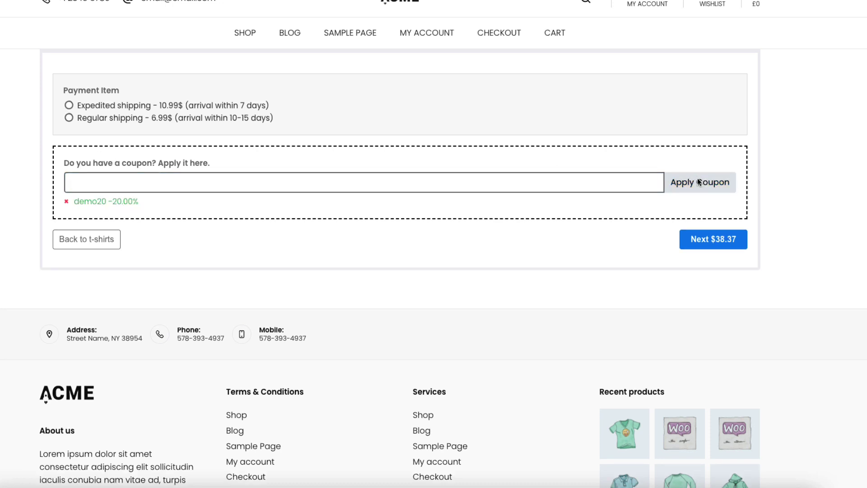
click(109, 120)
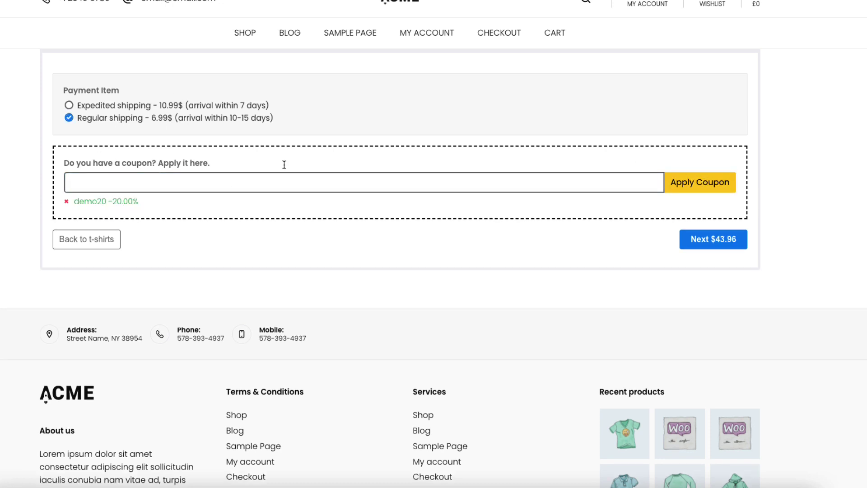
click(736, 240)
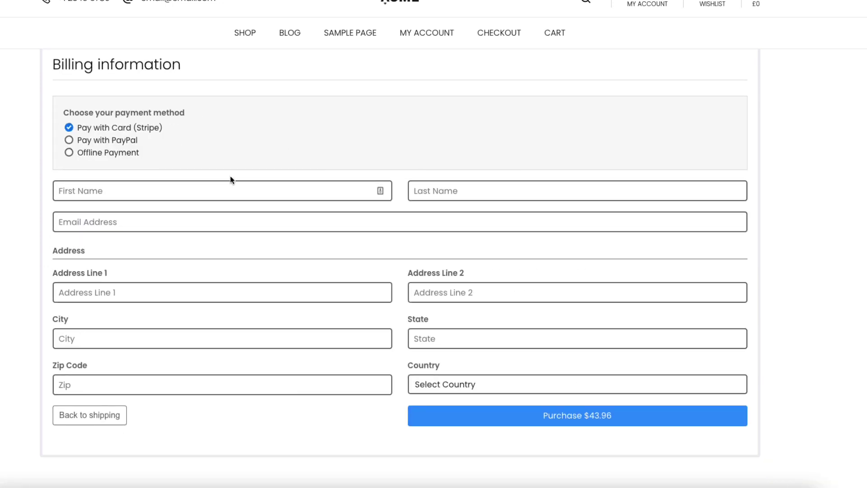
- Review the billing step's progress bar, fields and purchase button, and return to the shipping step
scroll(231, 177, up, 4)
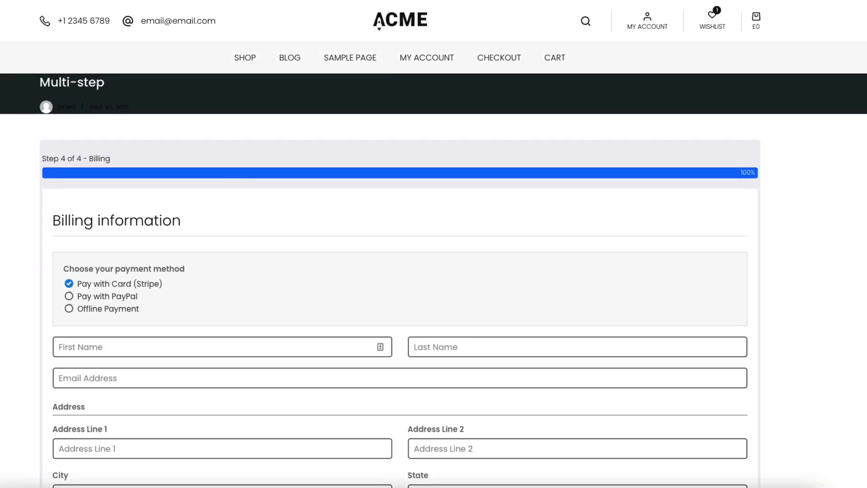
scroll(304, 141, down, 5)
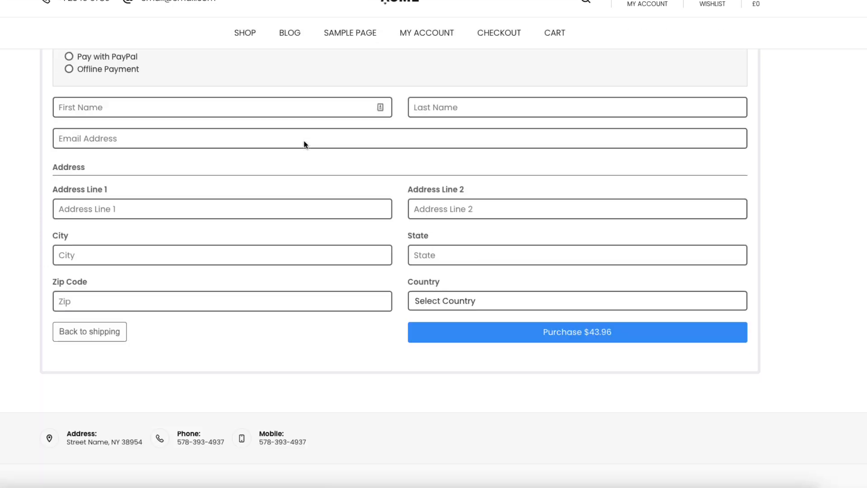
click(89, 331)
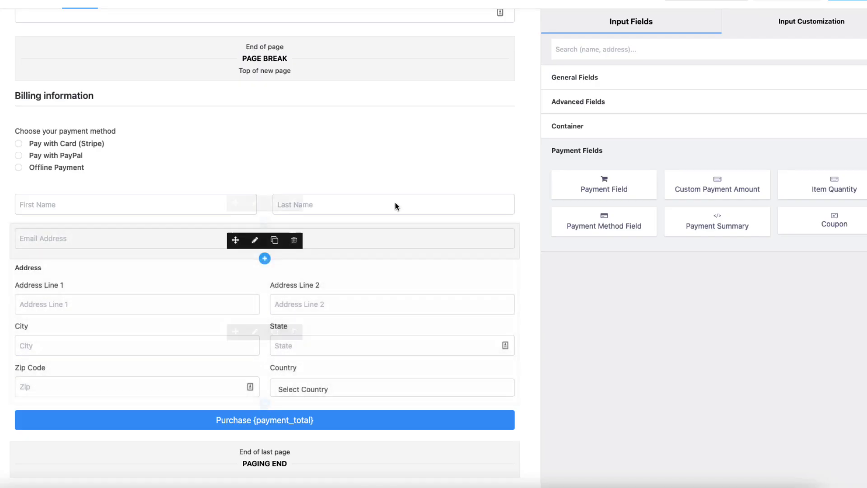
- In the form editor, add a Payment Summary field between the coupon field and the last page break, save, and review it on the live page
drag(703, 216, 165, 91)
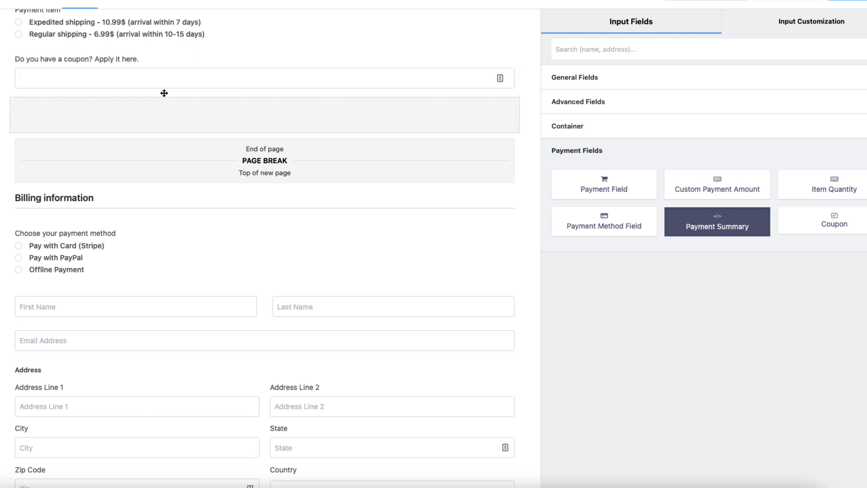
click(845, 4)
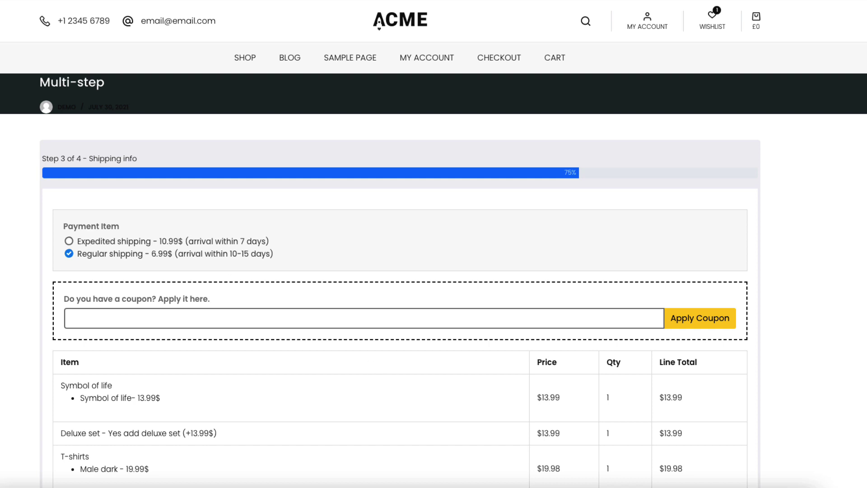
scroll(124, 164, down, 3)
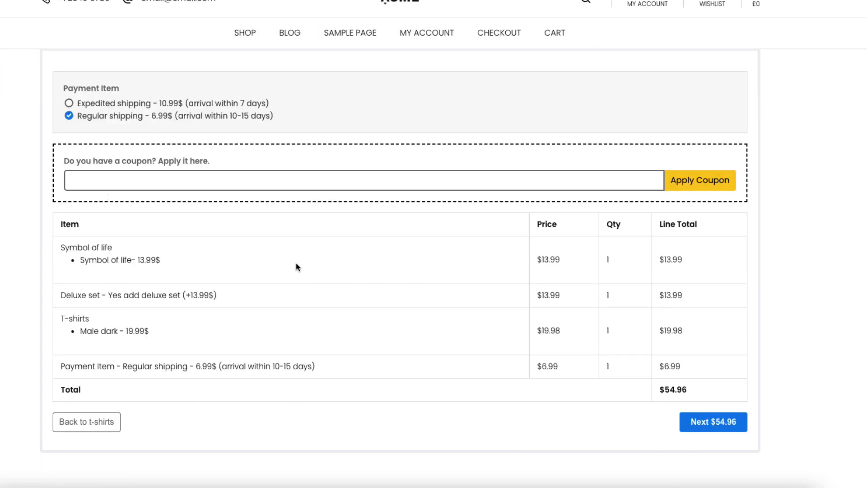
scroll(209, 107, up, 3)
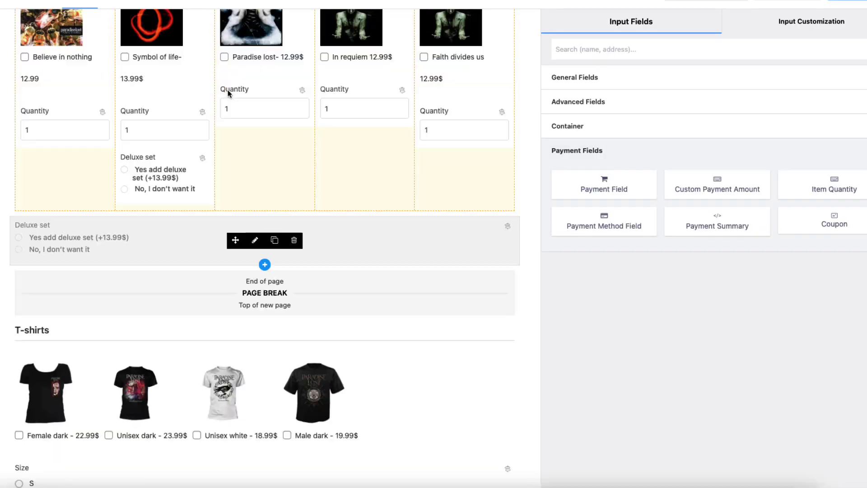
- Change the form's progress indicator to Steps in the paging start settings, save, and check it on the live page through the billing step
scroll(229, 94, up, 3)
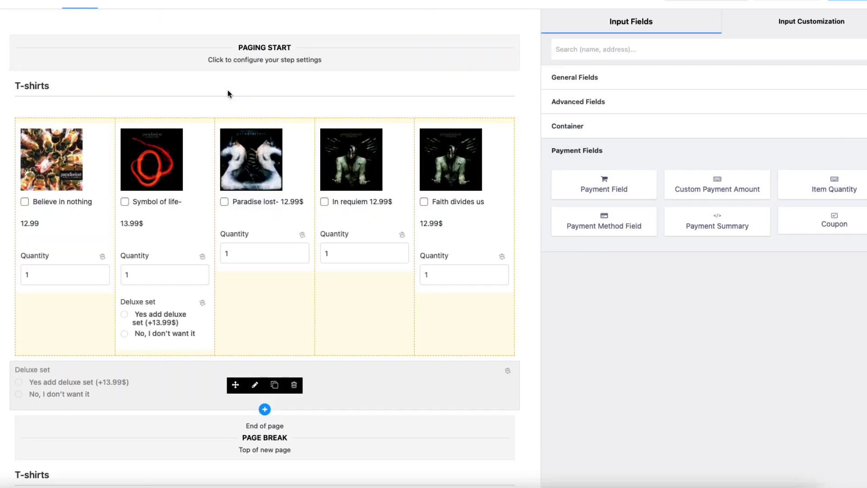
click(266, 54)
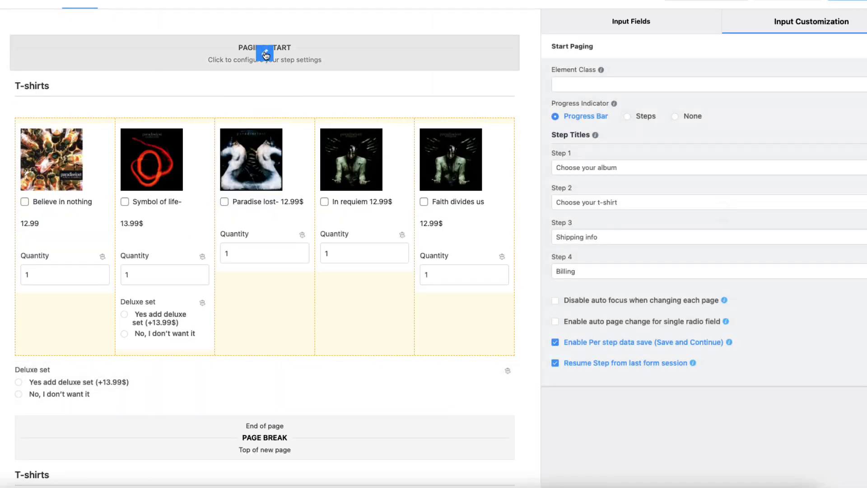
click(642, 118)
click(685, 117)
click(639, 119)
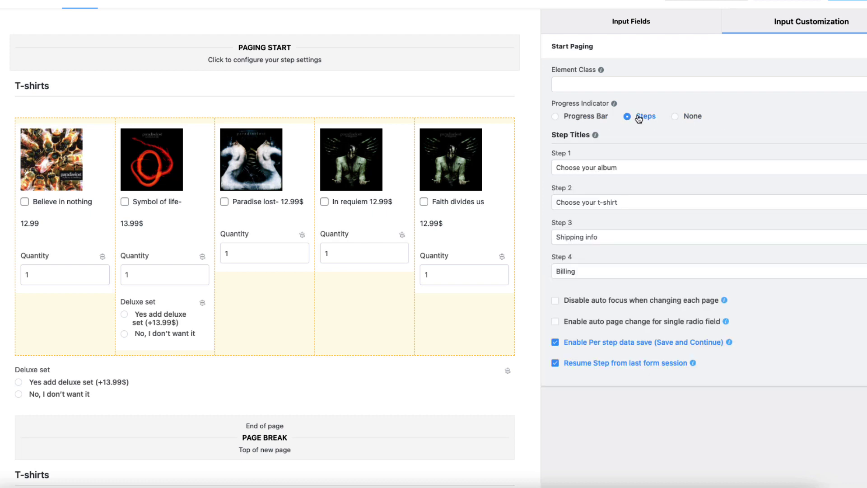
click(858, 3)
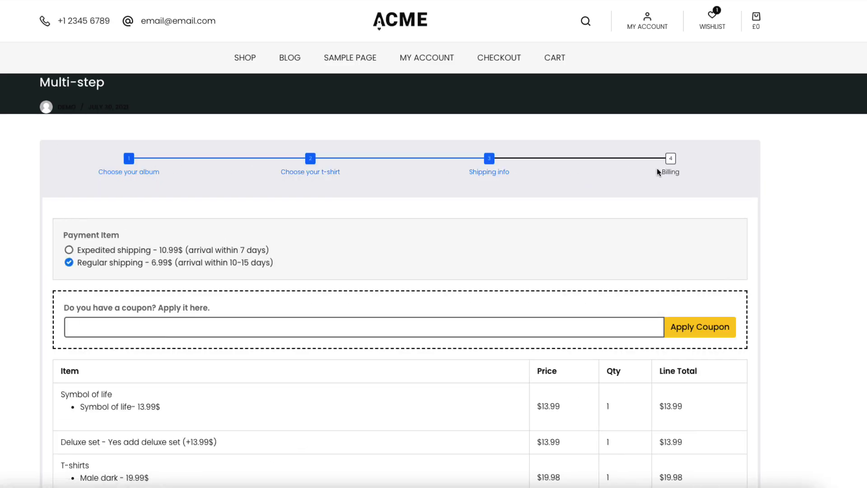
scroll(774, 193, down, 7)
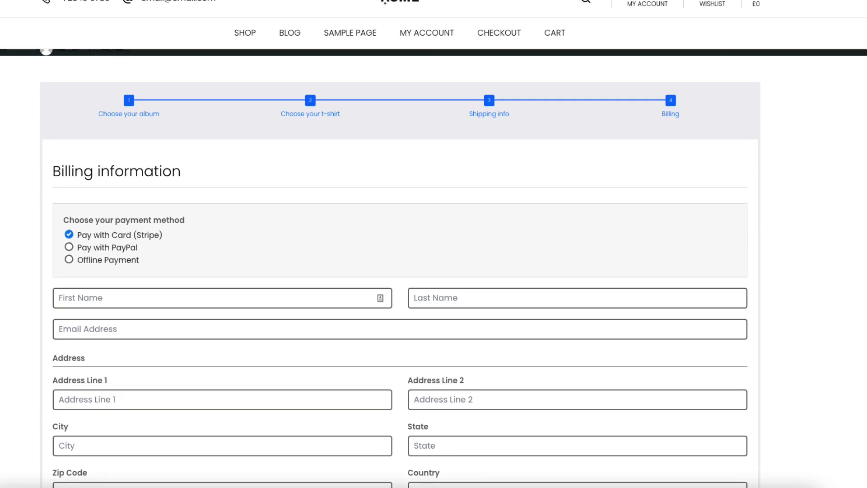
scroll(400, 268, down, 1)
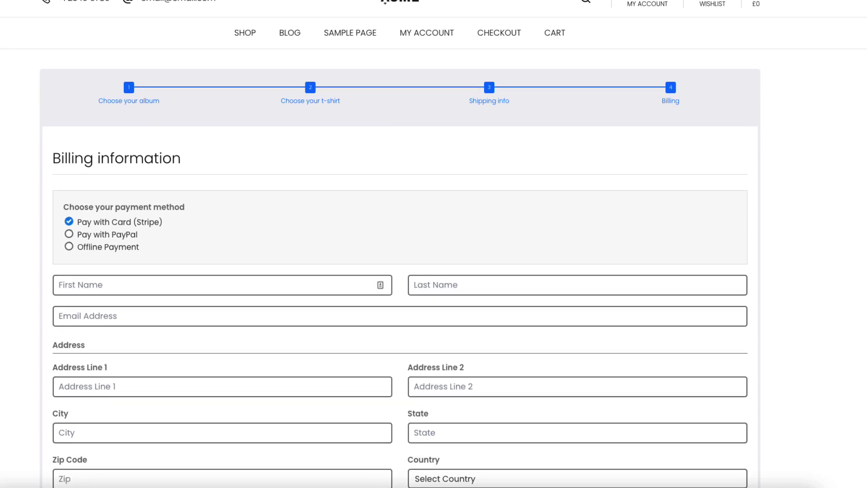